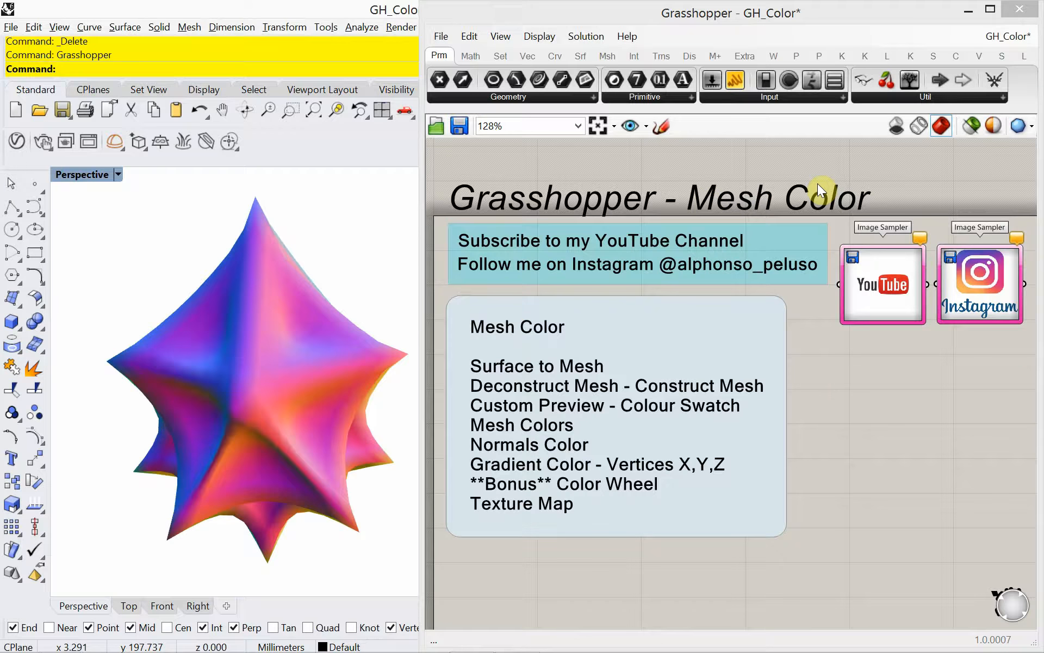
{"action": "right_click_drag", "start_coordinate": [303, 368], "coordinate": [322, 509]}
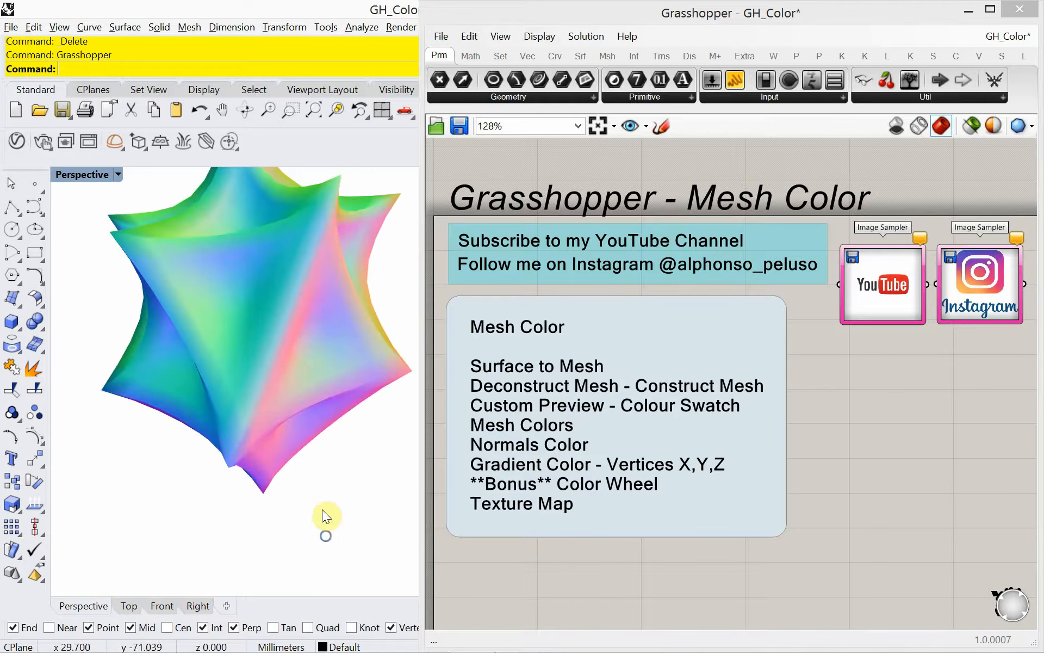
{"action": "right_click_drag", "start_coordinate": [273, 321], "coordinate": [315, 247]}
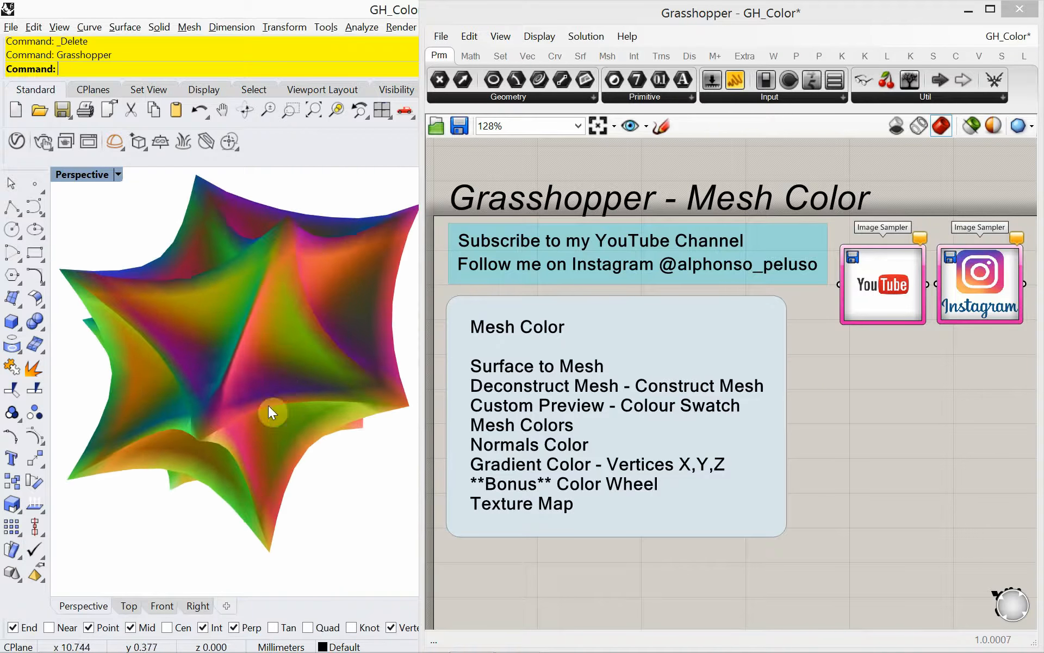
{"action": "right_click_drag", "start_coordinate": [270, 410], "coordinate": [222, 464]}
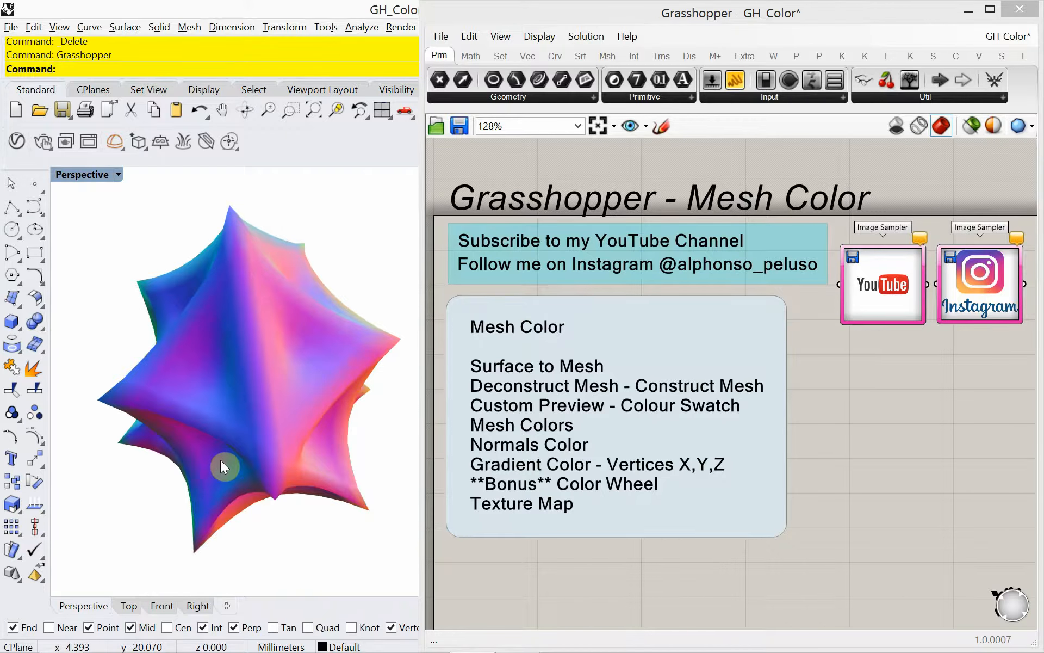
{"action": "right_click_drag", "start_coordinate": [237, 474], "coordinate": [246, 406]}
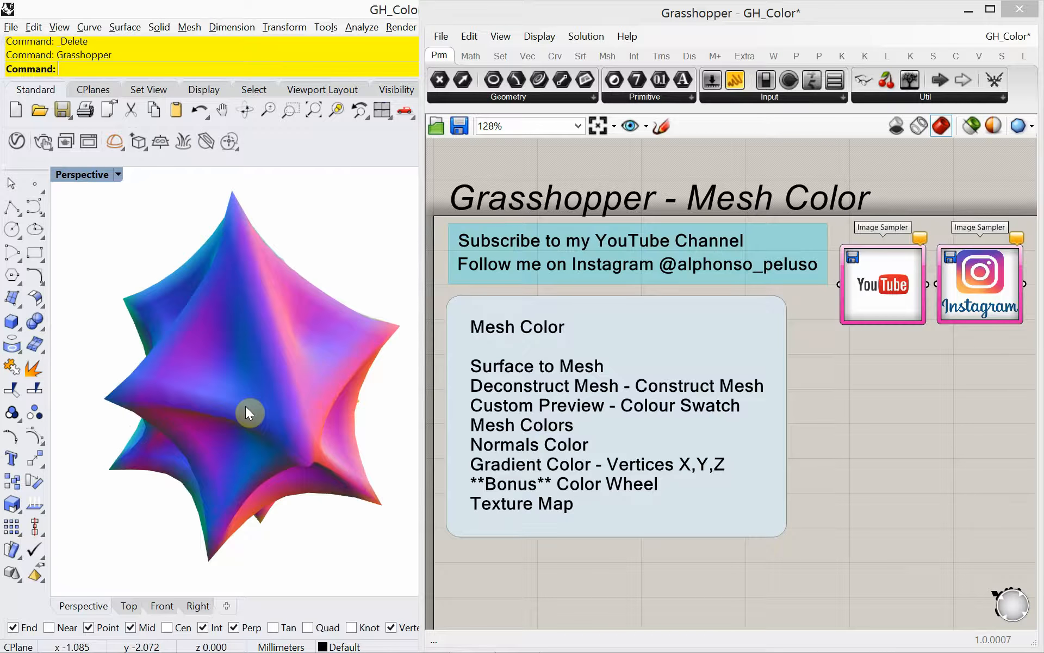
Switch to the browser, subscribe to the open YouTube channel and set its notifications to All
{"action": "key", "text": "alt+Tab"}
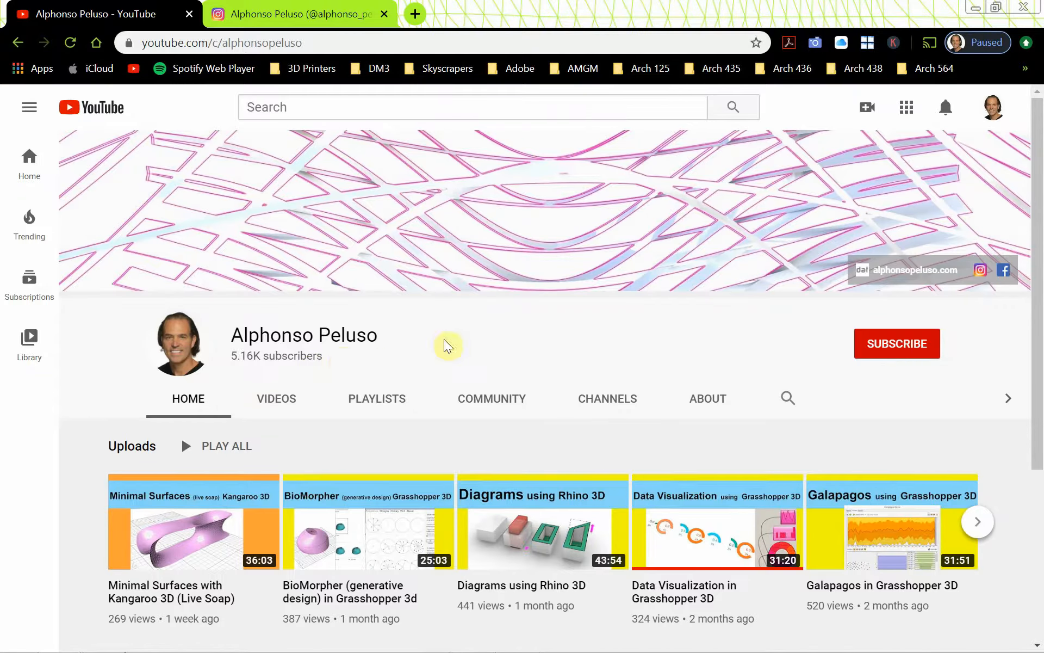
{"action": "left_click", "coordinate": [895, 346]}
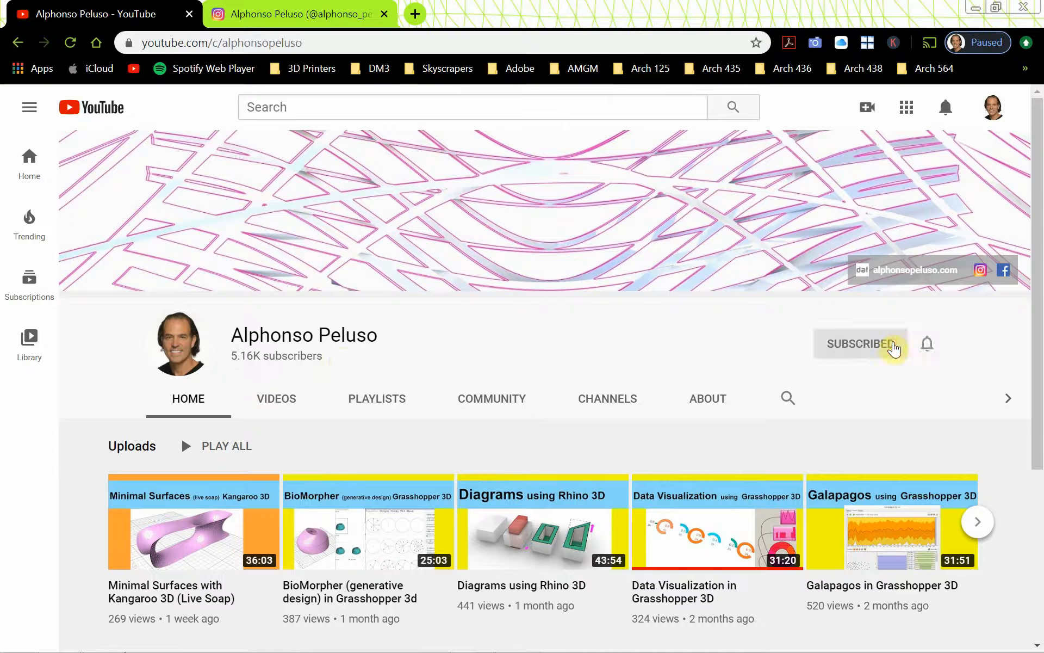
{"action": "left_click", "coordinate": [930, 348]}
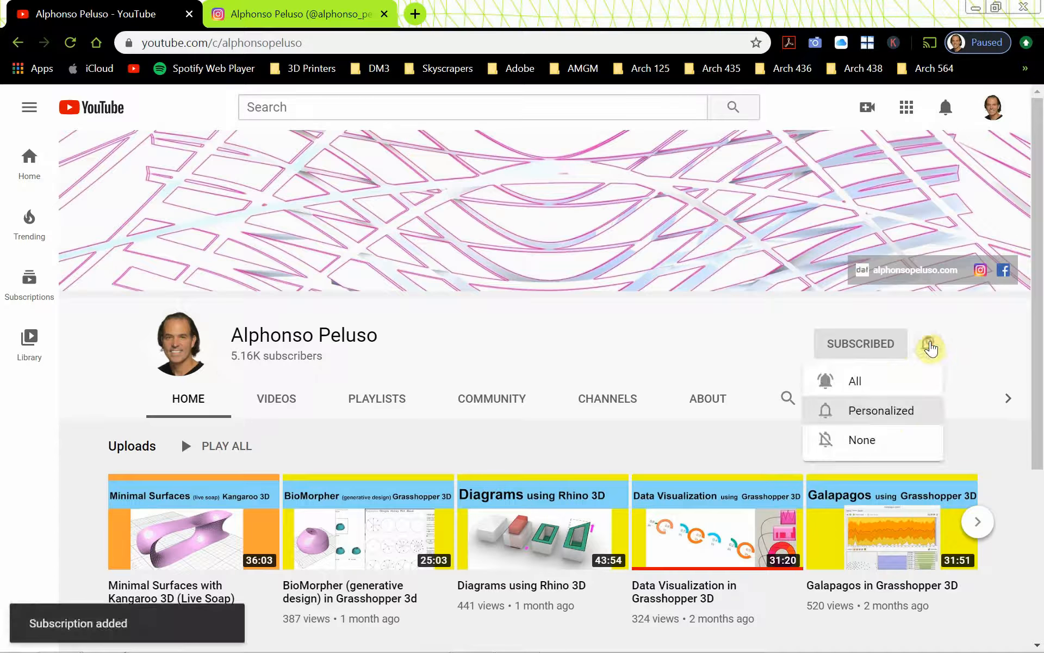
{"action": "left_click", "coordinate": [905, 379]}
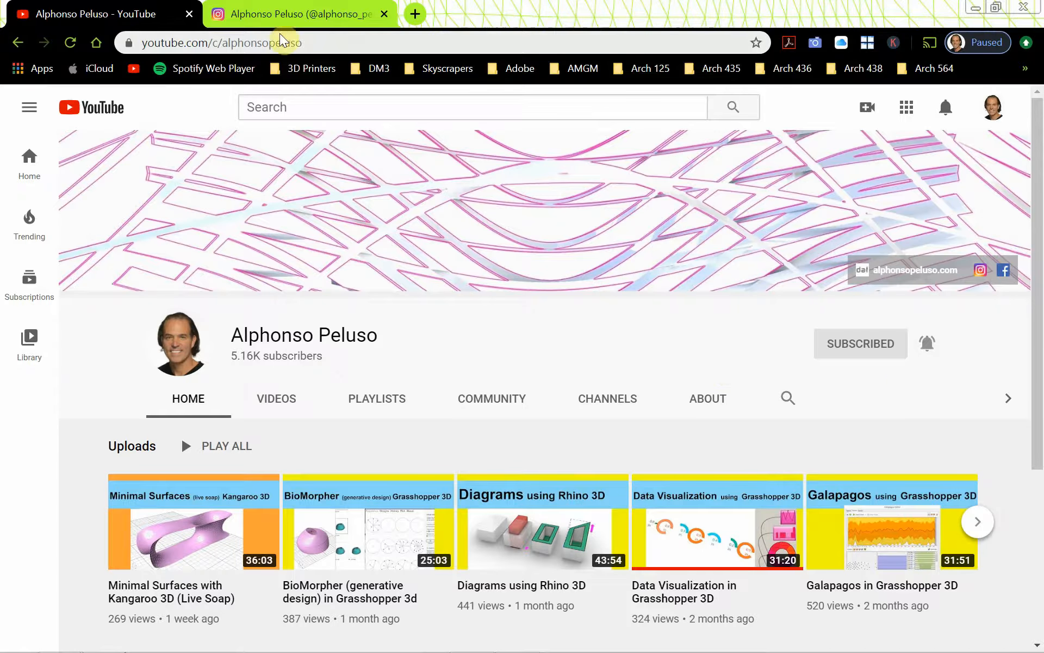
Open the Instagram profile and look through its grid of posts down to the coloured 3D-print photos
{"action": "left_click", "coordinate": [273, 18]}
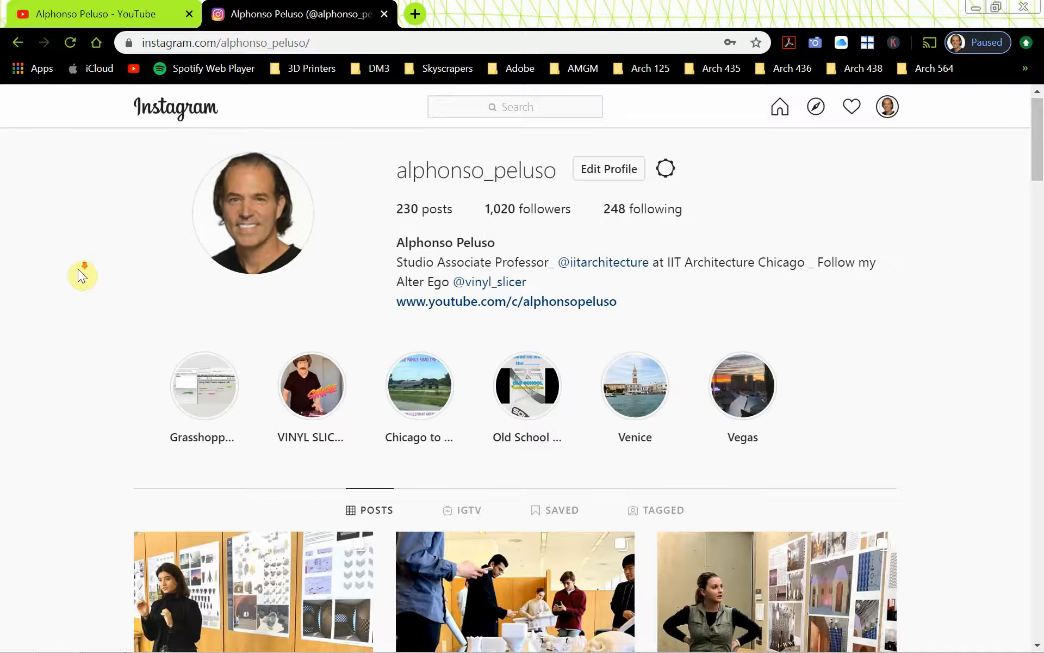
{"action": "scroll", "coordinate": [79, 276], "scroll_direction": "down", "scroll_amount": 5}
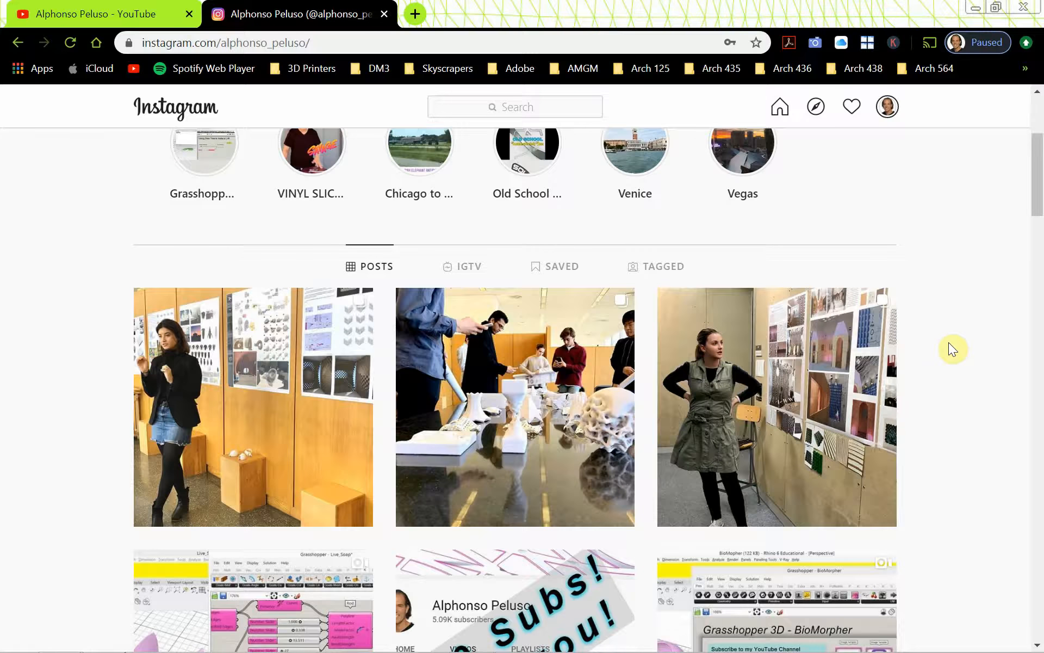
{"action": "scroll", "coordinate": [949, 337], "scroll_direction": "down", "scroll_amount": 3}
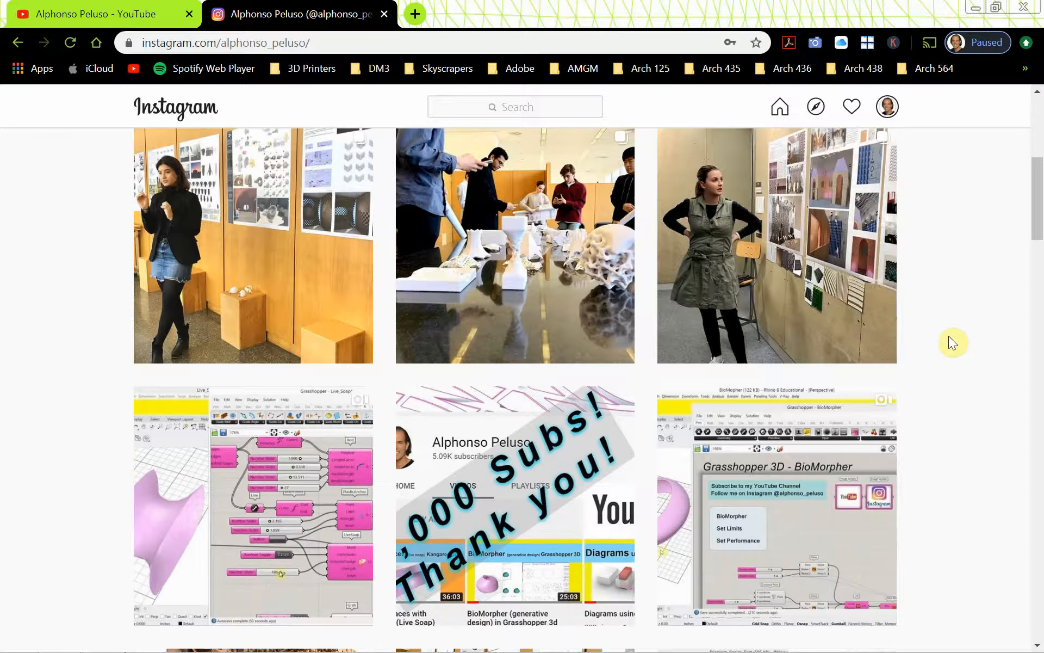
{"action": "scroll", "coordinate": [948, 336], "scroll_direction": "down", "scroll_amount": 4}
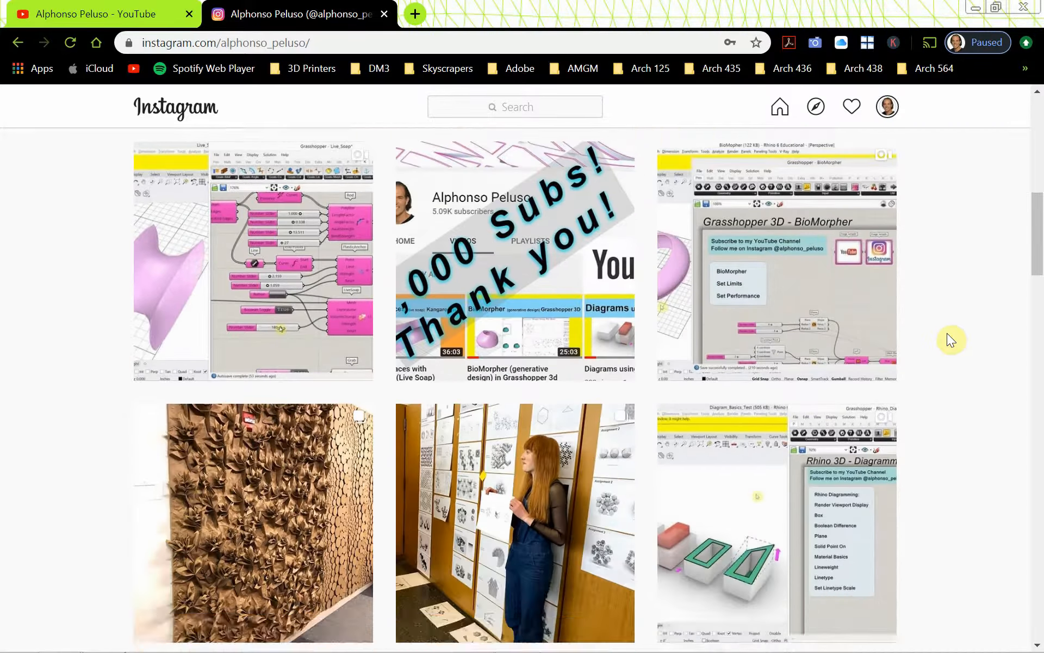
{"action": "scroll", "coordinate": [948, 334], "scroll_direction": "up", "scroll_amount": 4}
{"action": "scroll", "coordinate": [944, 321], "scroll_direction": "down", "scroll_amount": 8}
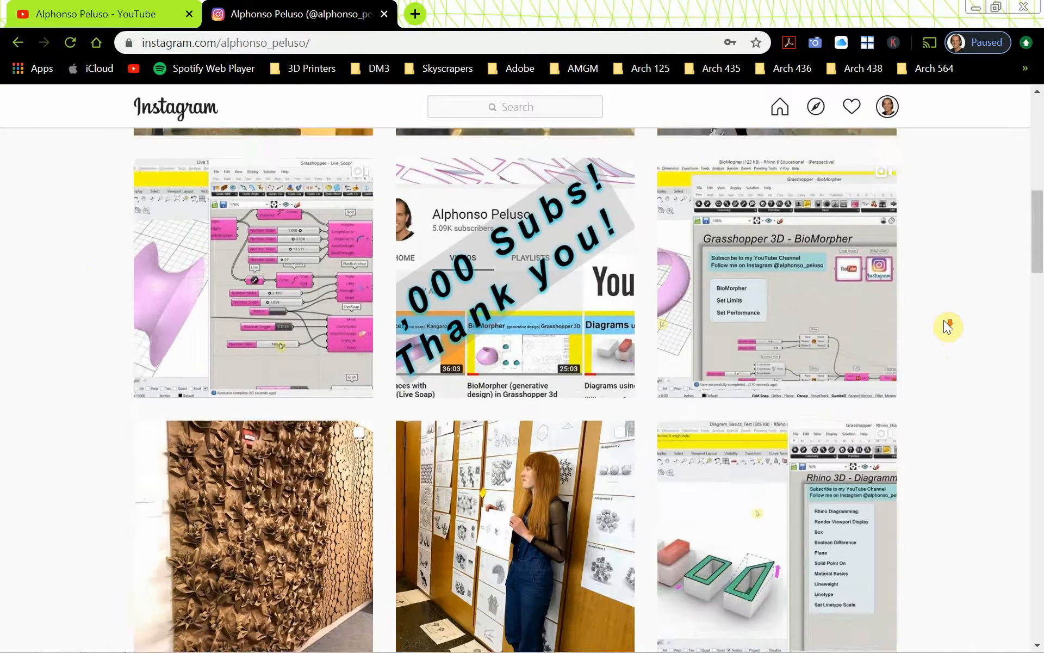
{"action": "scroll", "coordinate": [944, 321], "scroll_direction": "down", "scroll_amount": 11}
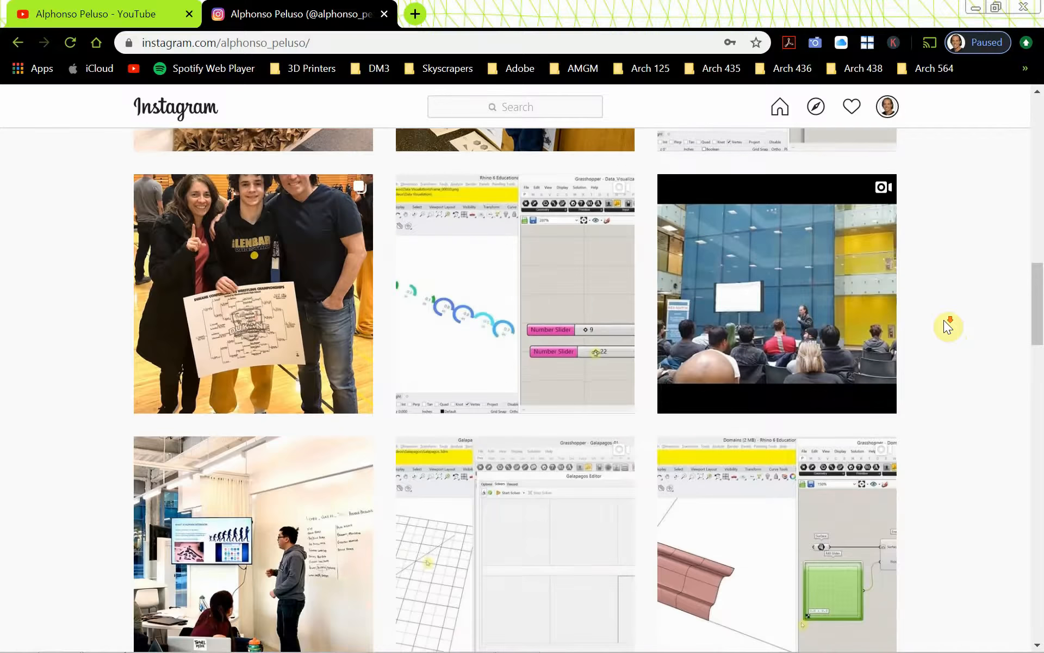
{"action": "scroll", "coordinate": [946, 323], "scroll_direction": "down", "scroll_amount": 5}
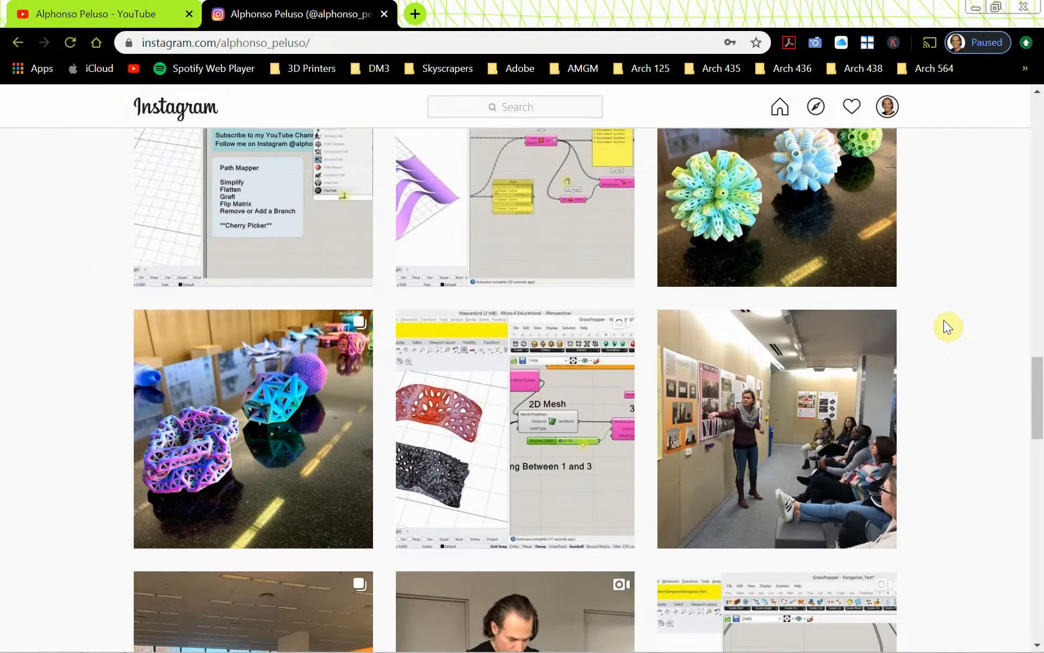
View the first five photos in the post of purple and blue 3D-printed lattice models, and close the post
{"action": "left_click", "coordinate": [248, 479]}
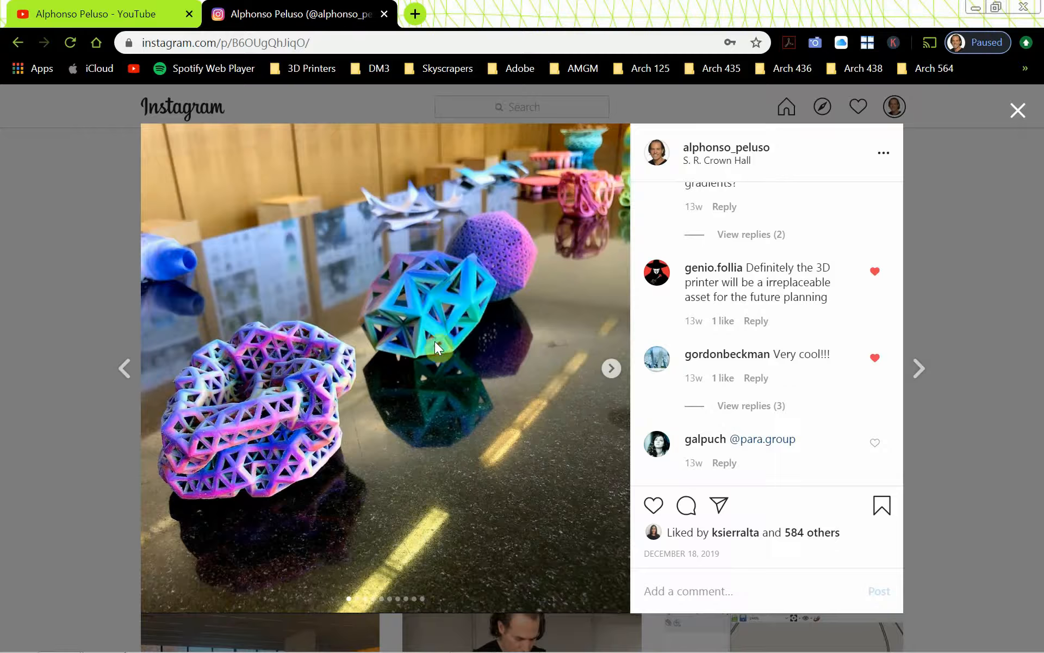
{"action": "left_click", "coordinate": [610, 373]}
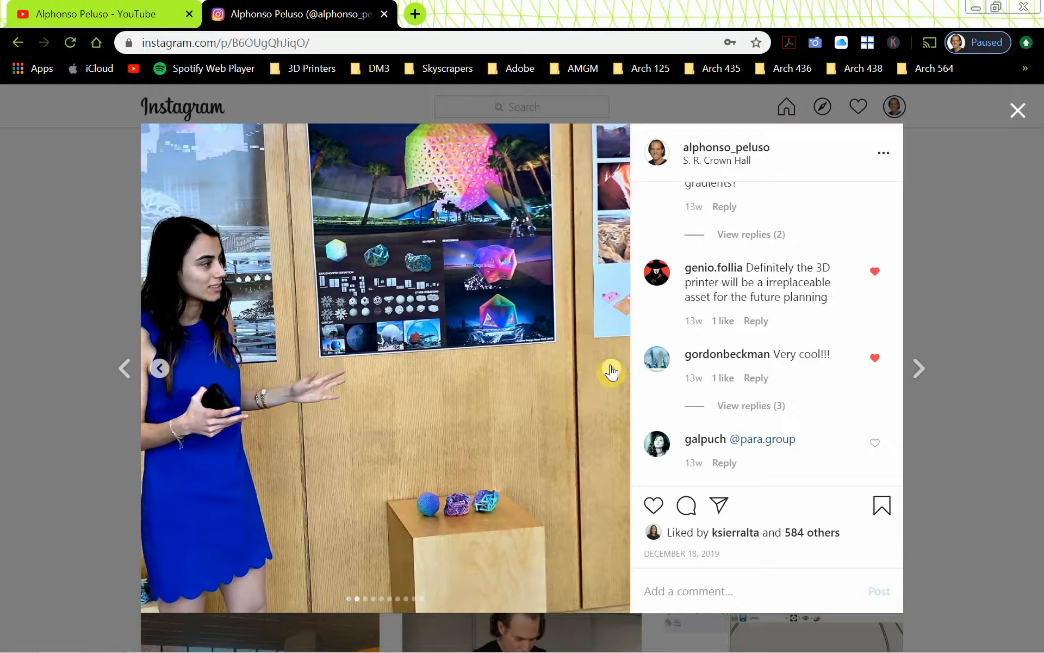
{"action": "left_click", "coordinate": [610, 373]}
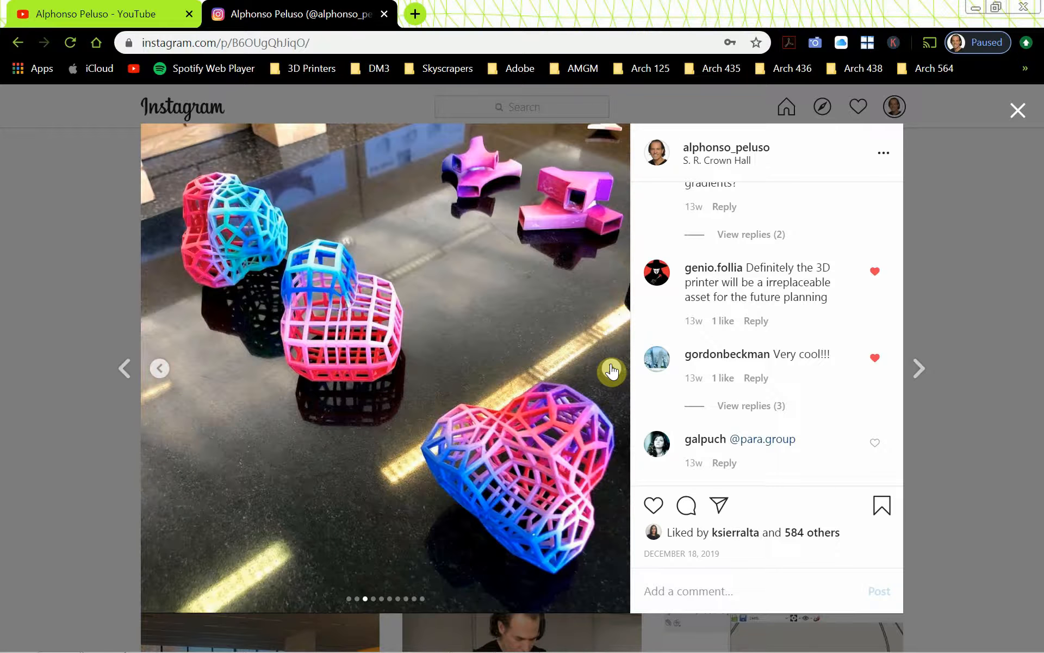
{"action": "left_click", "coordinate": [612, 371]}
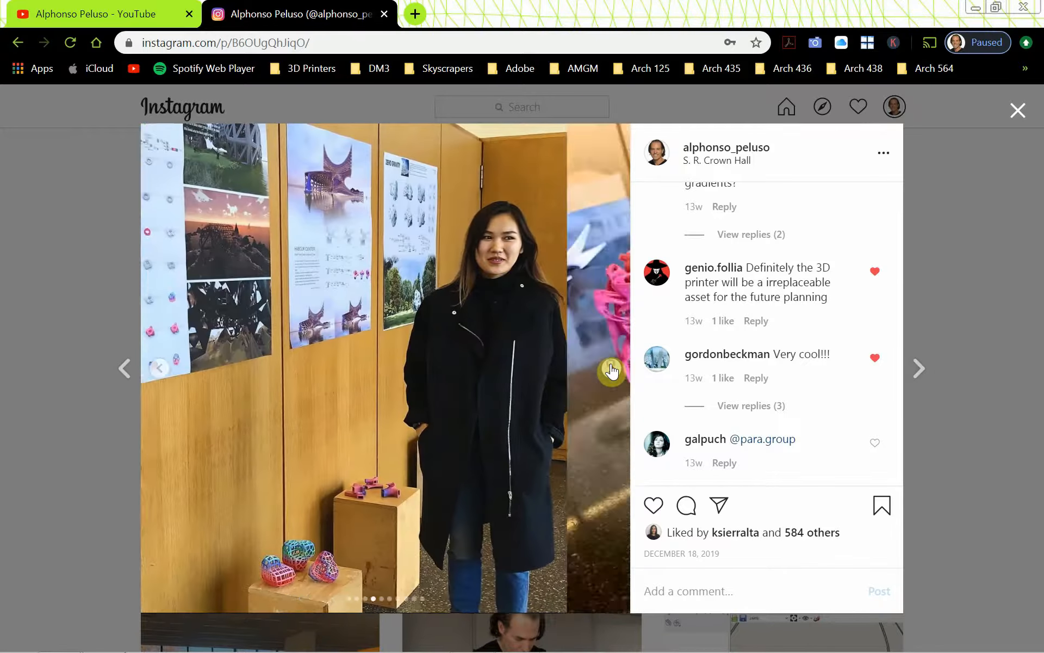
{"action": "left_click", "coordinate": [611, 371]}
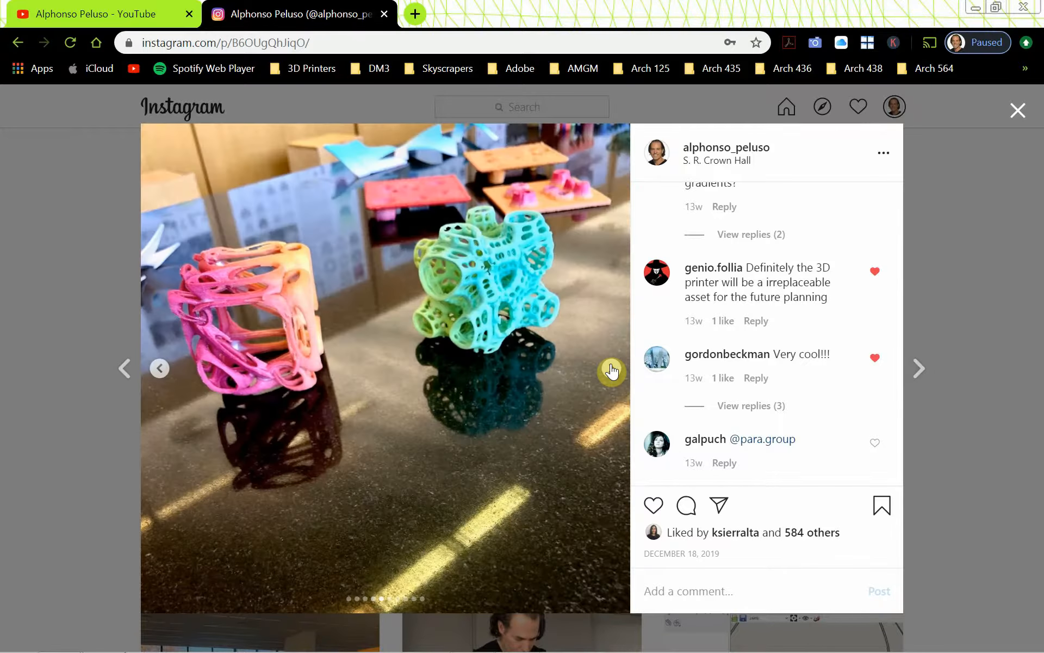
{"action": "left_click", "coordinate": [1018, 110]}
Switch back to Rhino and Grasshopper and place a Mesh Brep component just below the YouTube image sampler
{"action": "key", "text": "alt+Tab"}
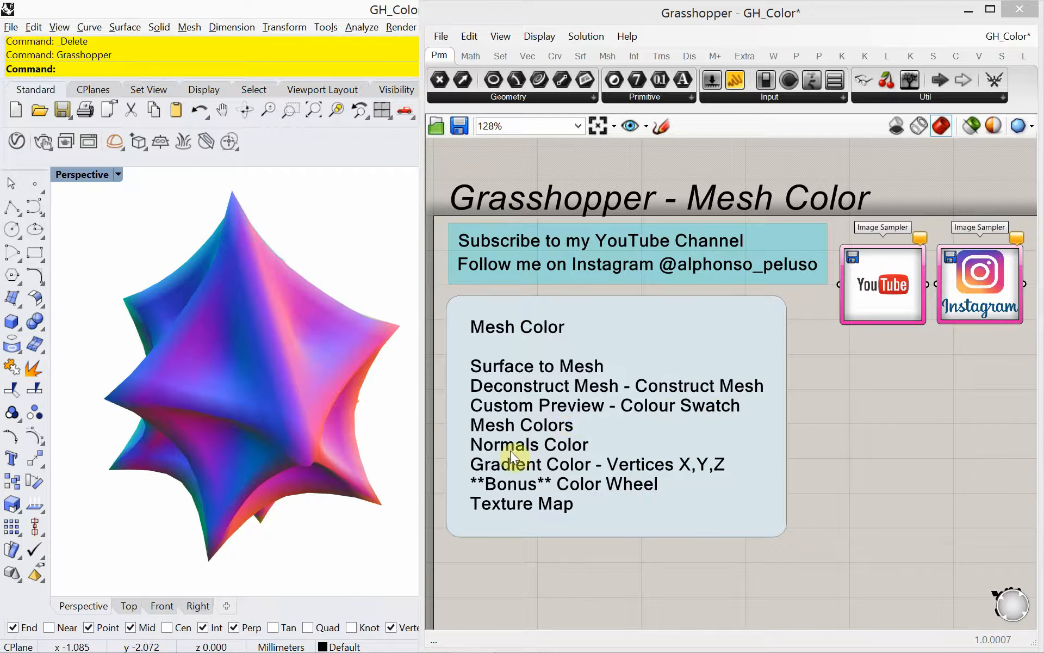
{"action": "mouse_move", "coordinate": [304, 481]}
{"action": "right_mouse_down"}
{"action": "mouse_move", "coordinate": [256, 435]}
{"action": "mouse_move", "coordinate": [299, 473]}
{"action": "mouse_move", "coordinate": [289, 484]}
{"action": "right_mouse_up"}
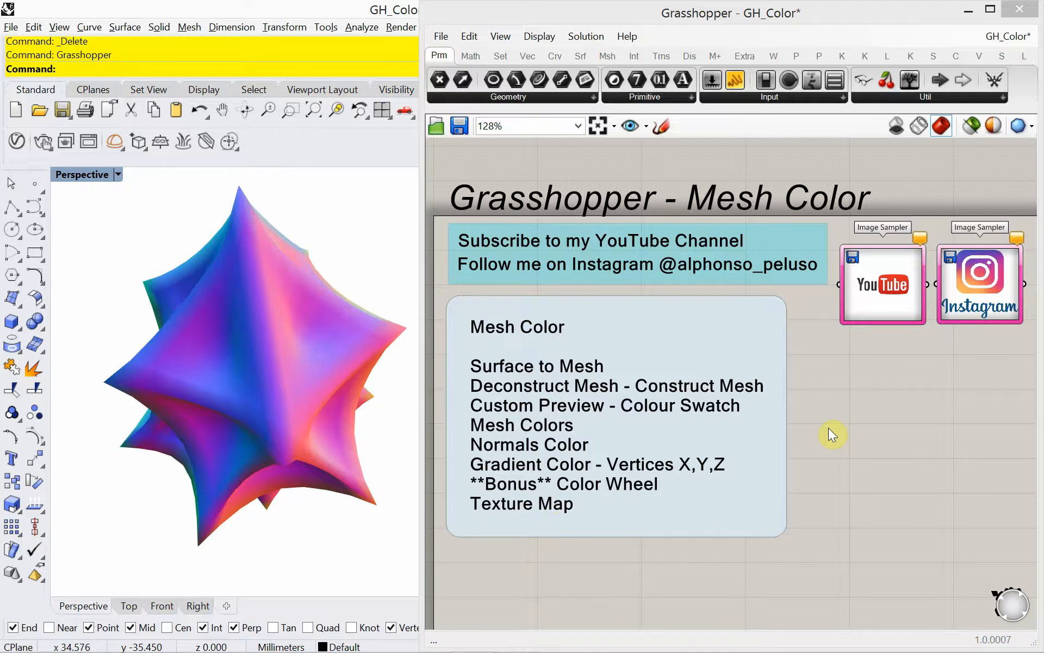
{"action": "left_click", "coordinate": [607, 56]}
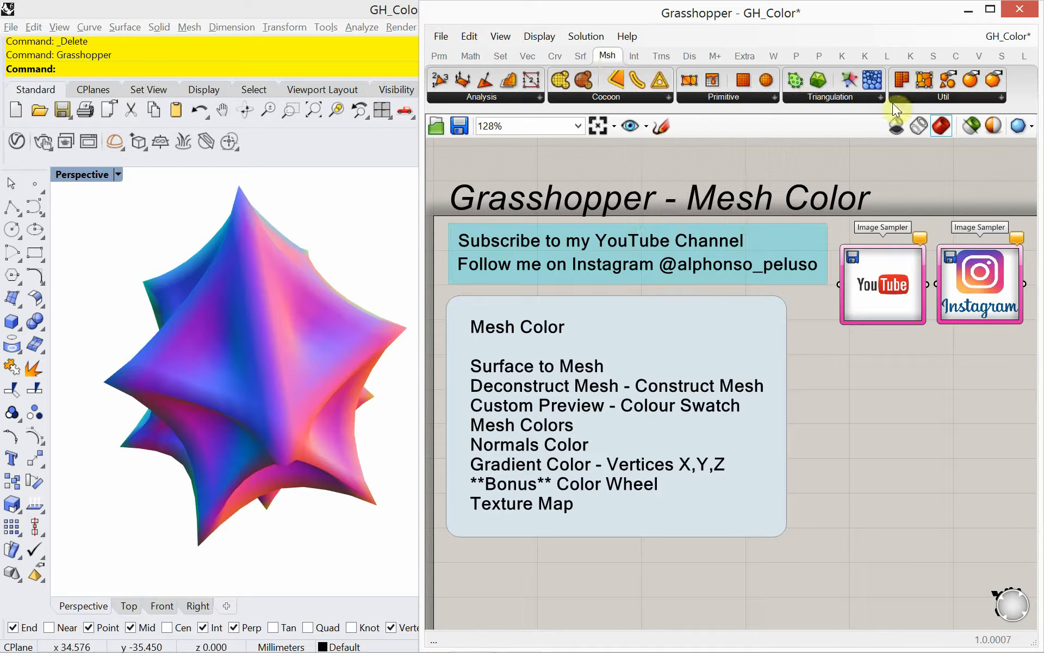
{"action": "left_click", "coordinate": [912, 100]}
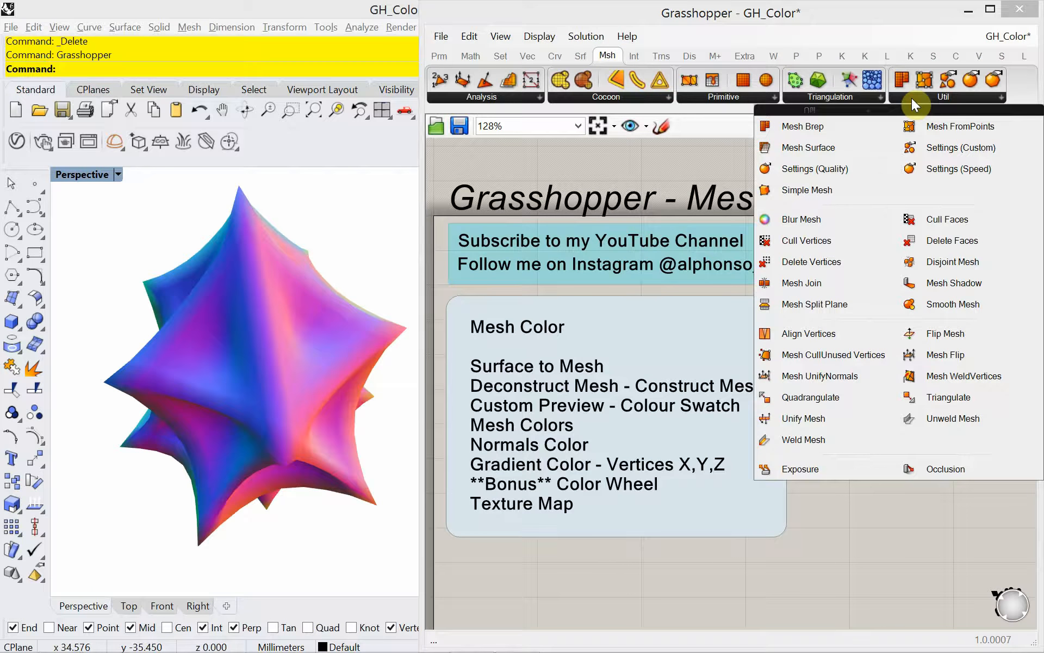
{"action": "left_click", "coordinate": [854, 131]}
{"action": "left_click", "coordinate": [875, 387]}
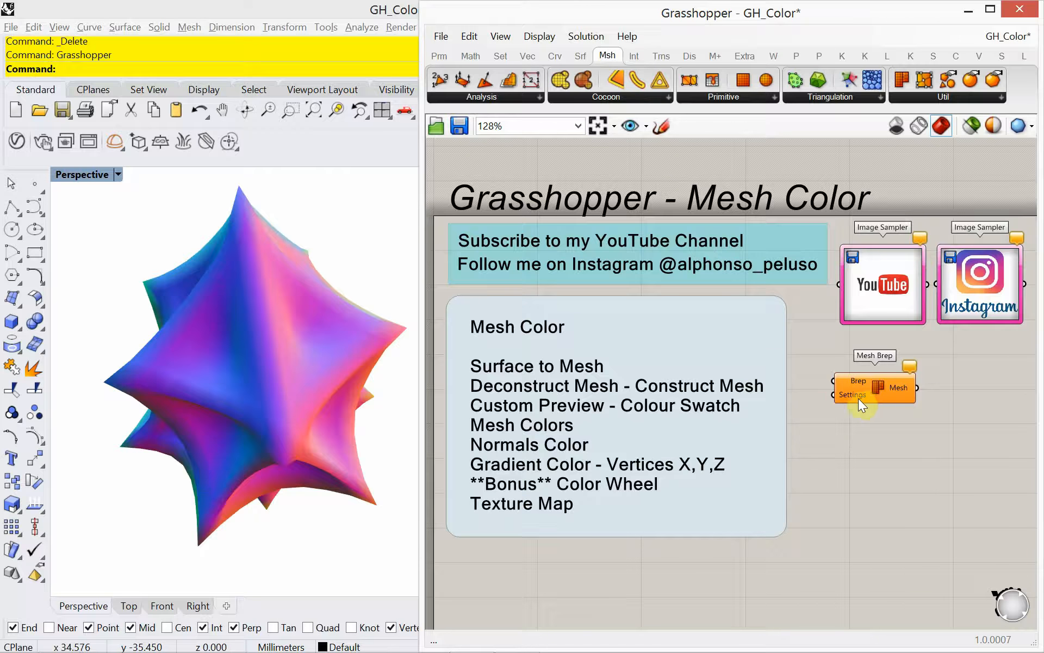
{"action": "mouse_move", "coordinate": [856, 383]}
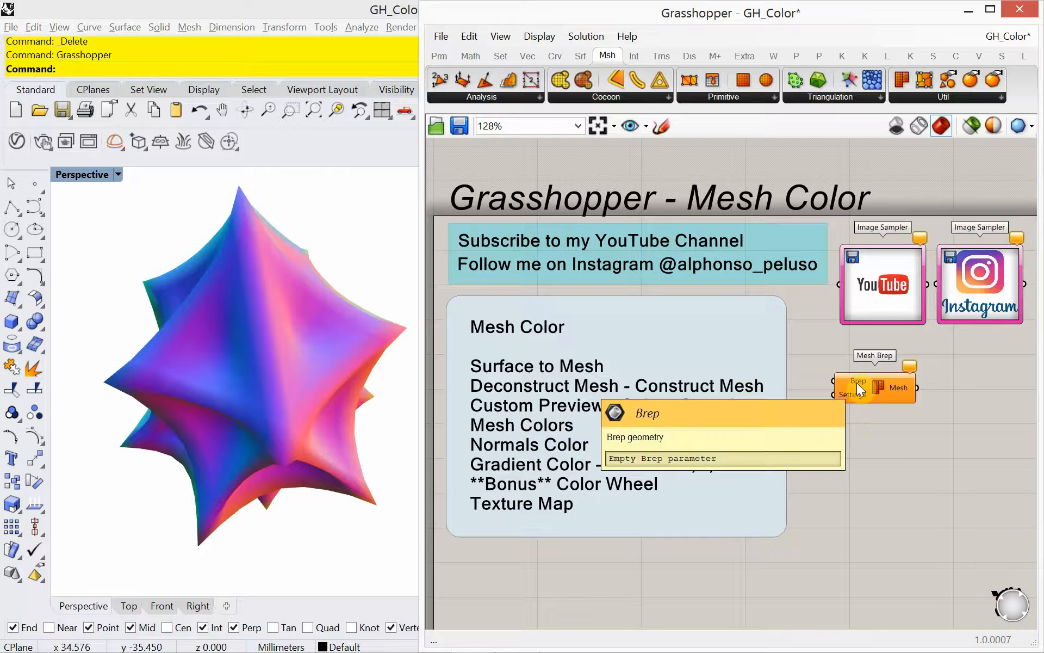
{"action": "mouse_move", "coordinate": [881, 390]}
{"action": "left_mouse_down"}
{"action": "mouse_move", "coordinate": [876, 366]}
{"action": "mouse_move", "coordinate": [880, 376]}
{"action": "left_mouse_up"}
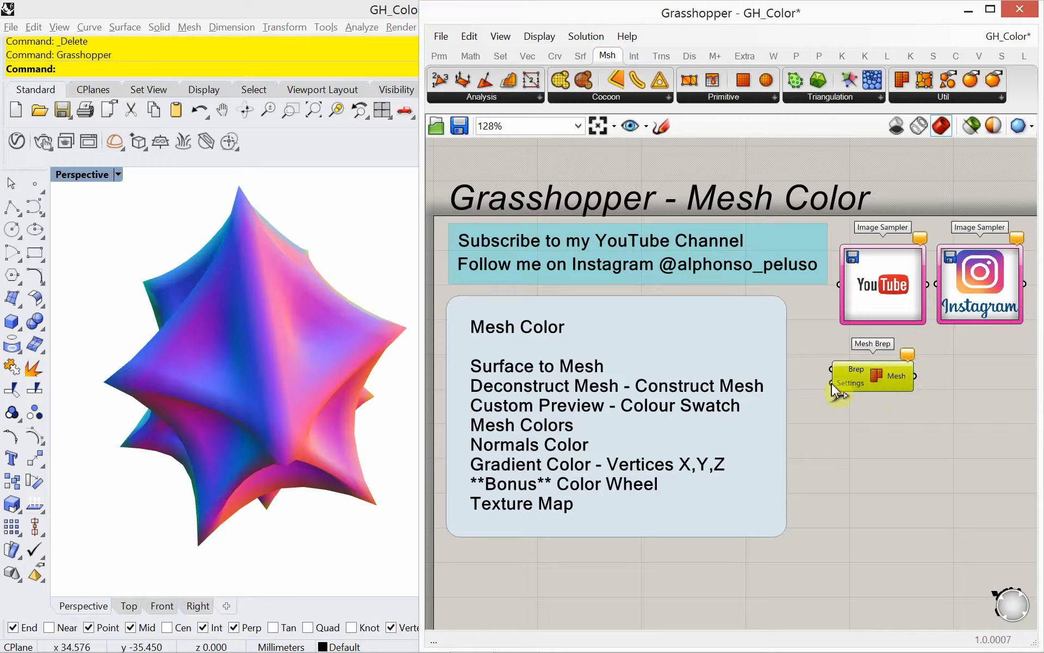
Check the Mesh Brep's Settings input and add a Mesh Surface component below it
{"action": "mouse_move", "coordinate": [869, 390]}
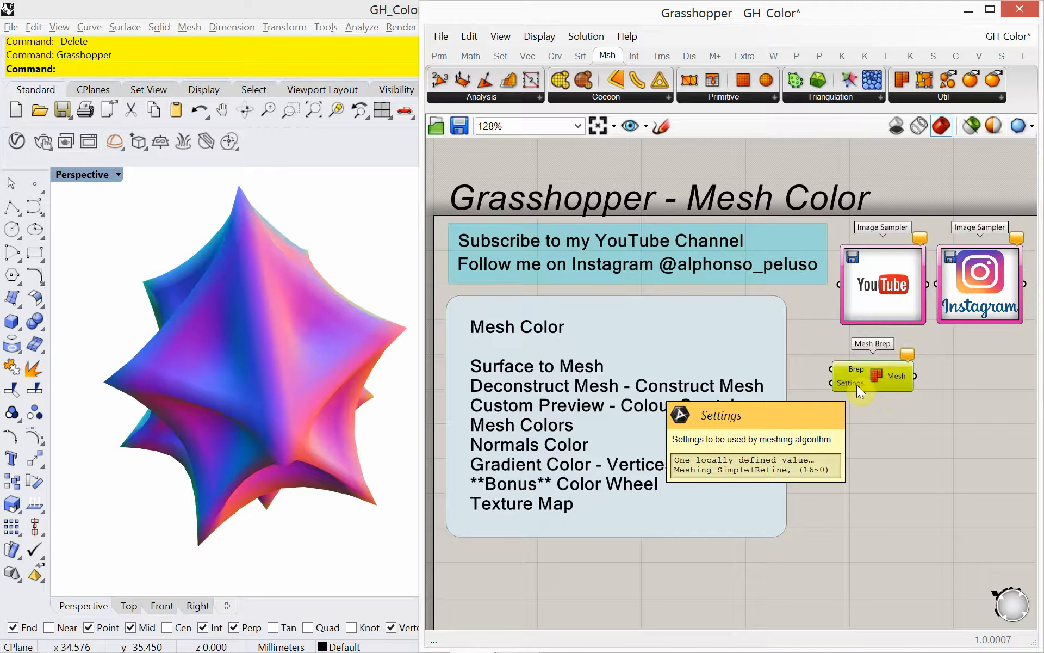
{"action": "left_click", "coordinate": [922, 99]}
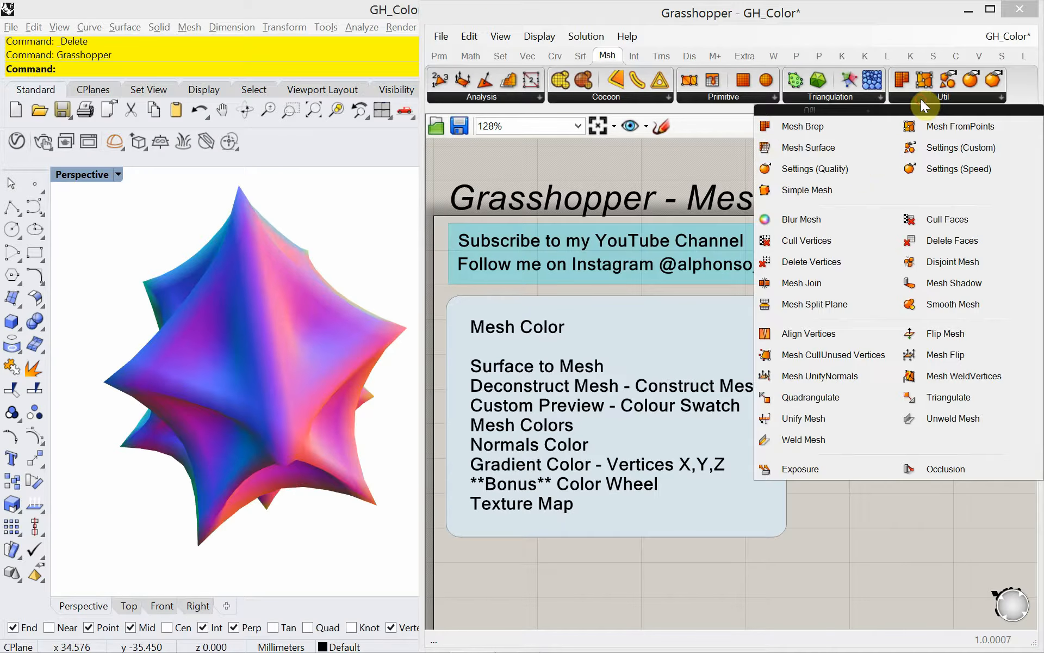
{"action": "left_click_drag", "start_coordinate": [853, 155], "coordinate": [886, 475]}
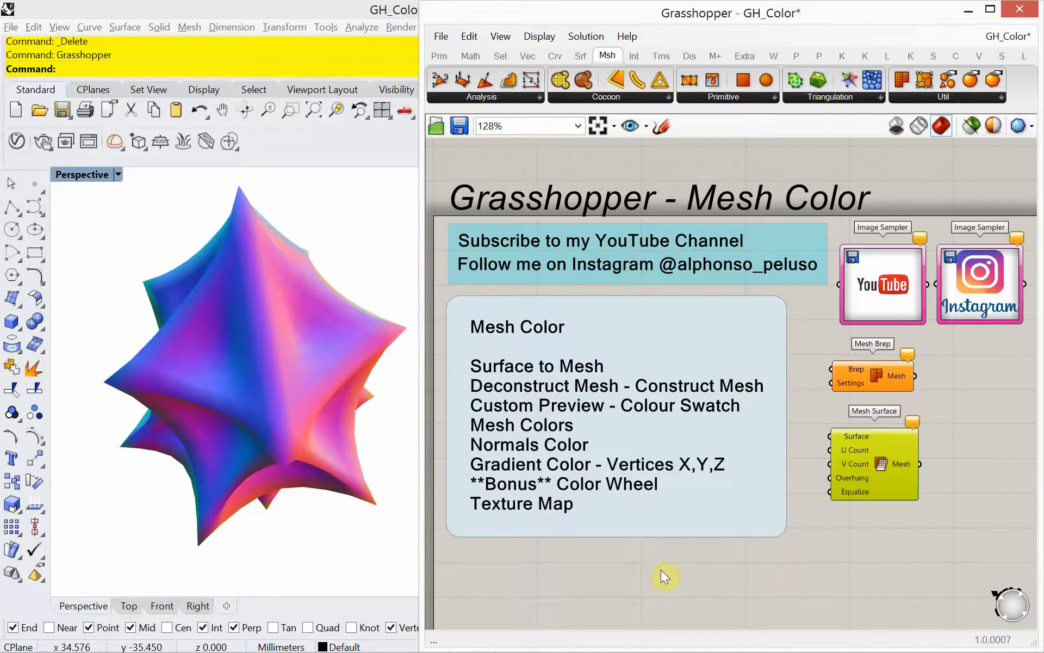
Examine the coloured star mesh and the Deconstruct Mesh to Construct Mesh definition below the topic list
{"action": "right_click_drag", "start_coordinate": [638, 563], "coordinate": [638, 488]}
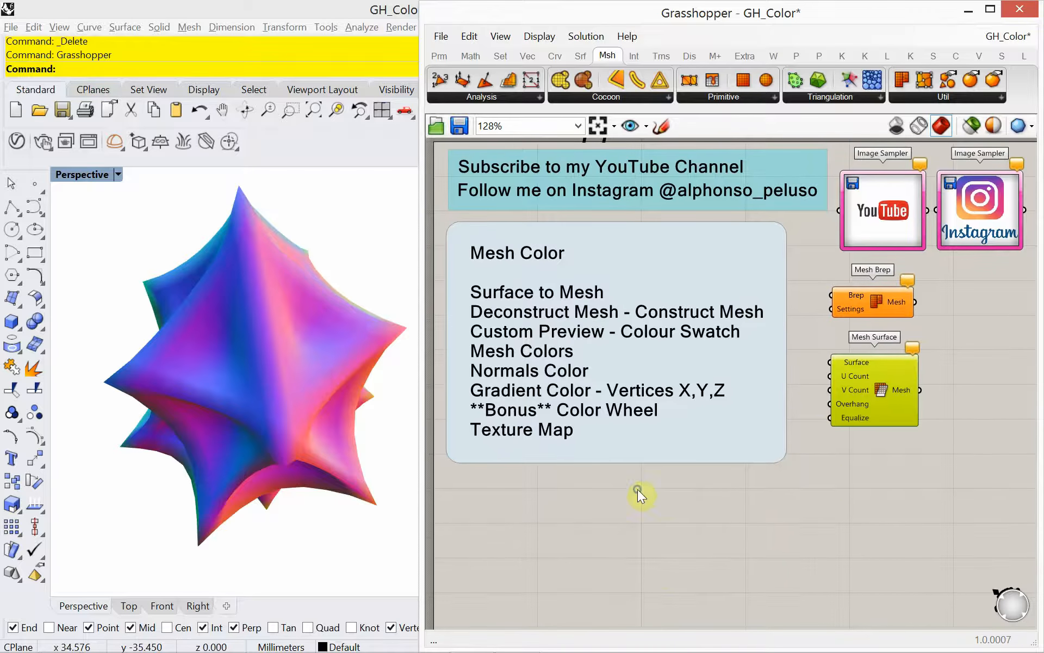
{"action": "right_click_drag", "start_coordinate": [240, 361], "coordinate": [281, 365]}
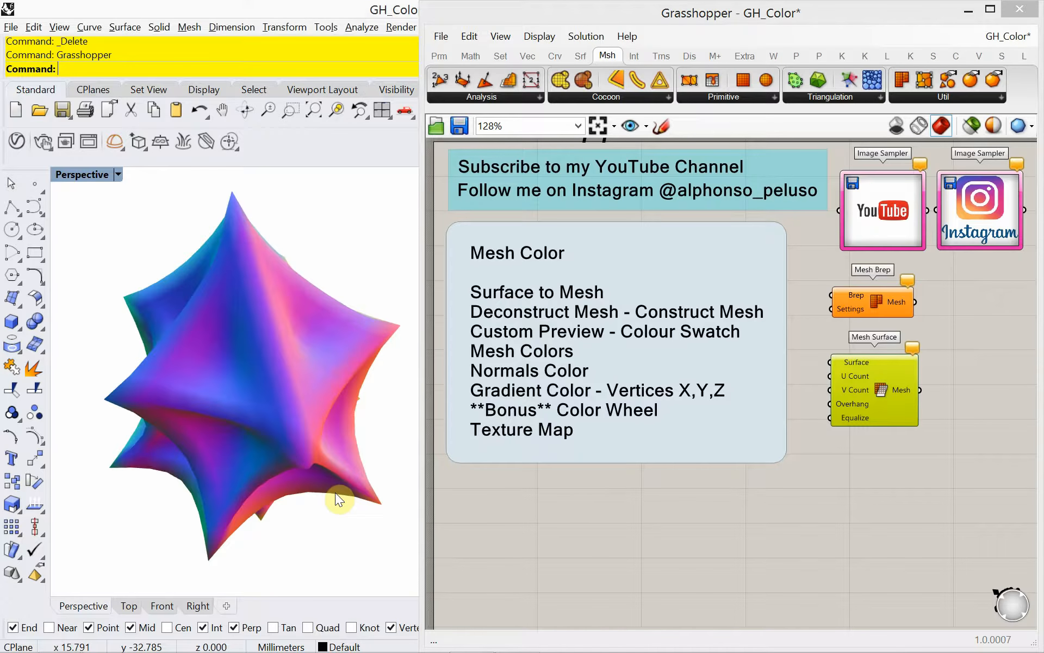
{"action": "right_click_drag", "start_coordinate": [331, 501], "coordinate": [243, 460]}
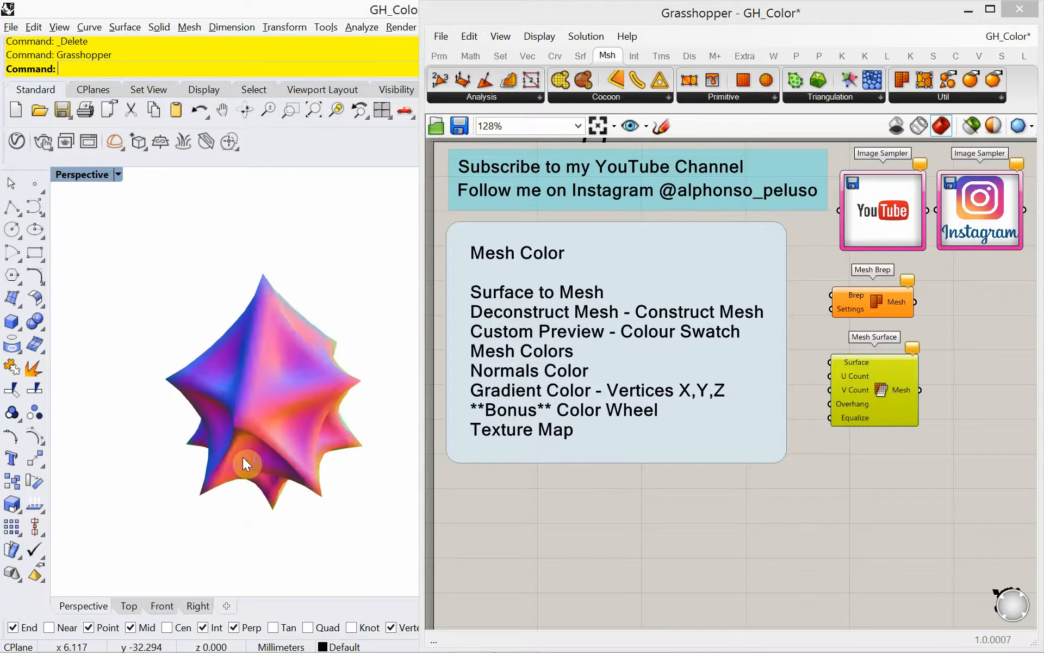
{"action": "scroll", "coordinate": [243, 457], "scroll_direction": "up", "scroll_amount": 4}
{"action": "right_click_drag", "start_coordinate": [611, 469], "coordinate": [612, 389]}
{"action": "scroll", "coordinate": [596, 393], "scroll_direction": "down", "scroll_amount": 2}
{"action": "right_click_drag", "start_coordinate": [600, 438], "coordinate": [593, 388]}
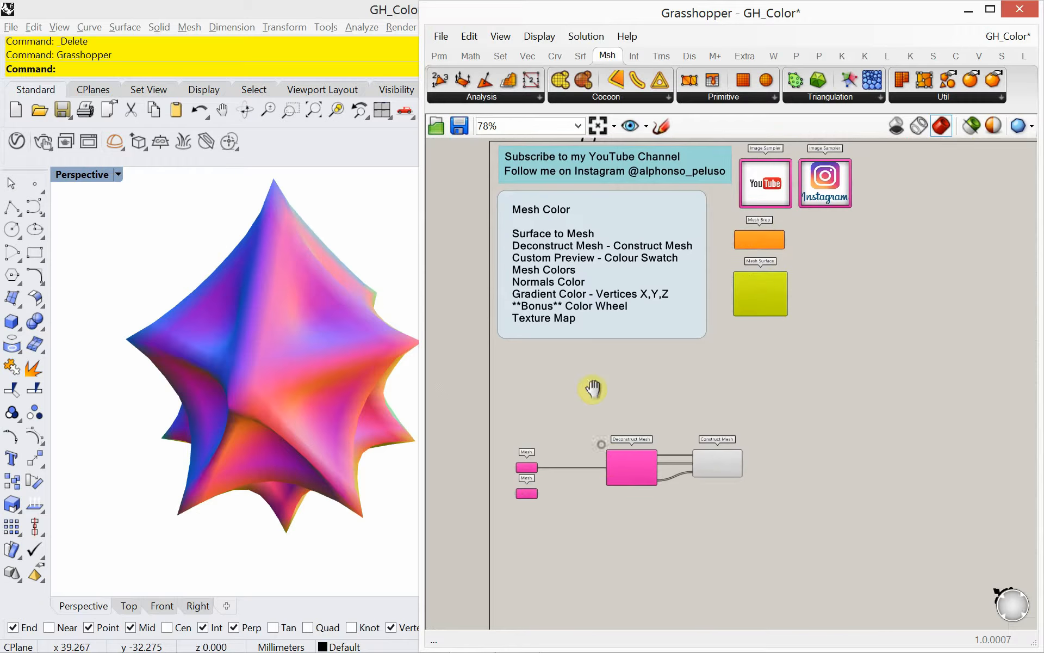
{"action": "scroll", "coordinate": [595, 463], "scroll_direction": "up", "scroll_amount": 4}
{"action": "right_click_drag", "start_coordinate": [808, 529], "coordinate": [858, 504]}
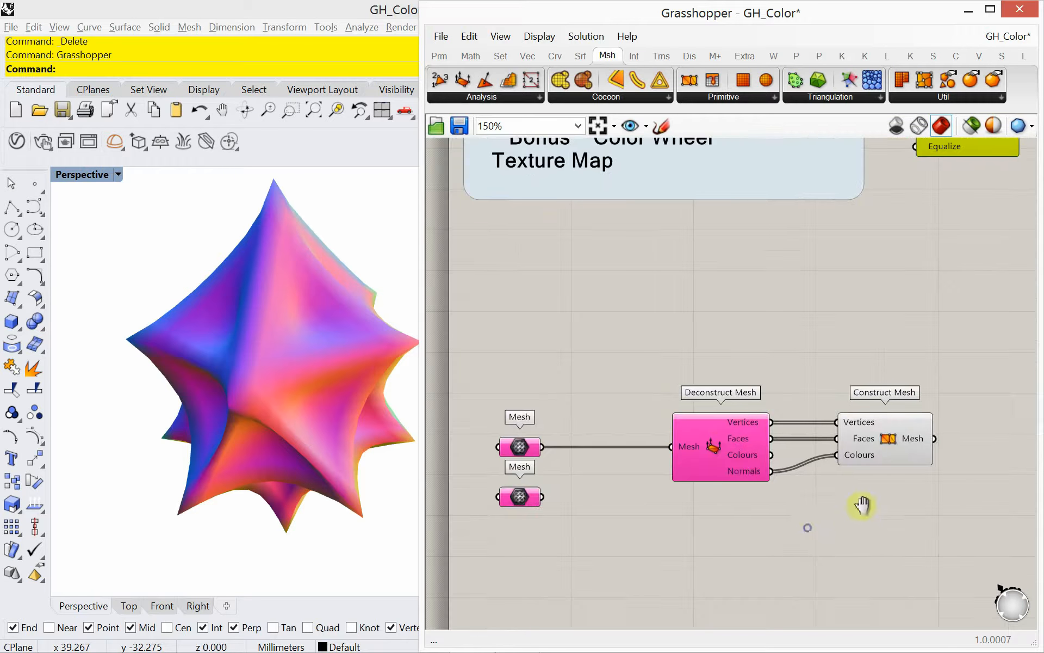
Delete the Deconstruct Mesh and Construct Mesh components and move the upper Mesh parameter up to just below the topic list
{"action": "left_click_drag", "start_coordinate": [940, 538], "coordinate": [716, 351]}
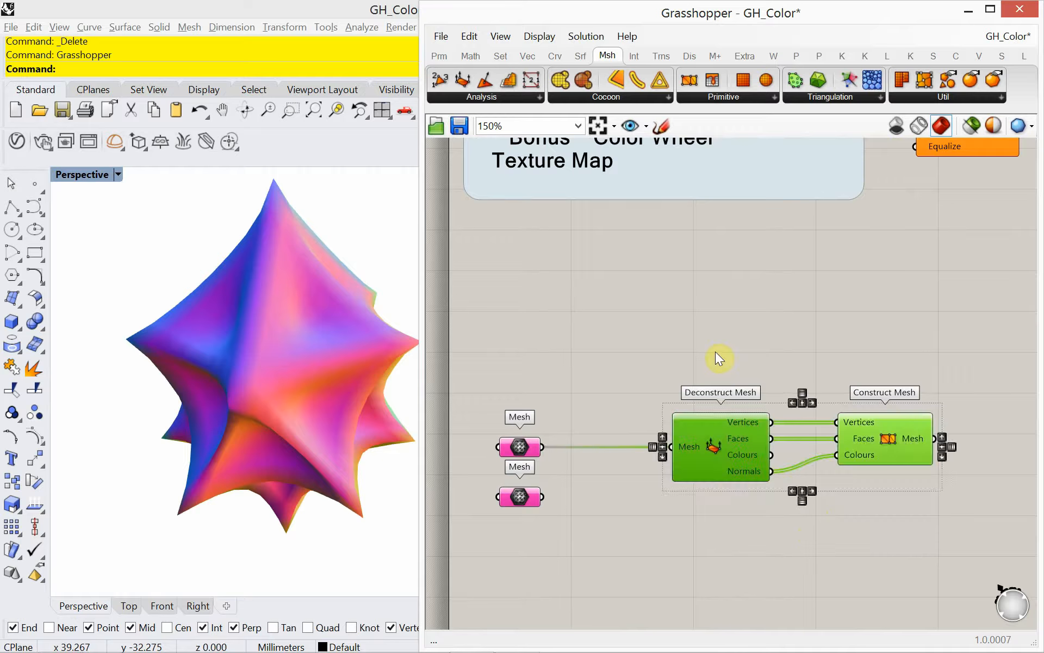
{"action": "key", "text": "Delete"}
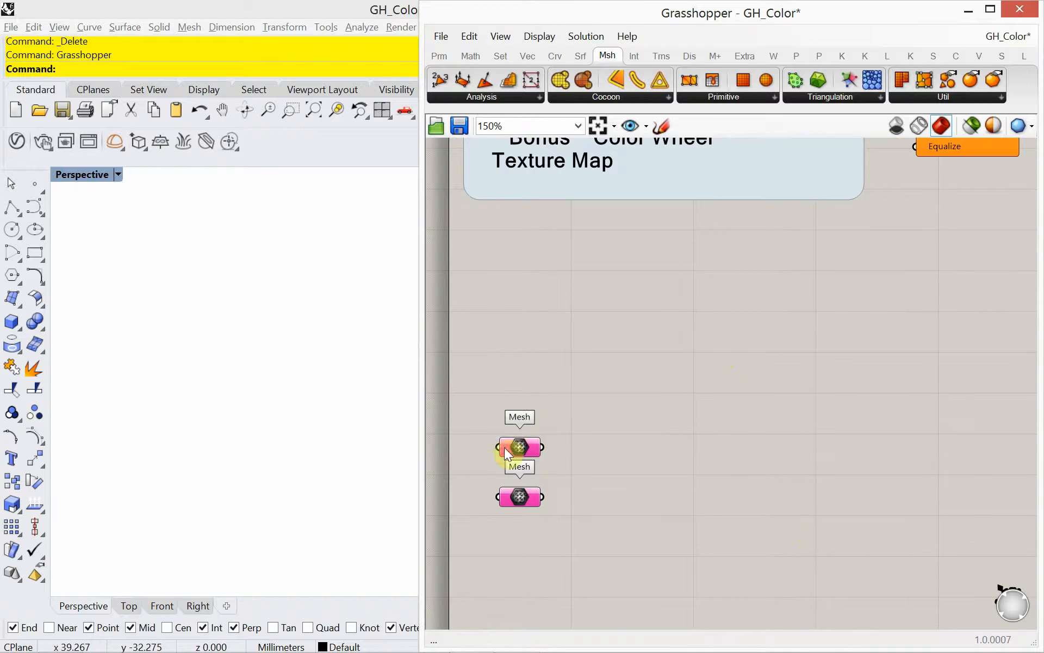
{"action": "left_click_drag", "start_coordinate": [499, 447], "coordinate": [524, 263]}
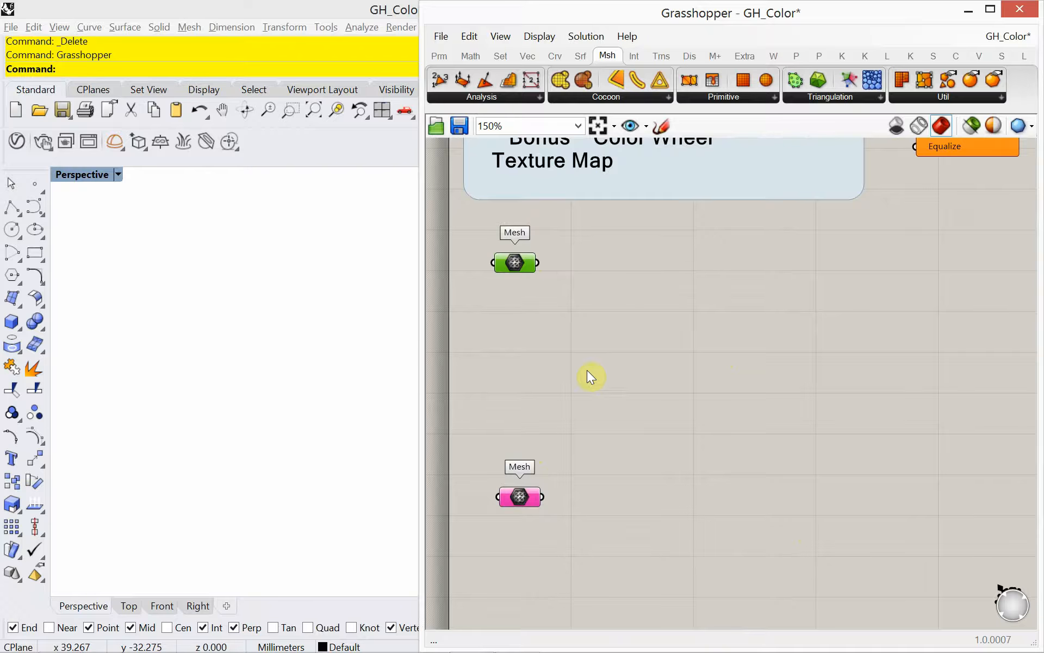
Restrict the preview to selected objects and view the geometry of the upper and lower Mesh parameters one after the other
{"action": "left_click", "coordinate": [971, 125]}
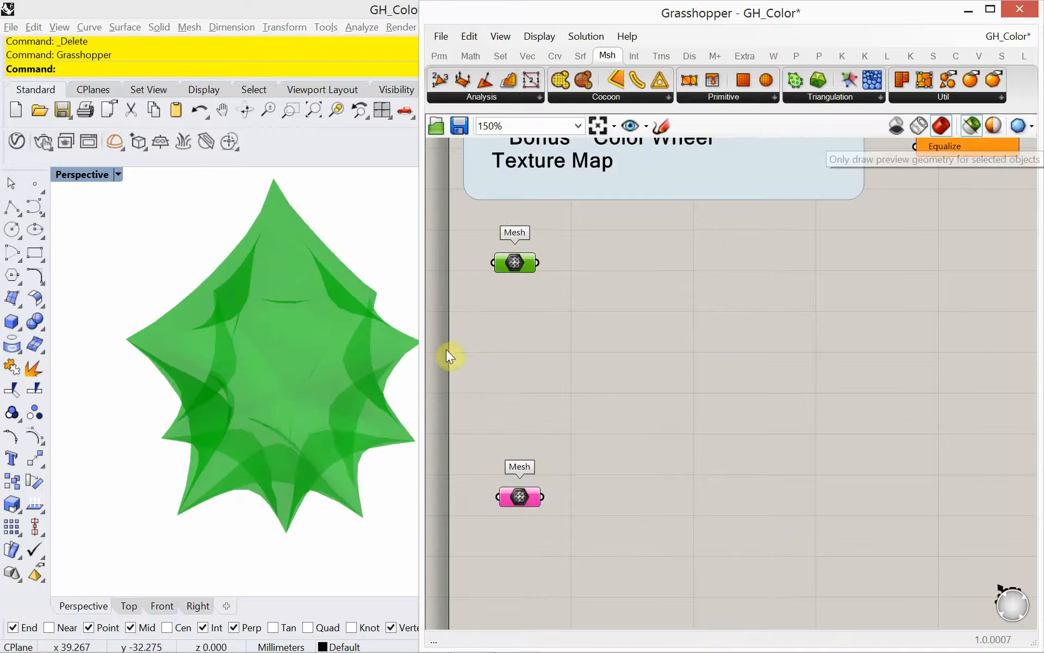
{"action": "right_click_drag", "start_coordinate": [265, 403], "coordinate": [254, 367]}
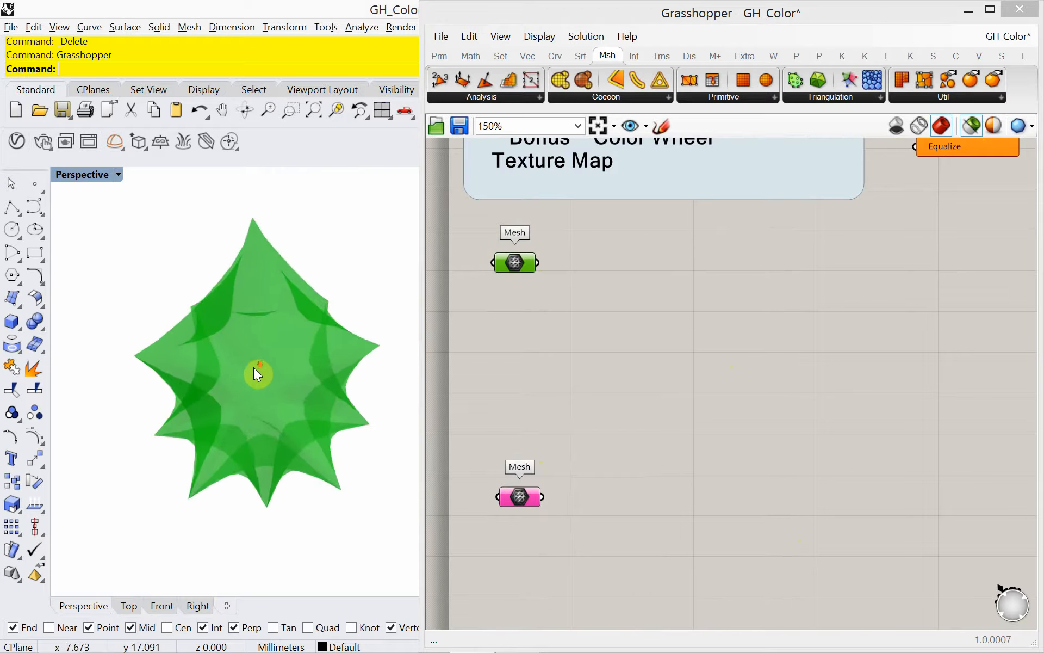
{"action": "left_click", "coordinate": [528, 495]}
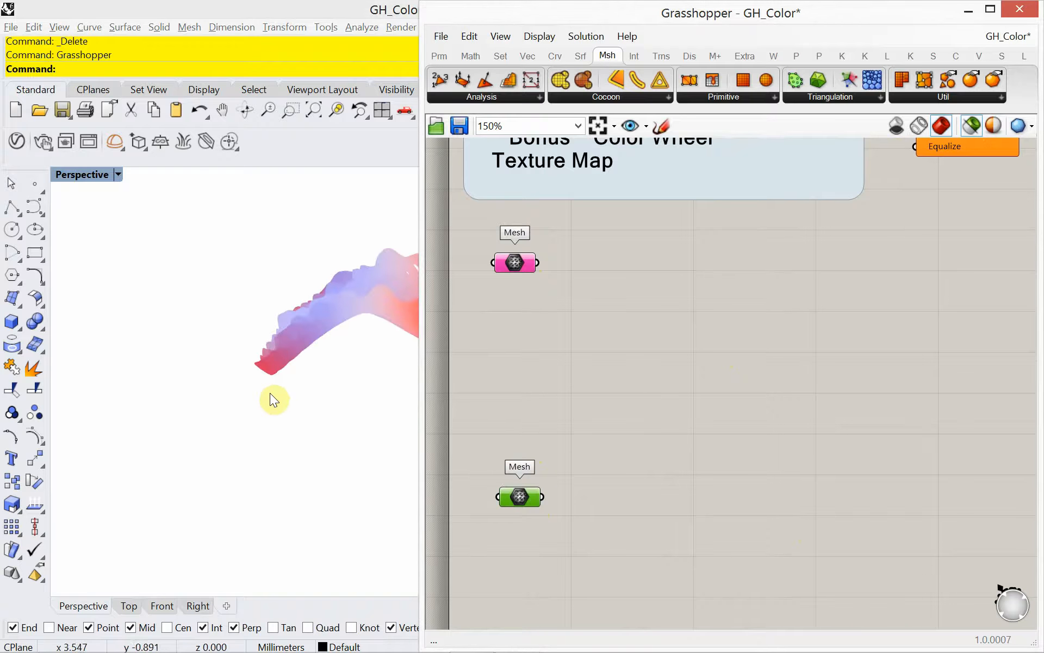
{"action": "right_click_drag", "start_coordinate": [249, 417], "coordinate": [275, 401]}
{"action": "scroll", "coordinate": [285, 416], "scroll_direction": "up", "scroll_amount": 3}
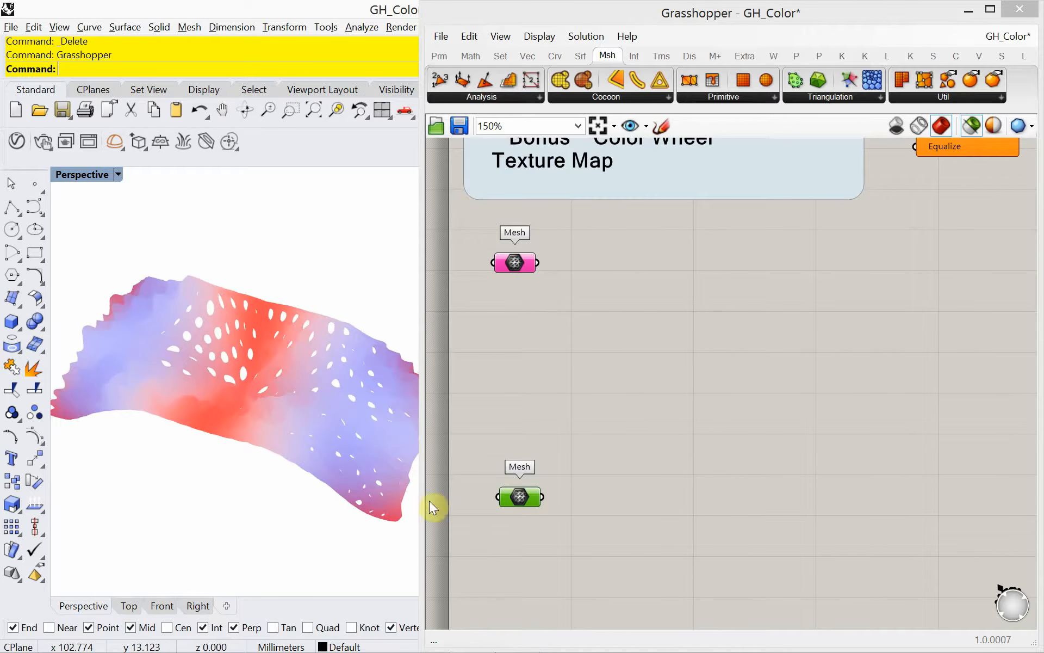
Move the lower Mesh parameter up closer beneath the other one and preview only the upper parameter's star mesh
{"action": "left_click_drag", "start_coordinate": [517, 508], "coordinate": [512, 399]}
{"action": "left_click", "coordinate": [525, 267]}
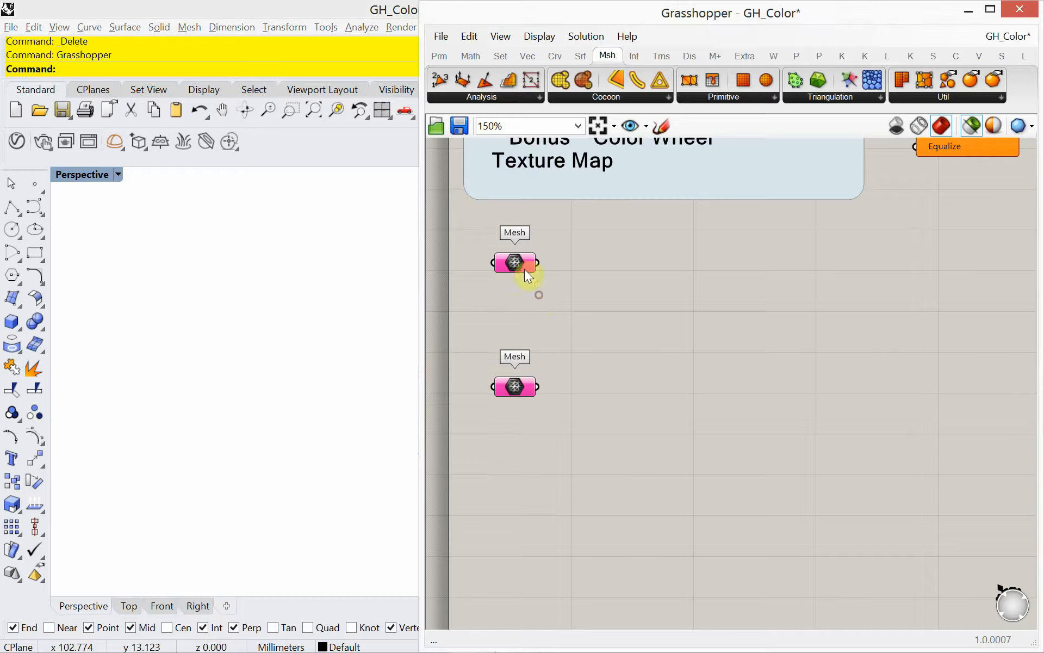
{"action": "right_click_drag", "start_coordinate": [136, 425], "coordinate": [147, 401]}
{"action": "scroll", "coordinate": [195, 401], "scroll_direction": "down", "scroll_amount": 7}
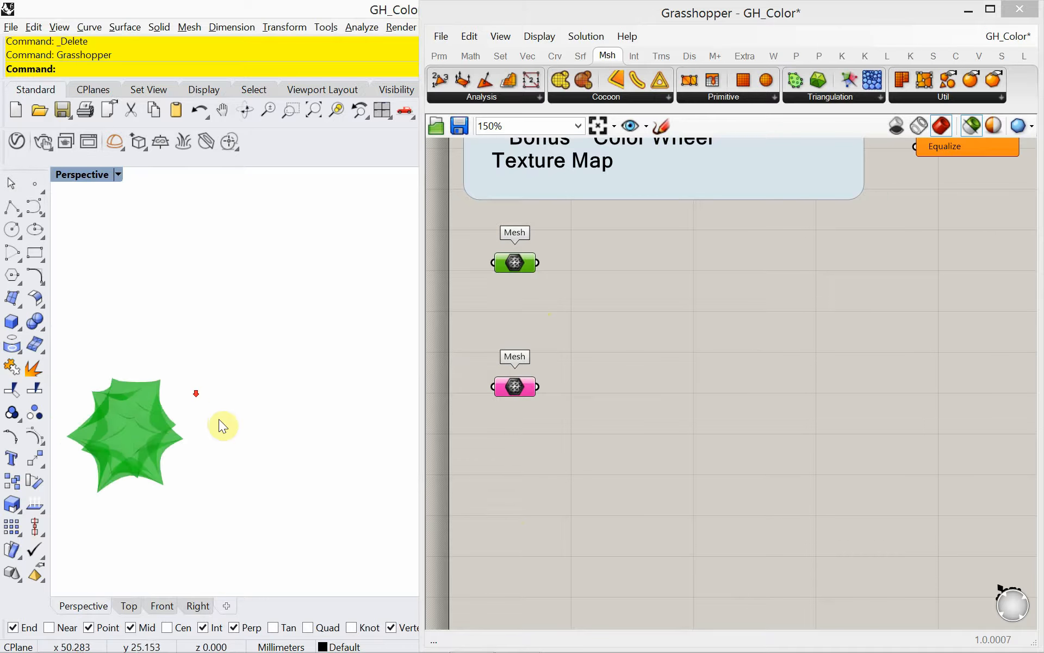
{"action": "scroll", "coordinate": [103, 465], "scroll_direction": "up", "scroll_amount": 4}
{"action": "right_click_drag", "start_coordinate": [94, 458], "coordinate": [191, 368]}
{"action": "scroll", "coordinate": [175, 409], "scroll_direction": "up", "scroll_amount": 5}
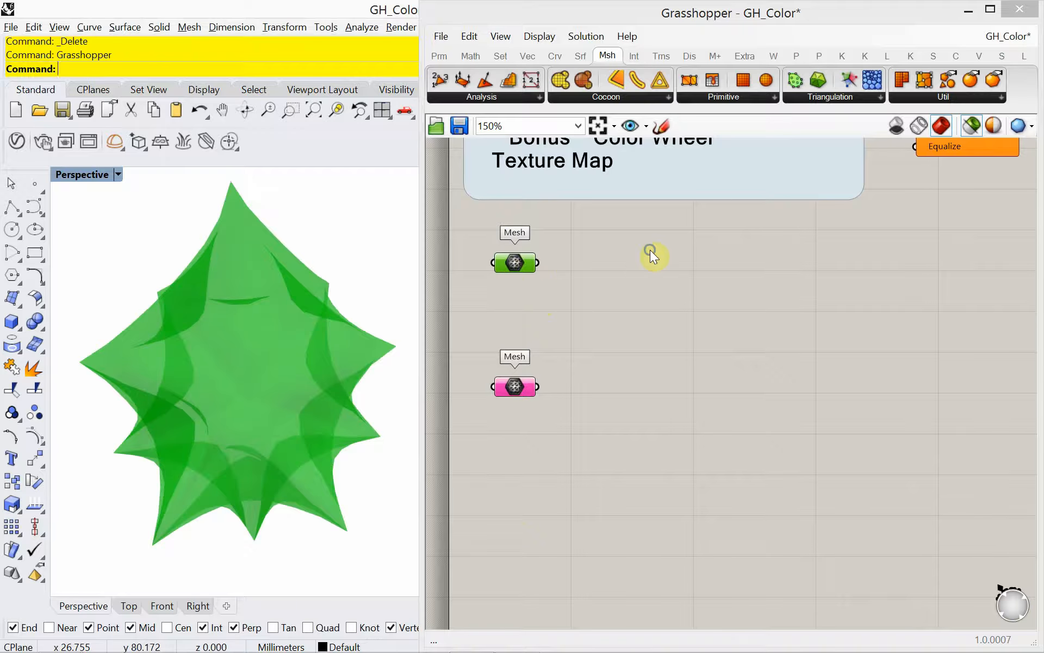
Add a Custom Preview component beside the upper Mesh parameter and connect the mesh to its Geometry input
{"action": "right_click_drag", "start_coordinate": [650, 250], "coordinate": [624, 440]}
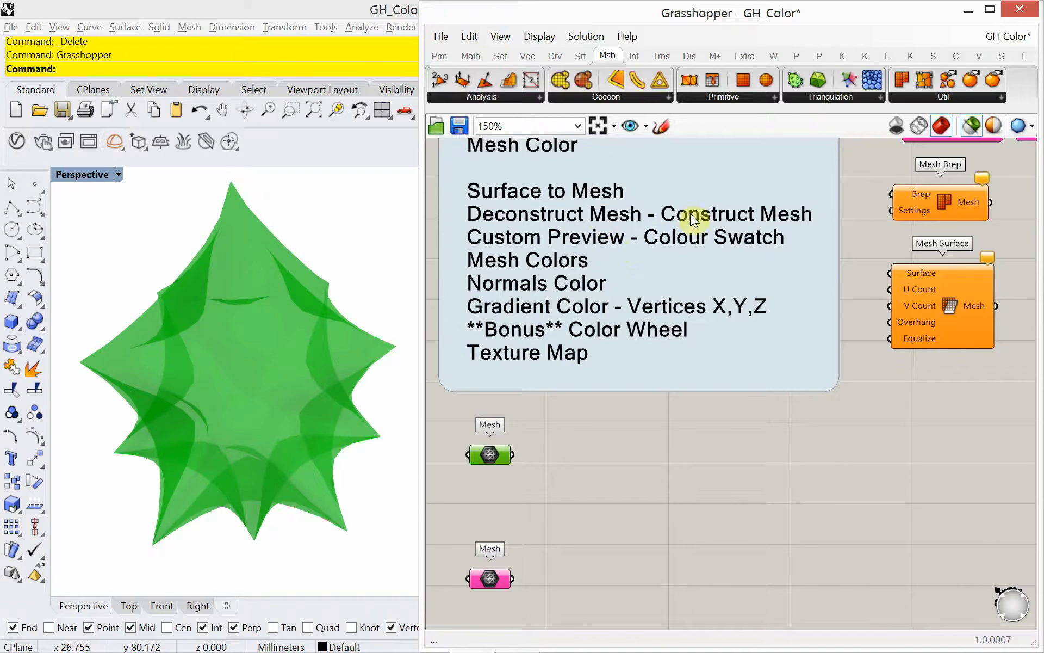
{"action": "right_click_drag", "start_coordinate": [566, 466], "coordinate": [586, 428]}
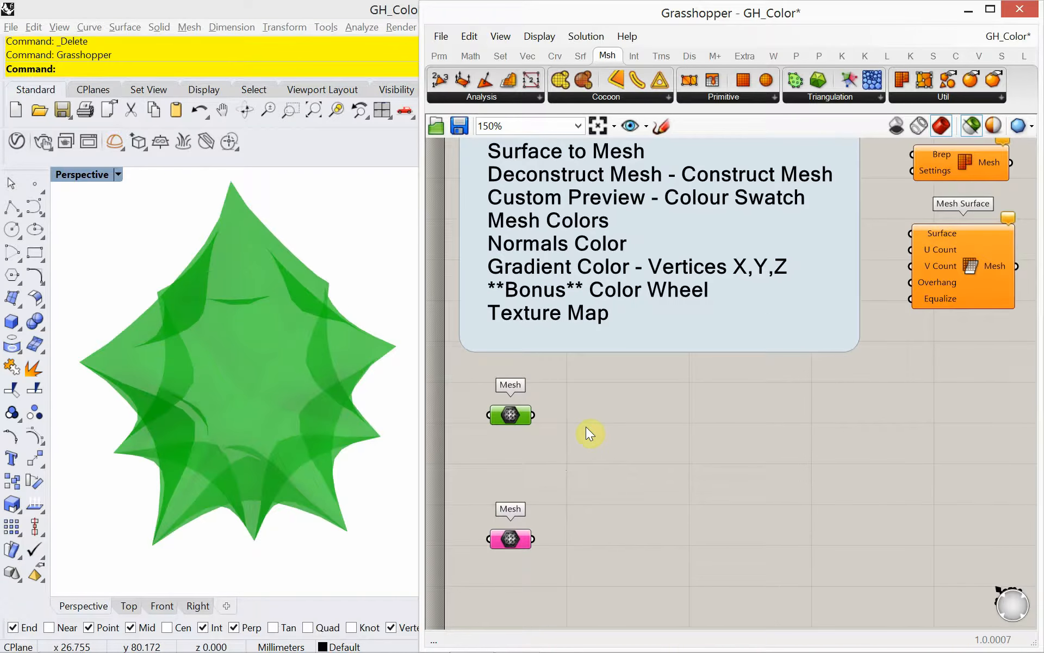
{"action": "scroll", "coordinate": [586, 428], "scroll_direction": "up", "scroll_amount": 2}
{"action": "double_click", "coordinate": [634, 420]}
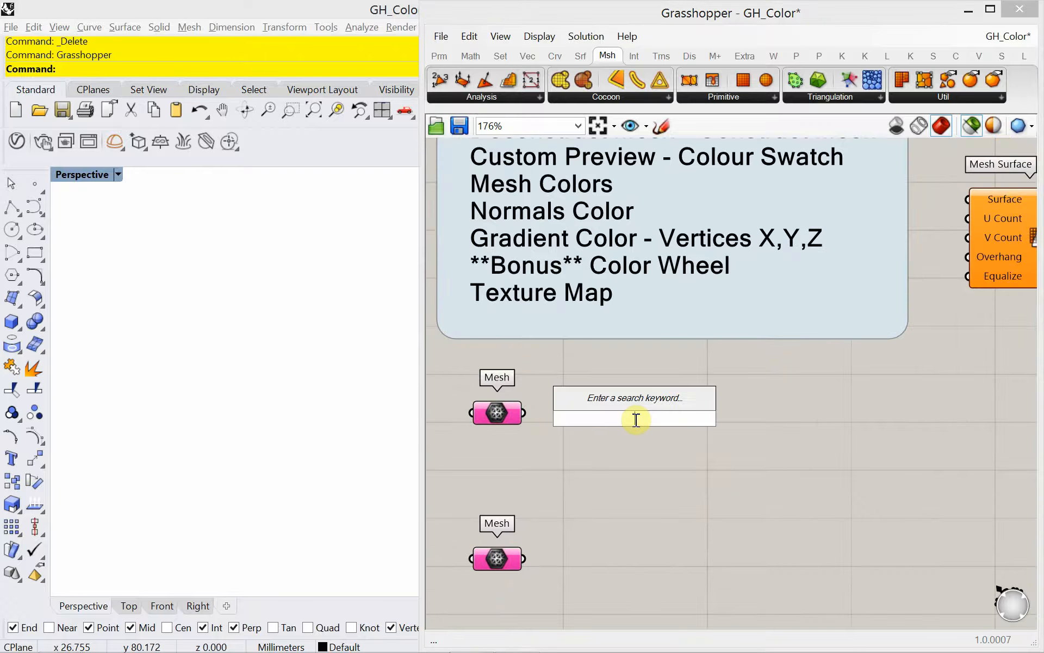
{"action": "type", "text": "custom"}
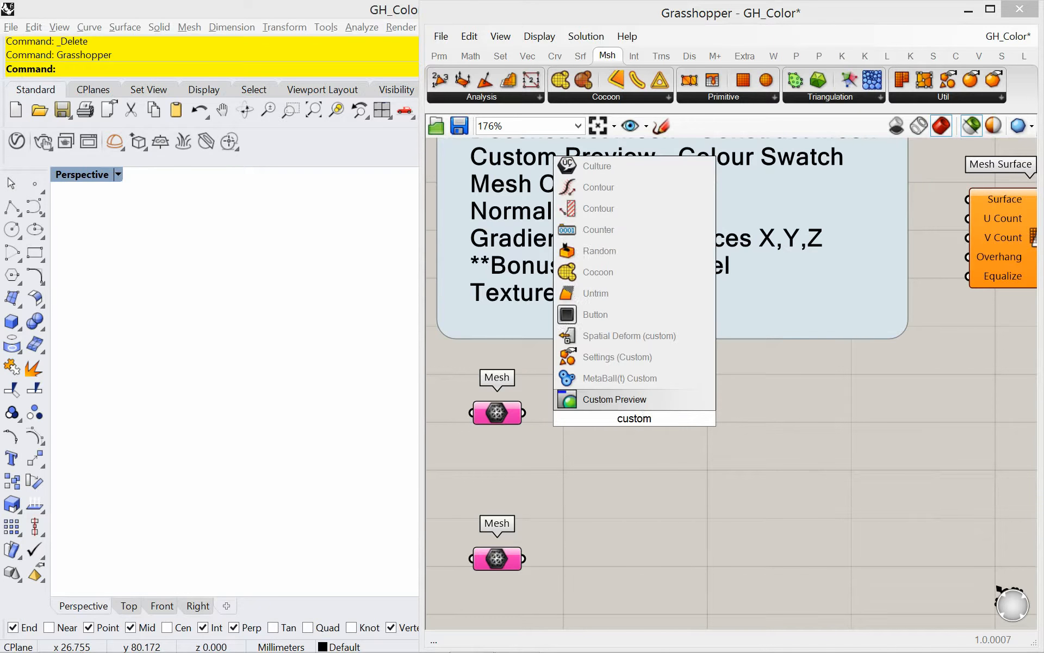
{"action": "left_click", "coordinate": [641, 406]}
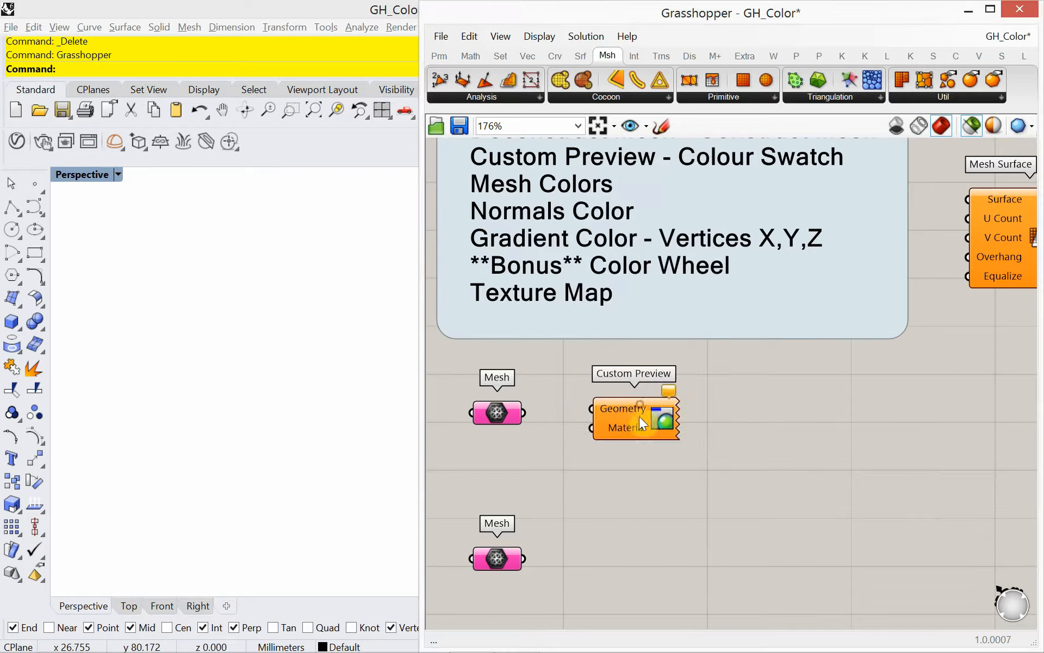
{"action": "left_click_drag", "start_coordinate": [638, 416], "coordinate": [738, 433]}
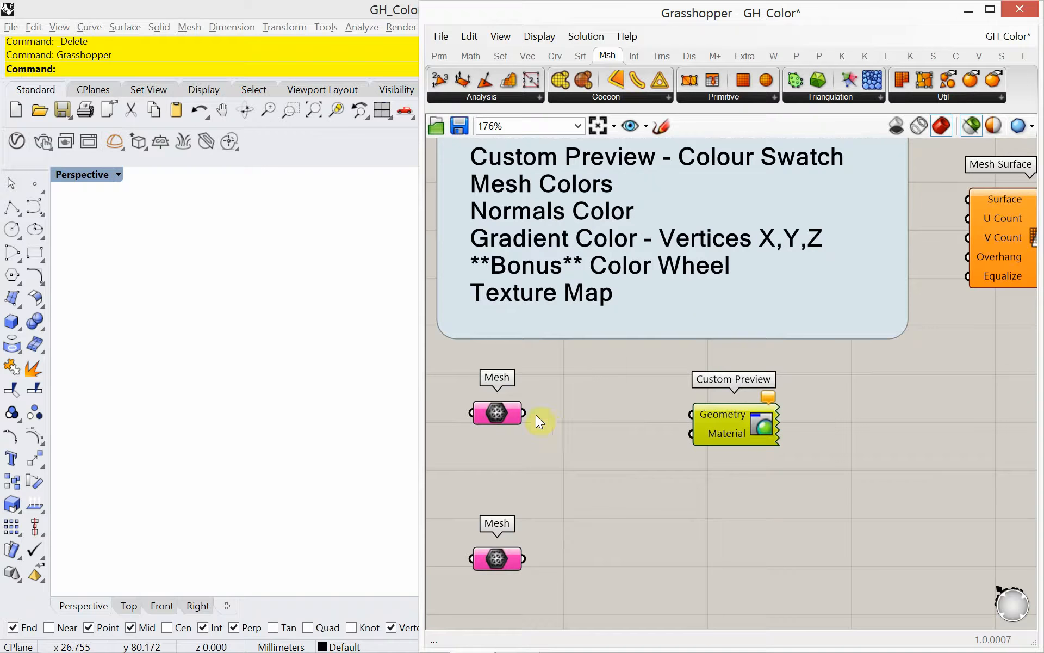
{"action": "left_click_drag", "start_coordinate": [523, 413], "coordinate": [735, 421]}
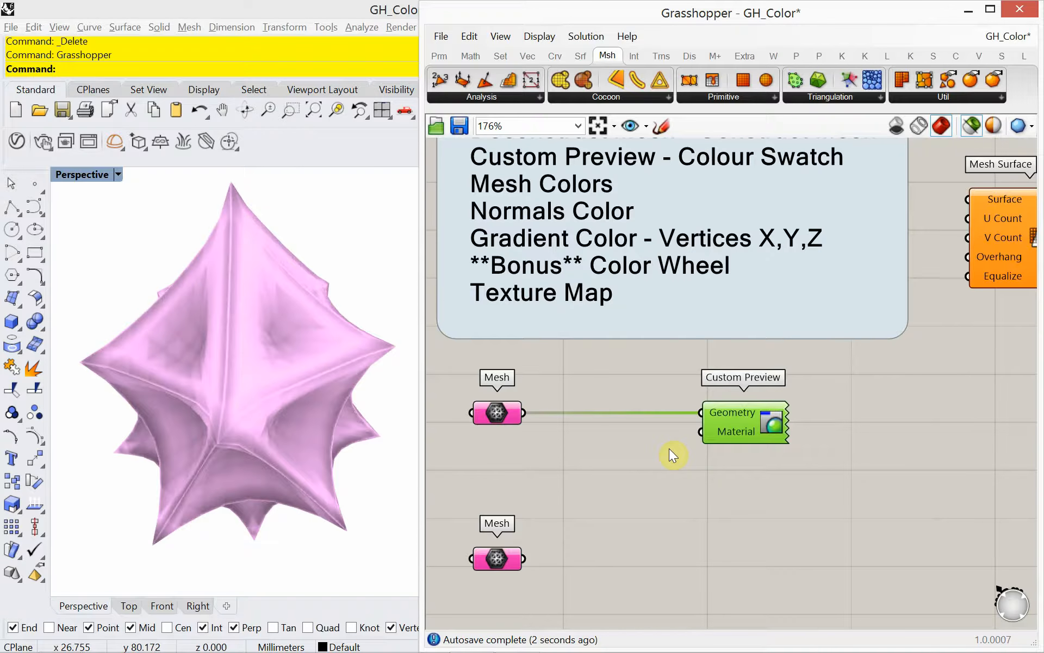
View the star mesh in the Perspective viewport with the Shaded and Wireframe display modes while Custom Preview is selected
{"action": "right_click_drag", "start_coordinate": [314, 379], "coordinate": [292, 355]}
{"action": "right_click_drag", "start_coordinate": [616, 438], "coordinate": [621, 433]}
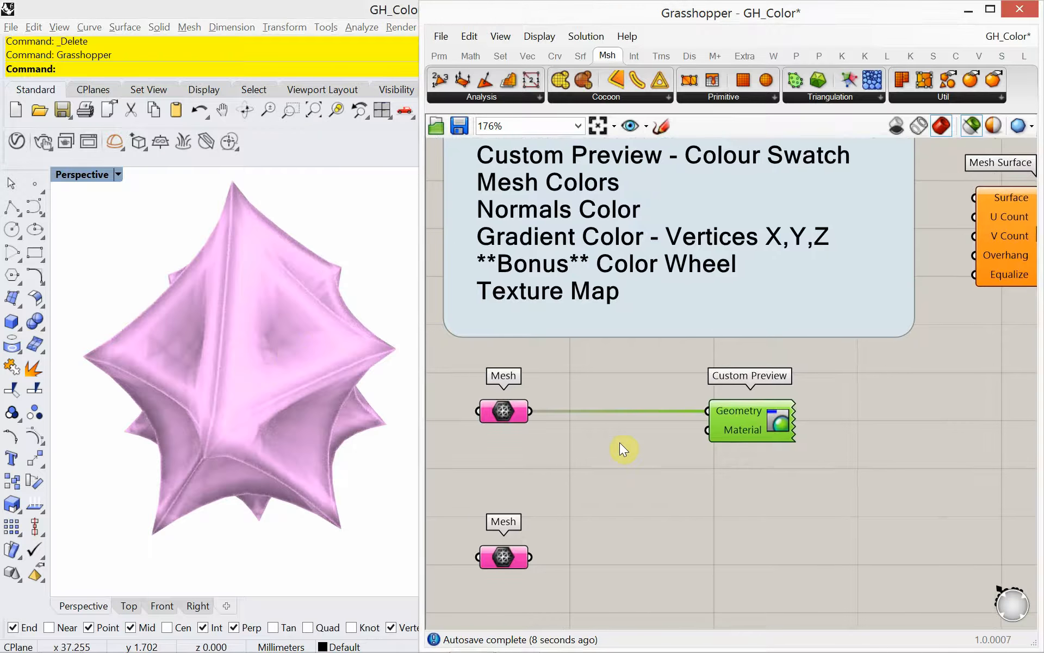
{"action": "left_click", "coordinate": [118, 174]}
{"action": "left_click", "coordinate": [137, 179]}
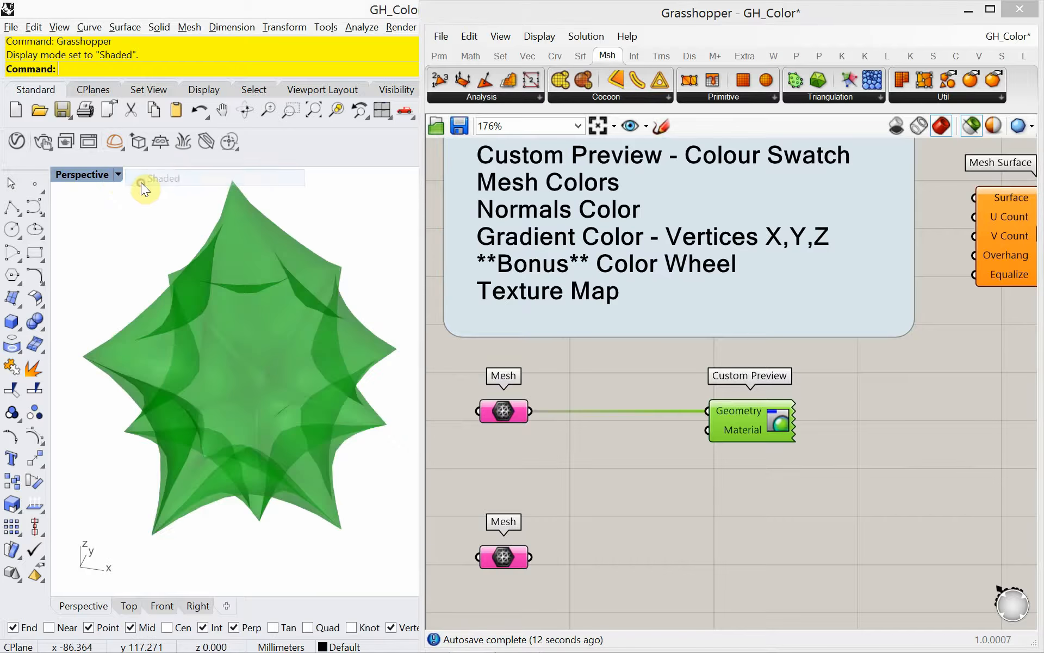
{"action": "left_click", "coordinate": [118, 174]}
{"action": "left_click", "coordinate": [152, 161]}
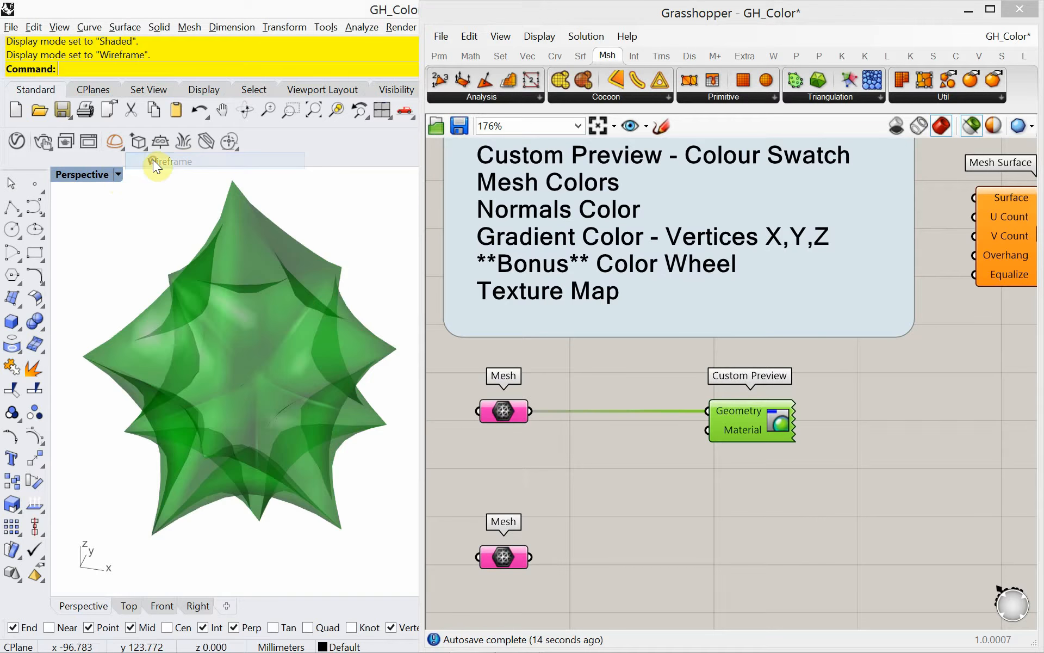
Turn off the selected-objects-only preview and deselect the Custom Preview component
{"action": "left_click", "coordinate": [579, 458]}
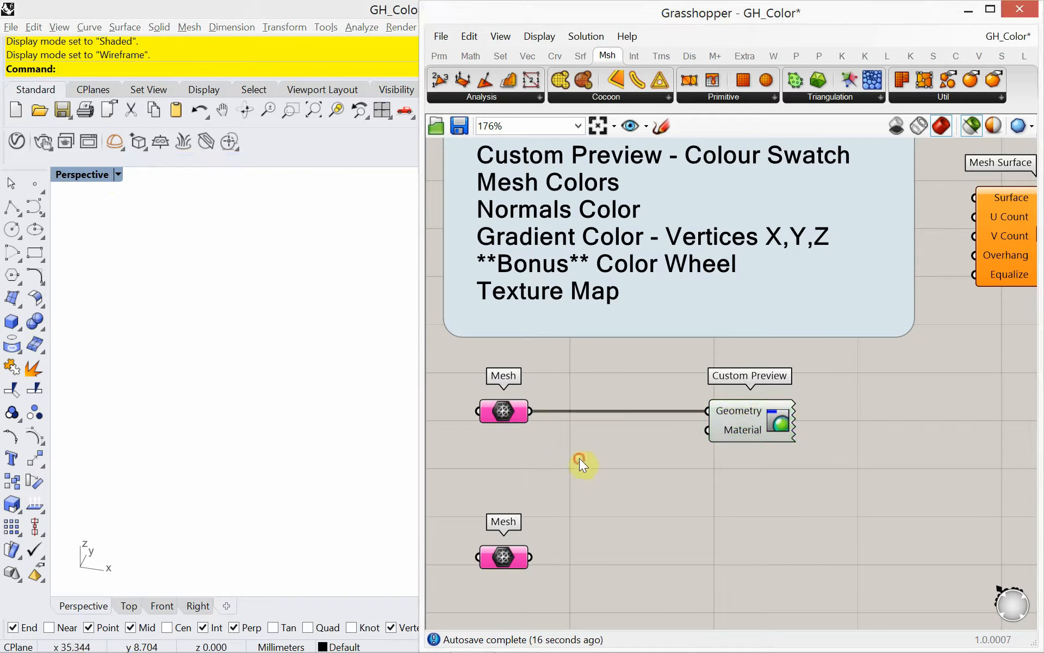
{"action": "left_click", "coordinate": [734, 419]}
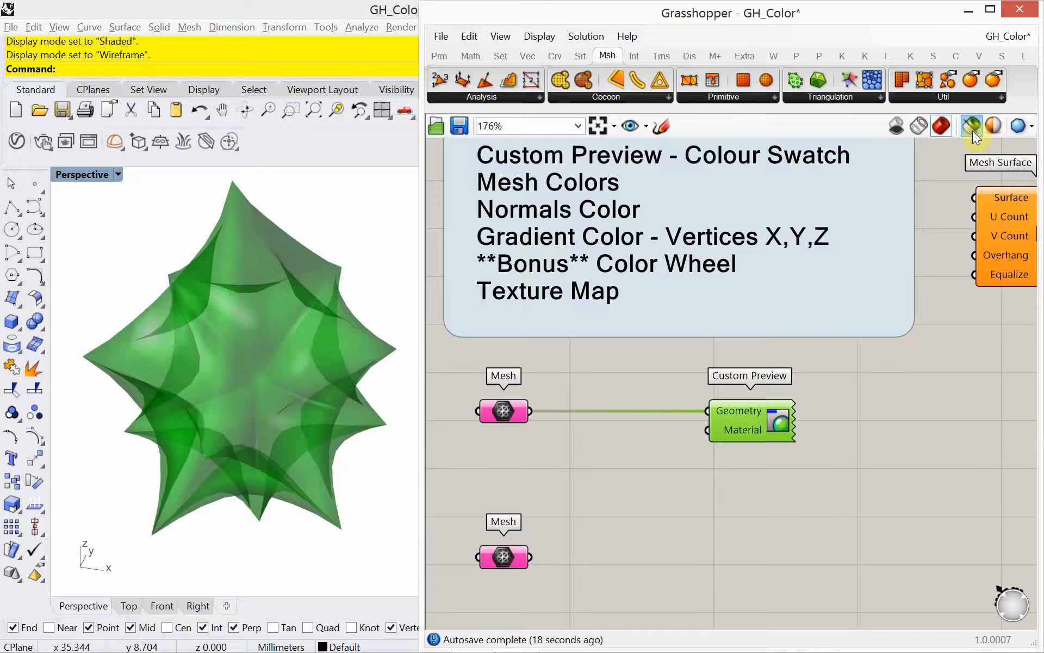
{"action": "left_click", "coordinate": [844, 424]}
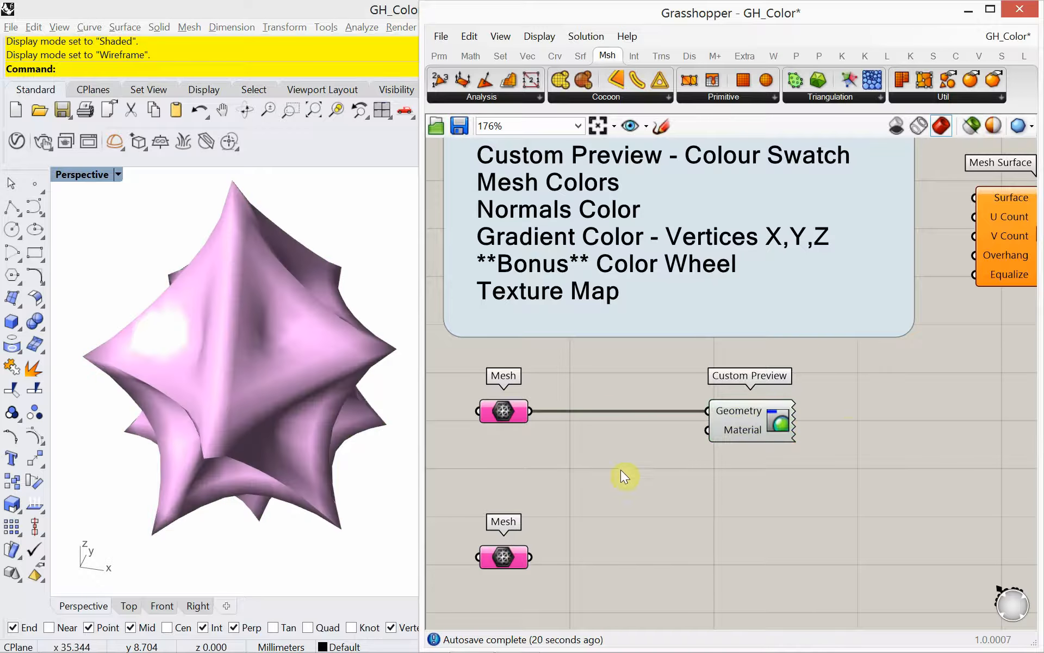
Compare the unselected Custom Preview in Shaded, Rendered and Wireframe display, return to Rendered, and inspect the star mesh up close
{"action": "left_click", "coordinate": [118, 174]}
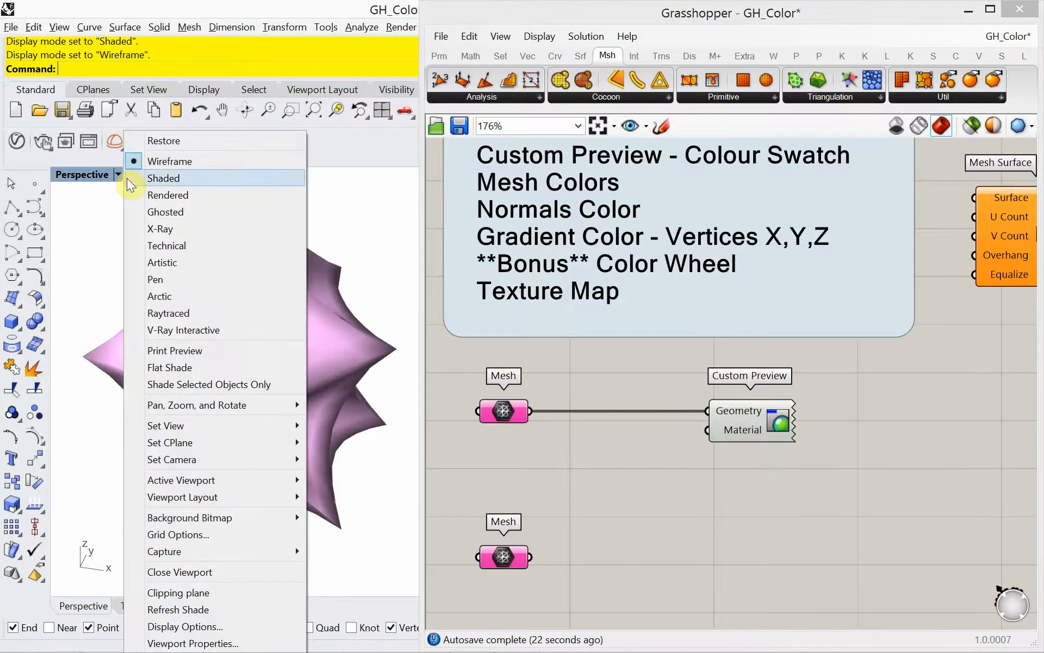
{"action": "left_click", "coordinate": [138, 181]}
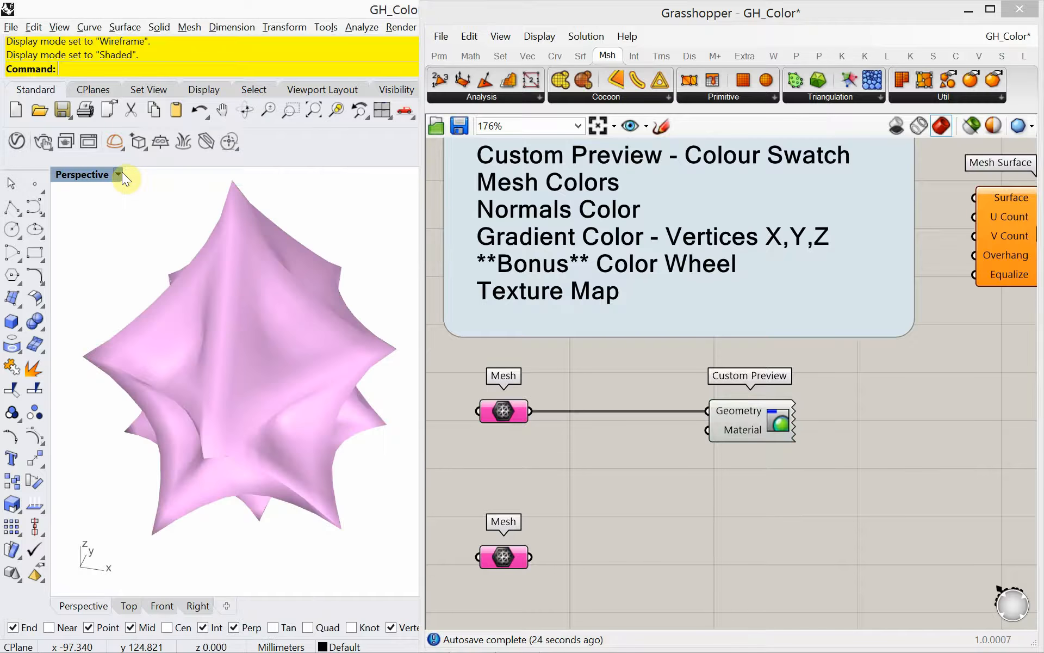
{"action": "left_click", "coordinate": [120, 174]}
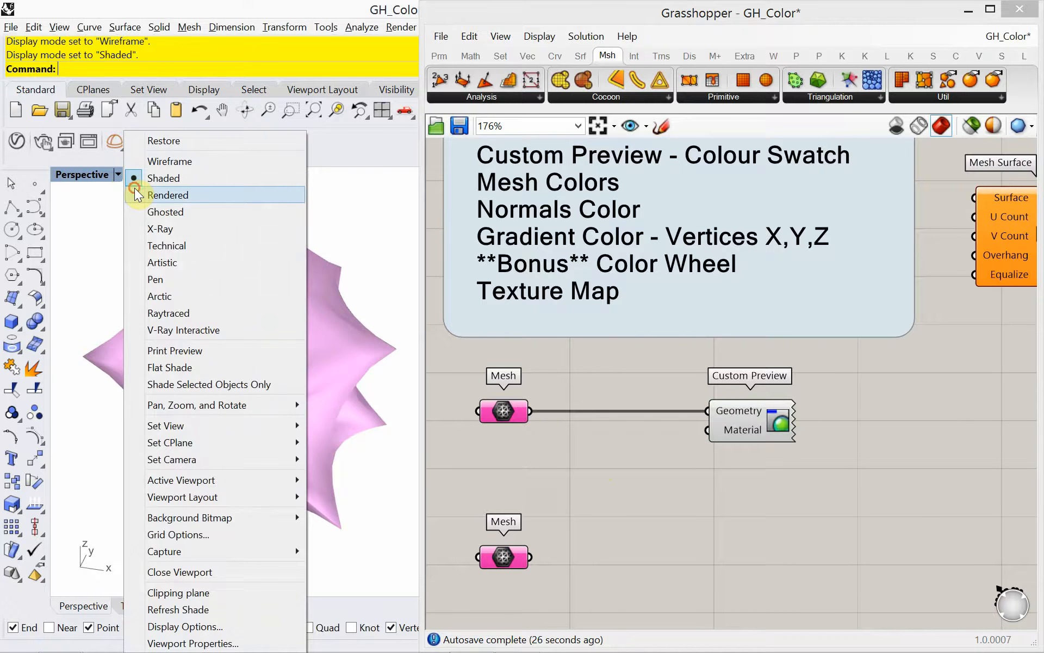
{"action": "left_click", "coordinate": [134, 190]}
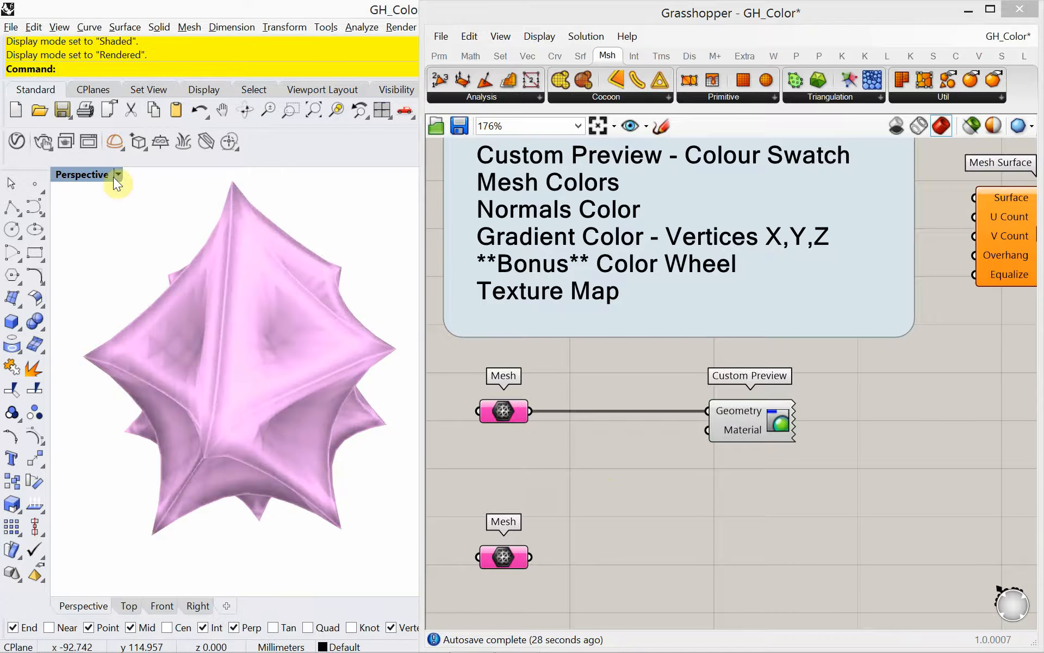
{"action": "left_click", "coordinate": [117, 174]}
{"action": "left_click", "coordinate": [144, 162]}
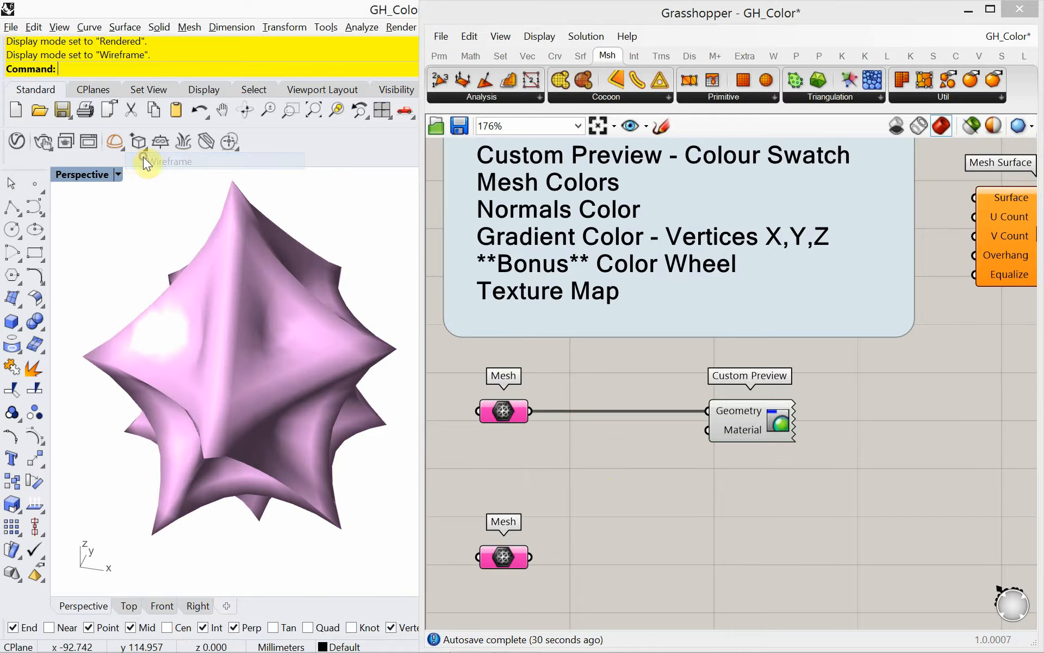
{"action": "left_click", "coordinate": [118, 174]}
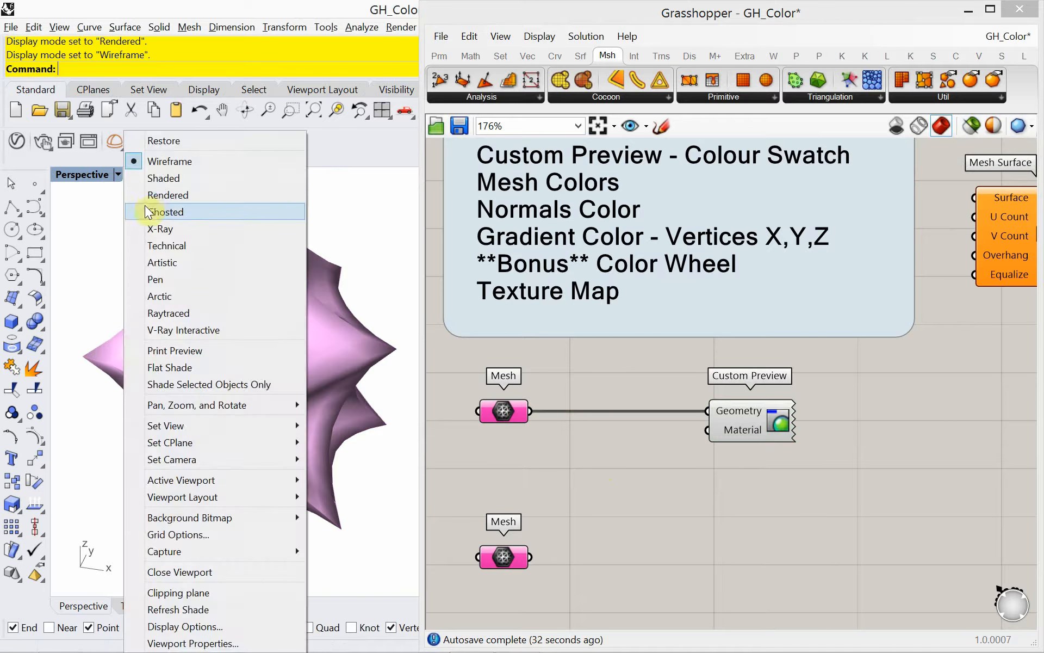
{"action": "left_click", "coordinate": [147, 197]}
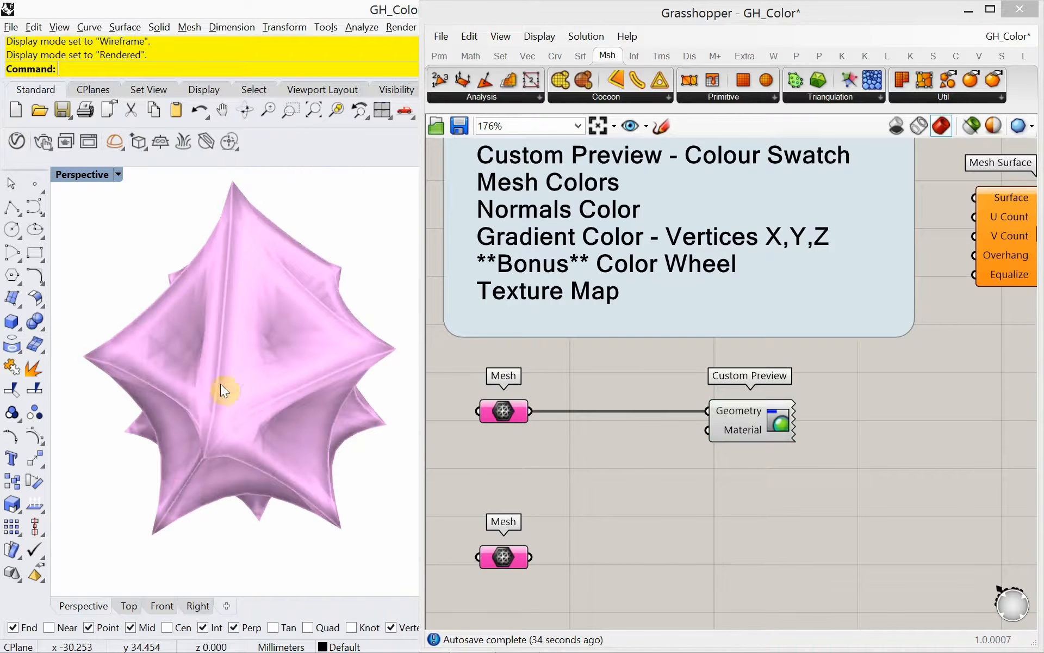
{"action": "right_click_drag", "start_coordinate": [263, 413], "coordinate": [280, 310]}
{"action": "scroll", "coordinate": [279, 352], "scroll_direction": "up", "scroll_amount": 2}
{"action": "scroll", "coordinate": [278, 350], "scroll_direction": "up", "scroll_amount": 2}
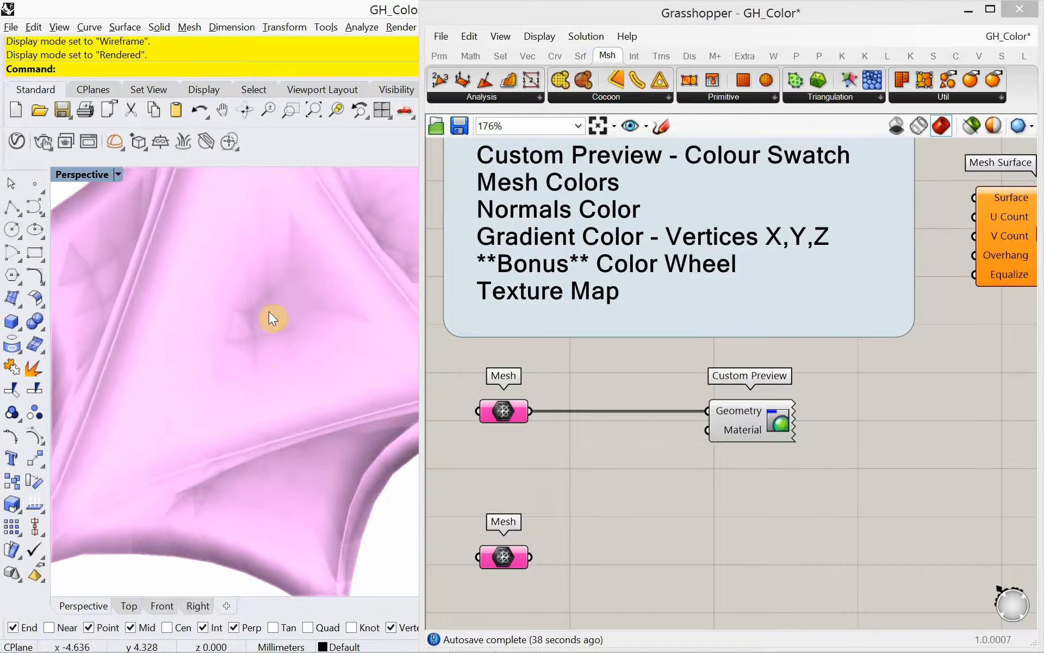
{"action": "scroll", "coordinate": [198, 357], "scroll_direction": "down", "scroll_amount": 4}
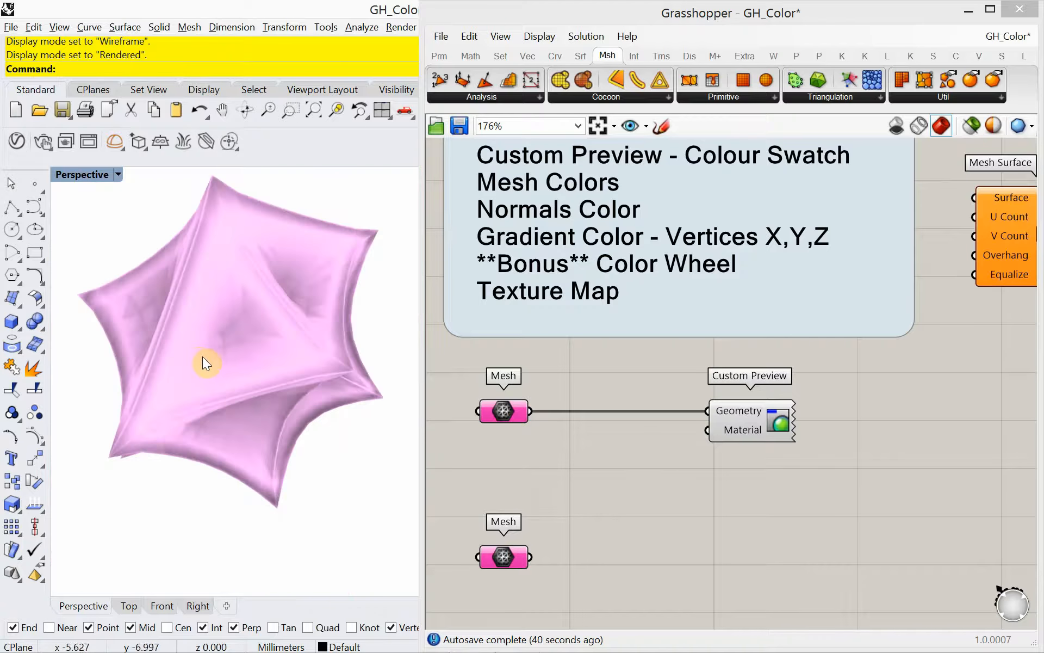
{"action": "right_click_drag", "start_coordinate": [205, 361], "coordinate": [338, 404]}
{"action": "scroll", "coordinate": [253, 359], "scroll_direction": "up", "scroll_amount": 2}
Move the Custom Preview component farther from its Mesh parameter to make room for a Material input component
{"action": "left_click_drag", "start_coordinate": [761, 422], "coordinate": [812, 419]}
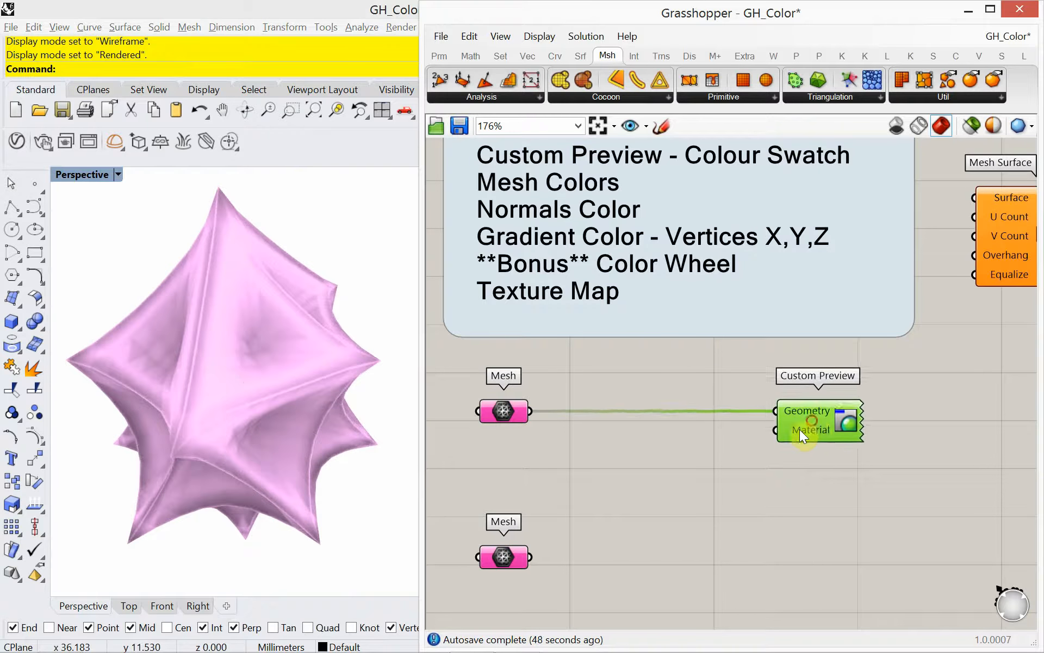
{"action": "left_click", "coordinate": [690, 470]}
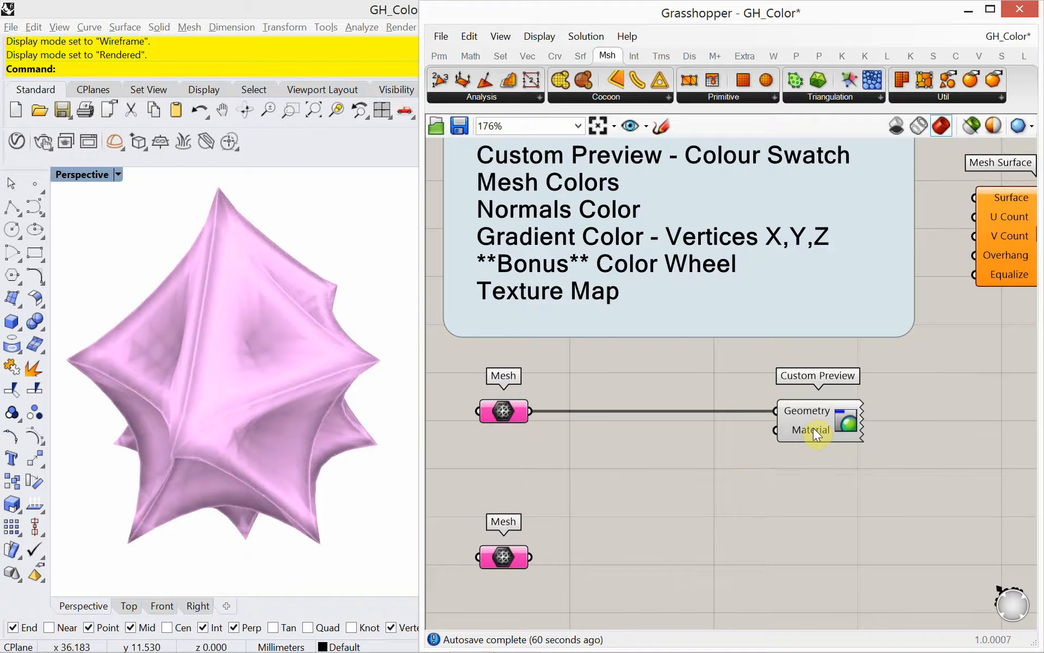
{"action": "mouse_move", "coordinate": [814, 428]}
{"action": "left_click_drag", "start_coordinate": [808, 418], "coordinate": [827, 417]}
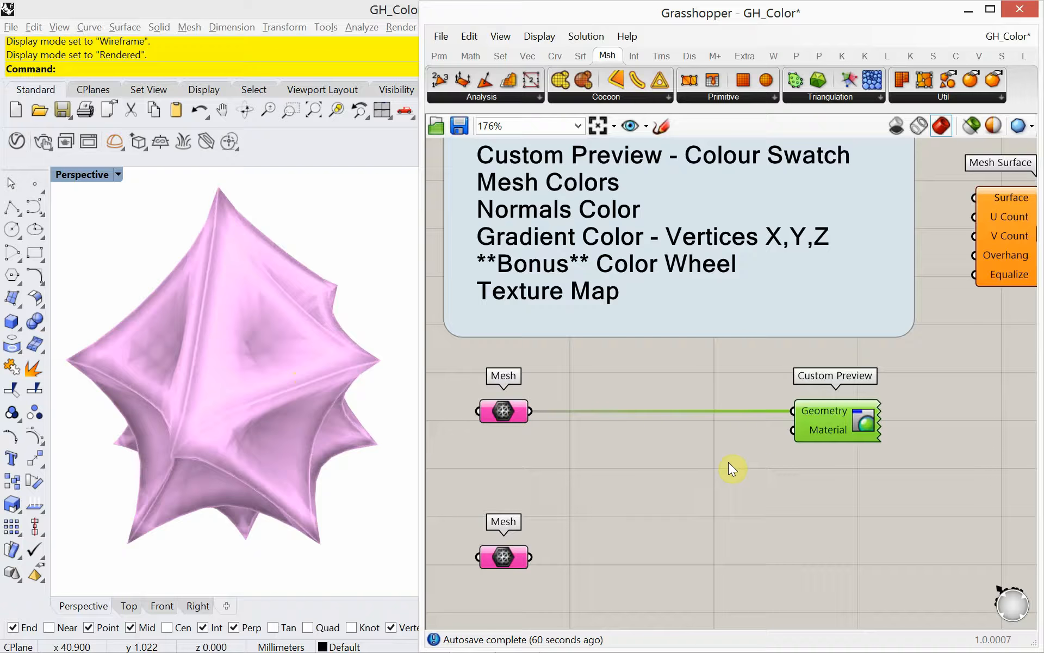
Add a Colour Swatch component below the mesh wire and connect it to the Custom Preview's Material input
{"action": "double_click", "coordinate": [648, 463]}
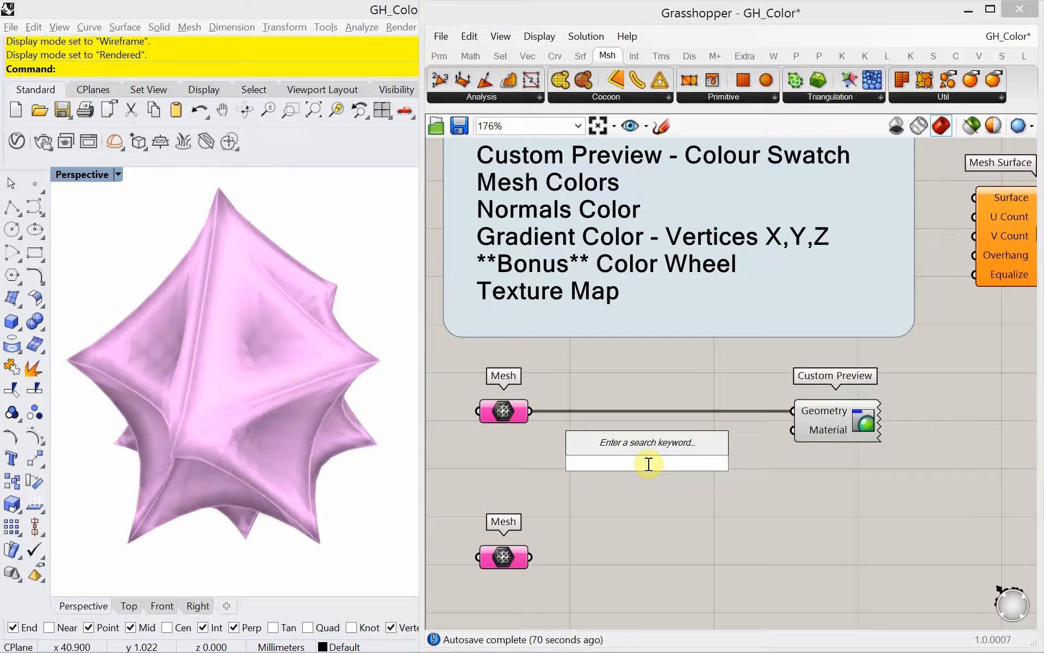
{"action": "type", "text": "col"}
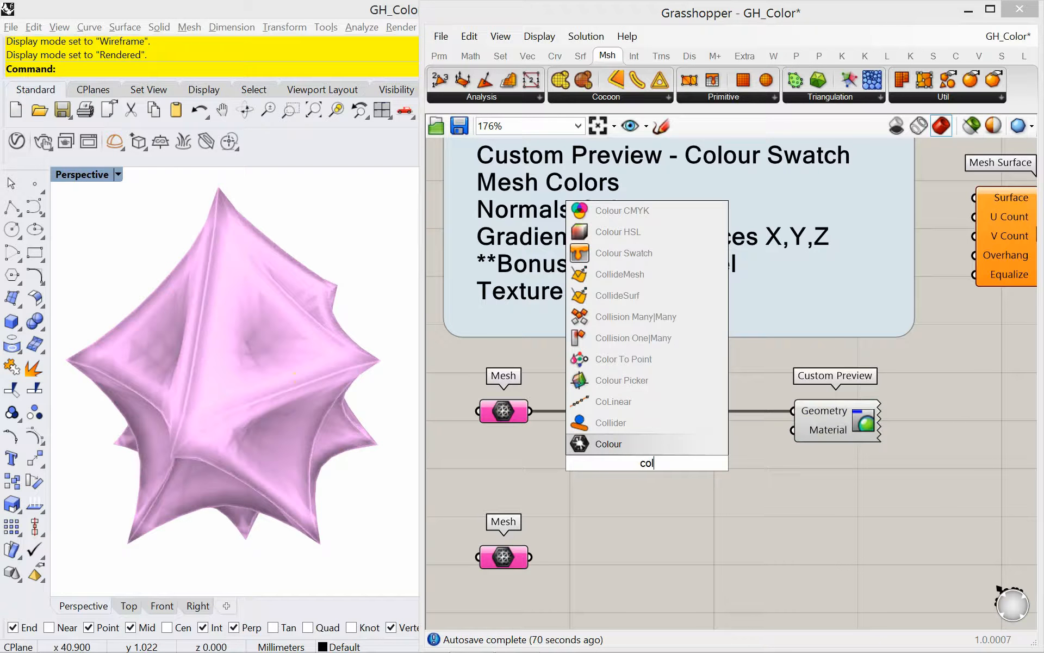
{"action": "type", "text": "o"}
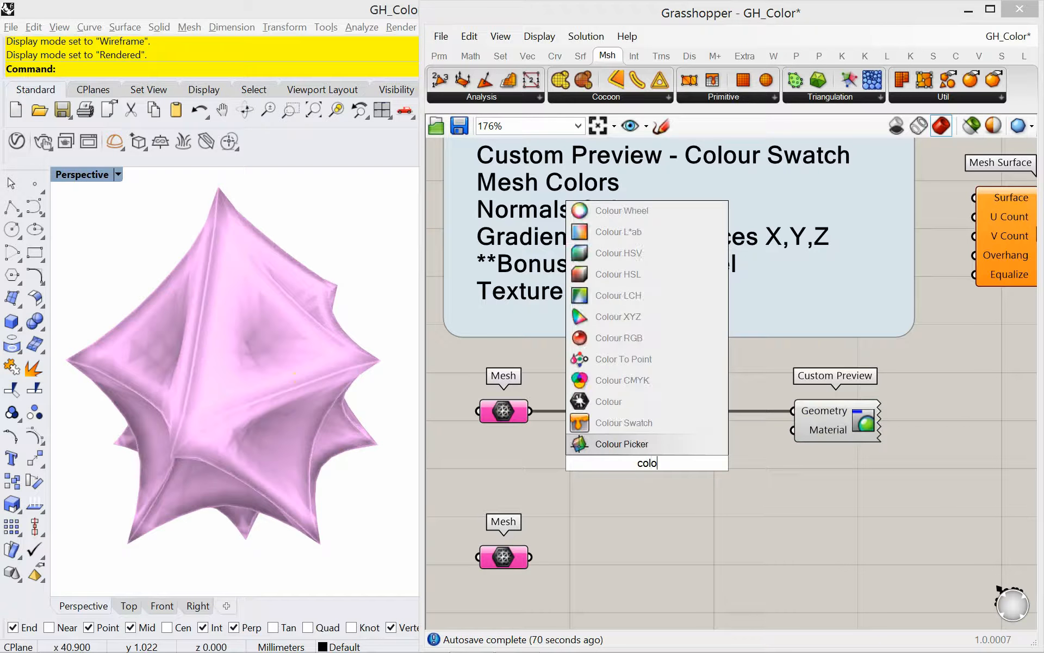
{"action": "left_click", "coordinate": [654, 427]}
{"action": "left_click", "coordinate": [647, 468]}
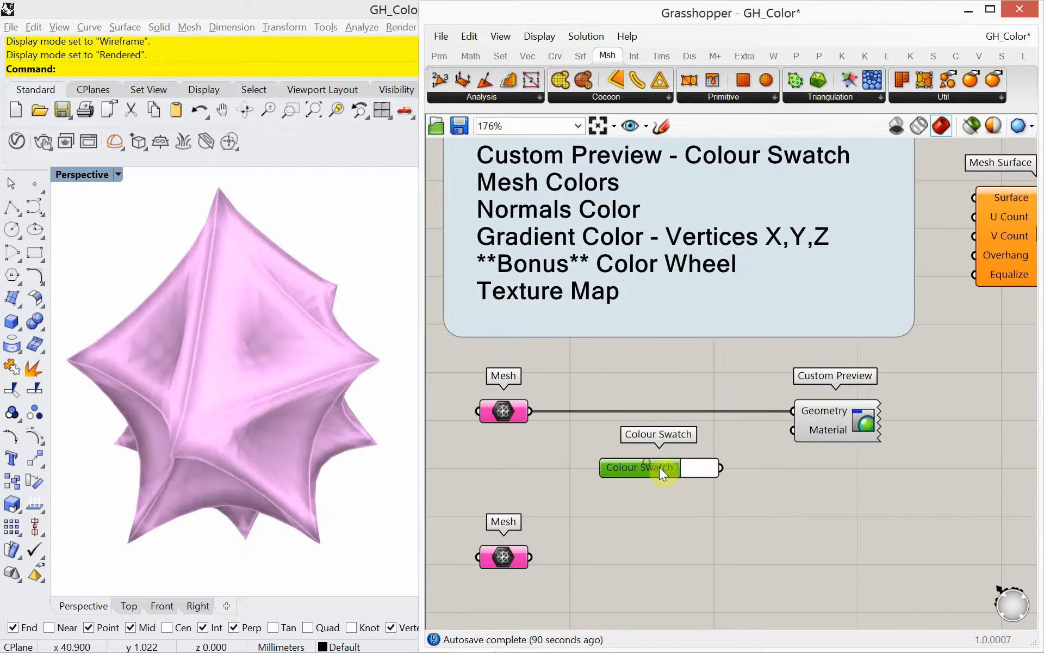
{"action": "left_click_drag", "start_coordinate": [721, 467], "coordinate": [793, 430]}
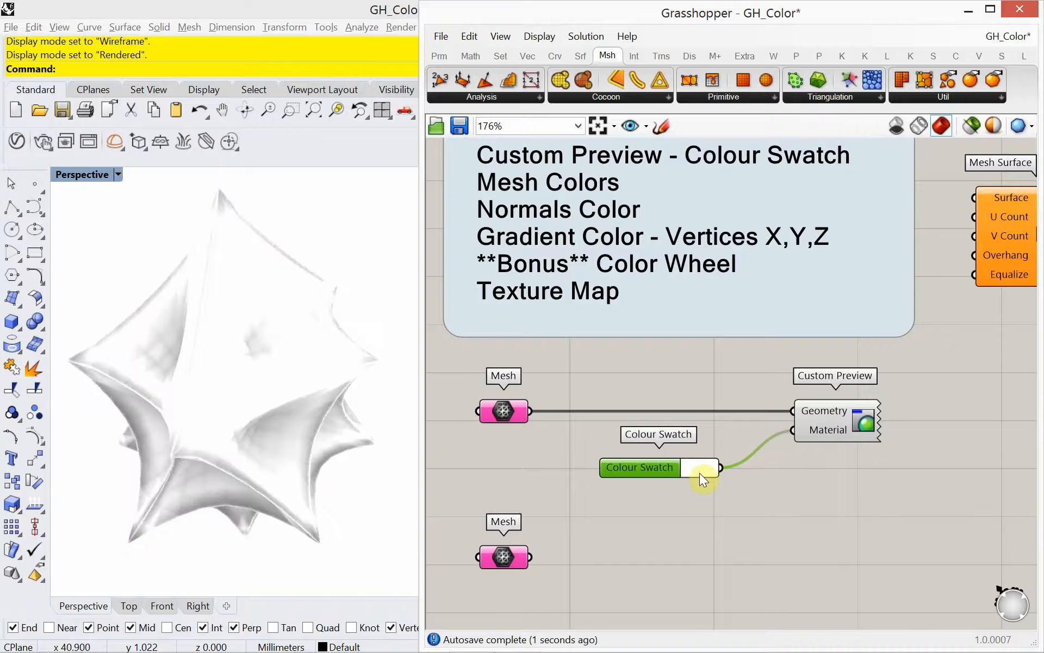
Set the Colour Swatch to a blue with hue 217°, saturation 44 and value 79
{"action": "left_click", "coordinate": [699, 472]}
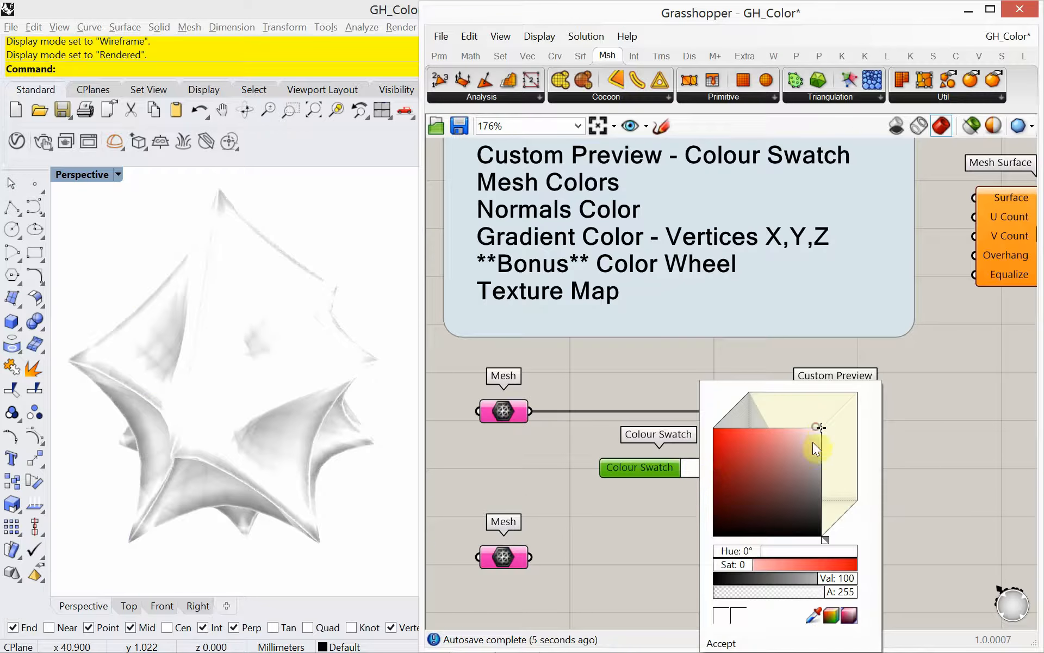
{"action": "left_click", "coordinate": [785, 471]}
{"action": "left_click_drag", "start_coordinate": [758, 526], "coordinate": [765, 495]}
{"action": "left_click_drag", "start_coordinate": [742, 552], "coordinate": [781, 555]}
{"action": "left_click", "coordinate": [788, 437]}
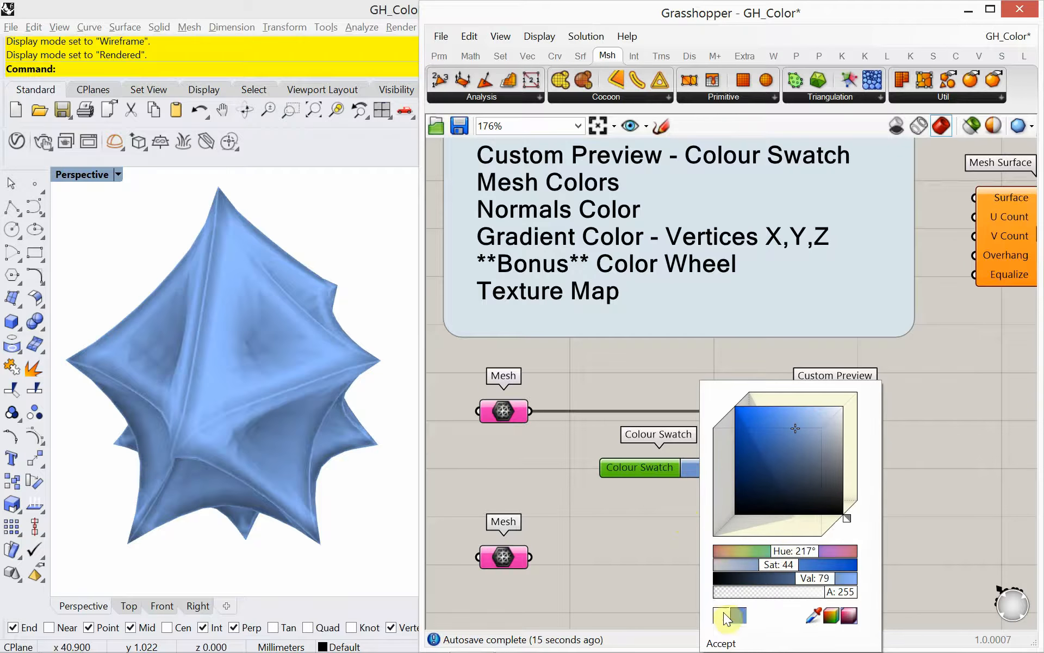
{"action": "left_click", "coordinate": [725, 644]}
{"action": "left_click", "coordinate": [713, 556]}
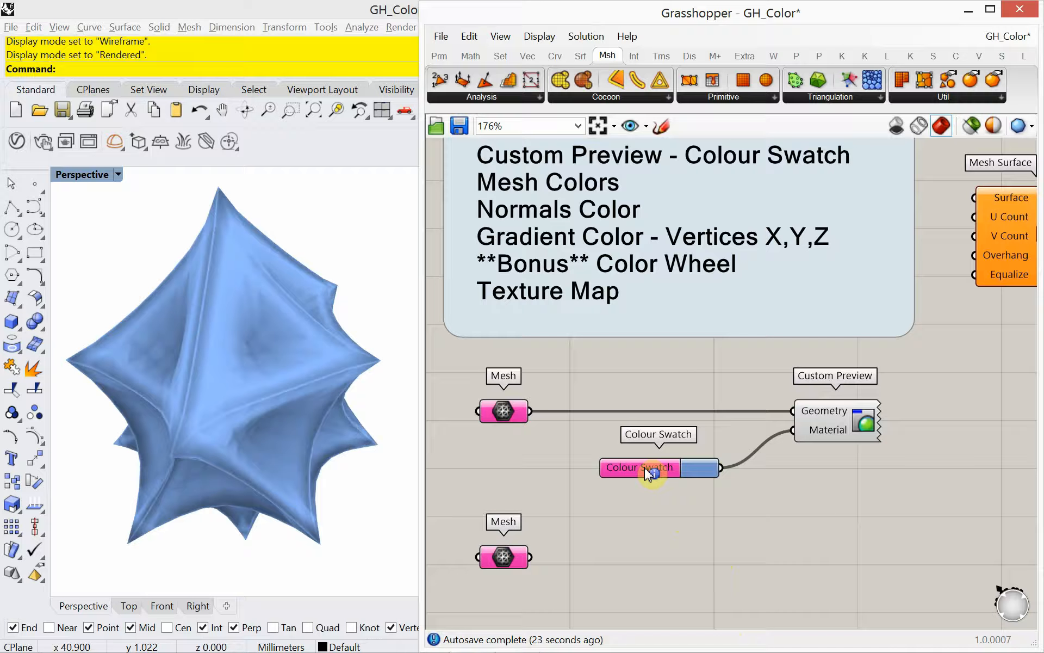
Locate where the Colour Swatch component is stored and examine the available Colour components in the Display category
{"action": "key", "text": "ctrl+alt"}
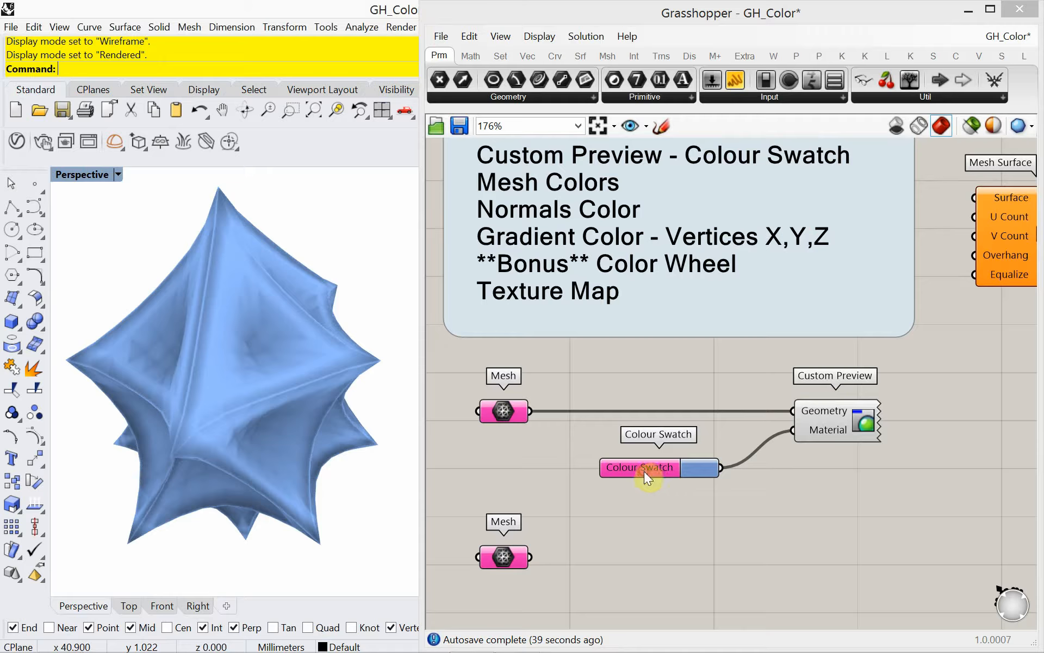
{"action": "left_click", "coordinate": [690, 55]}
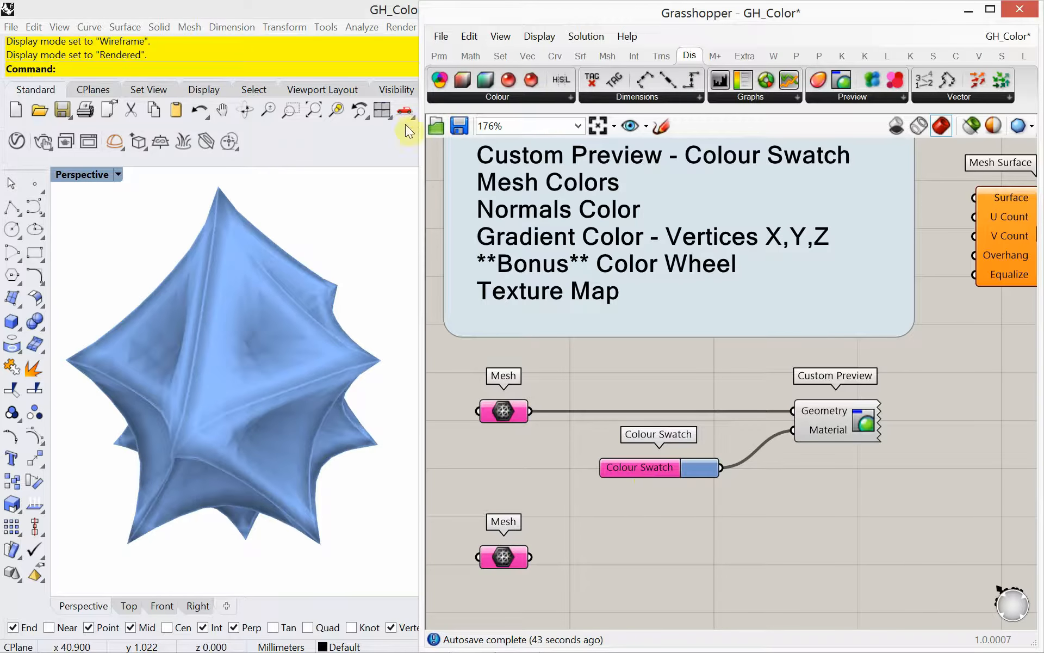
{"action": "left_click", "coordinate": [560, 97]}
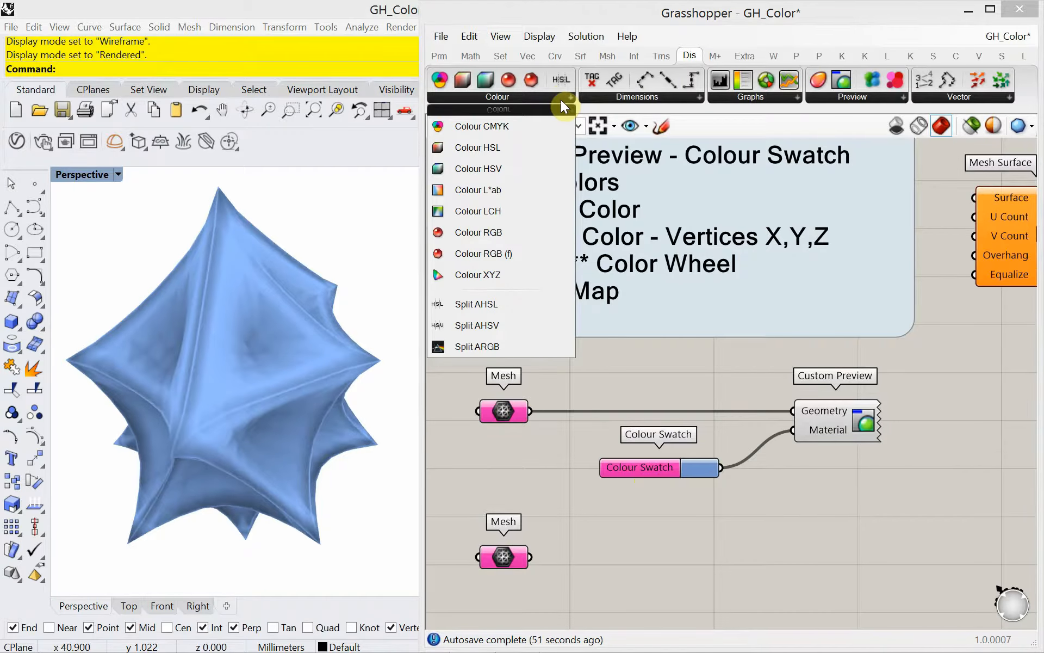
{"action": "left_click", "coordinate": [655, 371]}
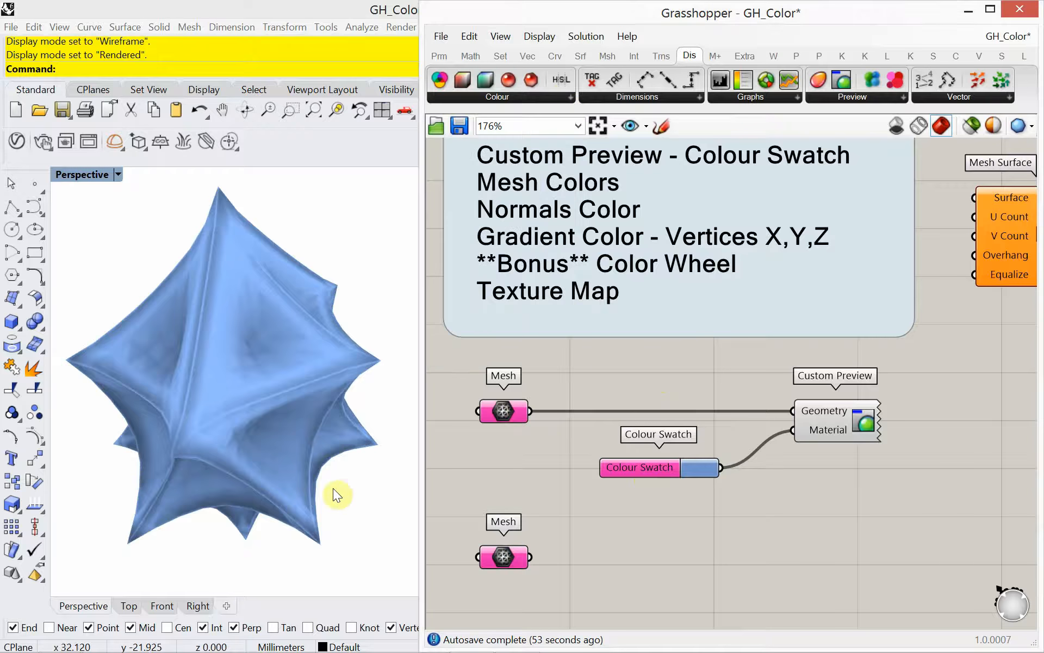
{"action": "right_click_drag", "start_coordinate": [332, 488], "coordinate": [292, 460]}
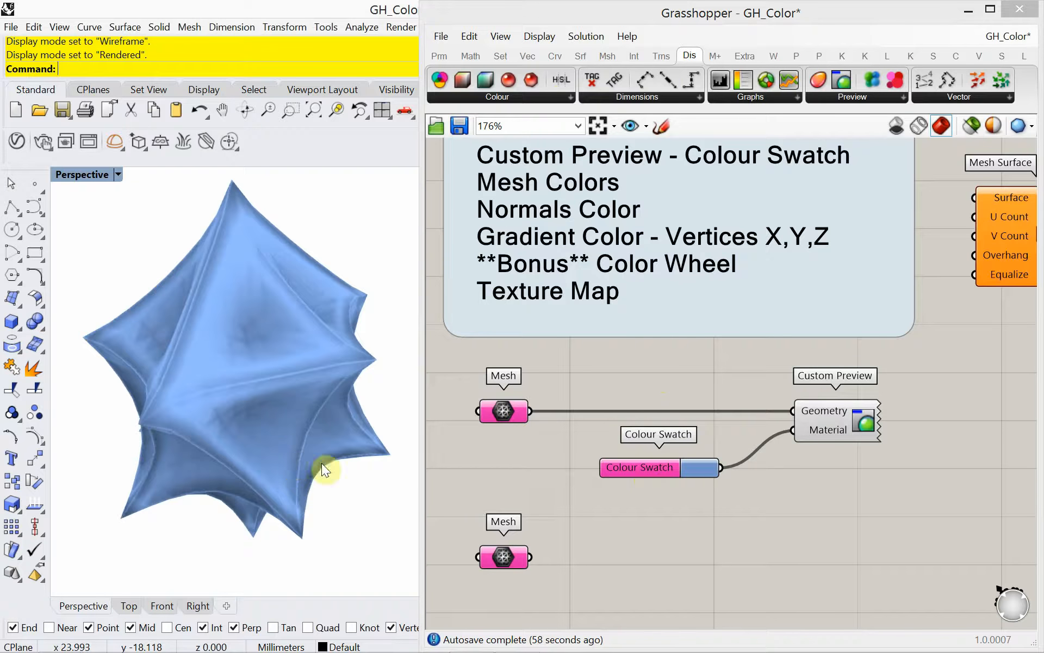
Delete the Custom Preview component from the canvas
{"action": "left_click", "coordinate": [837, 427]}
{"action": "mouse_move", "coordinate": [836, 427]}
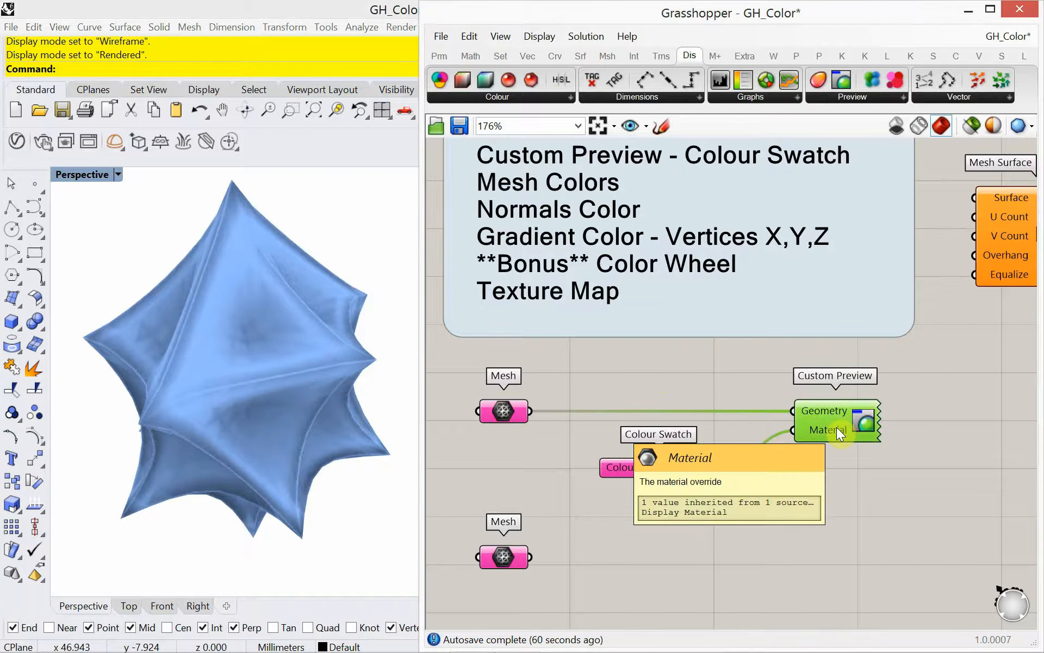
{"action": "key", "text": "Delete"}
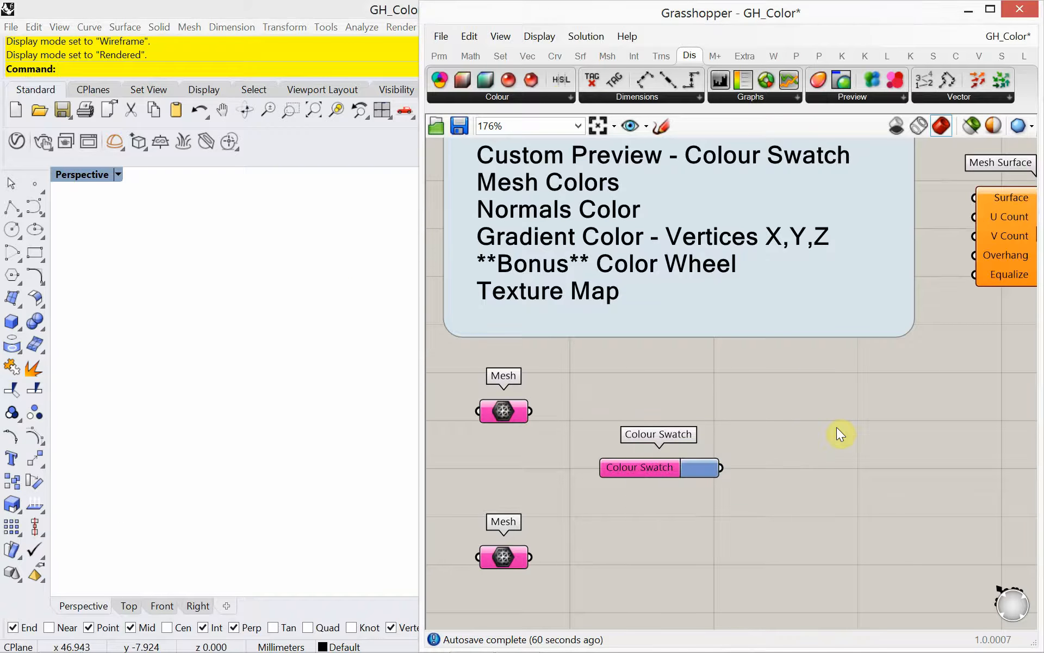
Add a Deconstruct Mesh component in place of the removed Custom Preview
{"action": "double_click", "coordinate": [780, 429]}
{"action": "type", "text": "decont"}
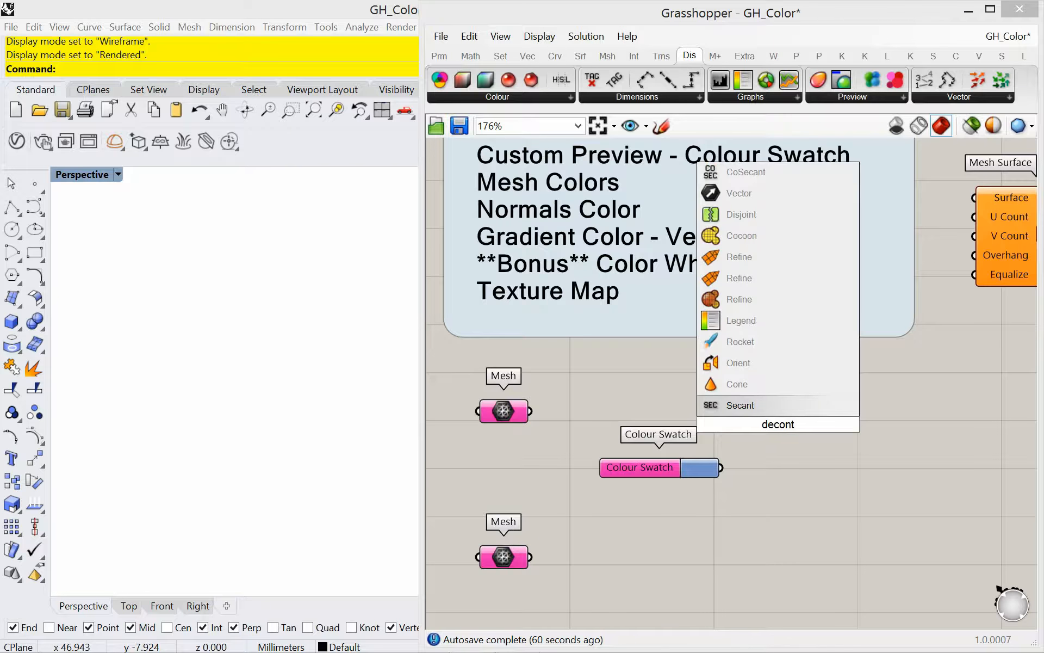
{"action": "key", "text": "BackSpace"}
{"action": "type", "text": "s"}
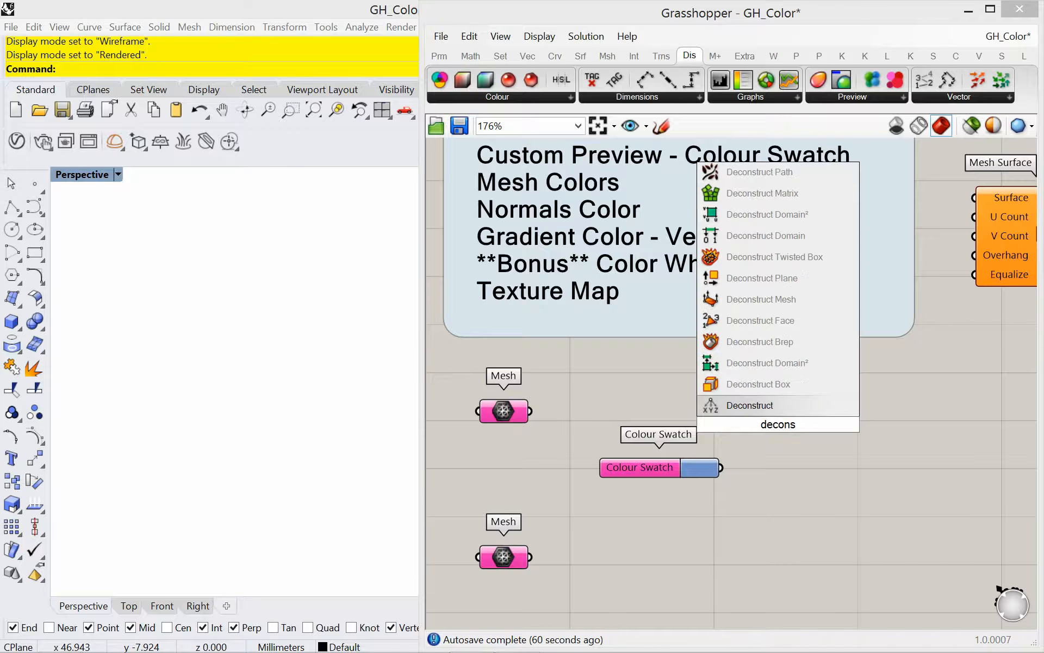
{"action": "left_click", "coordinate": [783, 302]}
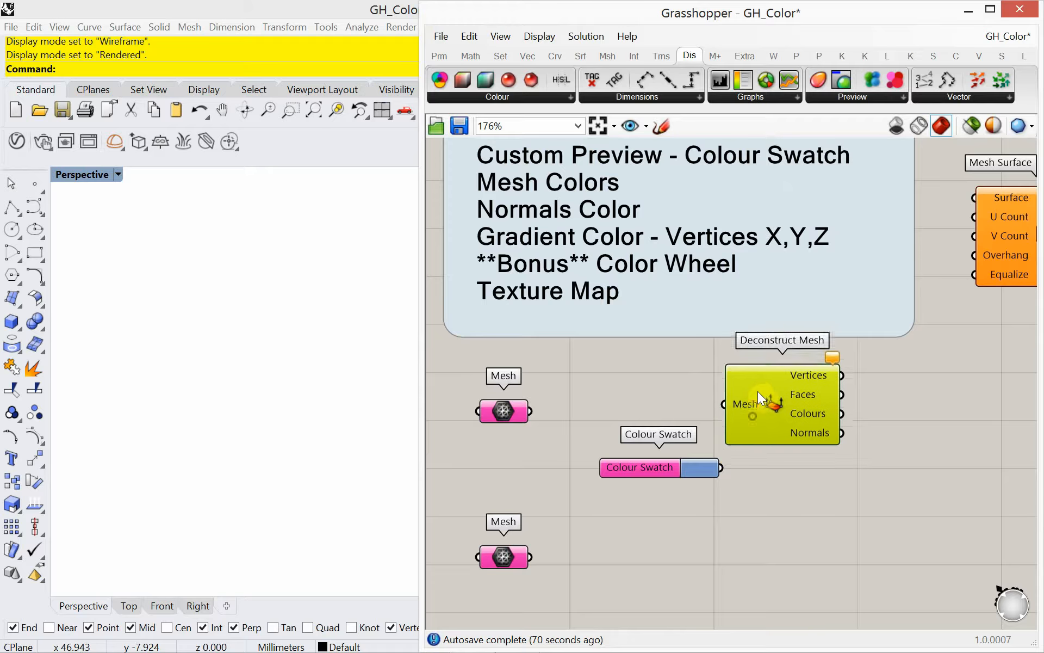
Connect the upper Mesh parameter to Deconstruct Mesh, and rearrange it and the Colour Swatch to free space beside the component's outputs
{"action": "left_click_drag", "start_coordinate": [536, 415], "coordinate": [745, 438]}
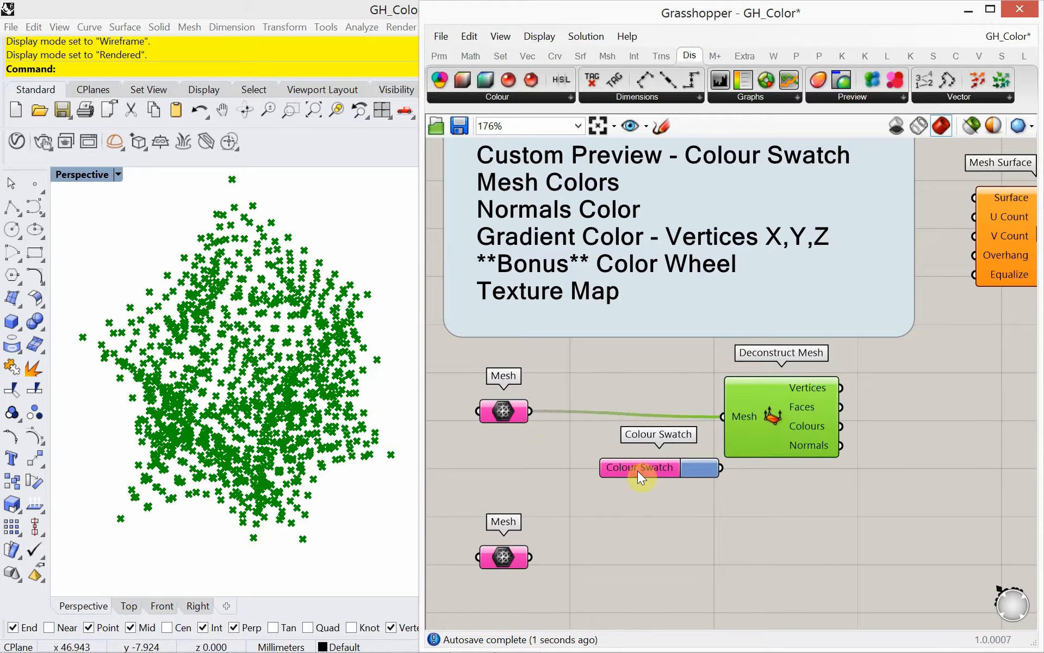
{"action": "left_click_drag", "start_coordinate": [638, 469], "coordinate": [761, 550]}
{"action": "left_click_drag", "start_coordinate": [781, 440], "coordinate": [676, 426]}
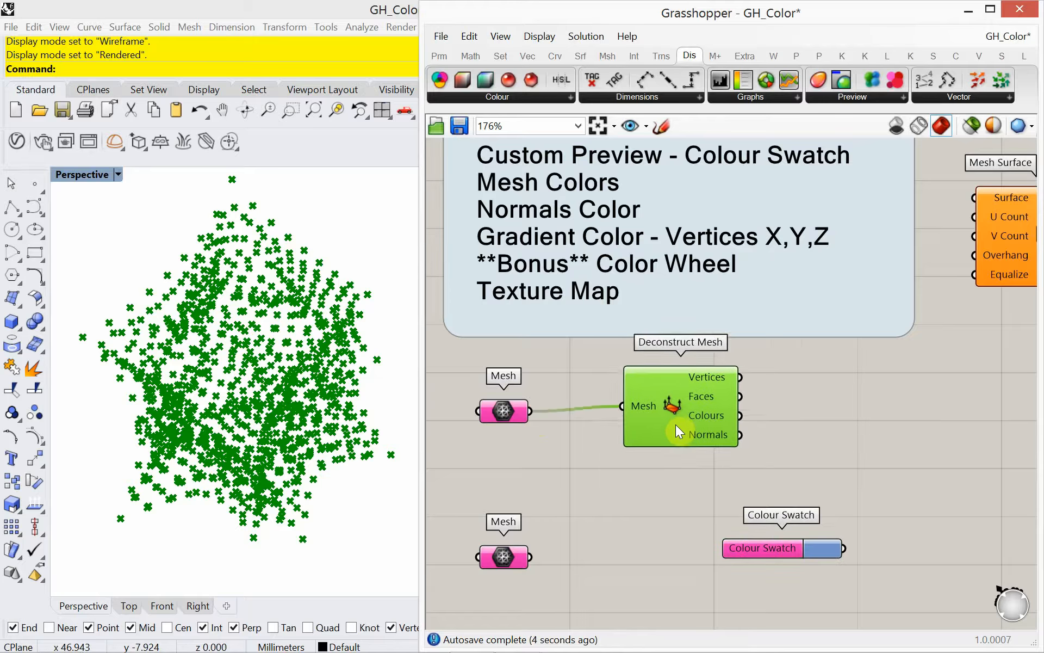
{"action": "left_click", "coordinate": [851, 400]}
Add a Construct Mesh component and align it beside the outputs of Deconstruct Mesh
{"action": "double_click", "coordinate": [853, 405]}
{"action": "type", "text": "con"}
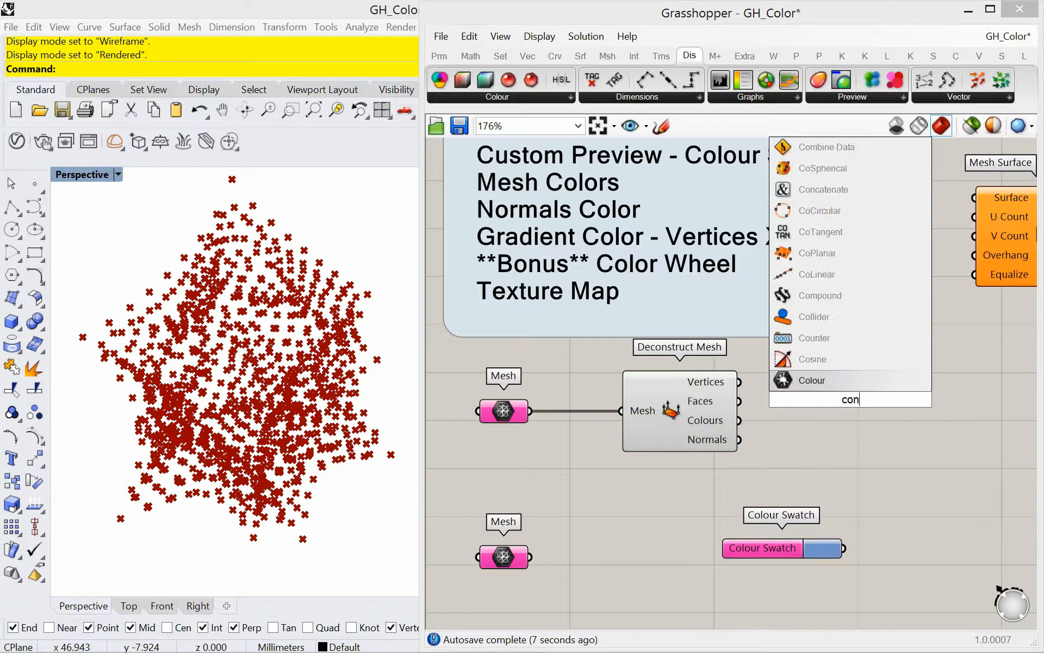
{"action": "type", "text": "tr"}
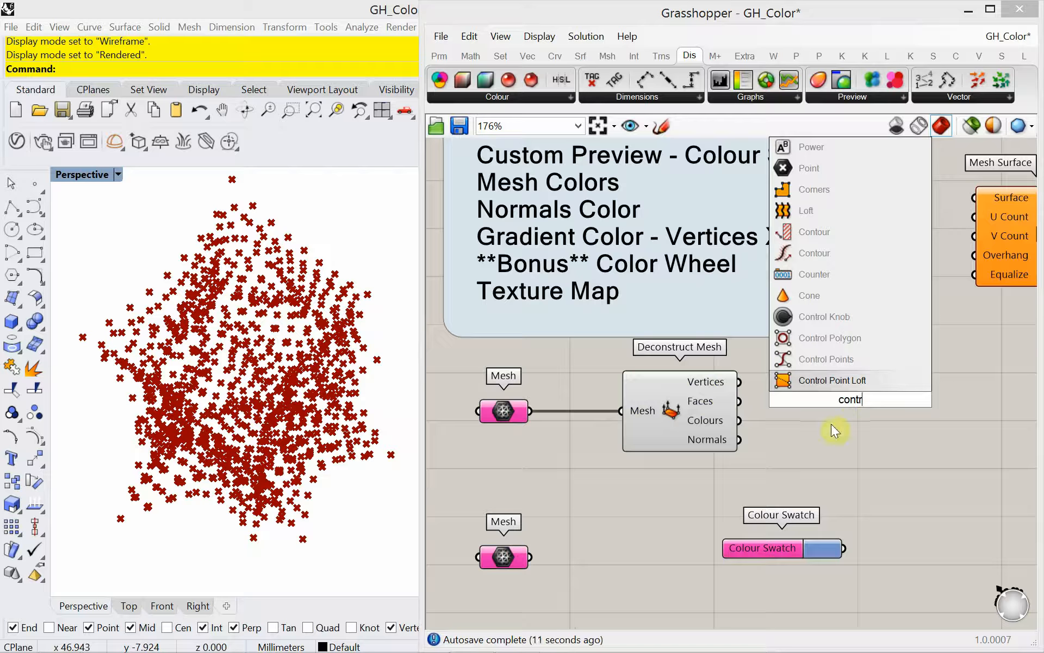
{"action": "type", "text": "uct"}
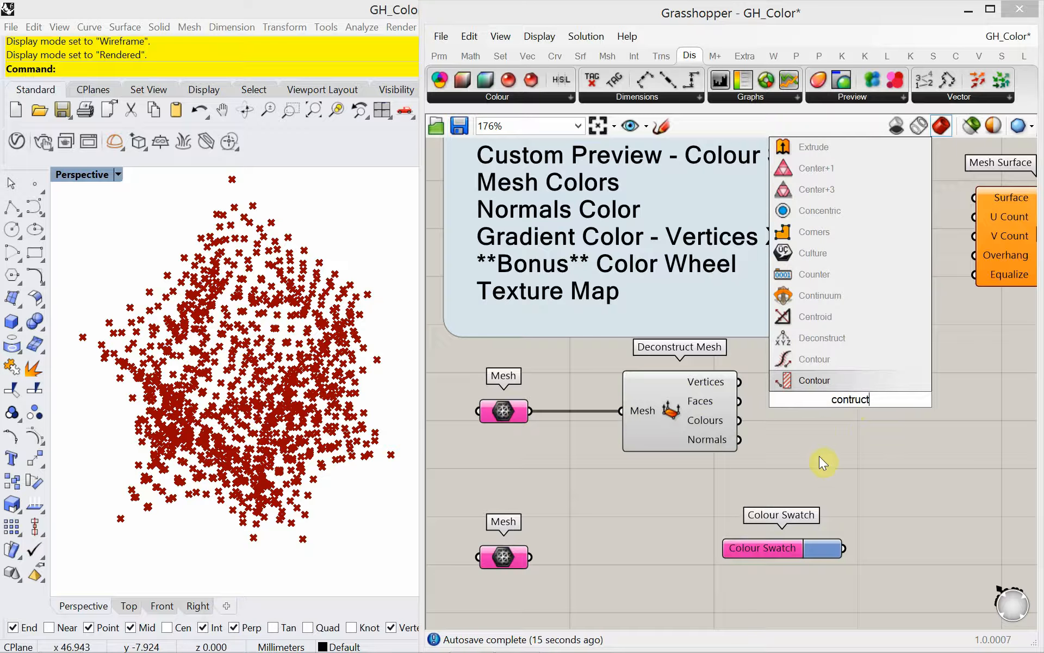
{"action": "key", "text": "Left"}
{"action": "key", "text": "Left"}
{"action": "key", "text": "Left"}
{"action": "key", "text": "Left"}
{"action": "type", "text": "s"}
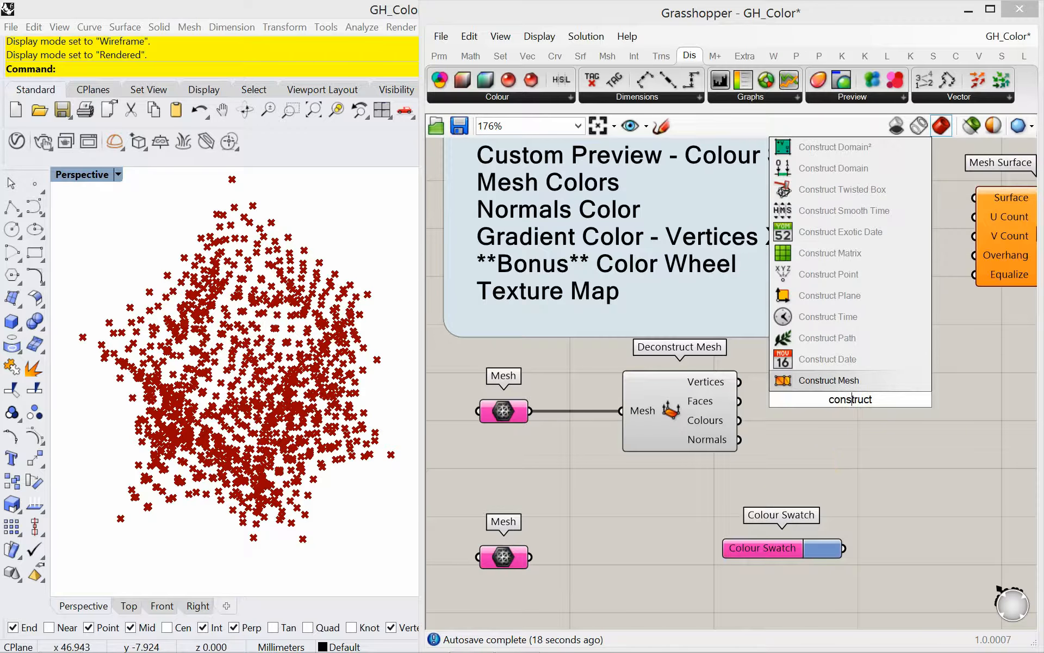
{"action": "left_click", "coordinate": [829, 380]}
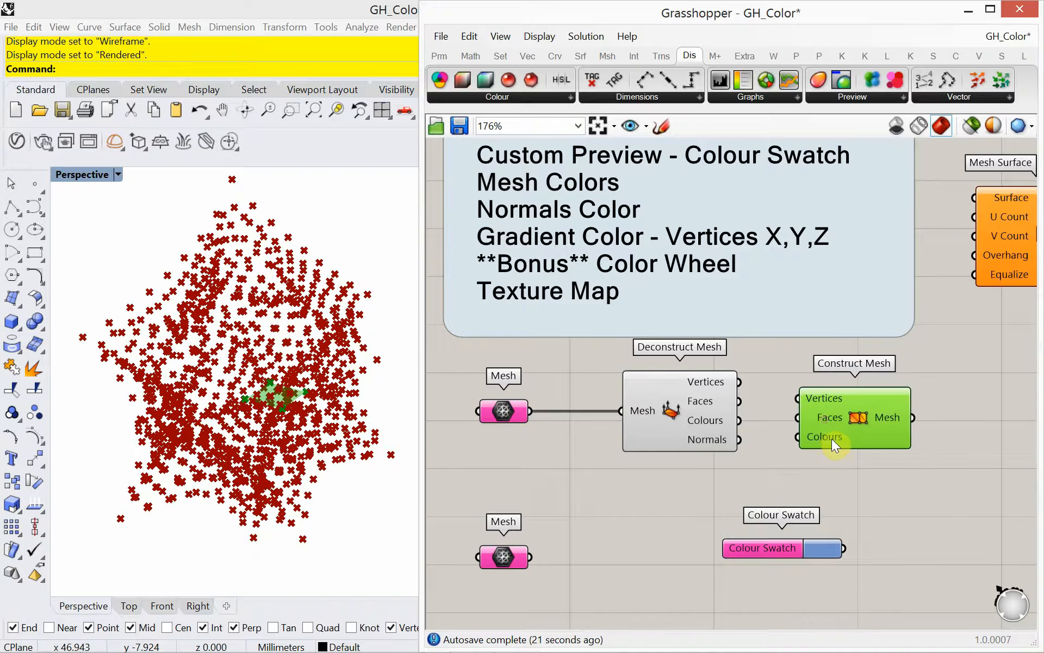
{"action": "left_click_drag", "start_coordinate": [831, 438], "coordinate": [842, 423]}
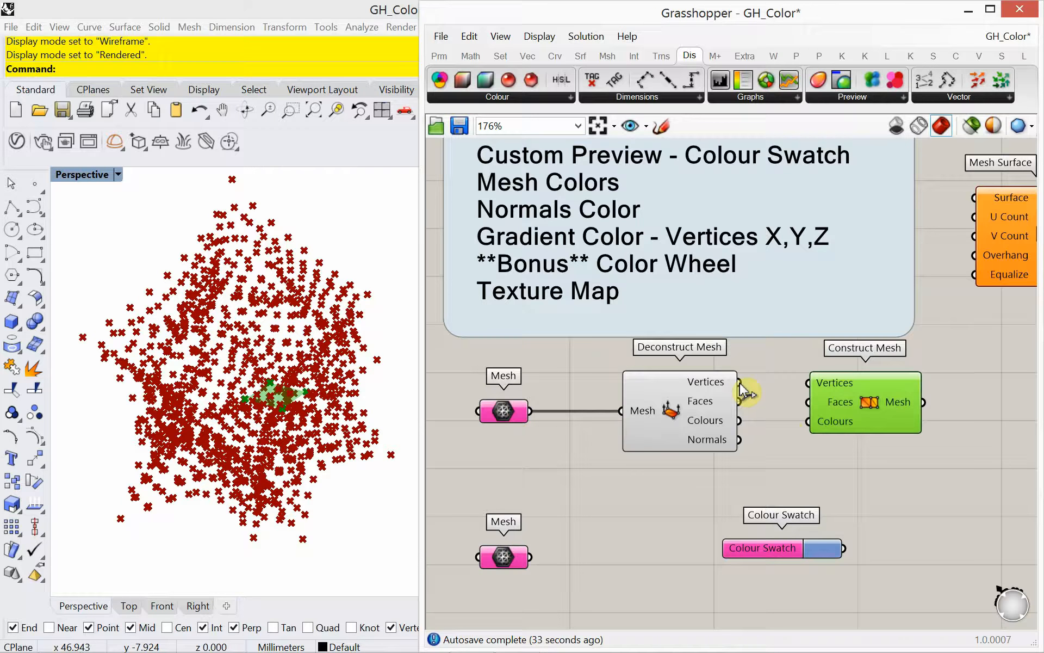
Wire the Vertices and Faces outputs of Deconstruct Mesh into the matching Construct Mesh inputs
{"action": "left_click_drag", "start_coordinate": [739, 382], "coordinate": [777, 407]}
{"action": "left_click_drag", "start_coordinate": [740, 401], "coordinate": [869, 408]}
{"action": "left_click", "coordinate": [833, 455]}
Turn off the preview of the Deconstruct Mesh component to hide its vertex points in the viewport
{"action": "left_click", "coordinate": [648, 427]}
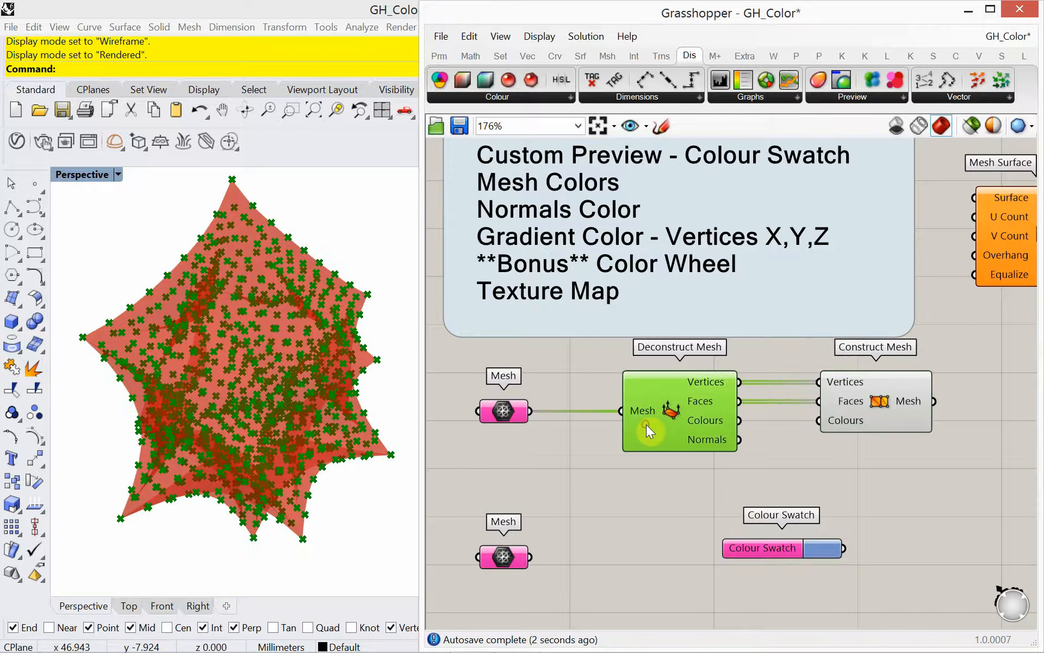
{"action": "right_click_drag", "start_coordinate": [655, 475], "coordinate": [652, 481]}
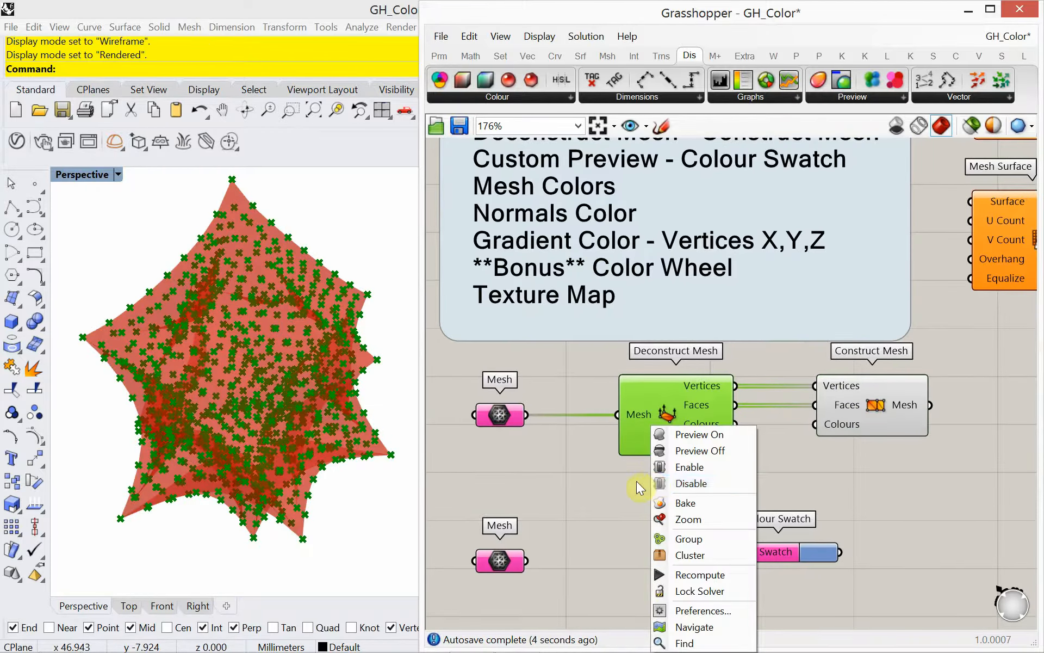
{"action": "left_click", "coordinate": [634, 480]}
{"action": "left_click", "coordinate": [668, 426]}
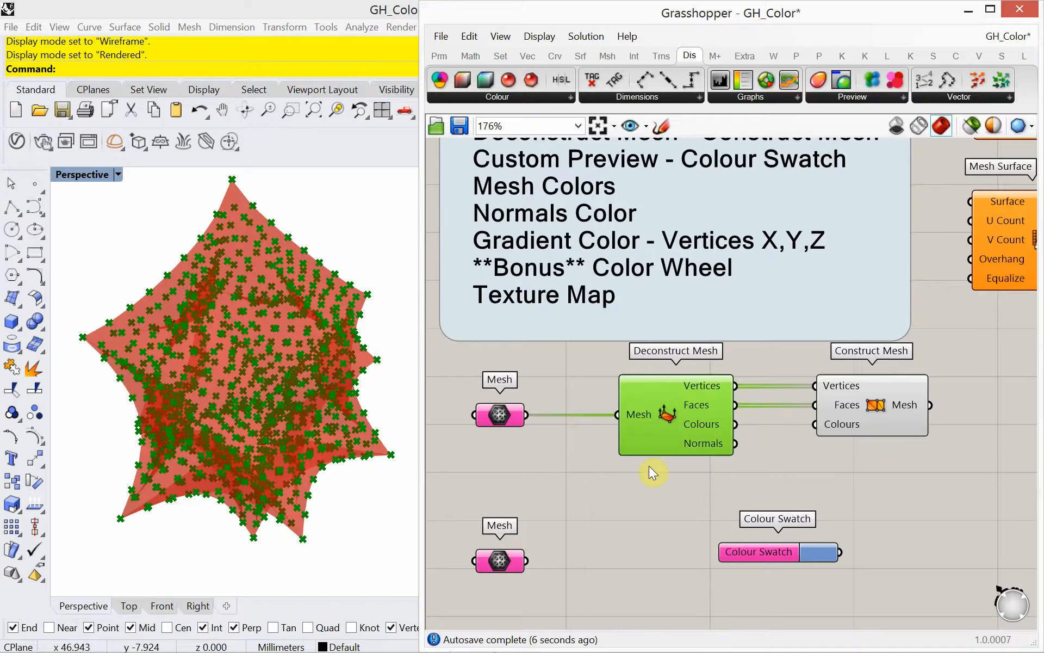
{"action": "key", "text": "ctrl+q"}
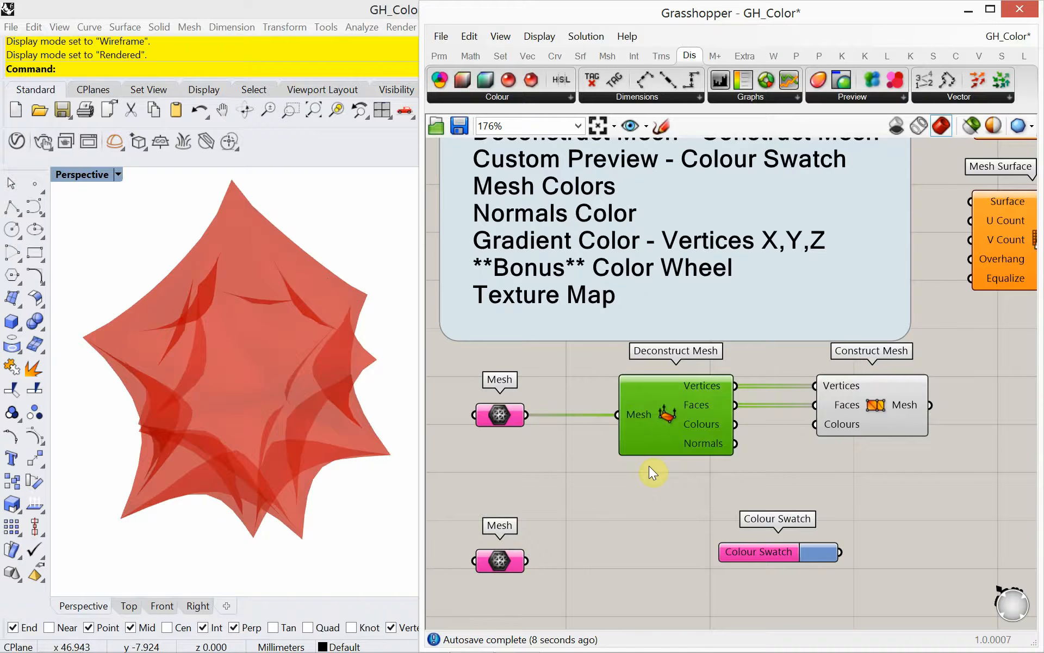
{"action": "key", "text": "ctrl+q"}
{"action": "key", "text": "ctrl+q"}
{"action": "right_click", "coordinate": [661, 444]}
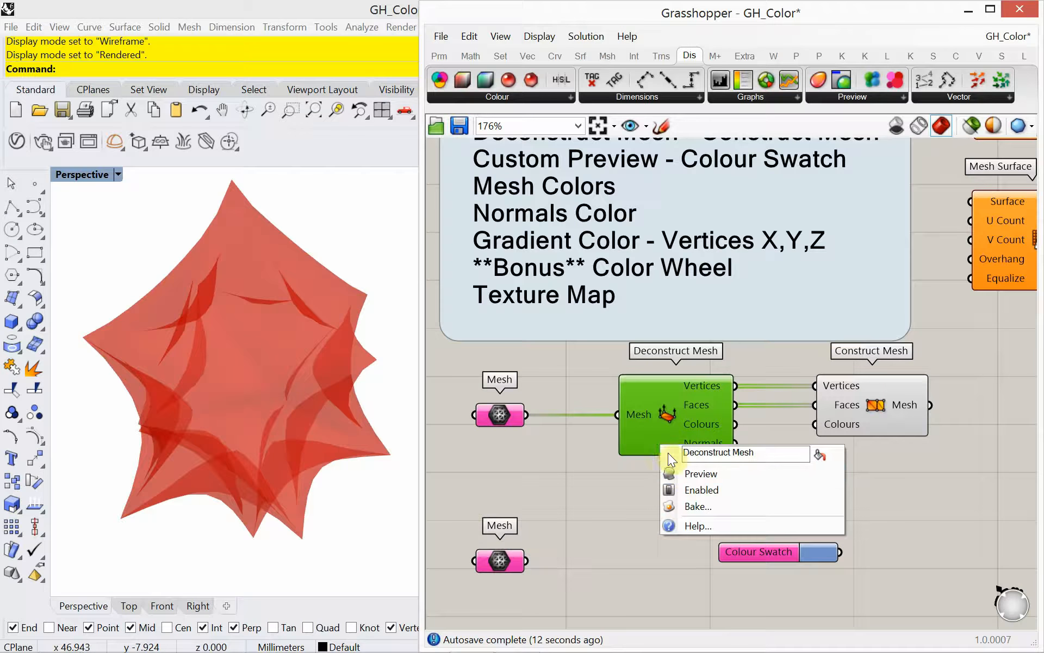
{"action": "left_click", "coordinate": [683, 472]}
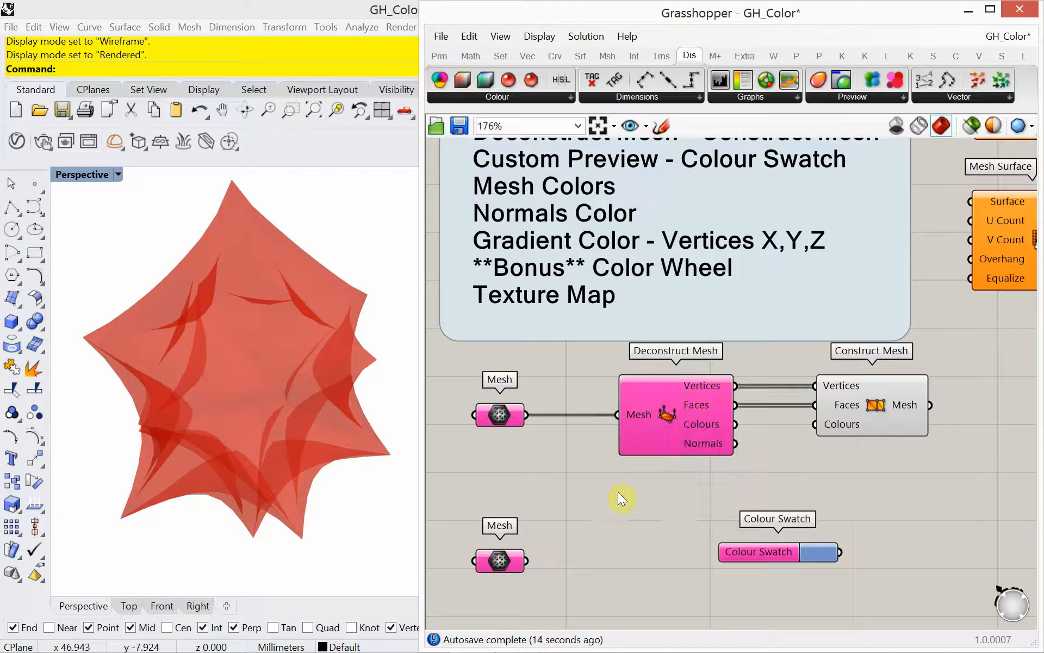
Check the Construct Mesh geometry in the viewport, and move the Colour Swatch below the Deconstruct Mesh component
{"action": "left_click", "coordinate": [883, 410]}
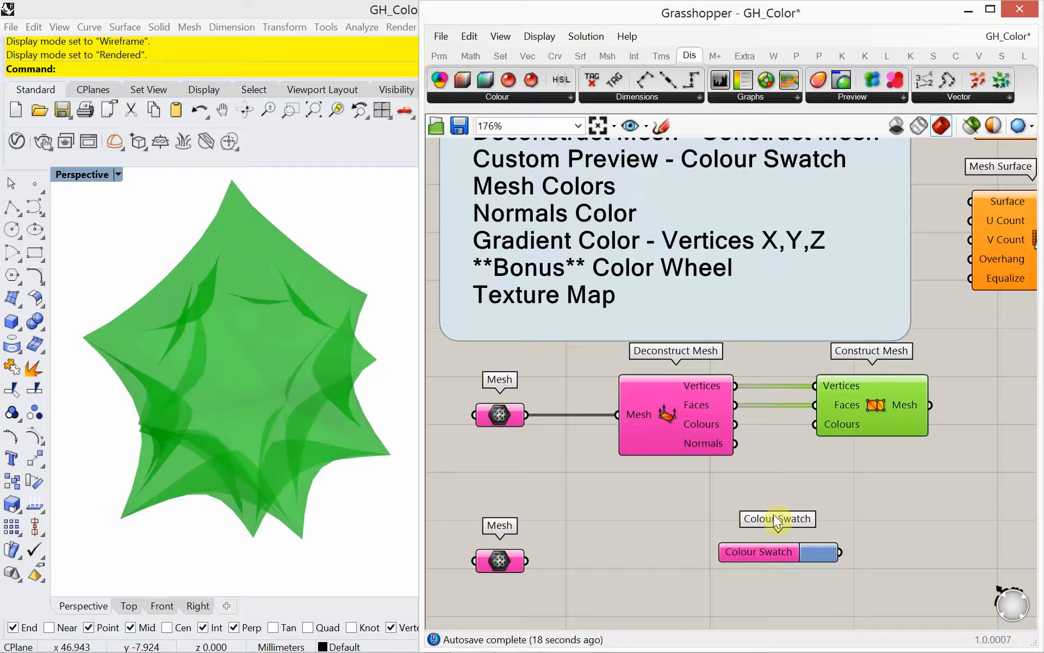
{"action": "left_click", "coordinate": [771, 482]}
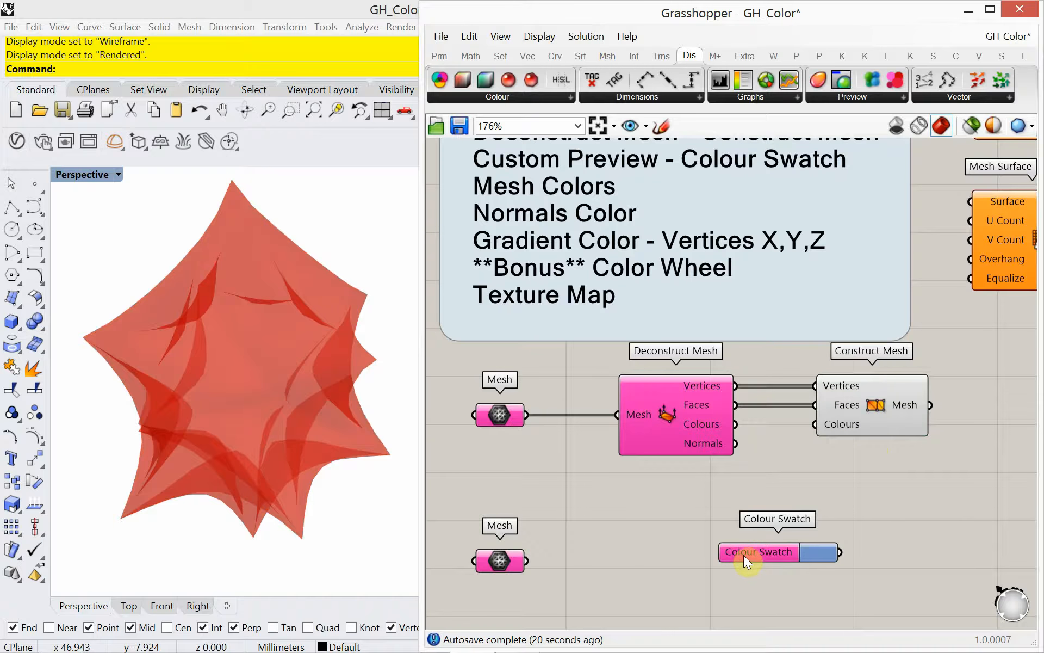
{"action": "left_click_drag", "start_coordinate": [744, 550], "coordinate": [668, 537]}
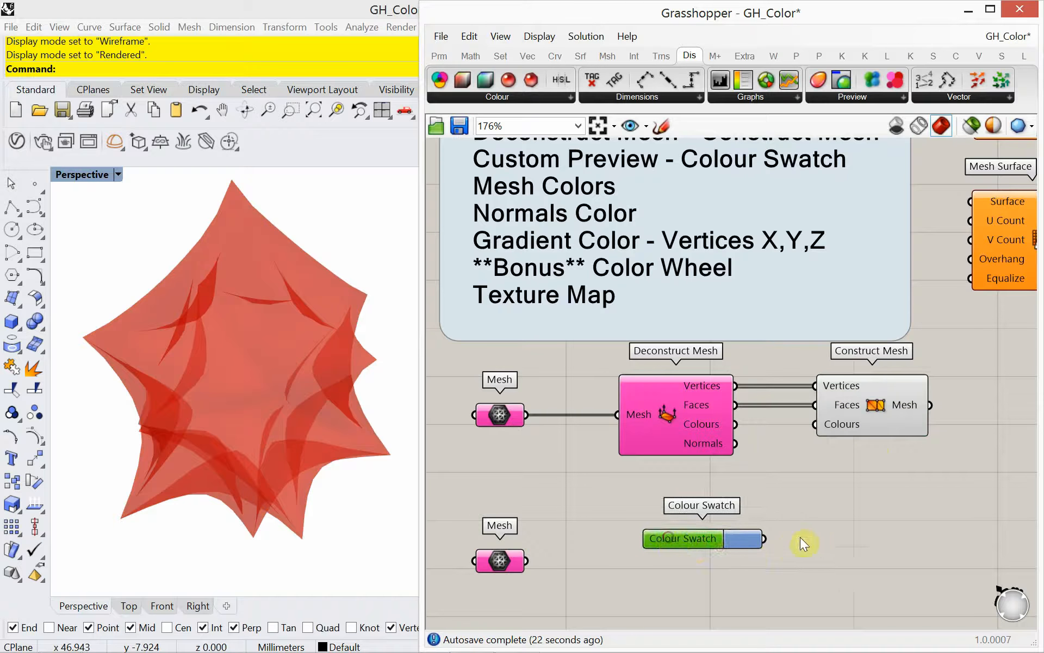
Wire the blue Colour Swatch into the Colours input of Construct Mesh and move the swatch closer under Deconstruct Mesh
{"action": "left_click_drag", "start_coordinate": [764, 539], "coordinate": [816, 427]}
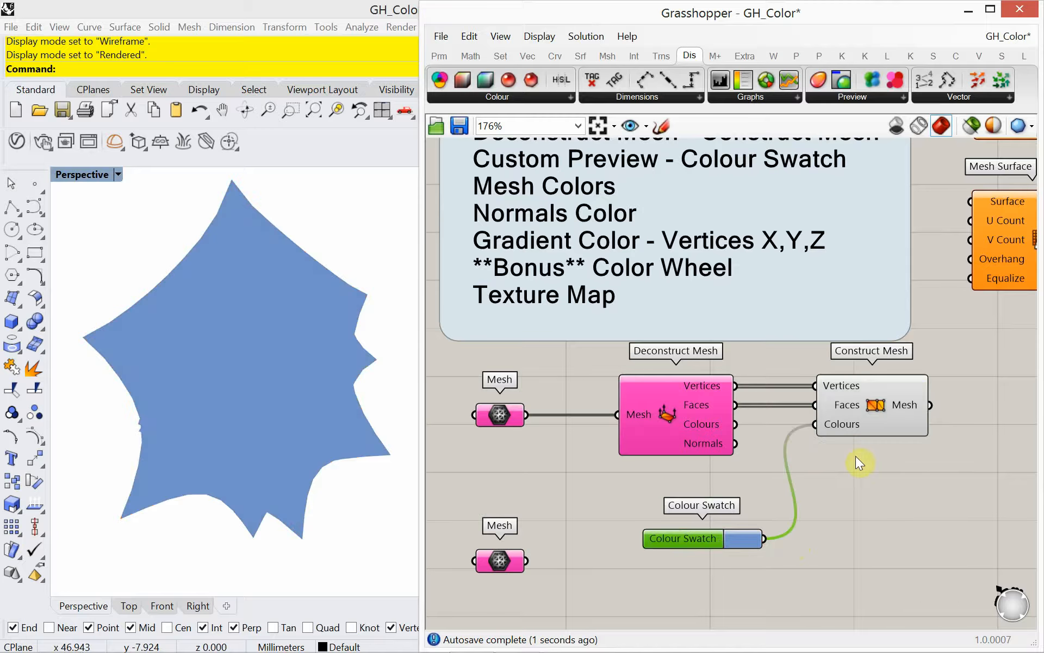
{"action": "left_click_drag", "start_coordinate": [679, 537], "coordinate": [676, 504]}
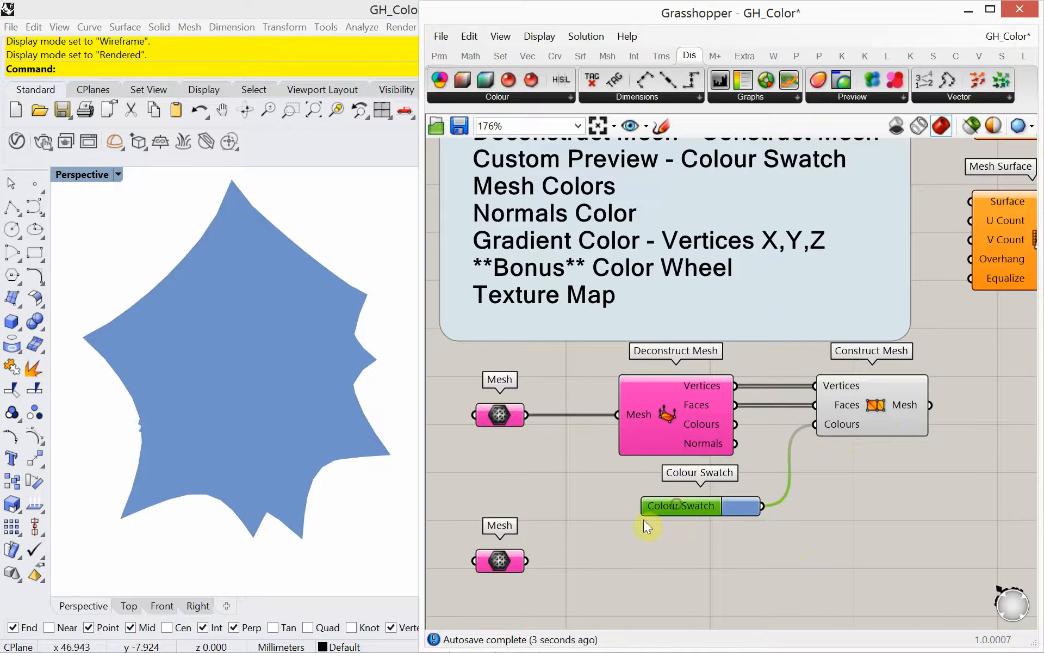
{"action": "right_click_drag", "start_coordinate": [342, 485], "coordinate": [280, 427]}
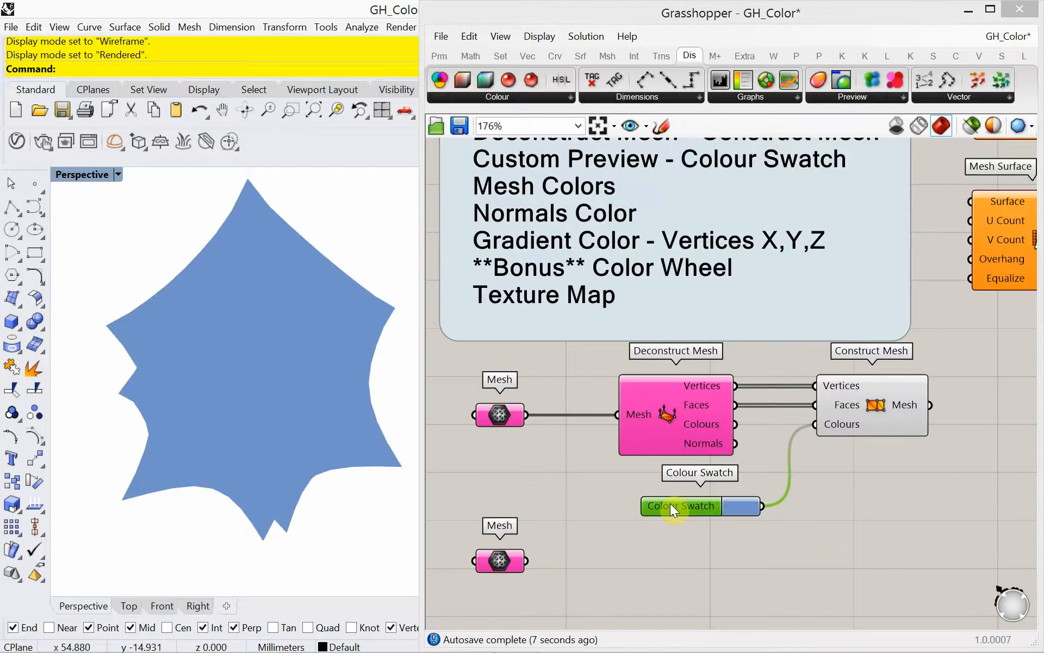
Add a green copy of the Colour Swatch (hue 107°, saturation 64, value 79) as a second source for Construct Mesh's Colours input
{"action": "left_click_drag", "start_coordinate": [671, 504], "coordinate": [667, 563]}
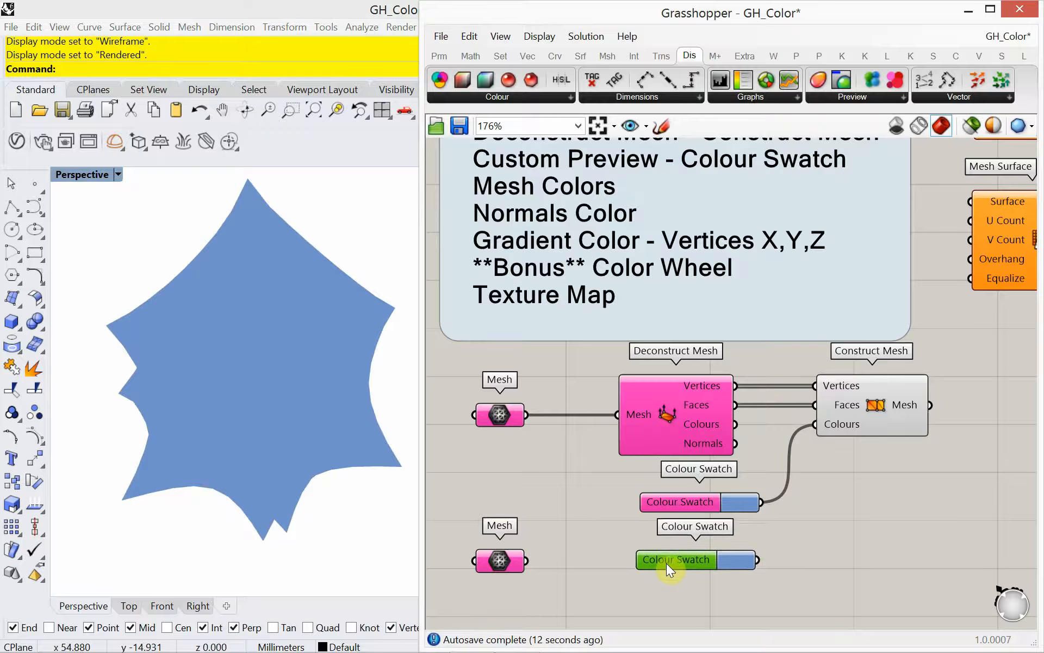
{"action": "left_click", "coordinate": [741, 560]}
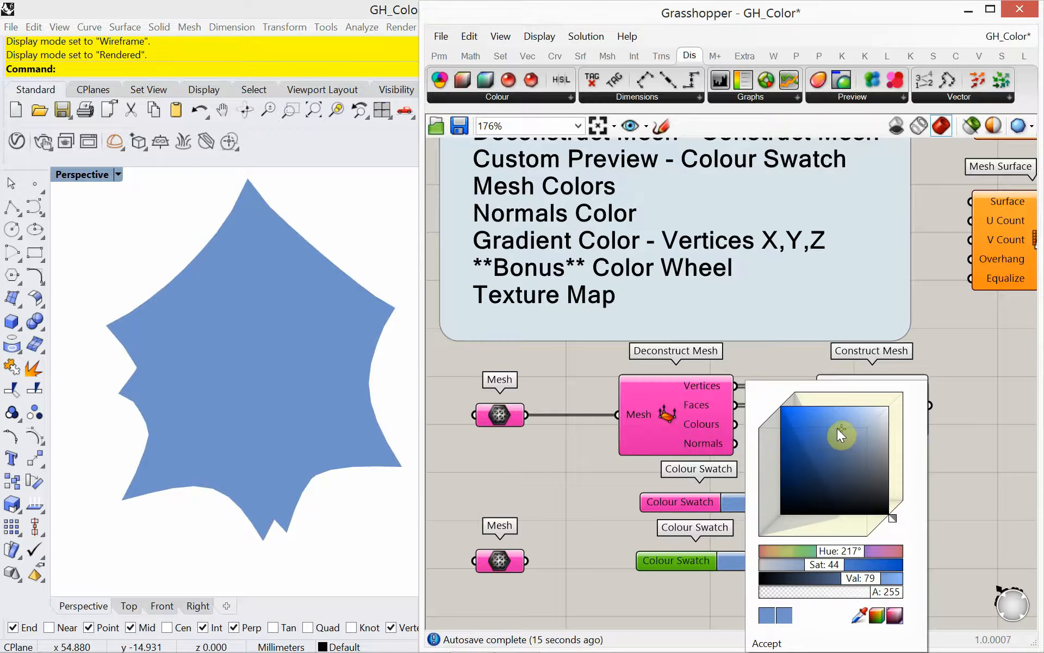
{"action": "left_click_drag", "start_coordinate": [838, 428], "coordinate": [844, 464]}
{"action": "left_click_drag", "start_coordinate": [835, 555], "coordinate": [830, 433]}
{"action": "left_click", "coordinate": [805, 442]}
{"action": "left_click", "coordinate": [680, 605]}
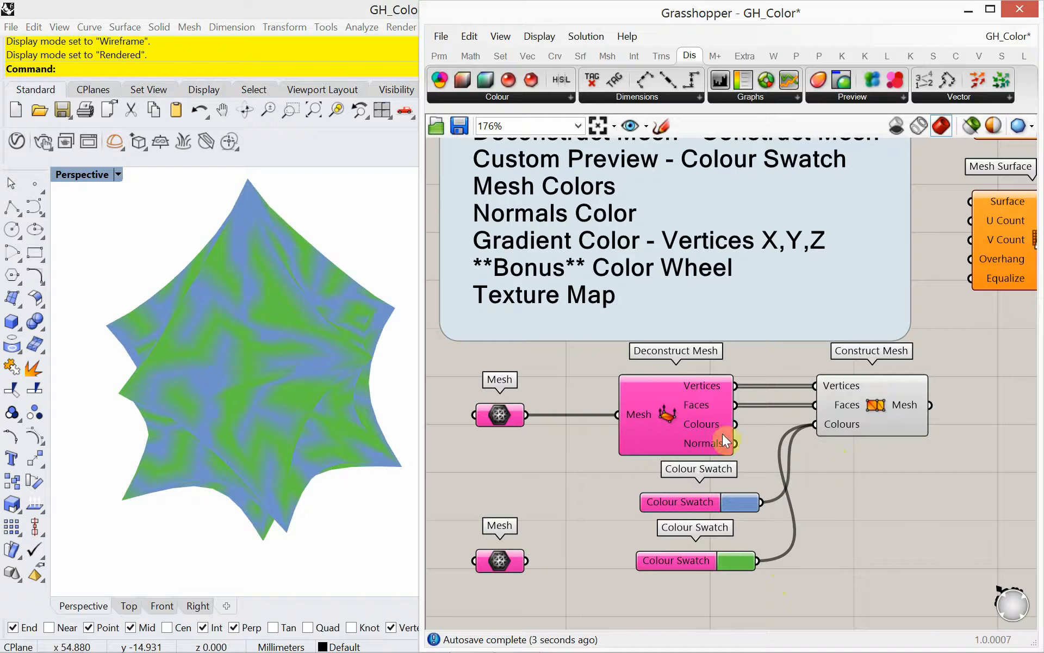
{"action": "mouse_move", "coordinate": [284, 362]}
{"action": "right_mouse_down"}
{"action": "mouse_move", "coordinate": [256, 368]}
{"action": "mouse_move", "coordinate": [238, 353]}
{"action": "mouse_move", "coordinate": [292, 328]}
{"action": "mouse_move", "coordinate": [298, 338]}
{"action": "mouse_move", "coordinate": [275, 355]}
{"action": "right_mouse_up"}
Duplicate the green Colour Swatch below itself and set the copy to yellow with hue 64°, saturation 84 and value 88
{"action": "right_click_drag", "start_coordinate": [640, 523], "coordinate": [633, 474]}
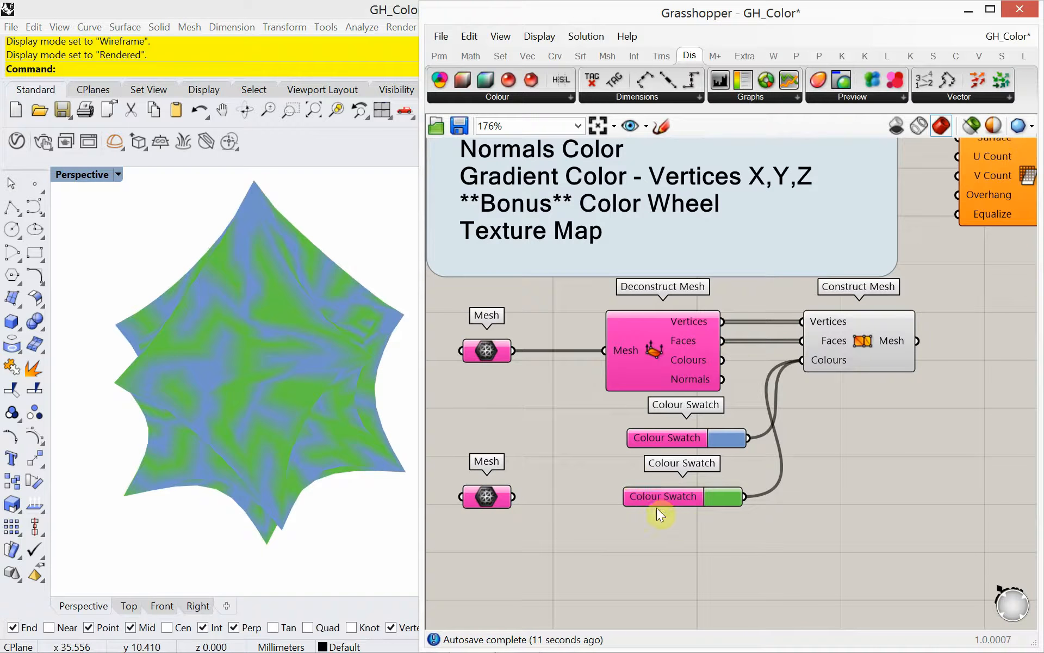
{"action": "left_click", "coordinate": [673, 502]}
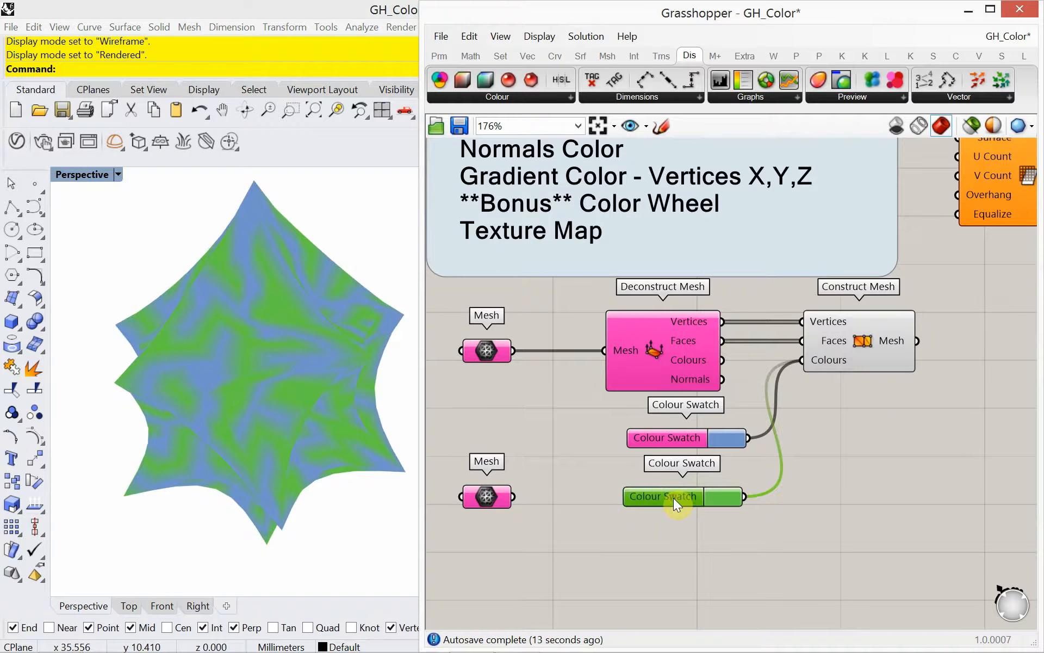
{"action": "left_click_drag", "start_coordinate": [673, 497], "coordinate": [661, 570], "text": "alt"}
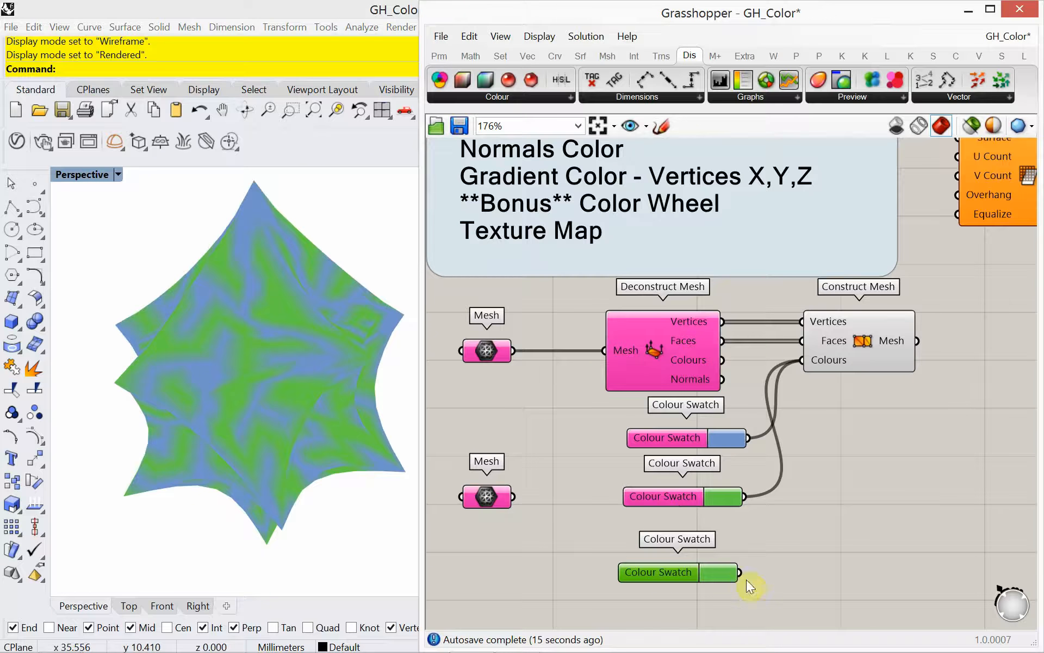
{"action": "left_click", "coordinate": [726, 572]}
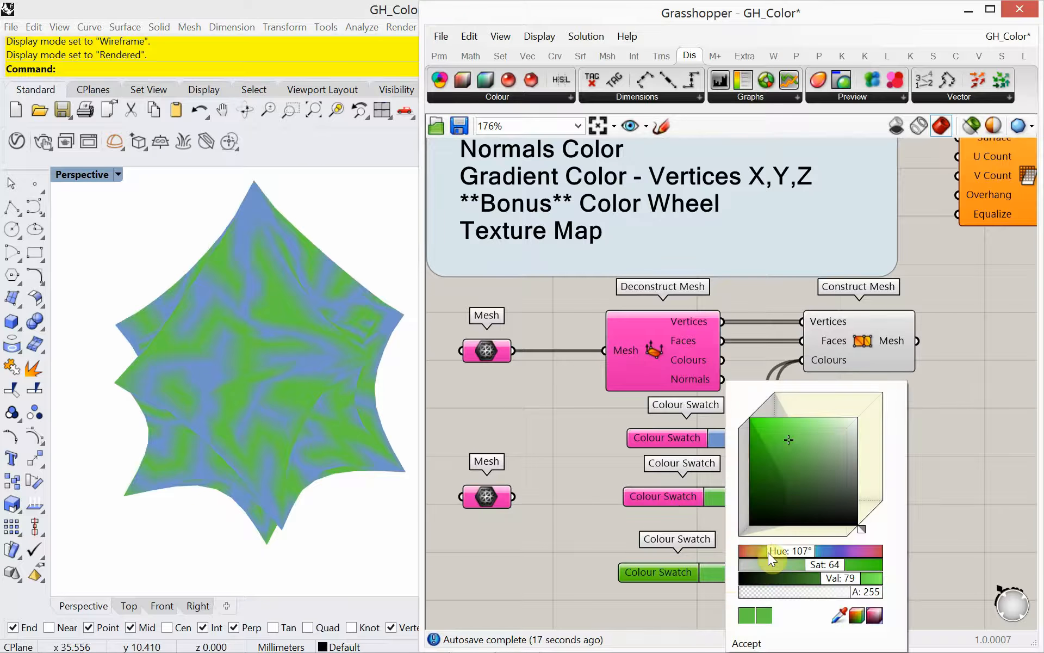
{"action": "left_click_drag", "start_coordinate": [778, 546], "coordinate": [767, 546]}
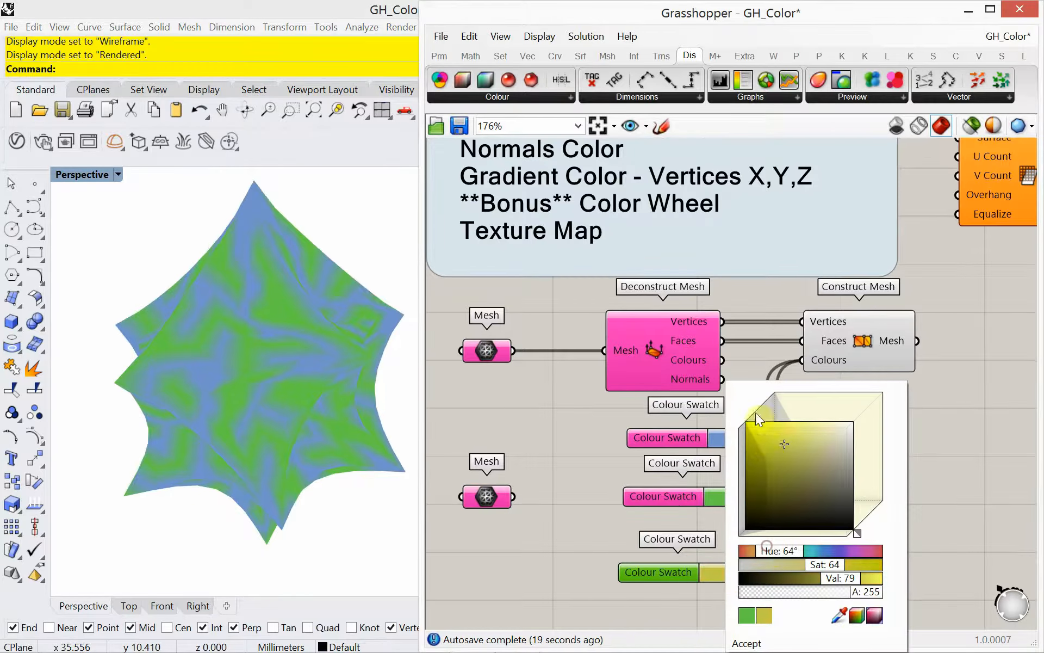
{"action": "left_click", "coordinate": [768, 434]}
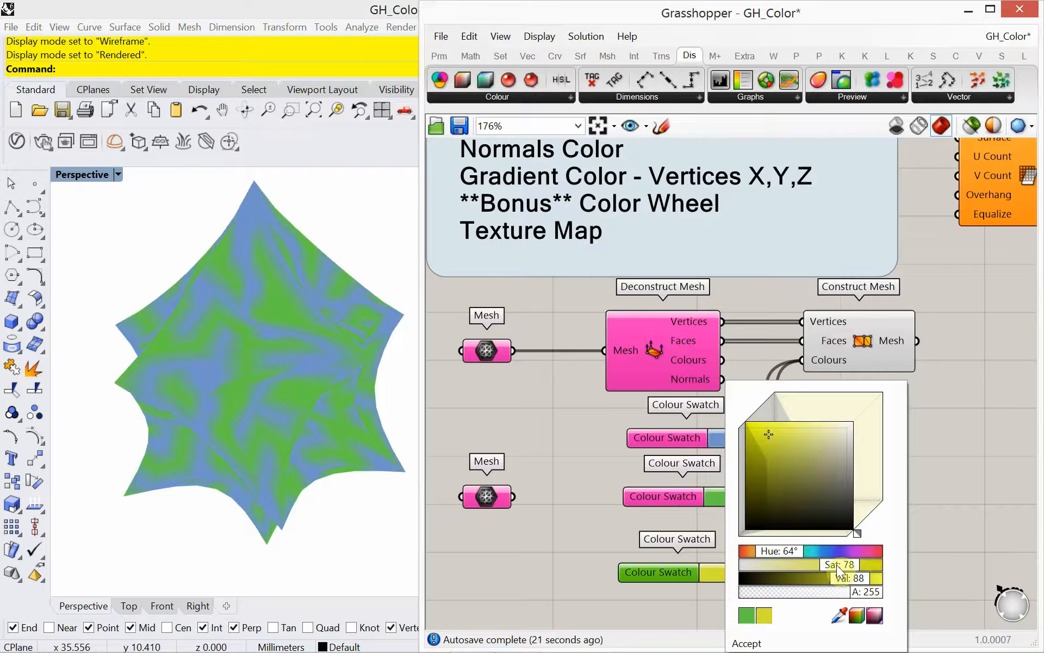
{"action": "left_click", "coordinate": [936, 526]}
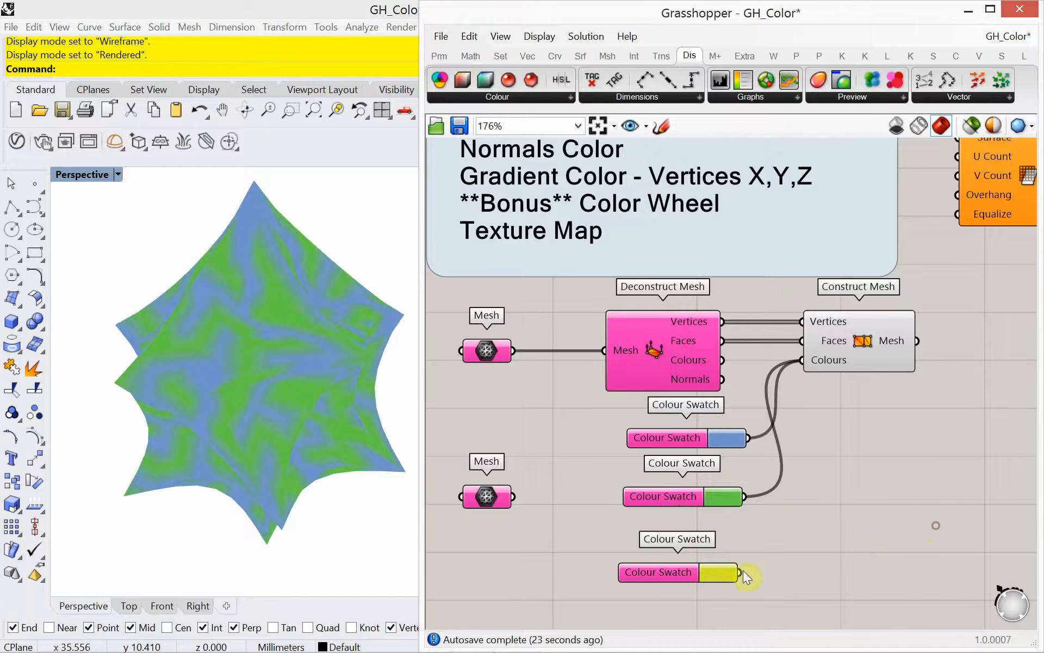
Add the yellow swatch as a third source for Construct Mesh's Colours input and line it up beneath the other swatches
{"action": "left_click_drag", "start_coordinate": [740, 572], "coordinate": [813, 383], "text": "shift"}
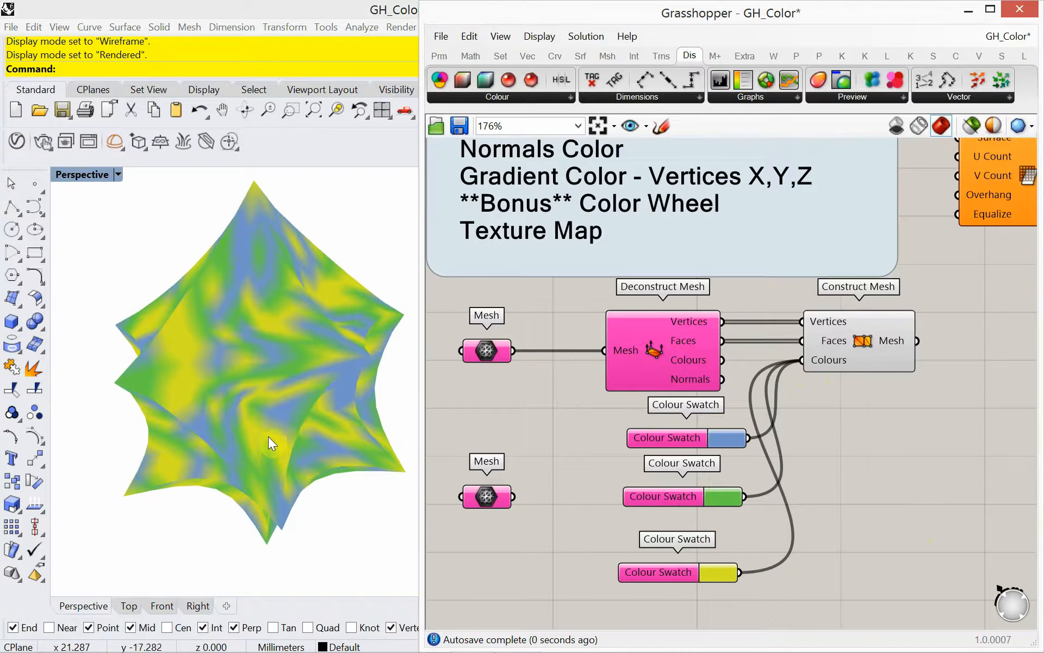
{"action": "mouse_move", "coordinate": [268, 436]}
{"action": "right_mouse_down"}
{"action": "mouse_move", "coordinate": [296, 483]}
{"action": "mouse_move", "coordinate": [305, 531]}
{"action": "mouse_move", "coordinate": [280, 508]}
{"action": "mouse_move", "coordinate": [250, 443]}
{"action": "right_mouse_up"}
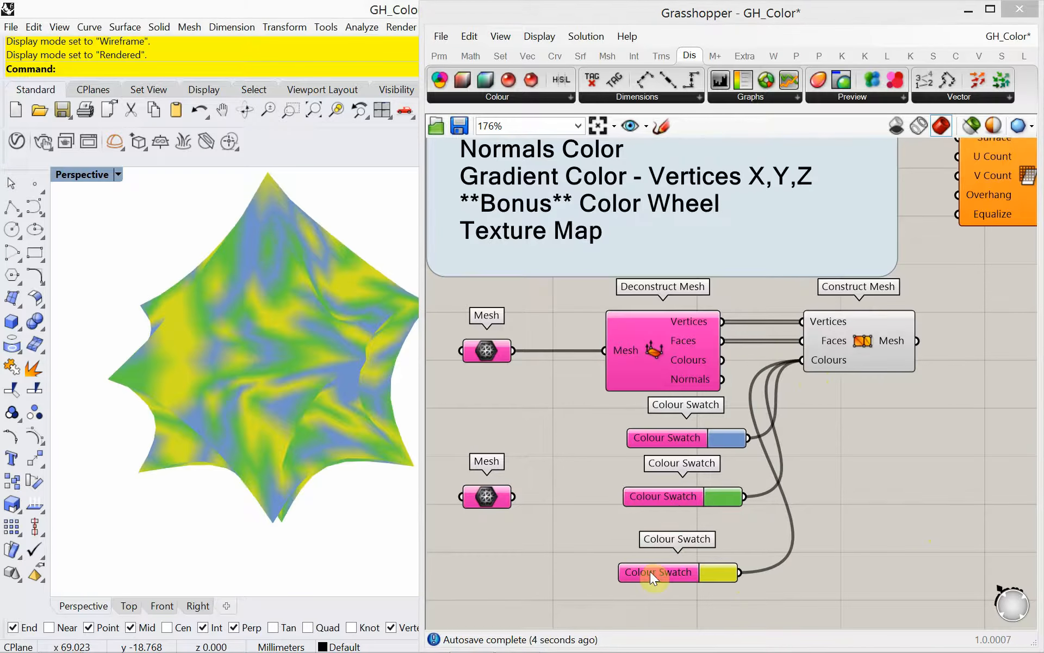
{"action": "left_click_drag", "start_coordinate": [651, 571], "coordinate": [657, 563]}
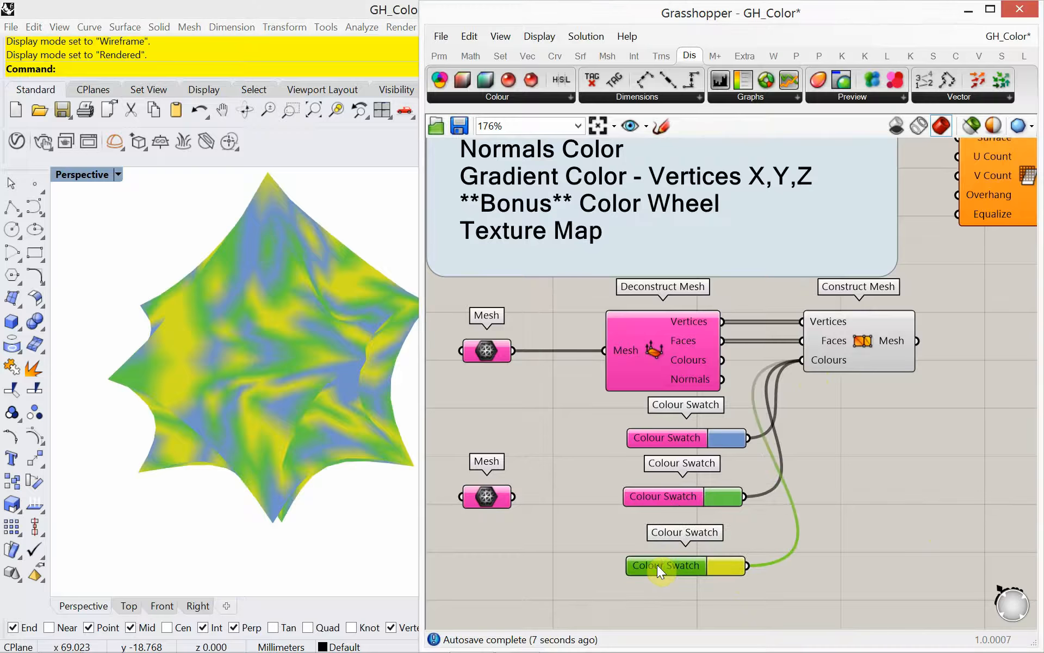
Duplicate the yellow swatch, add the copy as a fourth source for Construct Mesh's Colours input, and open its colour picker
{"action": "right_click_drag", "start_coordinate": [636, 569], "coordinate": [582, 518]}
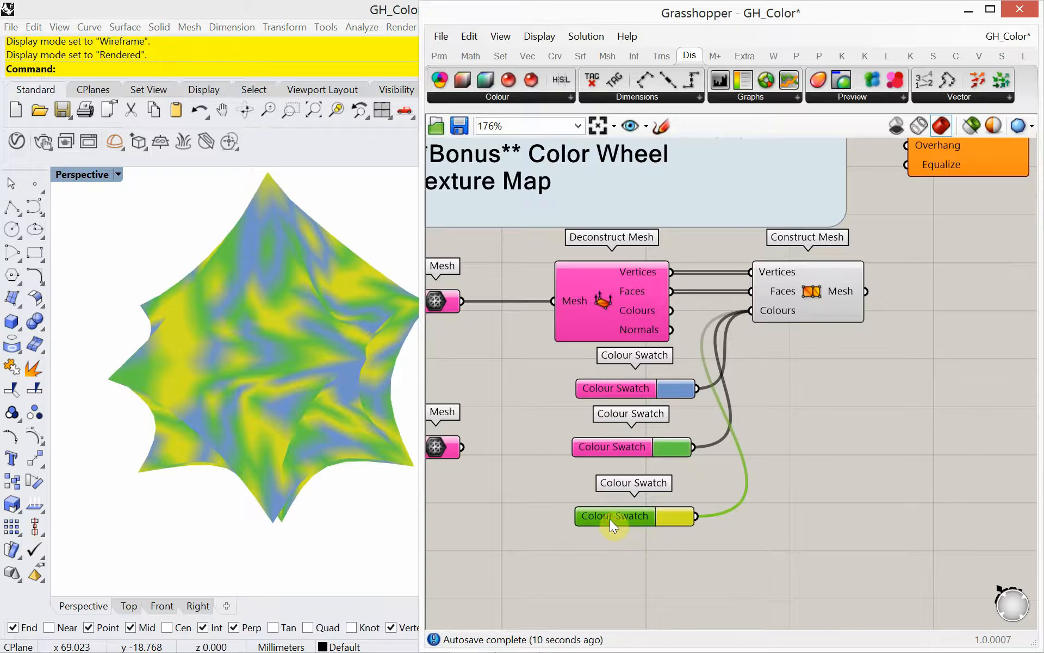
{"action": "left_click_drag", "start_coordinate": [609, 519], "coordinate": [598, 584], "text": "alt"}
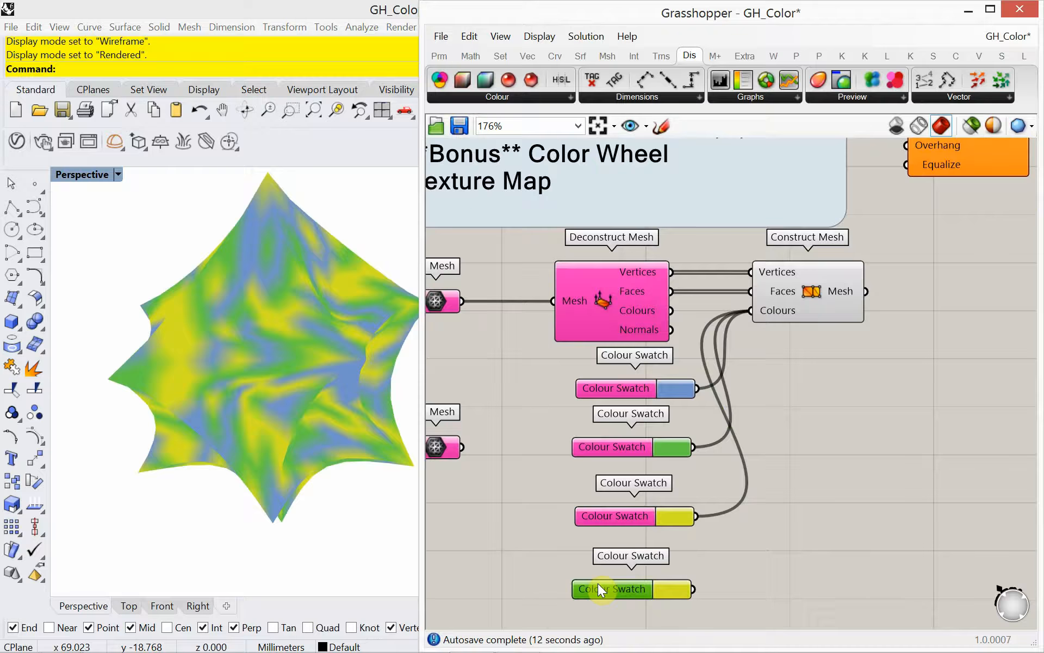
{"action": "left_click_drag", "start_coordinate": [697, 589], "coordinate": [779, 314]}
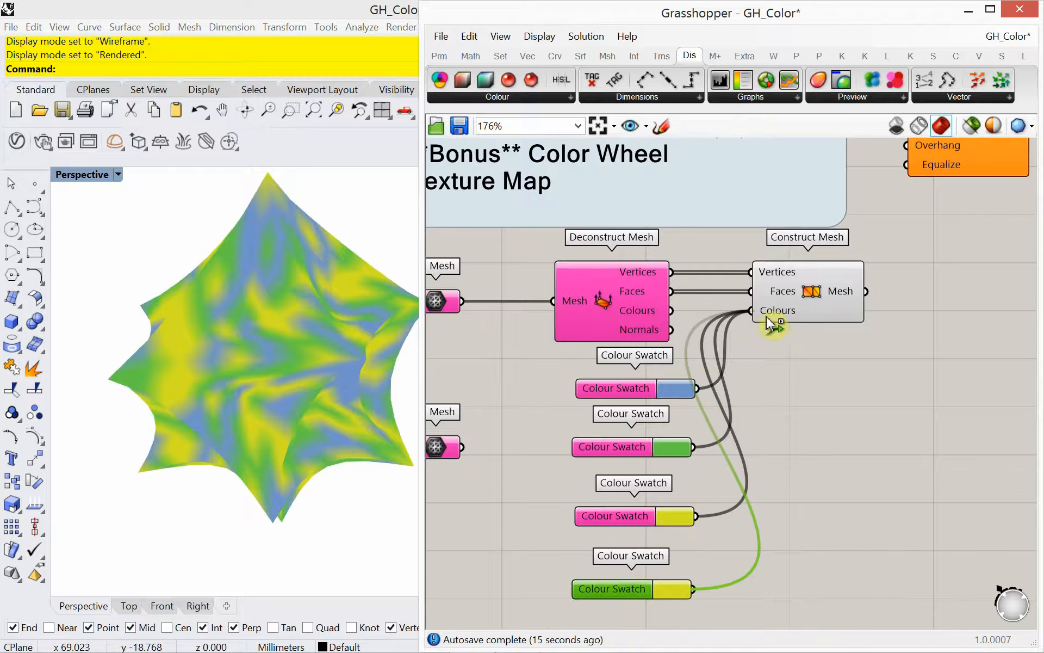
{"action": "left_click", "coordinate": [672, 593]}
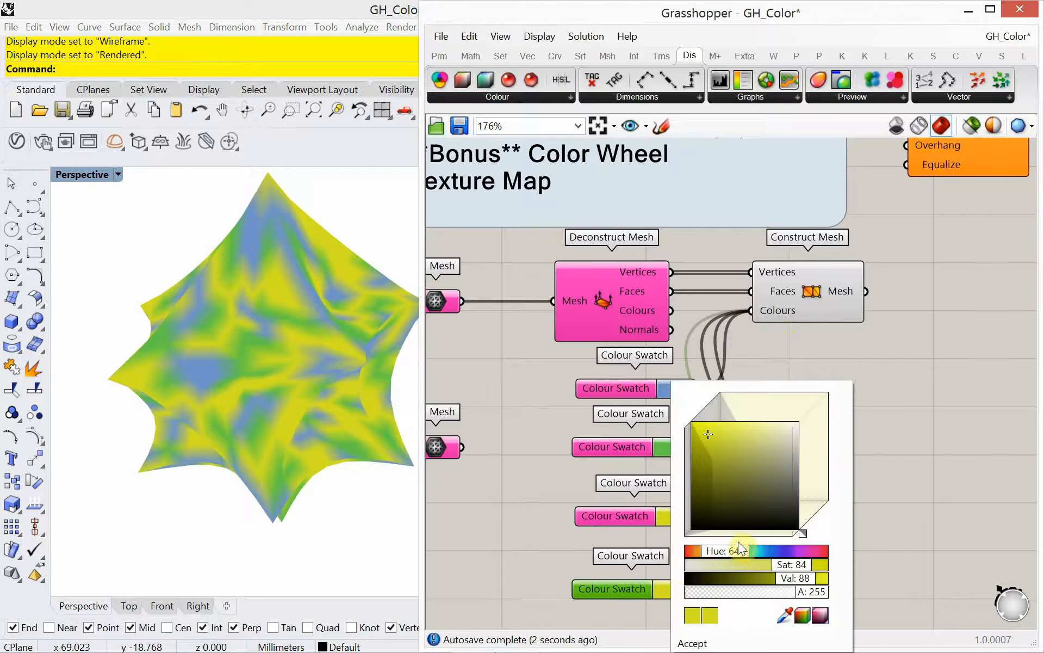
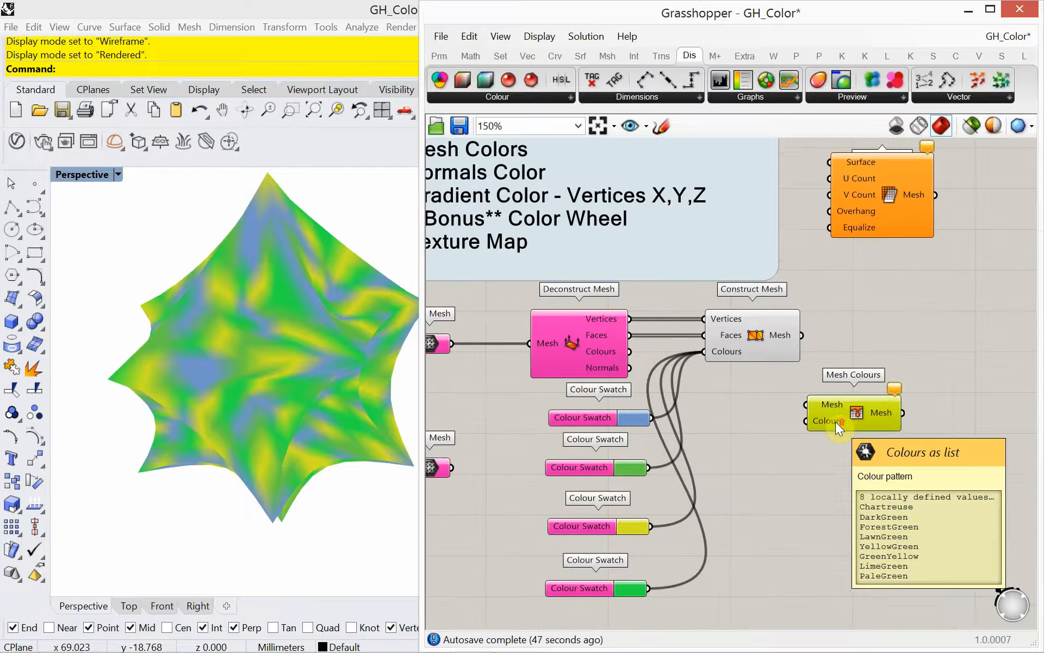
Turn off the preview of the Construct Mesh component
{"action": "scroll", "coordinate": [820, 426], "scroll_direction": "down", "scroll_amount": 1}
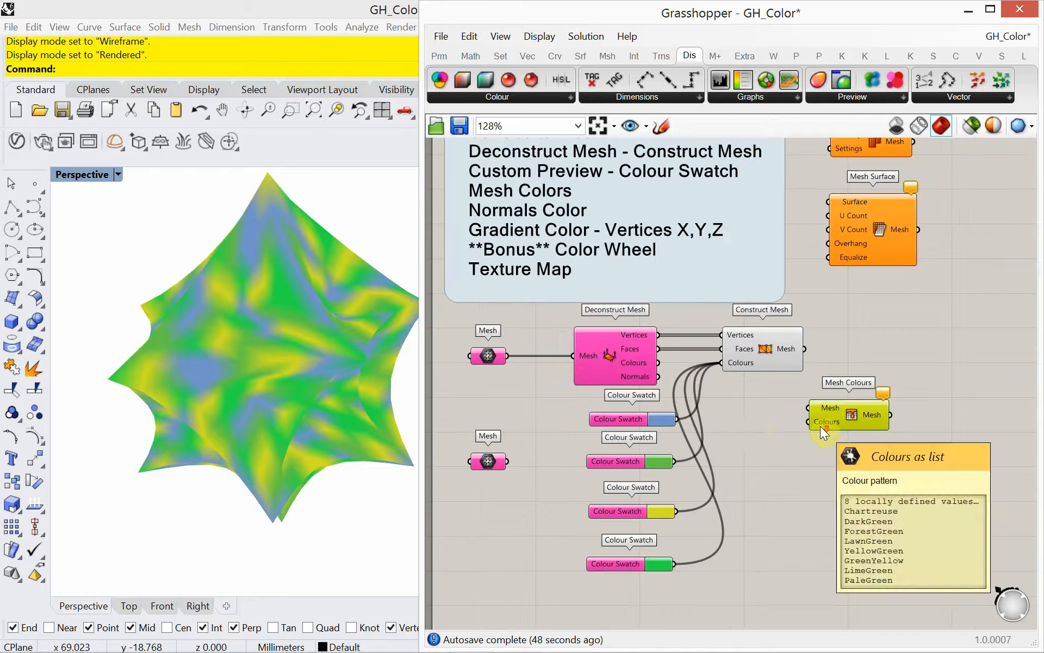
{"action": "left_click", "coordinate": [765, 352]}
{"action": "right_click", "coordinate": [771, 400]}
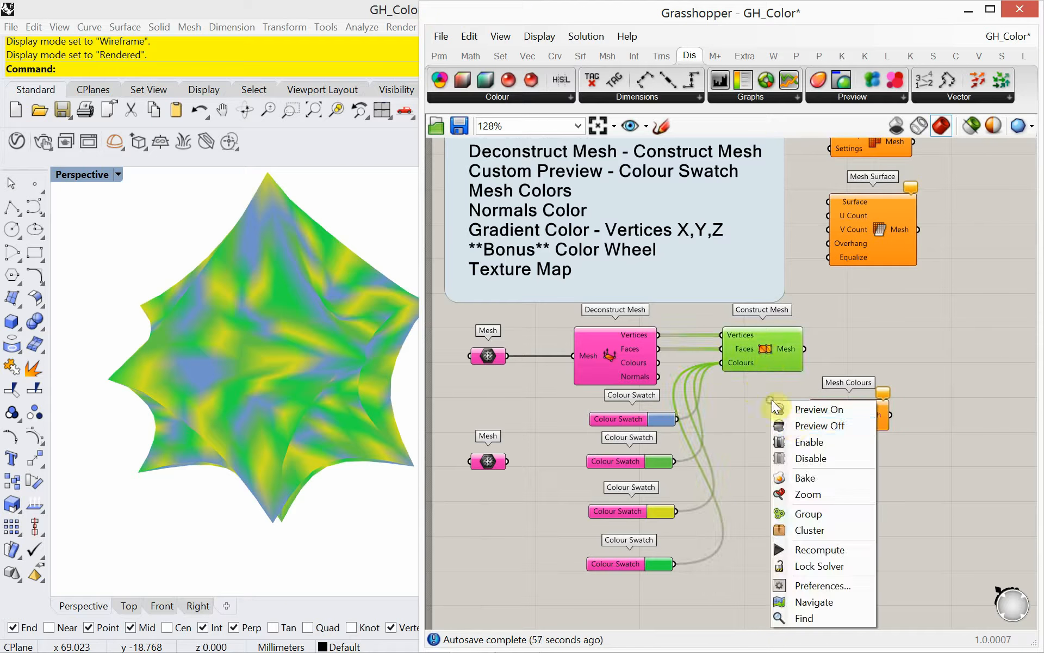
{"action": "left_click", "coordinate": [791, 420]}
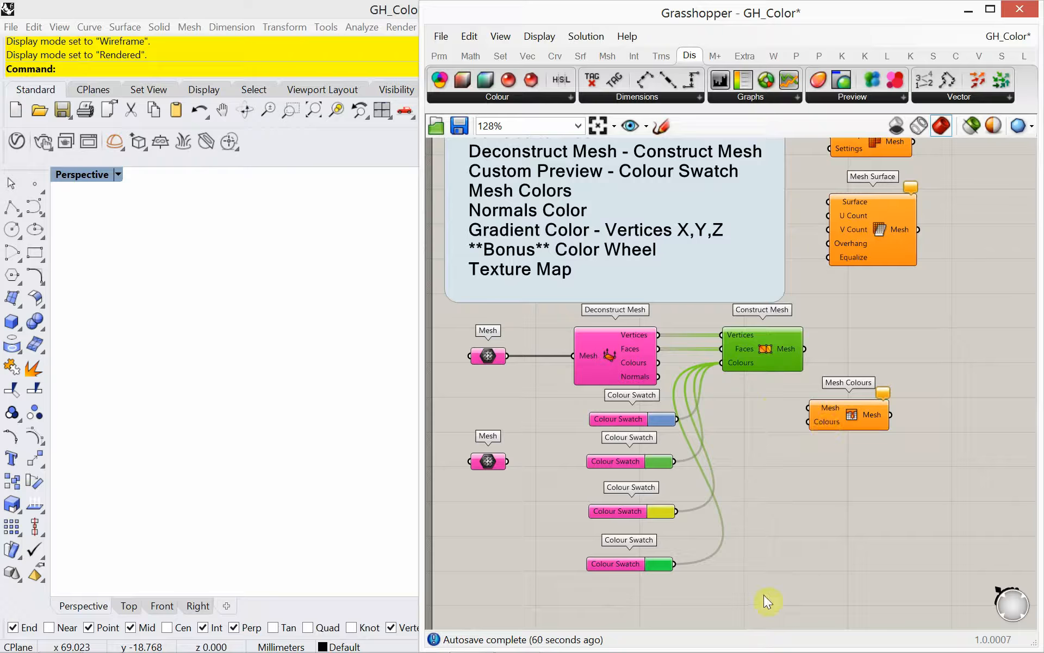
Move the mesh and swatch definition down and place the Mesh Colours component above Construct Mesh
{"action": "left_click_drag", "start_coordinate": [770, 604], "coordinate": [477, 326]}
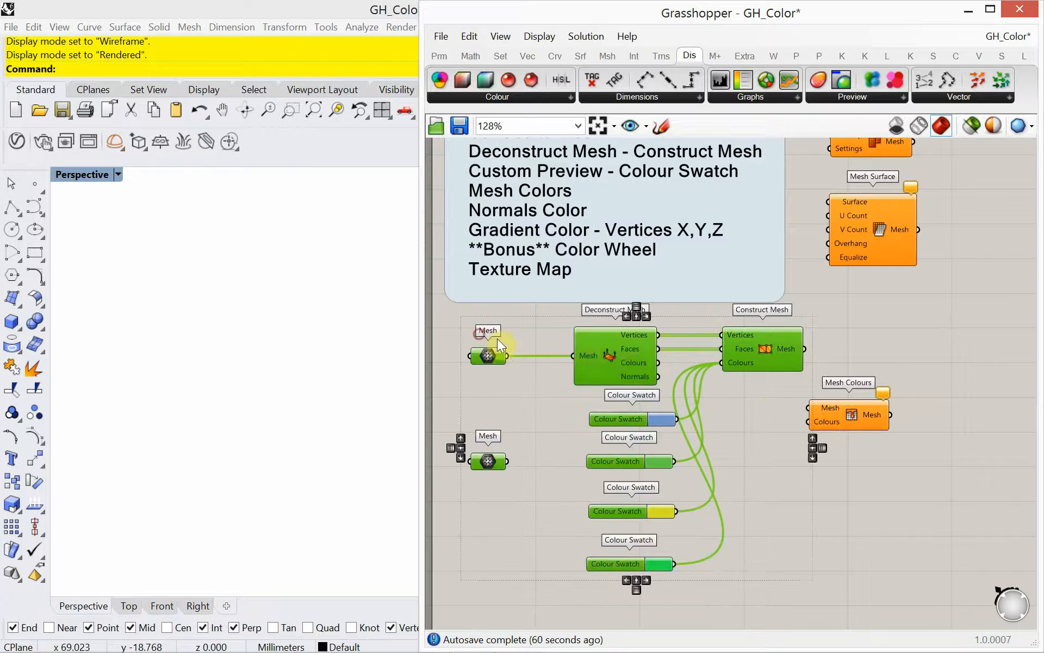
{"action": "left_click_drag", "start_coordinate": [605, 366], "coordinate": [600, 416]}
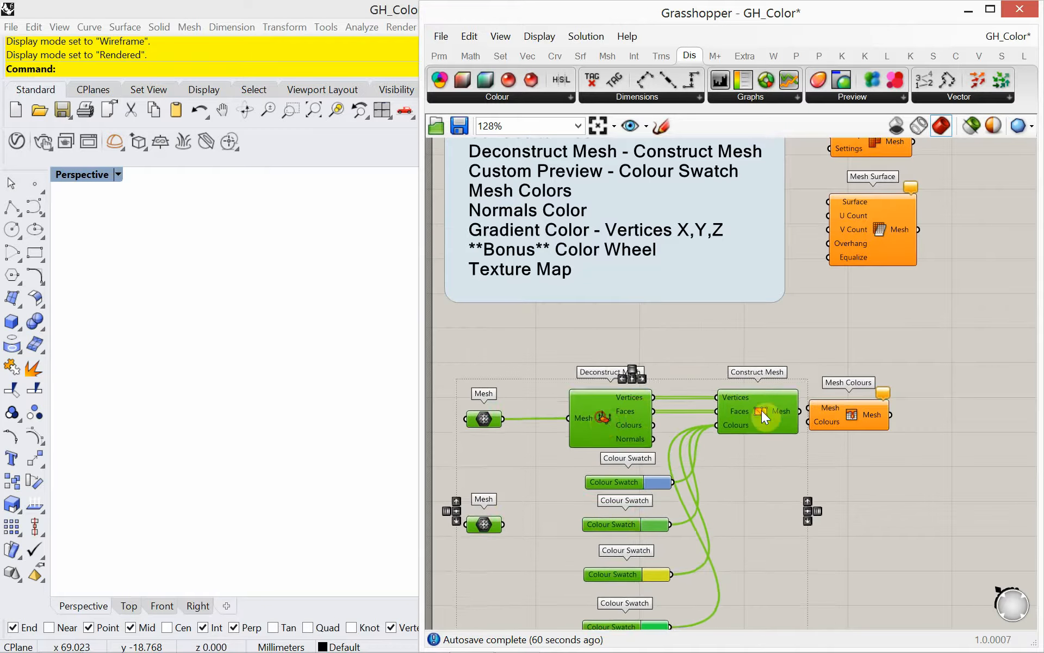
{"action": "left_click", "coordinate": [838, 413], "text": "shift"}
{"action": "left_click_drag", "start_coordinate": [838, 413], "coordinate": [841, 348]}
{"action": "left_click", "coordinate": [854, 366]}
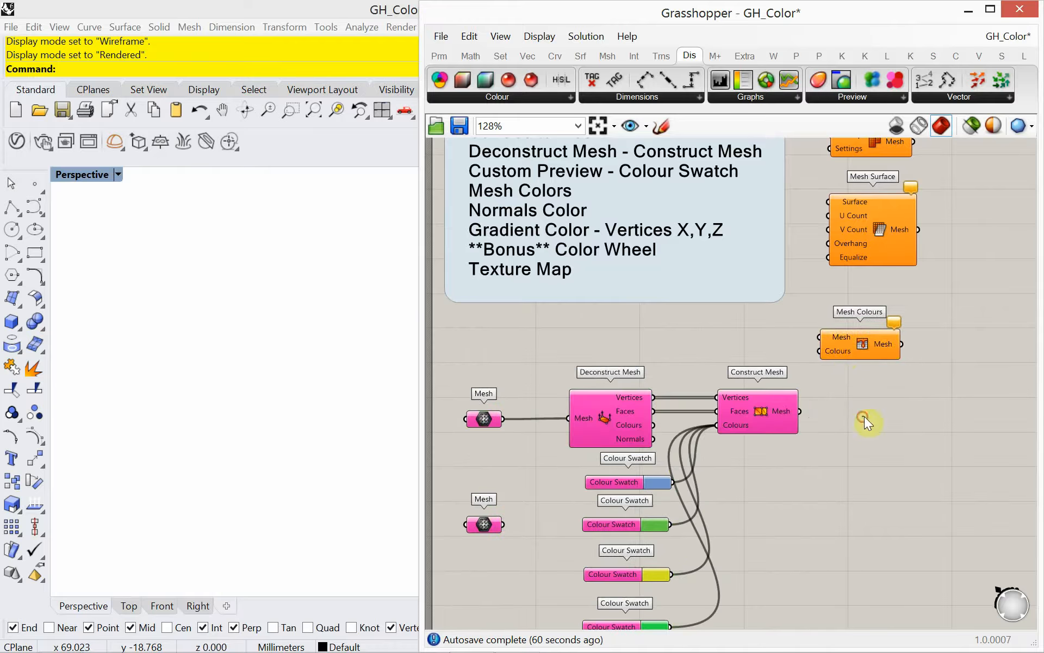
Wire the upper Mesh parameter into the Mesh input of Mesh Colours and move the parameter up in line with it
{"action": "left_click_drag", "start_coordinate": [501, 419], "coordinate": [819, 337]}
{"action": "left_click_drag", "start_coordinate": [476, 413], "coordinate": [480, 332]}
{"action": "right_click_drag", "start_coordinate": [343, 436], "coordinate": [291, 403]}
{"action": "scroll", "coordinate": [245, 463], "scroll_direction": "down", "scroll_amount": 7}
{"action": "scroll", "coordinate": [303, 407], "scroll_direction": "up", "scroll_amount": 9}
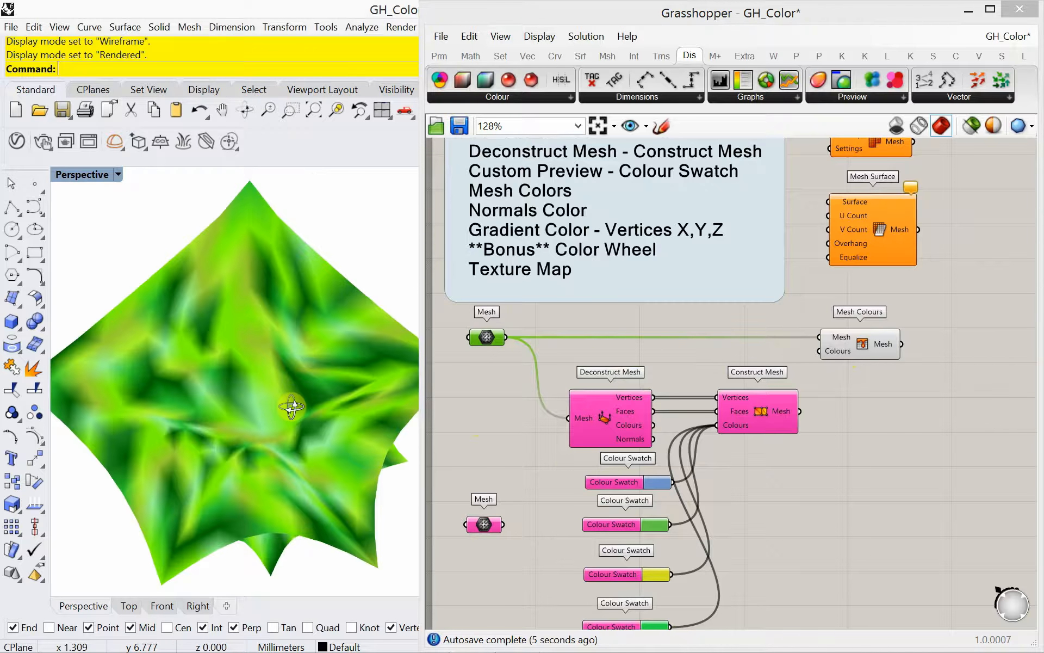
Compare the coloured results of Mesh Colours and Construct Mesh using the preview restricted to selected objects
{"action": "left_click", "coordinate": [970, 128]}
{"action": "left_click", "coordinate": [857, 344]}
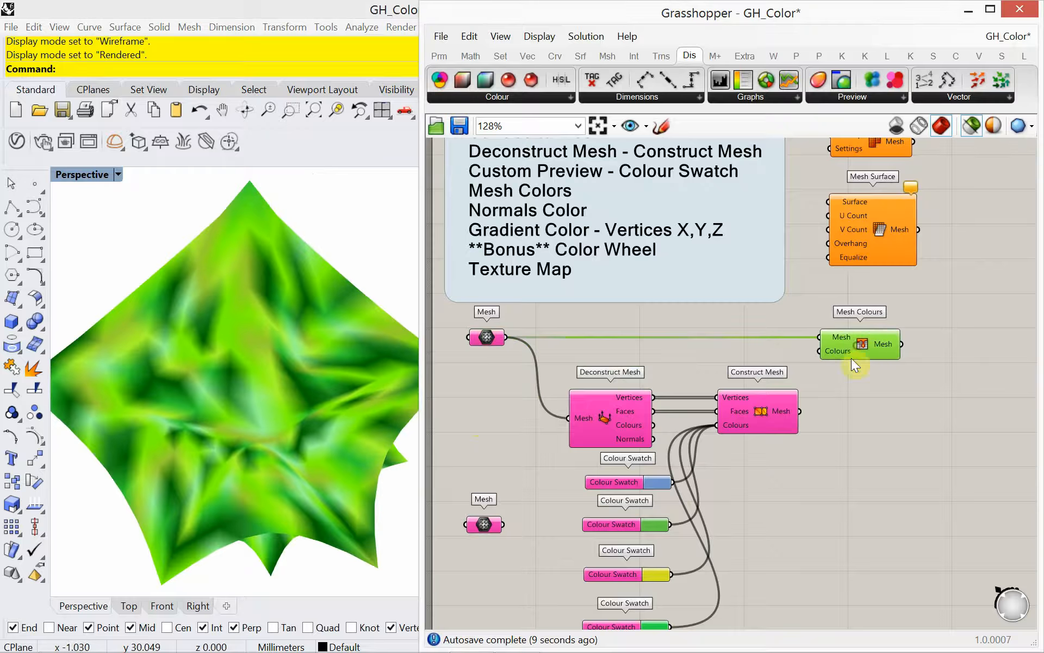
{"action": "left_click", "coordinate": [755, 420]}
{"action": "left_click", "coordinate": [859, 346]}
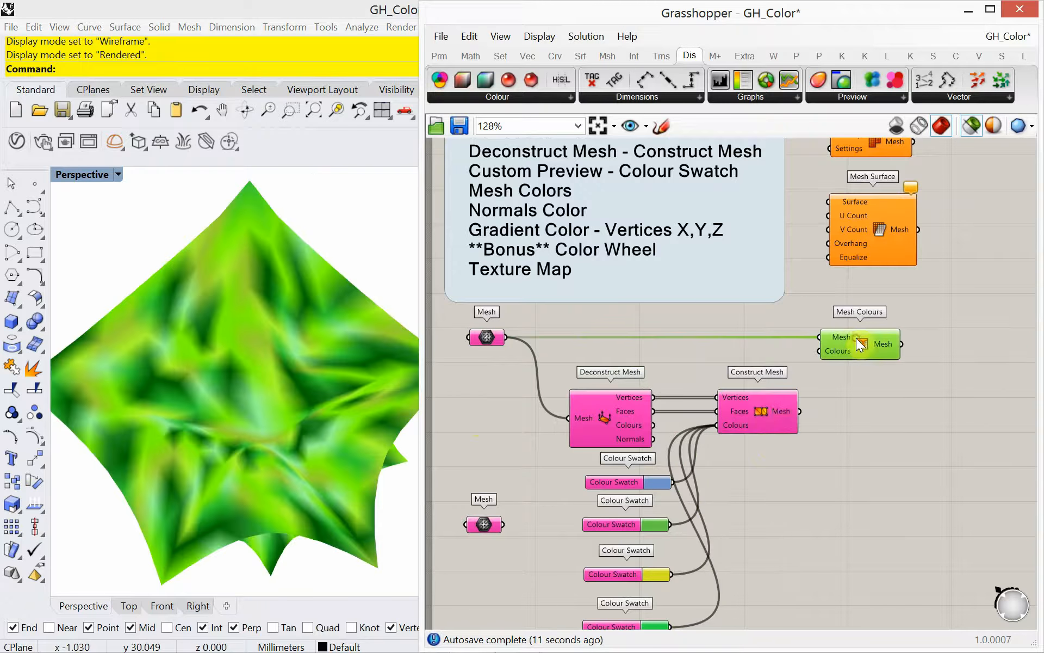
{"action": "left_click", "coordinate": [778, 413]}
{"action": "left_click", "coordinate": [880, 342]}
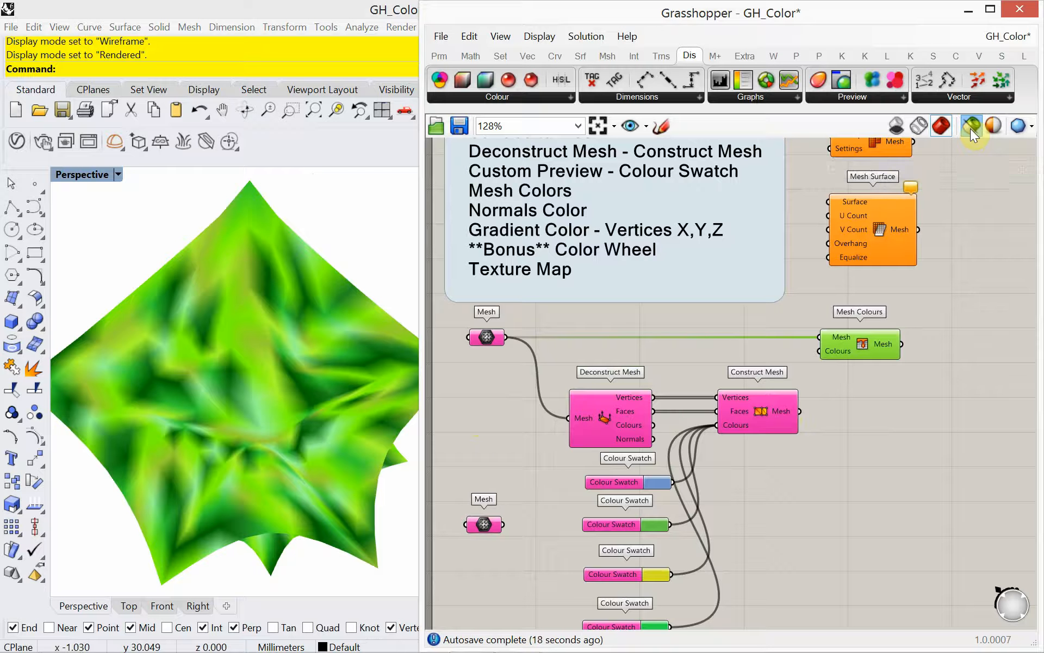
{"action": "left_click", "coordinate": [749, 408]}
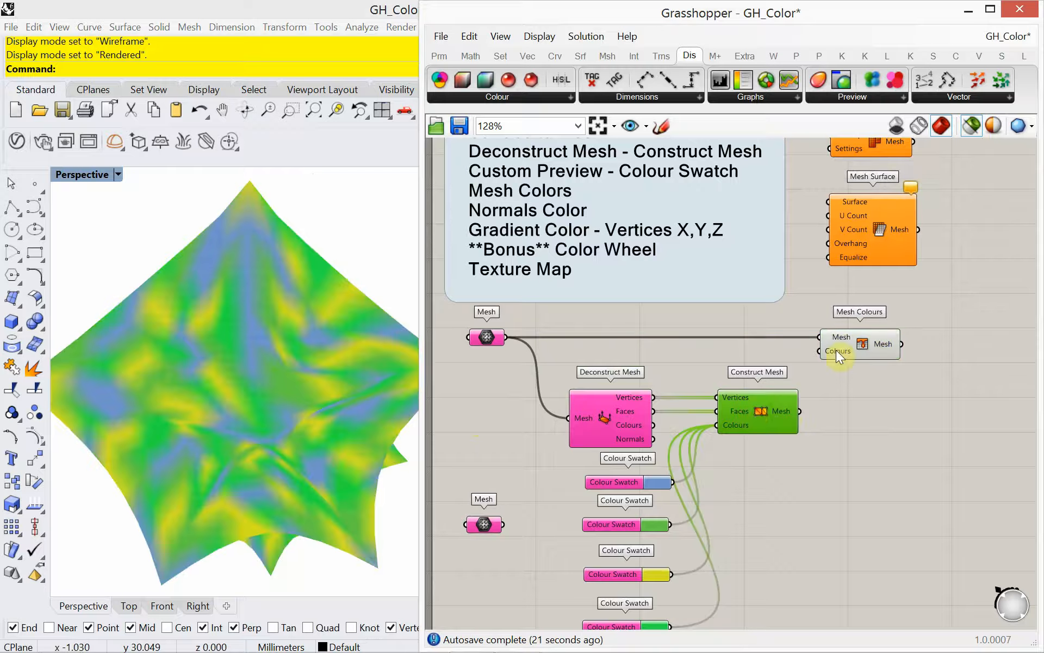
{"action": "left_click", "coordinate": [852, 339]}
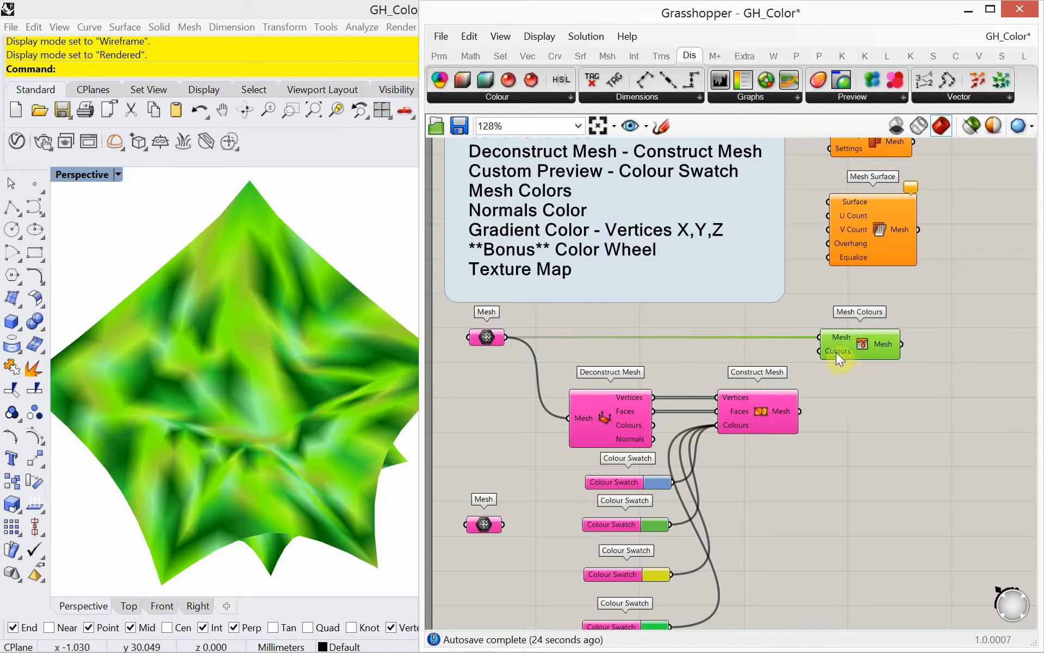
Open the stored colour collection of the Mesh Colours component's Colours input and add a new entry to the end of the list
{"action": "mouse_move", "coordinate": [835, 351]}
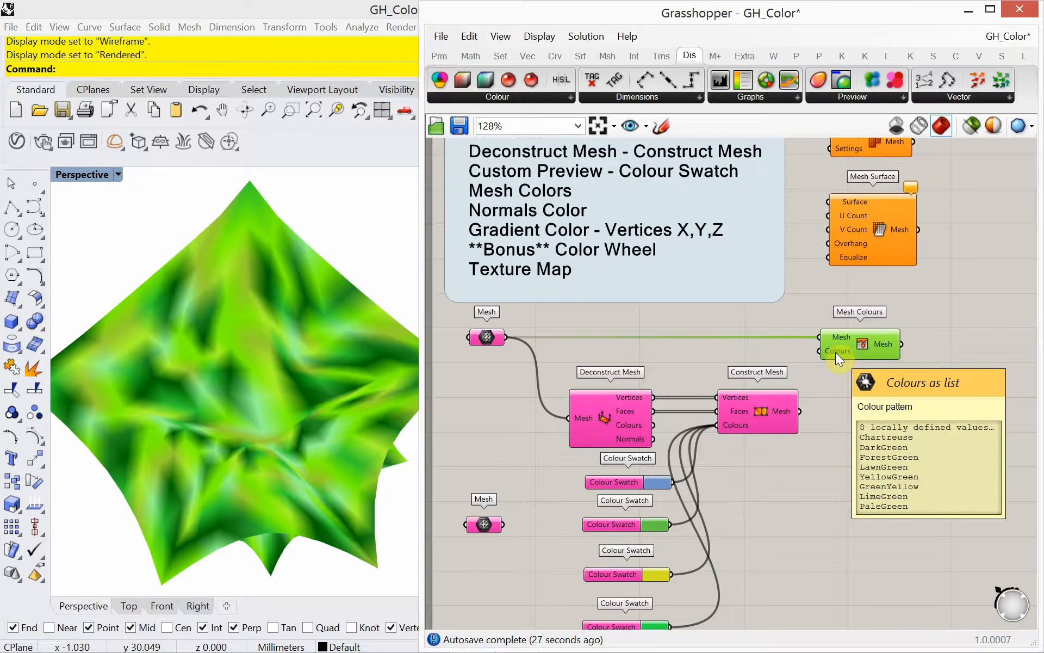
{"action": "right_click", "coordinate": [836, 352]}
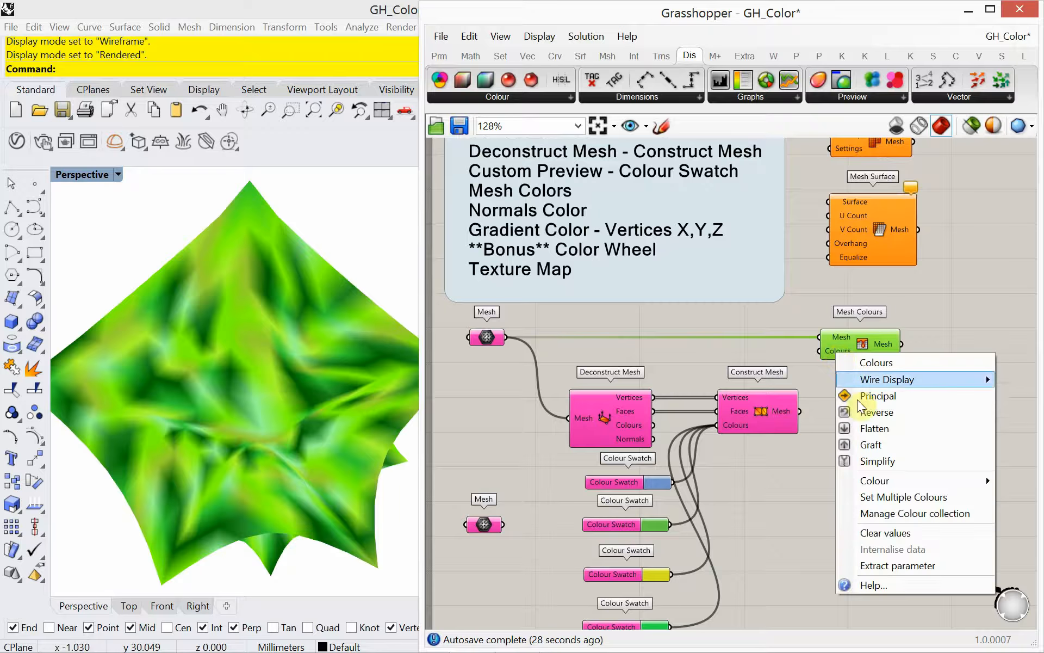
{"action": "left_click", "coordinate": [904, 515]}
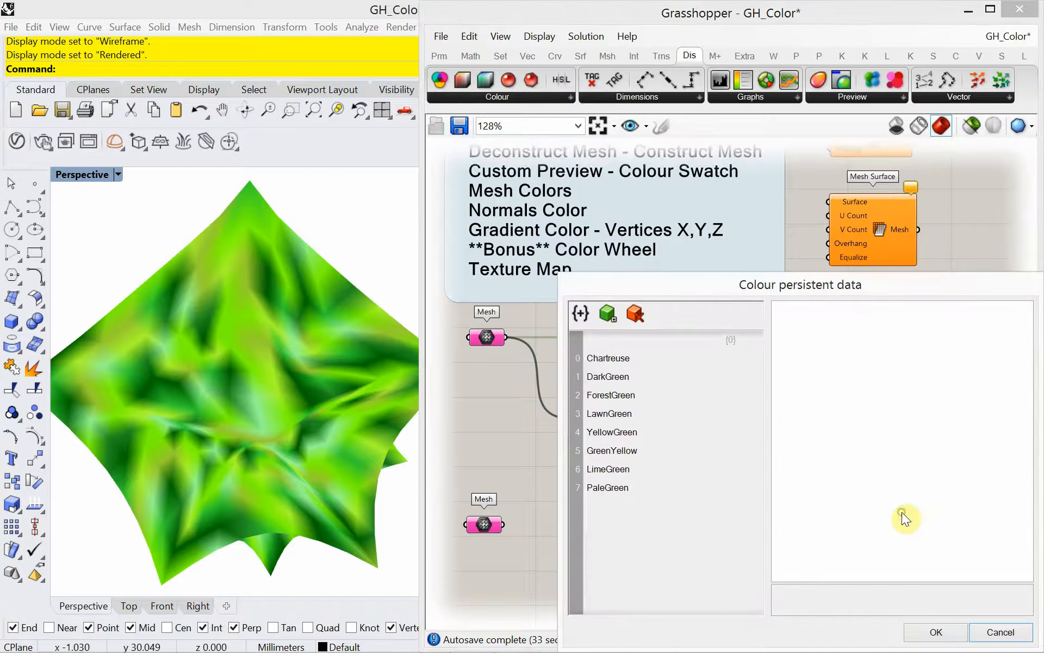
{"action": "left_click_drag", "start_coordinate": [703, 289], "coordinate": [651, 216]}
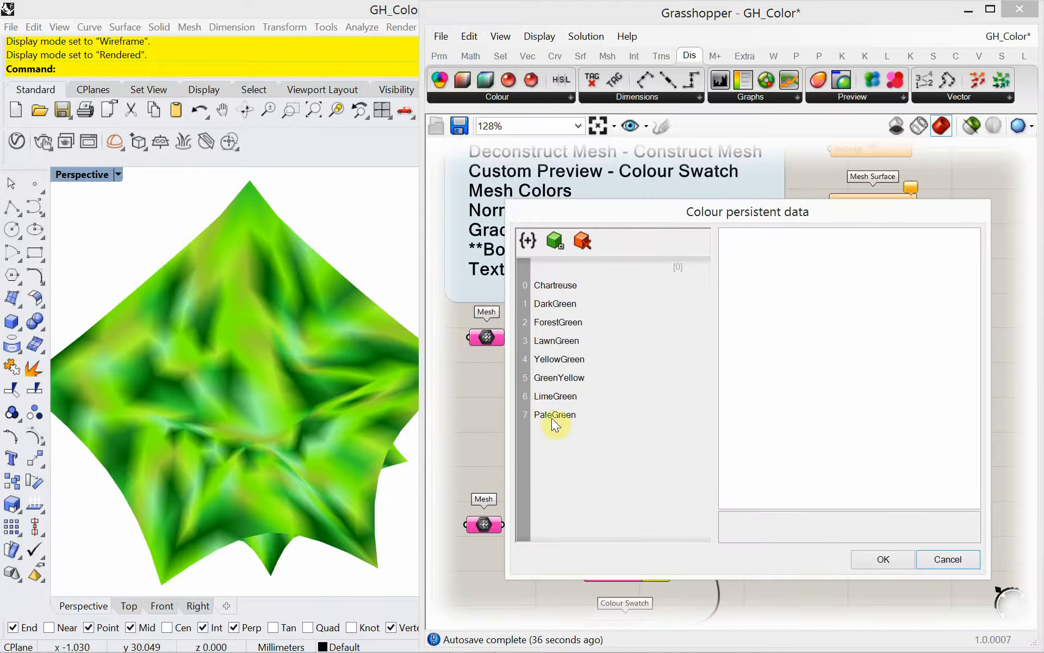
{"action": "left_click", "coordinate": [552, 248]}
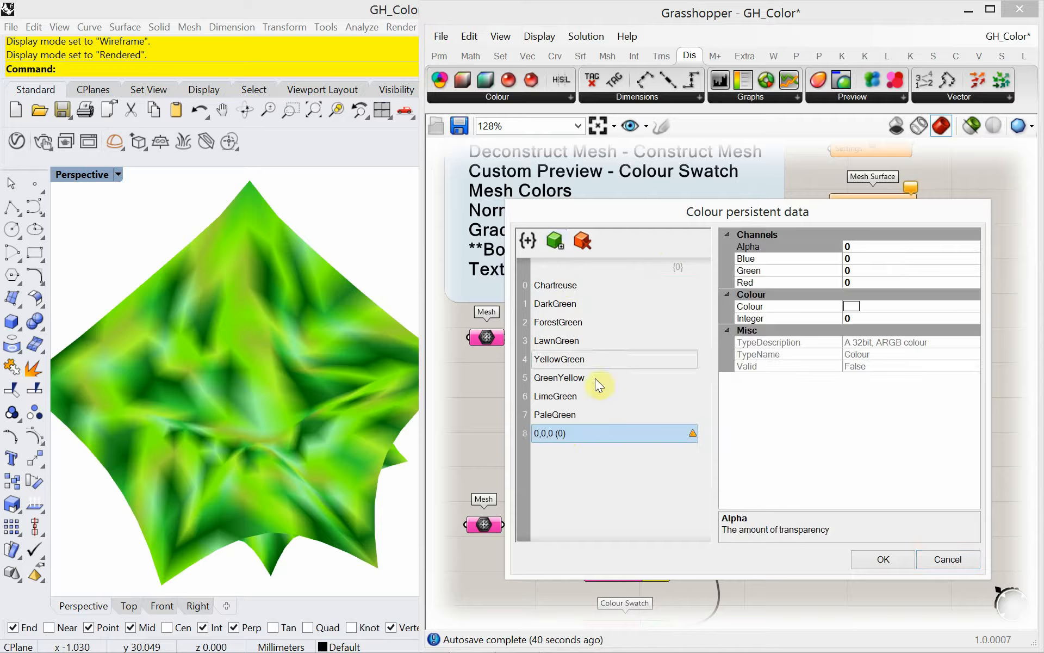
Set the new collection entry to the web colour Fuchsia and accept the edited colour collection
{"action": "left_click", "coordinate": [852, 307]}
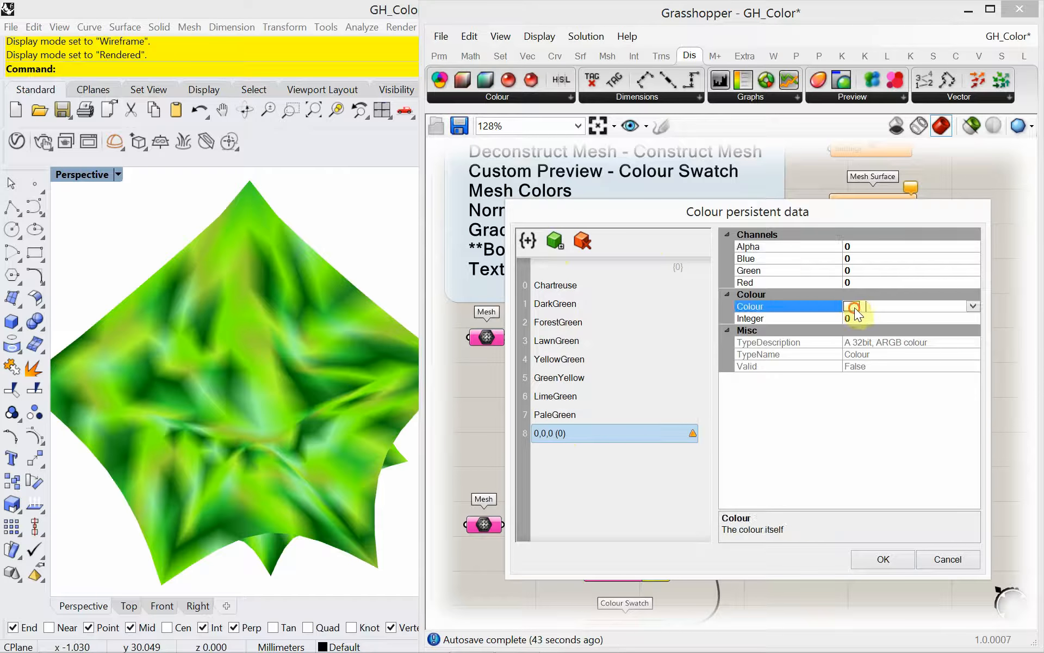
{"action": "left_click", "coordinate": [973, 306]}
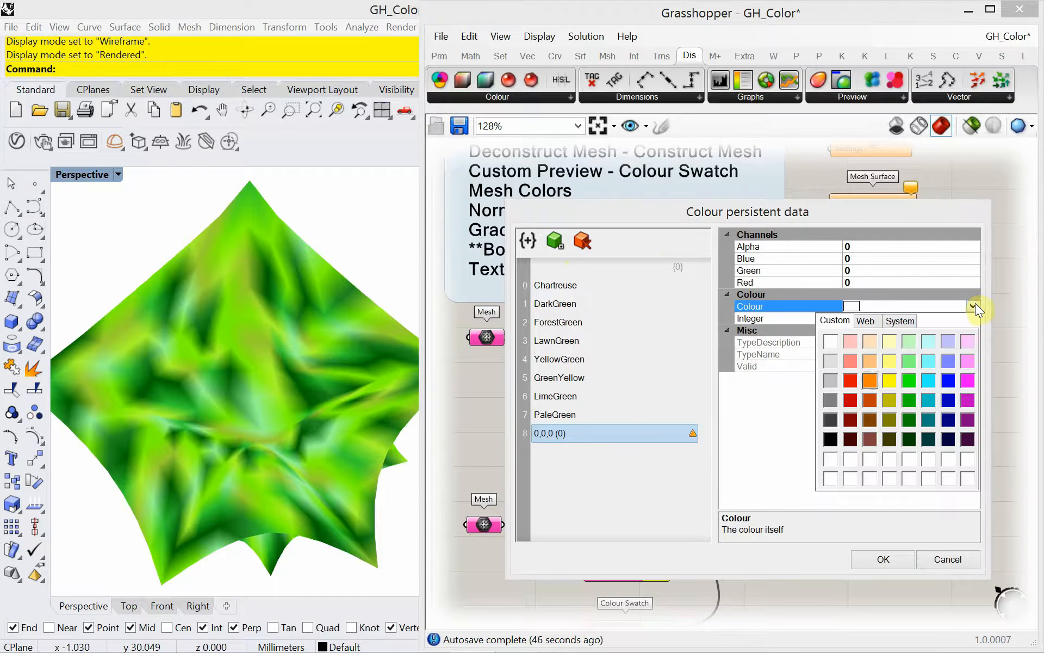
{"action": "left_click", "coordinate": [905, 321]}
{"action": "left_click", "coordinate": [841, 321]}
{"action": "left_click", "coordinate": [864, 321]}
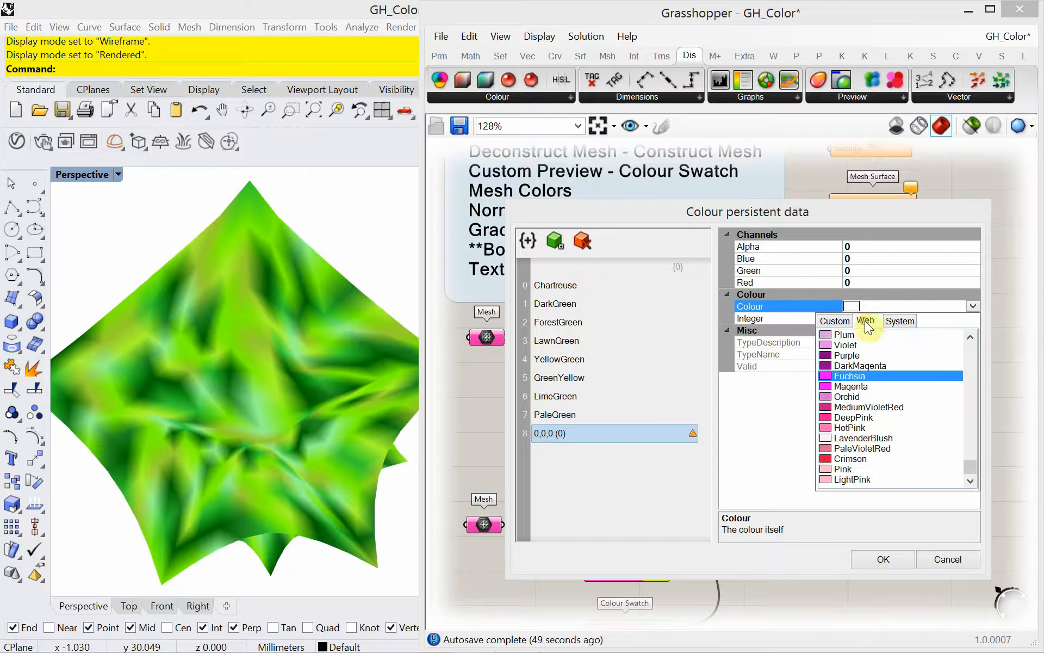
{"action": "left_click", "coordinate": [901, 321]}
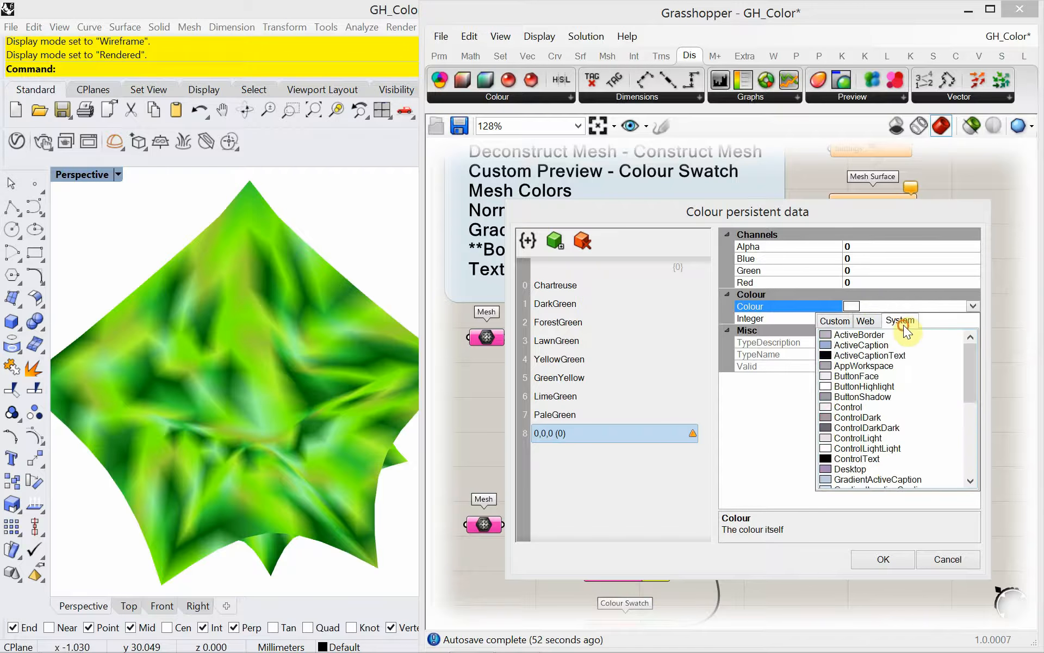
{"action": "left_click", "coordinate": [866, 320]}
{"action": "left_click", "coordinate": [876, 376]}
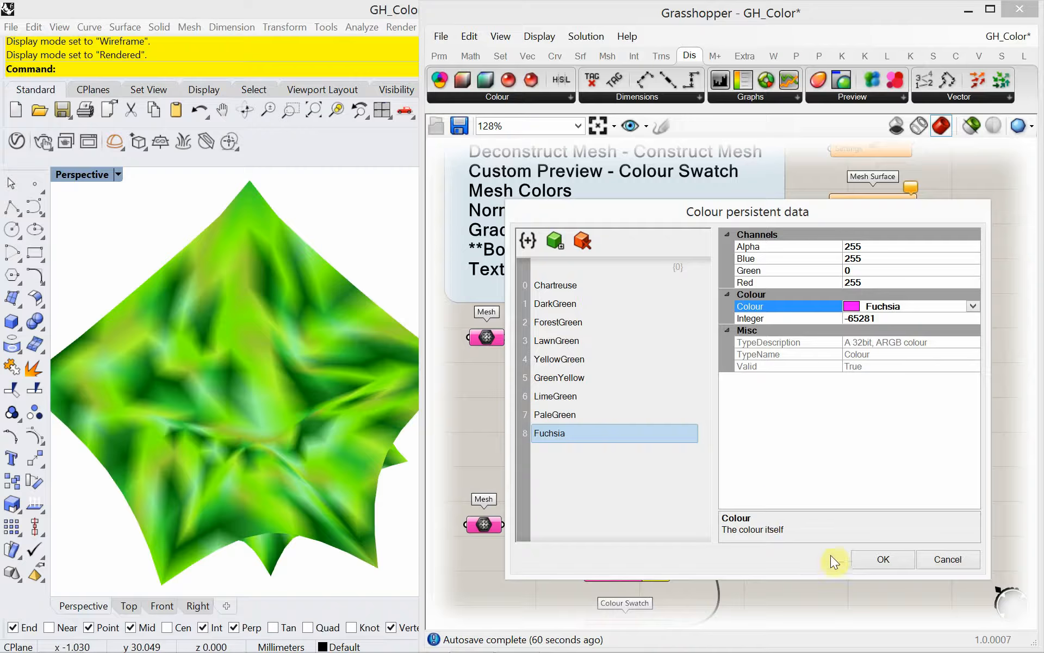
{"action": "left_click", "coordinate": [874, 560]}
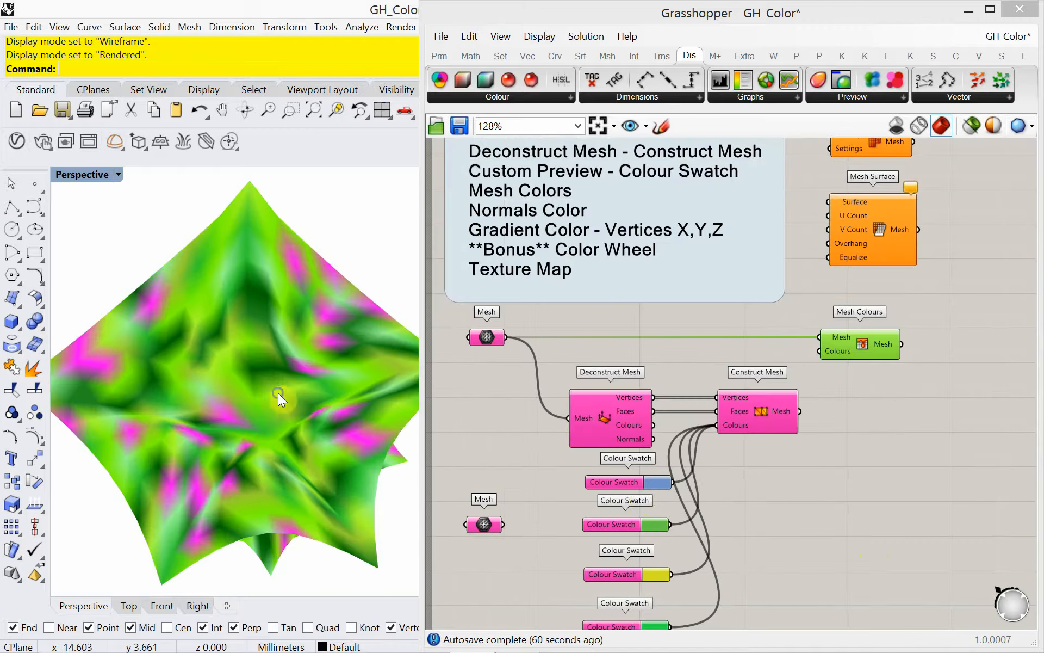
Examine the recoloured star mesh from several angles and distances to see how the added colour is distributed
{"action": "right_click_drag", "start_coordinate": [280, 396], "coordinate": [326, 412]}
{"action": "scroll", "coordinate": [323, 402], "scroll_direction": "down", "scroll_amount": 3}
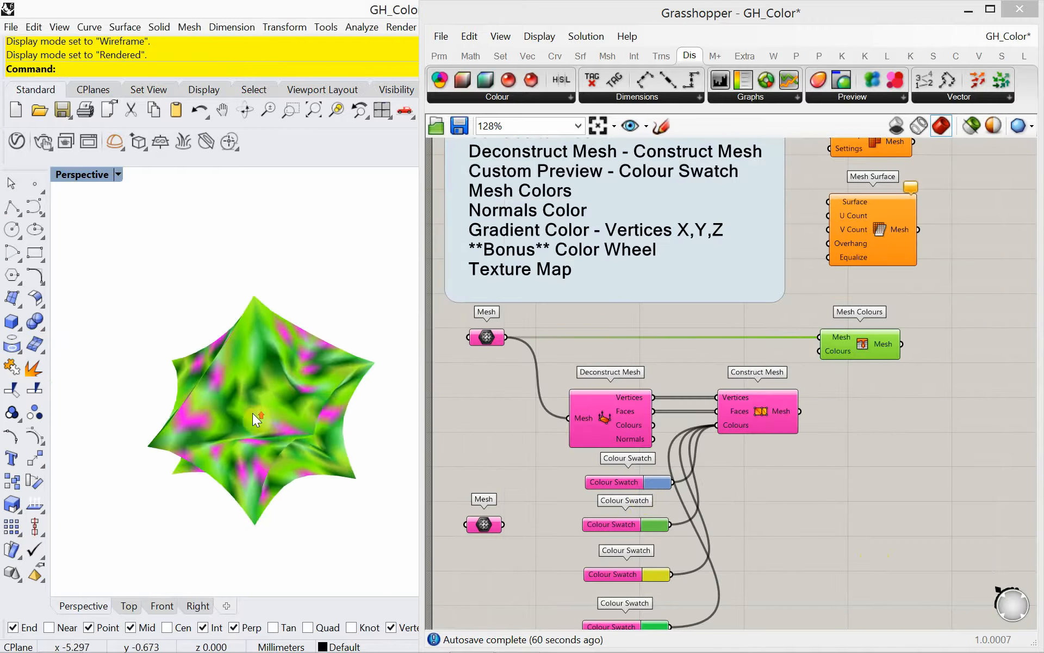
{"action": "scroll", "coordinate": [250, 414], "scroll_direction": "up", "scroll_amount": 6}
{"action": "right_click_drag", "start_coordinate": [246, 416], "coordinate": [232, 387]}
{"action": "scroll", "coordinate": [233, 386], "scroll_direction": "down", "scroll_amount": 4}
{"action": "scroll", "coordinate": [233, 385], "scroll_direction": "up", "scroll_amount": 2}
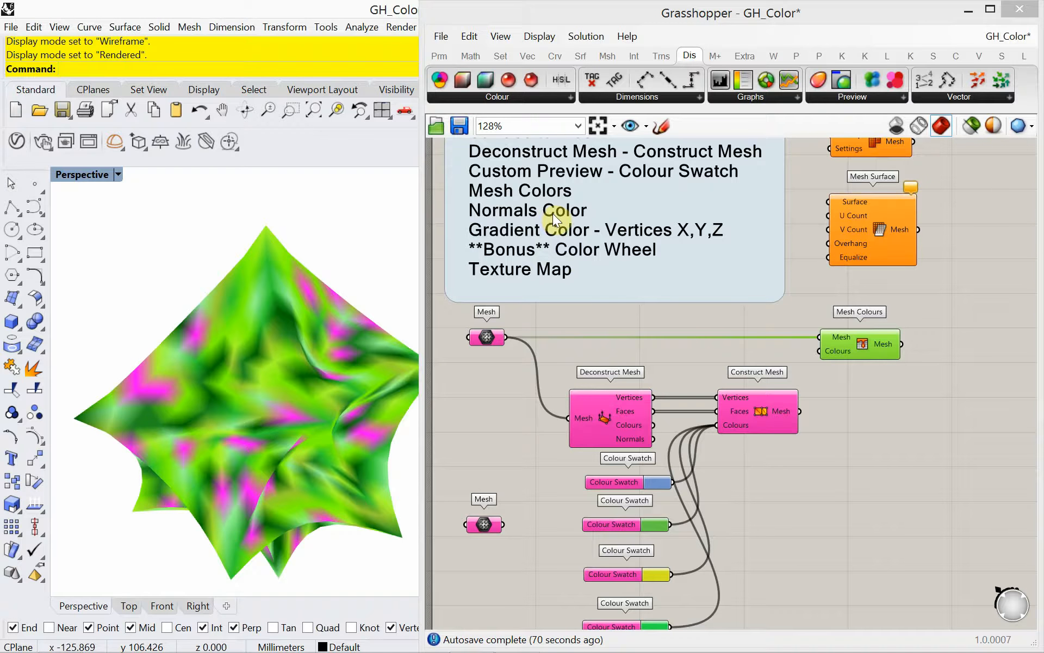
{"action": "right_click_drag", "start_coordinate": [236, 354], "coordinate": [261, 398]}
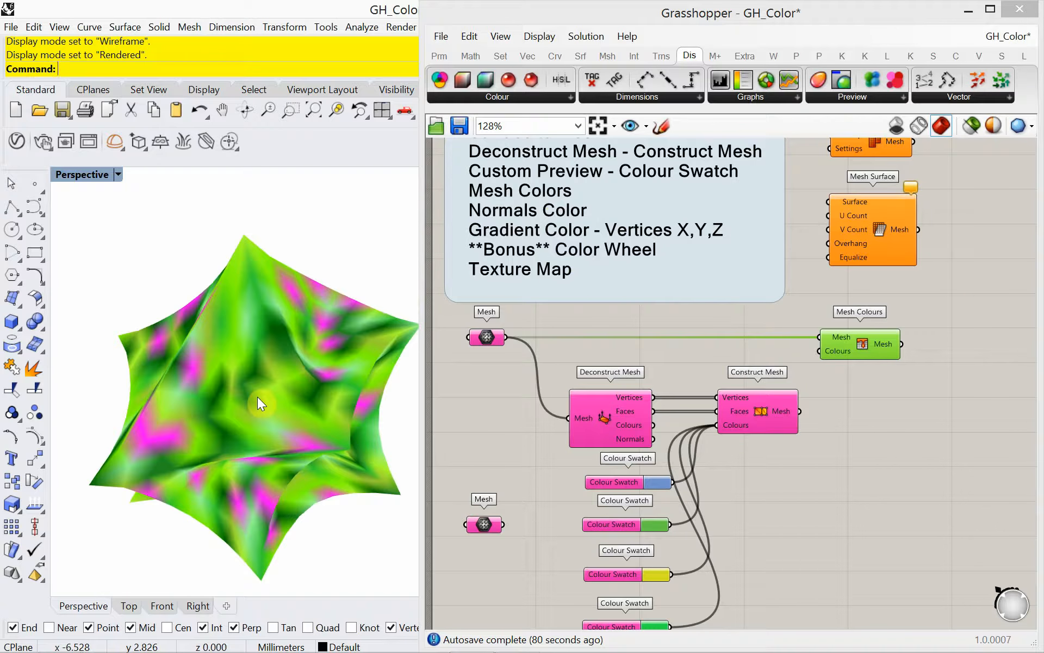
{"action": "right_click_drag", "start_coordinate": [235, 363], "coordinate": [227, 403]}
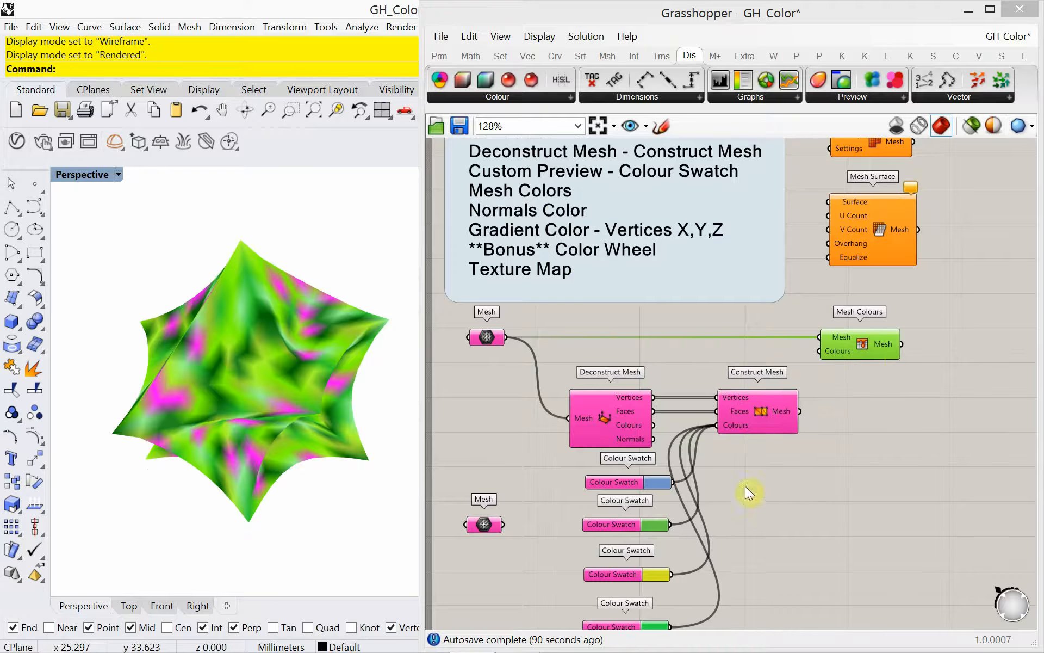
Wire the blue, green, yellow and bright green Colour Swatches together into the Colours input of Mesh Colours
{"action": "right_click_drag", "start_coordinate": [746, 478], "coordinate": [730, 454]}
{"action": "mouse_move", "coordinate": [824, 333]}
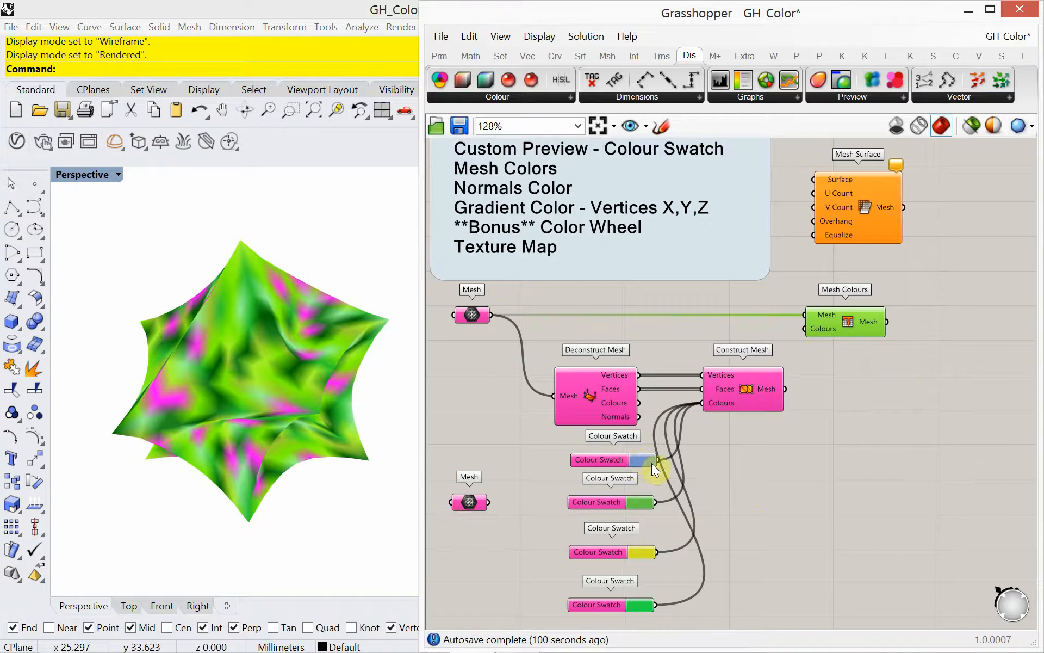
{"action": "left_click_drag", "start_coordinate": [658, 460], "coordinate": [805, 328]}
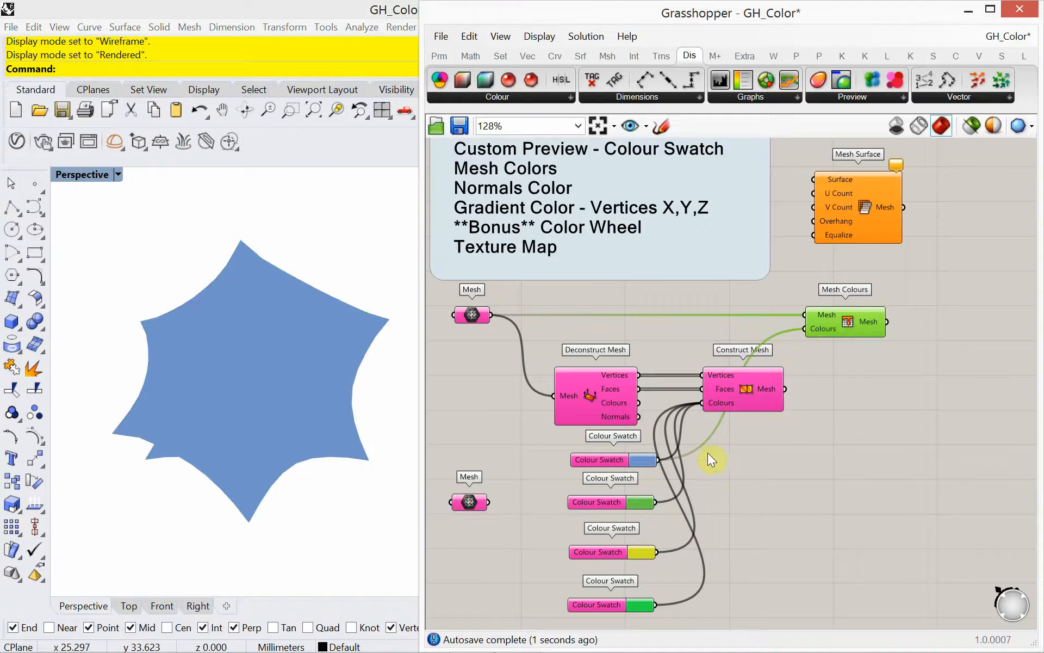
{"action": "left_click_drag", "start_coordinate": [656, 502], "coordinate": [805, 328]}
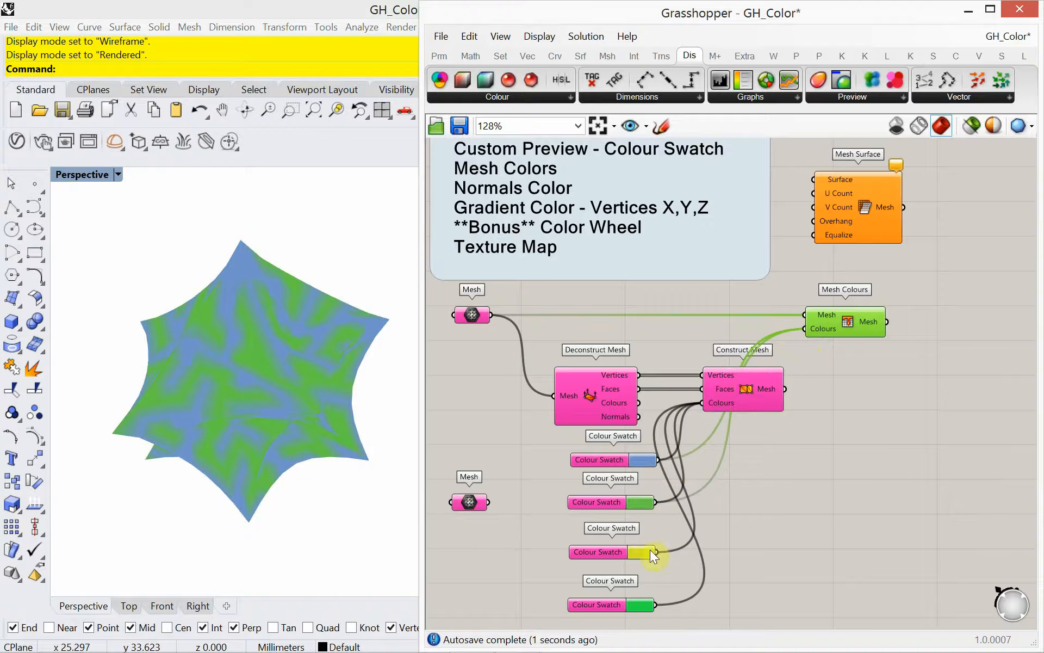
{"action": "left_click_drag", "start_coordinate": [655, 551], "coordinate": [806, 346], "text": "shift"}
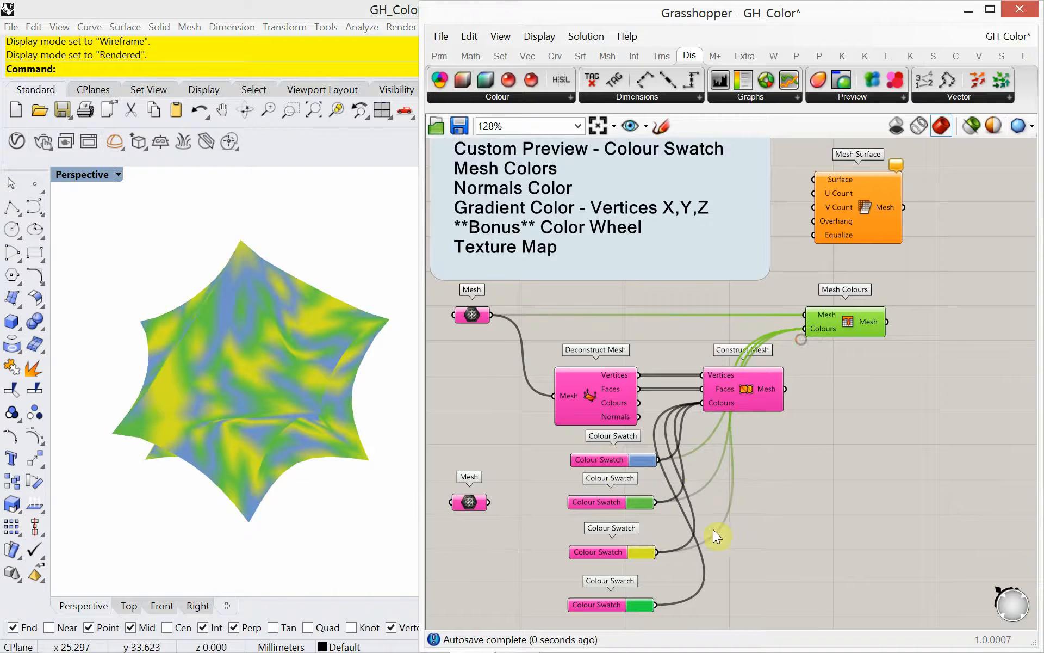
{"action": "left_click_drag", "start_coordinate": [657, 604], "coordinate": [814, 335], "text": "shift"}
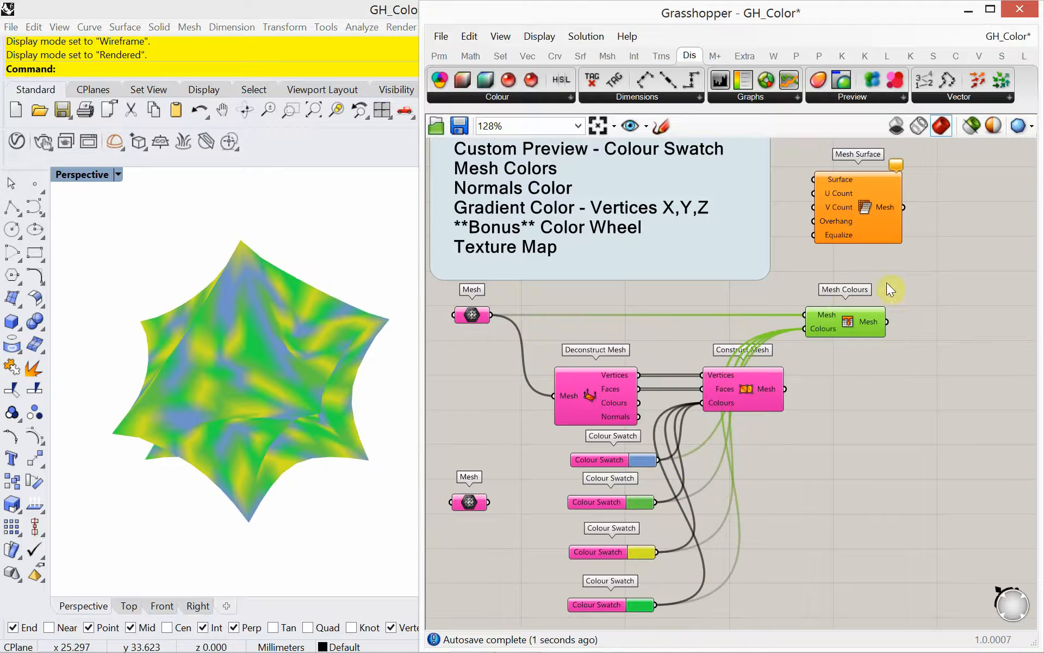
Delete the Mesh Colours component and all four Colour Swatches from the definition
{"action": "mouse_move", "coordinate": [724, 400]}
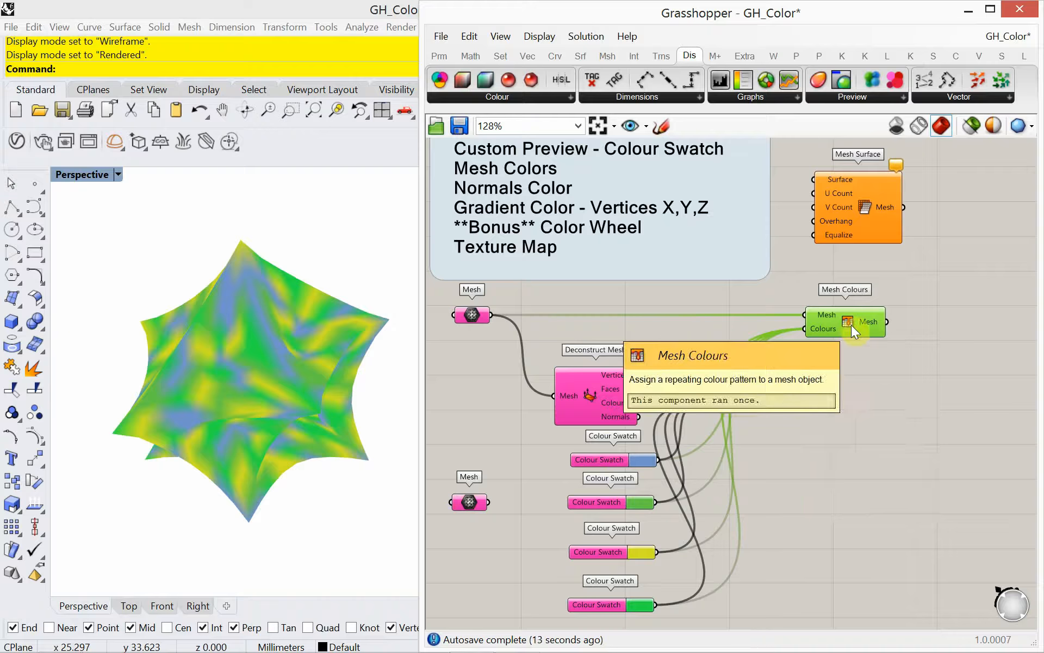
{"action": "key", "text": "Delete"}
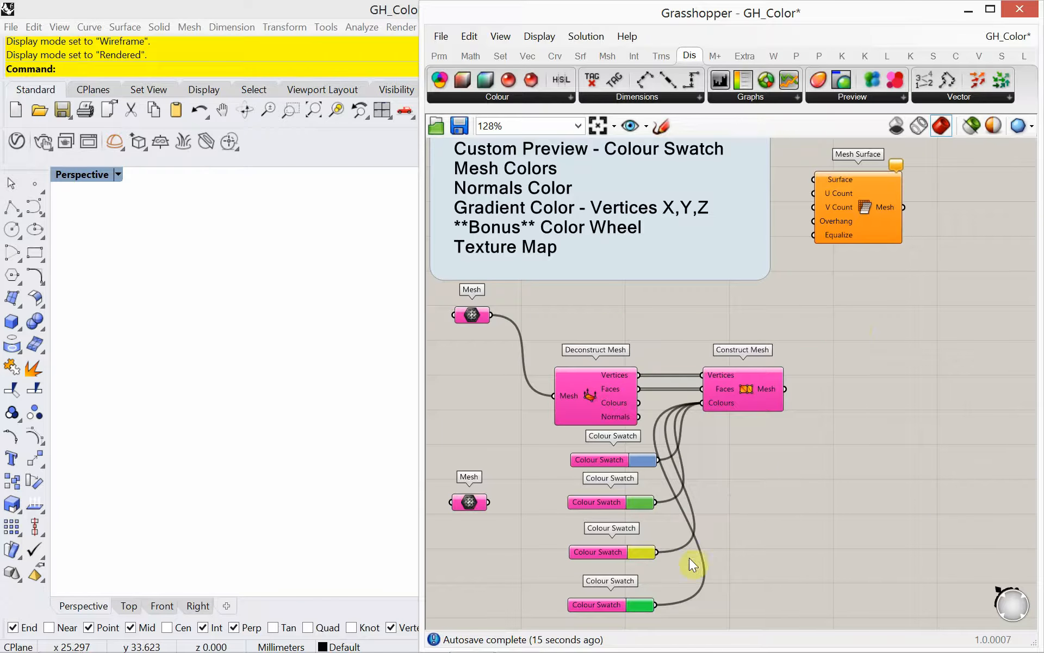
{"action": "right_click_drag", "start_coordinate": [717, 488], "coordinate": [732, 441]}
{"action": "left_click_drag", "start_coordinate": [670, 599], "coordinate": [573, 403]}
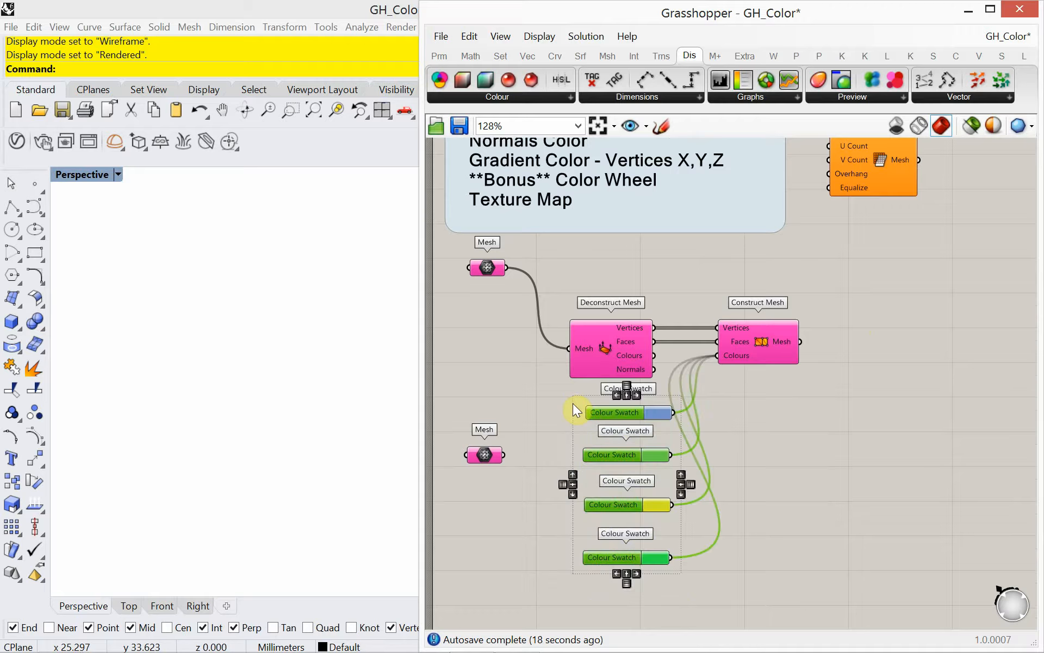
{"action": "key", "text": "Delete"}
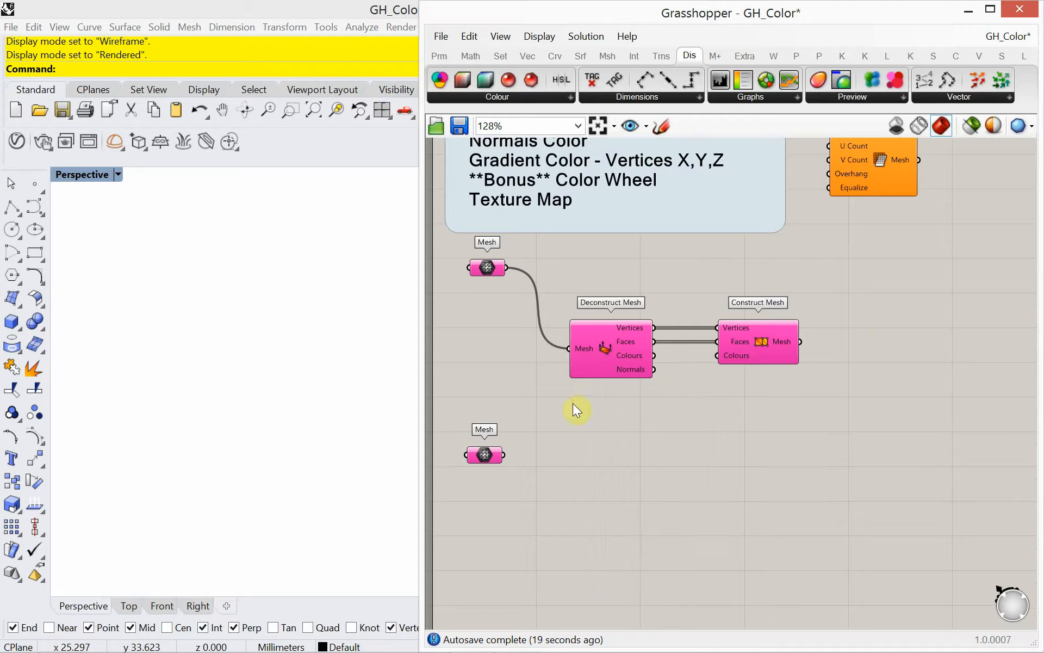
Turn on the preview of Construct Mesh and wire the Normals output of Deconstruct Mesh into its Colours input
{"action": "left_click", "coordinate": [732, 351]}
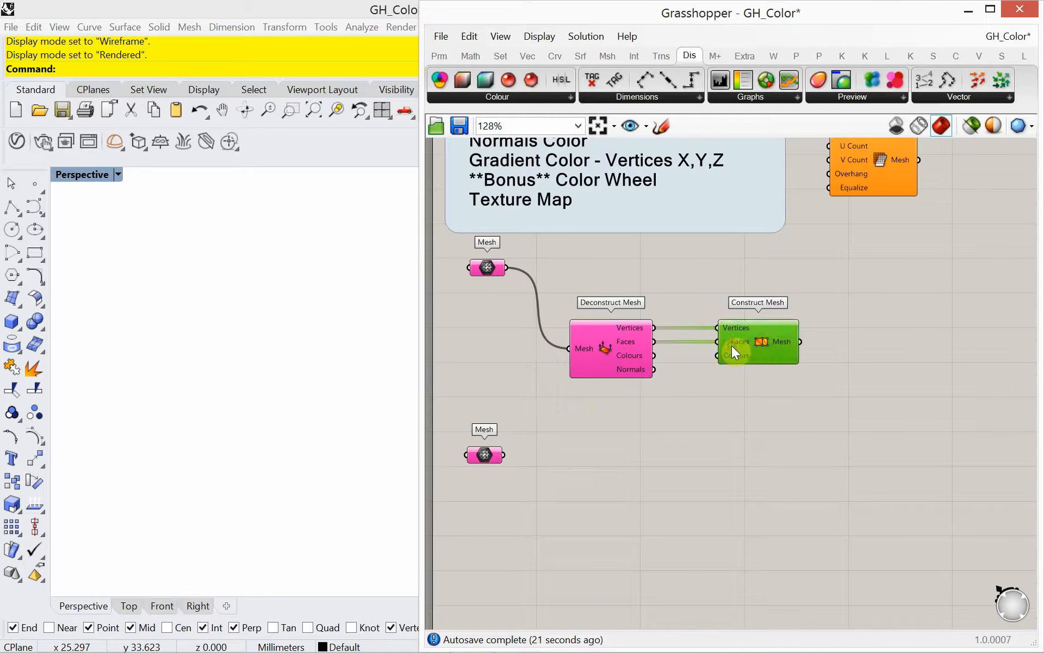
{"action": "left_click", "coordinate": [765, 397]}
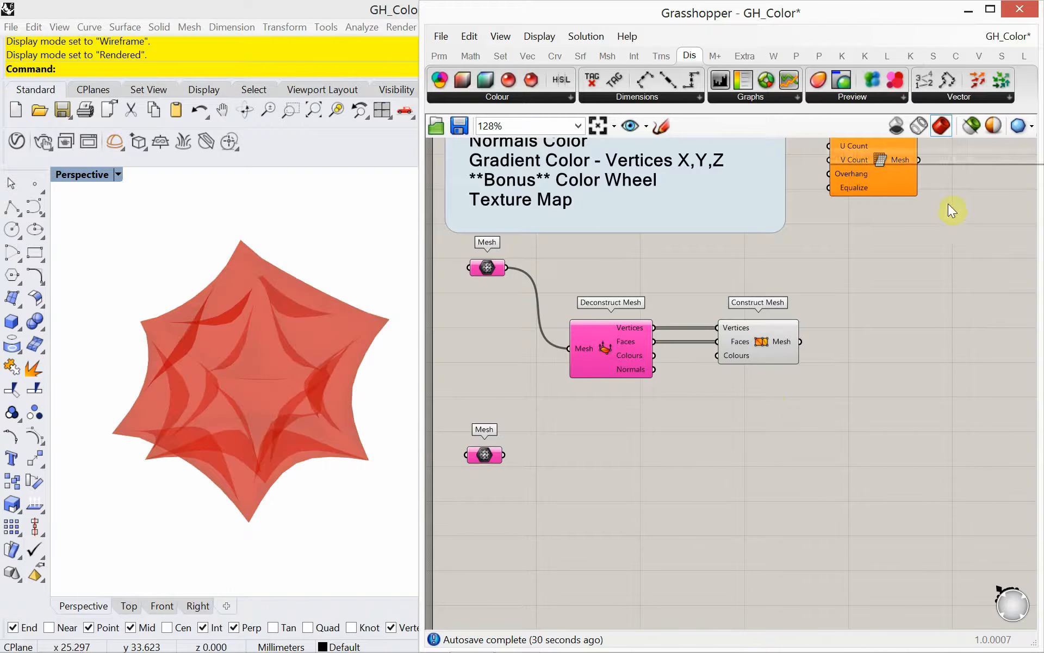
{"action": "right_click_drag", "start_coordinate": [616, 412], "coordinate": [624, 421]}
{"action": "scroll", "coordinate": [652, 399], "scroll_direction": "up", "scroll_amount": 2}
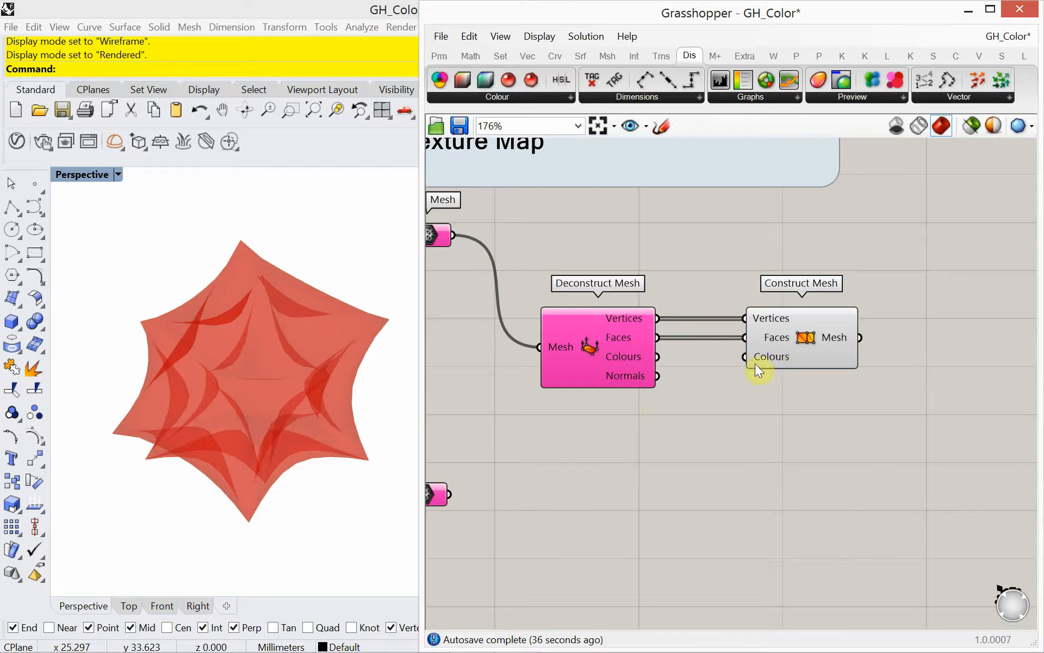
{"action": "left_click_drag", "start_coordinate": [658, 376], "coordinate": [741, 360]}
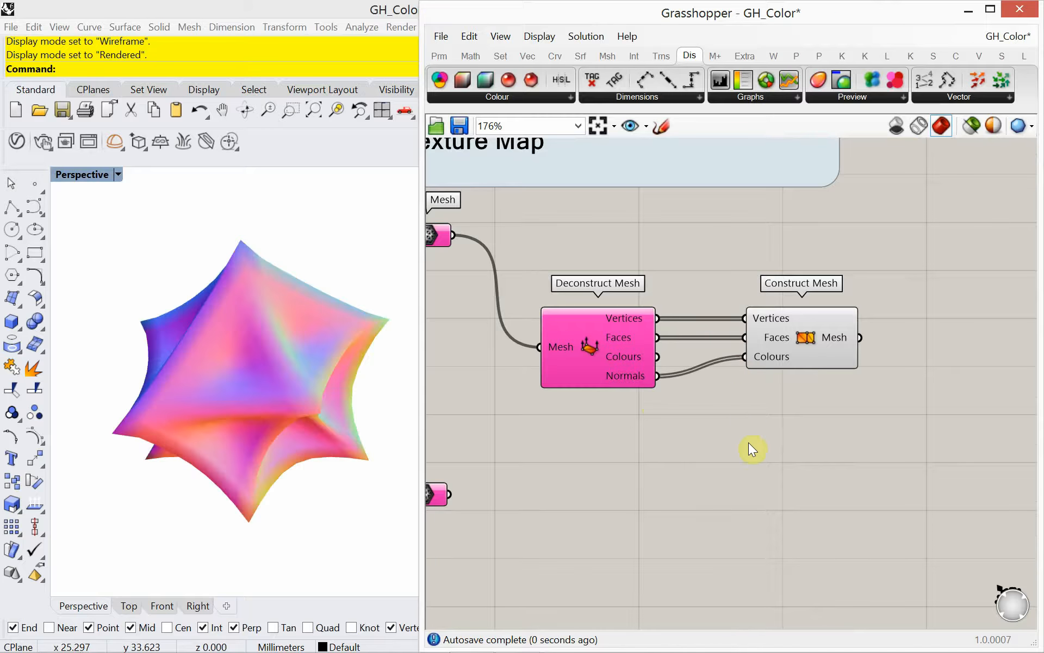
{"action": "right_click_drag", "start_coordinate": [250, 480], "coordinate": [254, 349]}
{"action": "right_click_drag", "start_coordinate": [253, 352], "coordinate": [250, 399]}
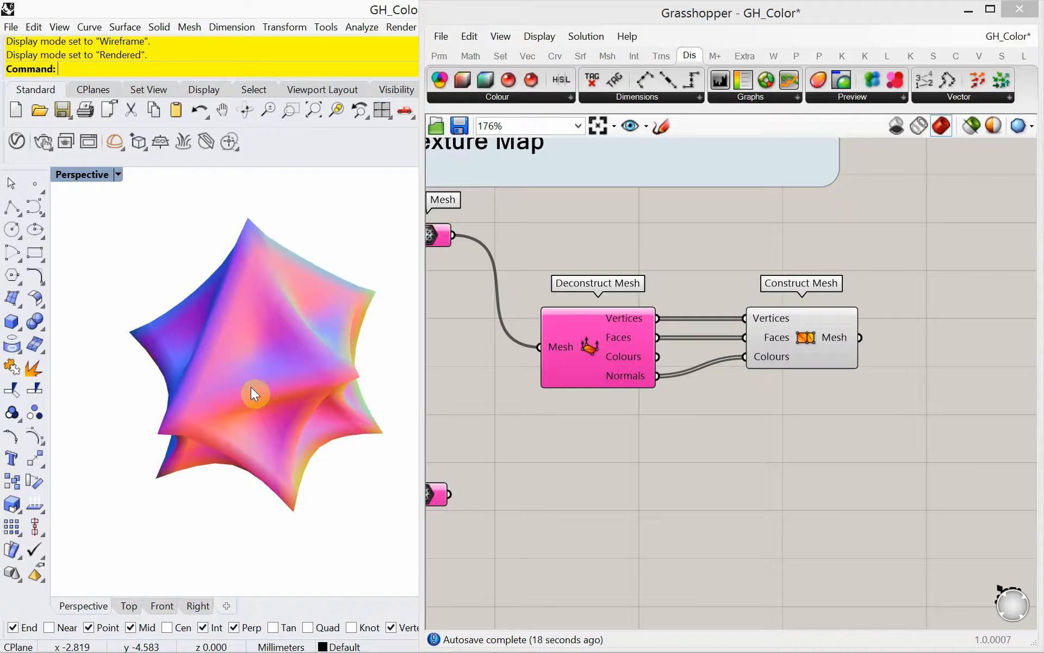
{"action": "mouse_move", "coordinate": [261, 387]}
{"action": "right_mouse_down"}
{"action": "mouse_move", "coordinate": [217, 401]}
{"action": "mouse_move", "coordinate": [296, 322]}
{"action": "mouse_move", "coordinate": [210, 426]}
{"action": "mouse_move", "coordinate": [227, 428]}
{"action": "mouse_move", "coordinate": [236, 463]}
{"action": "mouse_move", "coordinate": [252, 369]}
{"action": "mouse_move", "coordinate": [256, 406]}
{"action": "right_mouse_up"}
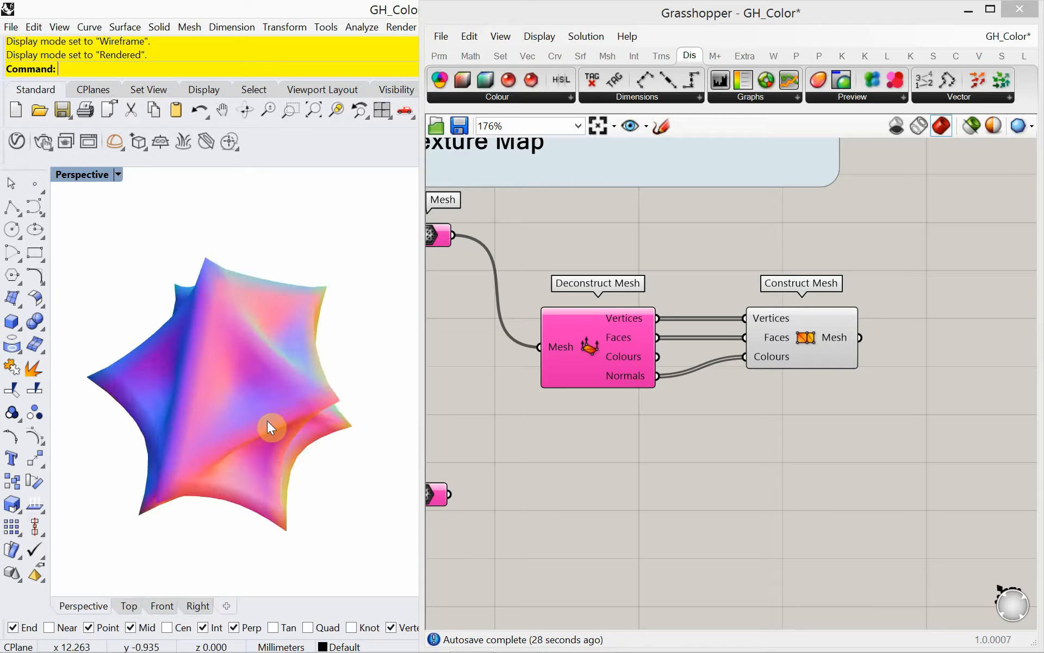
{"action": "mouse_move", "coordinate": [292, 476]}
{"action": "right_mouse_down"}
{"action": "mouse_move", "coordinate": [284, 410]}
{"action": "mouse_move", "coordinate": [312, 205]}
{"action": "mouse_move", "coordinate": [229, 408]}
{"action": "mouse_move", "coordinate": [299, 533]}
{"action": "mouse_move", "coordinate": [282, 478]}
{"action": "right_mouse_up"}
Replace the source of the Deconstruct Mesh input with the lower Mesh parameter and bring the perforated mesh into view
{"action": "scroll", "coordinate": [578, 508], "scroll_direction": "down", "scroll_amount": 2}
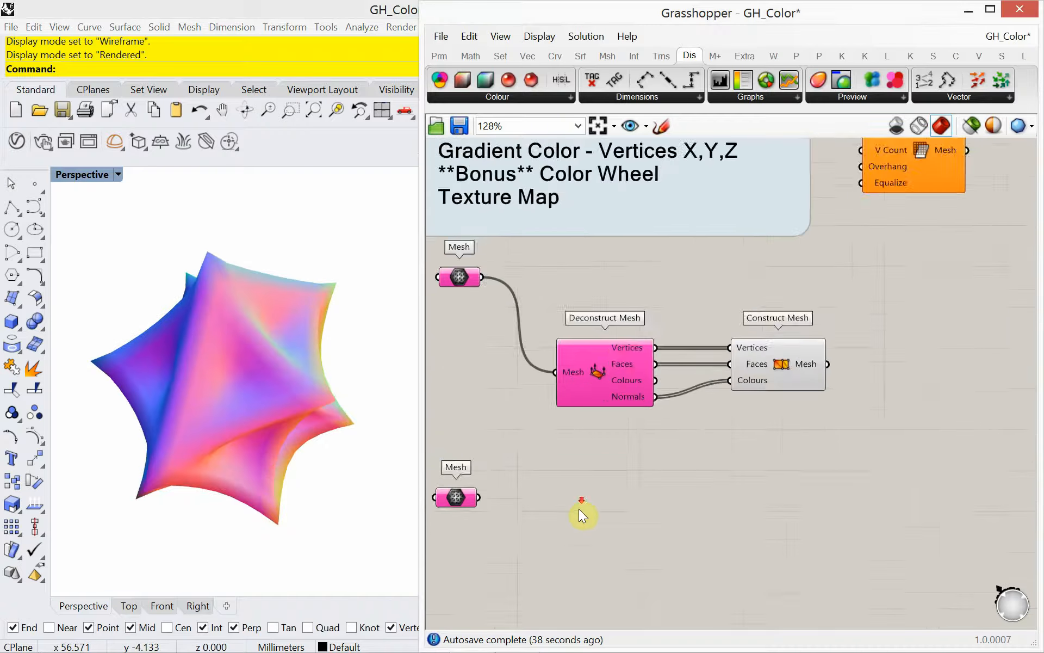
{"action": "mouse_move", "coordinate": [580, 508]}
{"action": "right_mouse_down"}
{"action": "mouse_move", "coordinate": [565, 531]}
{"action": "mouse_move", "coordinate": [574, 527]}
{"action": "right_mouse_up"}
{"action": "scroll", "coordinate": [548, 511], "scroll_direction": "up", "scroll_amount": 1}
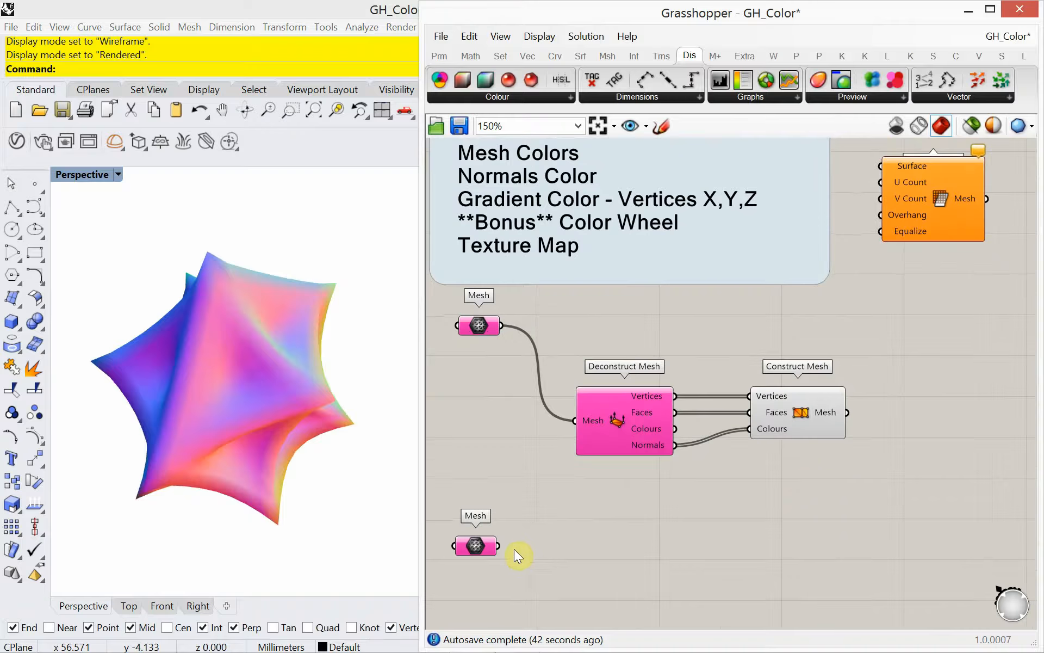
{"action": "left_click_drag", "start_coordinate": [498, 546], "coordinate": [575, 422]}
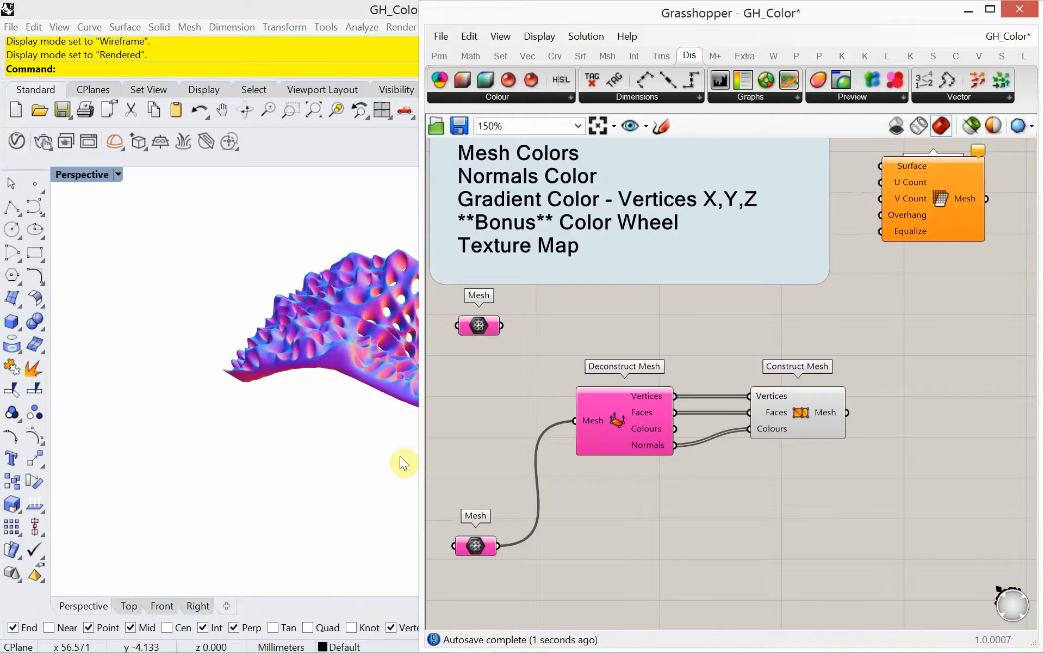
{"action": "right_click_drag", "start_coordinate": [344, 429], "coordinate": [152, 447], "text": "shift"}
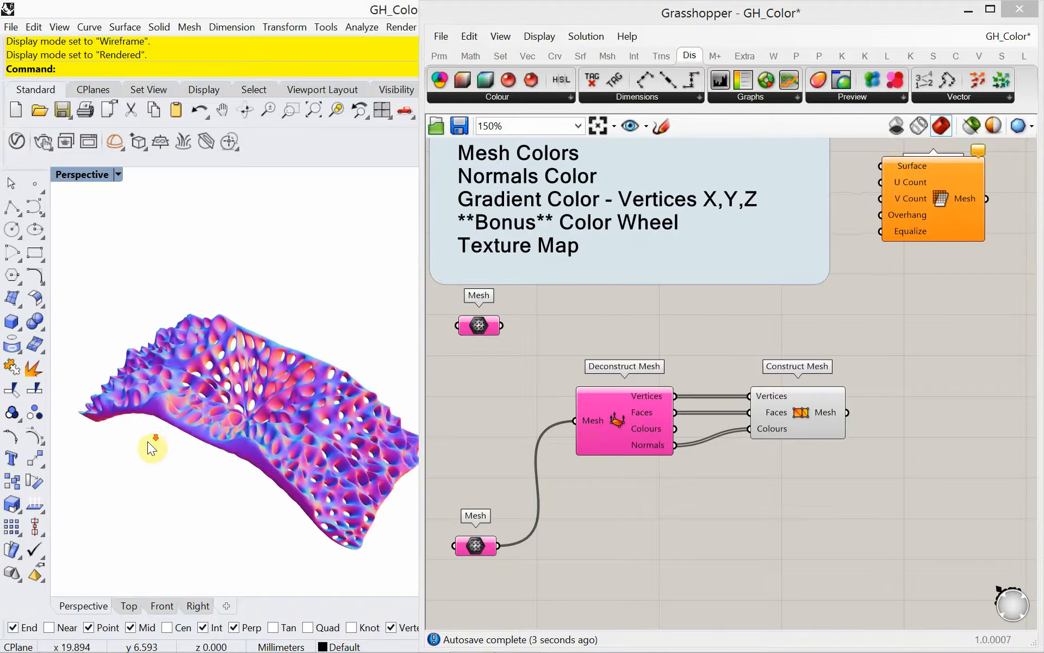
{"action": "scroll", "coordinate": [148, 442], "scroll_direction": "down", "scroll_amount": 2}
{"action": "scroll", "coordinate": [217, 469], "scroll_direction": "up", "scroll_amount": 4}
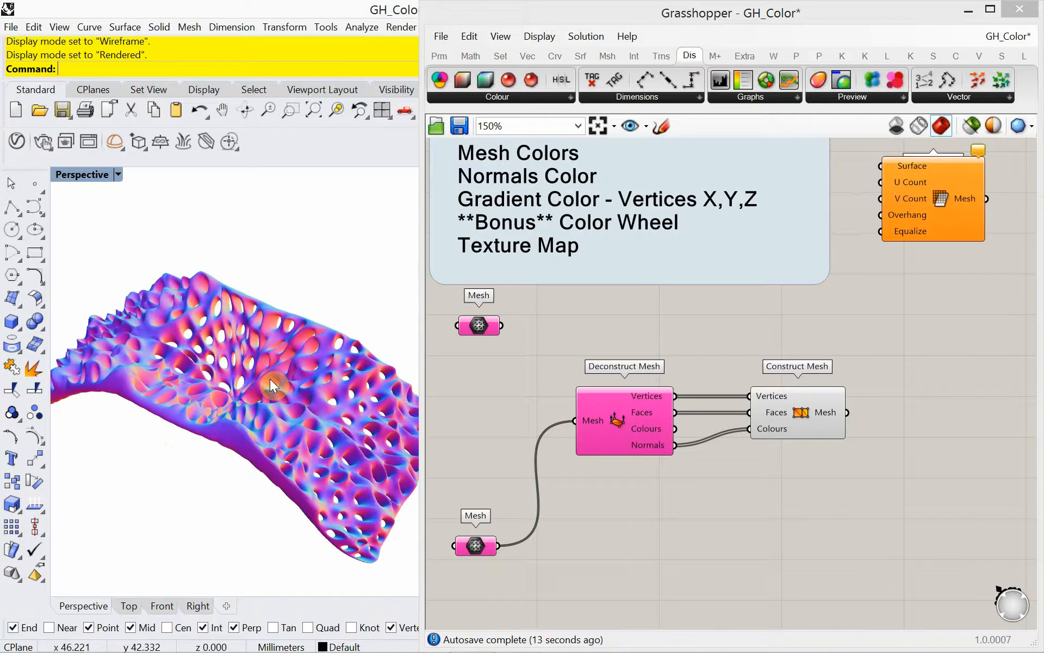
Replace the source of the Deconstruct Mesh input with the upper Mesh parameter and bring the whole star mesh into view
{"action": "right_click_drag", "start_coordinate": [269, 378], "coordinate": [271, 319]}
{"action": "scroll", "coordinate": [243, 390], "scroll_direction": "down", "scroll_amount": 3}
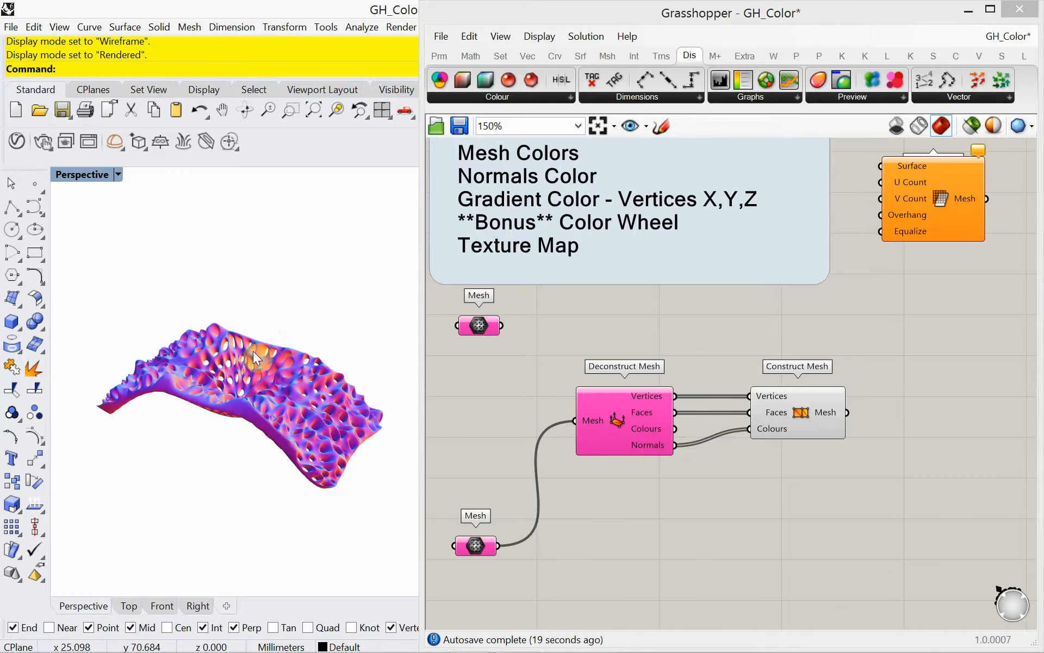
{"action": "scroll", "coordinate": [246, 402], "scroll_direction": "up", "scroll_amount": 3}
{"action": "mouse_move", "coordinate": [247, 409]}
{"action": "right_mouse_down"}
{"action": "mouse_move", "coordinate": [245, 196]}
{"action": "mouse_move", "coordinate": [243, 575]}
{"action": "mouse_move", "coordinate": [226, 224]}
{"action": "mouse_move", "coordinate": [214, 348]}
{"action": "mouse_move", "coordinate": [237, 514]}
{"action": "mouse_move", "coordinate": [180, 186]}
{"action": "mouse_move", "coordinate": [199, 310]}
{"action": "mouse_move", "coordinate": [249, 403]}
{"action": "mouse_move", "coordinate": [261, 222]}
{"action": "right_mouse_up"}
{"action": "mouse_move", "coordinate": [173, 369]}
{"action": "right_mouse_down"}
{"action": "mouse_move", "coordinate": [234, 326]}
{"action": "mouse_move", "coordinate": [288, 219]}
{"action": "mouse_move", "coordinate": [198, 337]}
{"action": "mouse_move", "coordinate": [179, 401]}
{"action": "mouse_move", "coordinate": [198, 384]}
{"action": "right_mouse_up"}
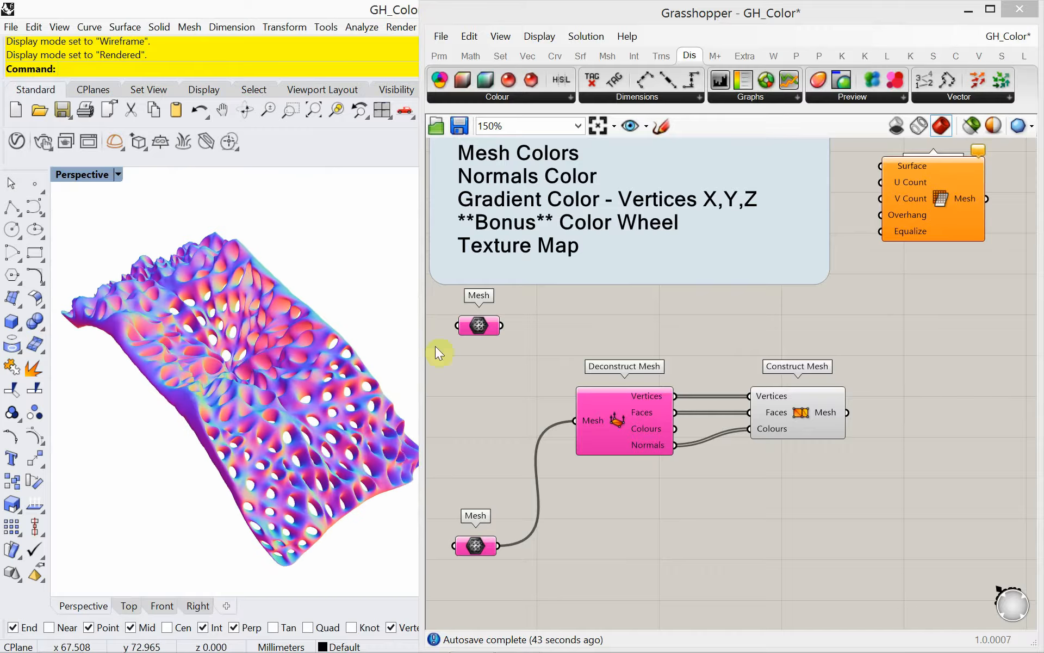
{"action": "left_click_drag", "start_coordinate": [500, 326], "coordinate": [574, 421], "text": "shift"}
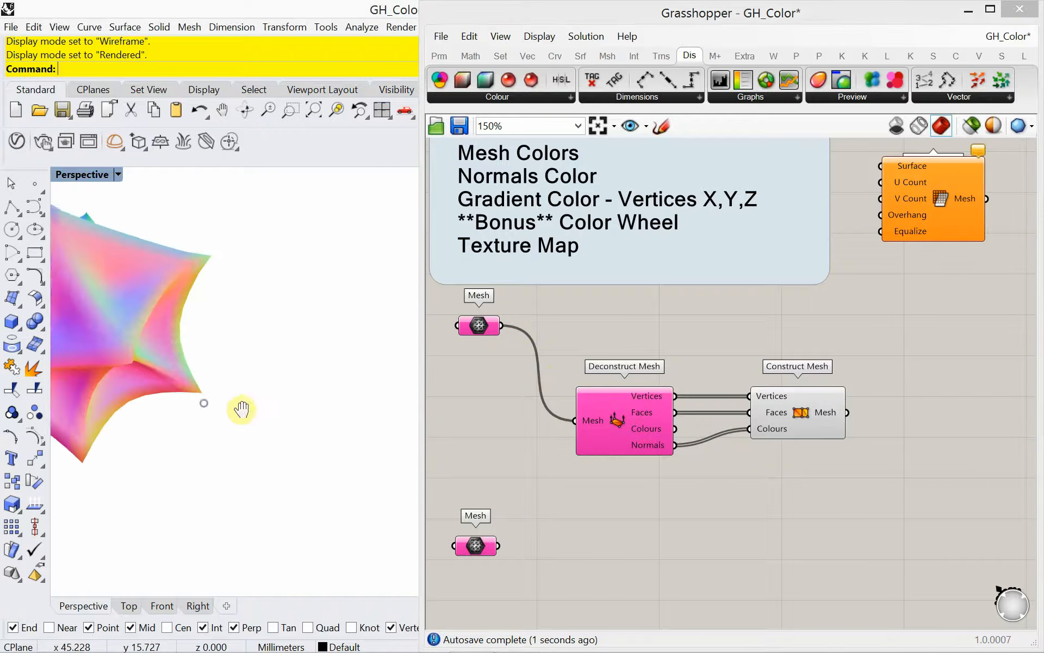
{"action": "right_click_drag", "start_coordinate": [241, 409], "coordinate": [294, 367]}
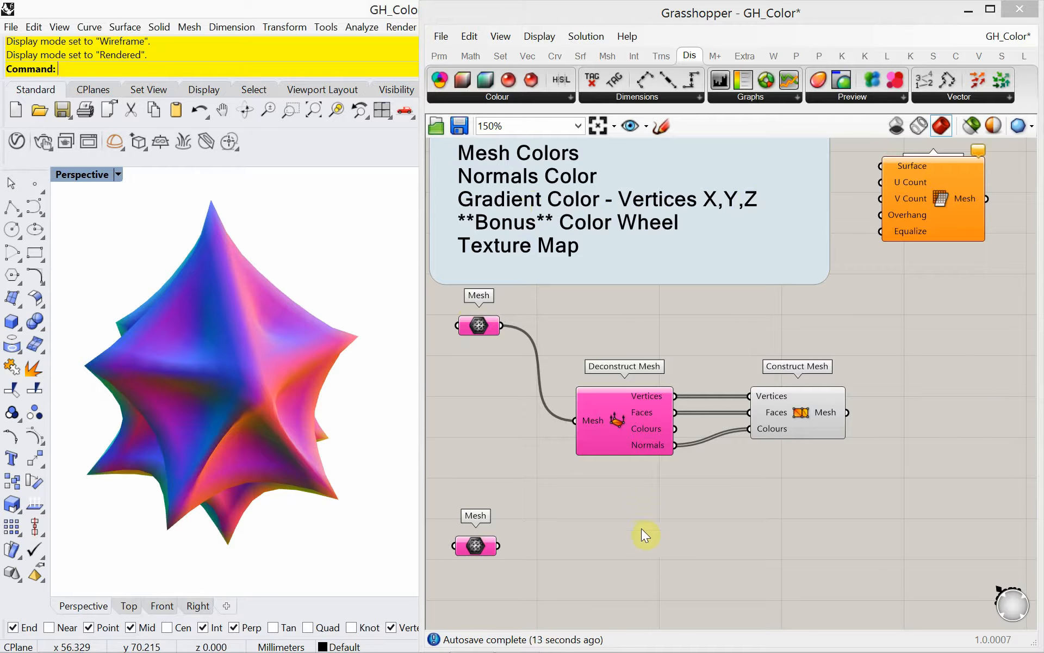
Add a Gradient component and place it below Deconstruct Mesh
{"action": "right_click_drag", "start_coordinate": [641, 528], "coordinate": [626, 512]}
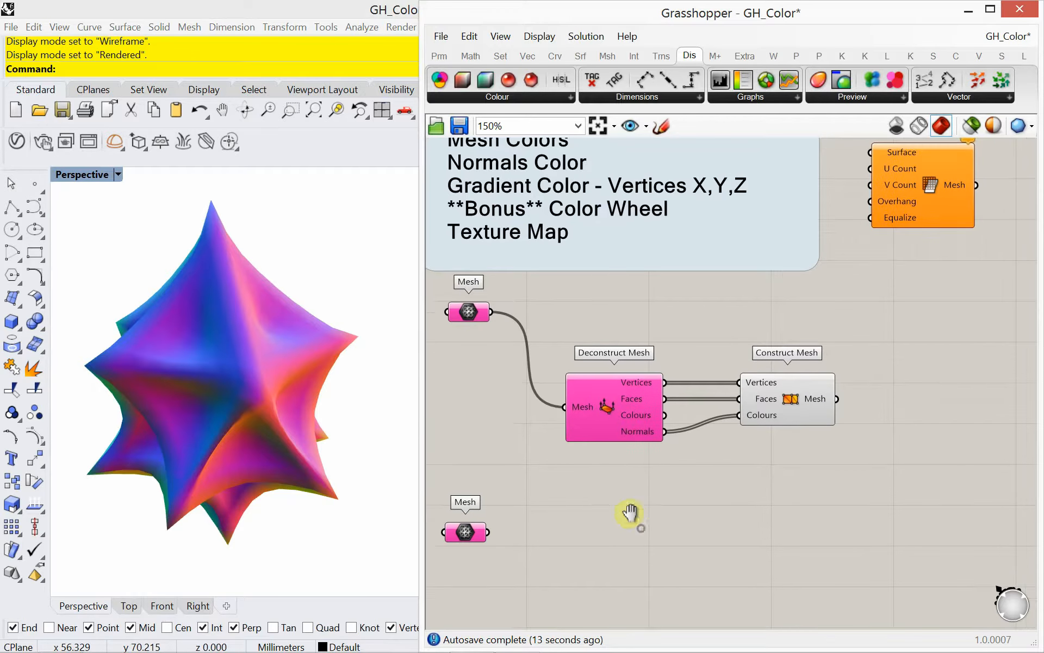
{"action": "double_click", "coordinate": [692, 505]}
{"action": "type", "text": "gr"}
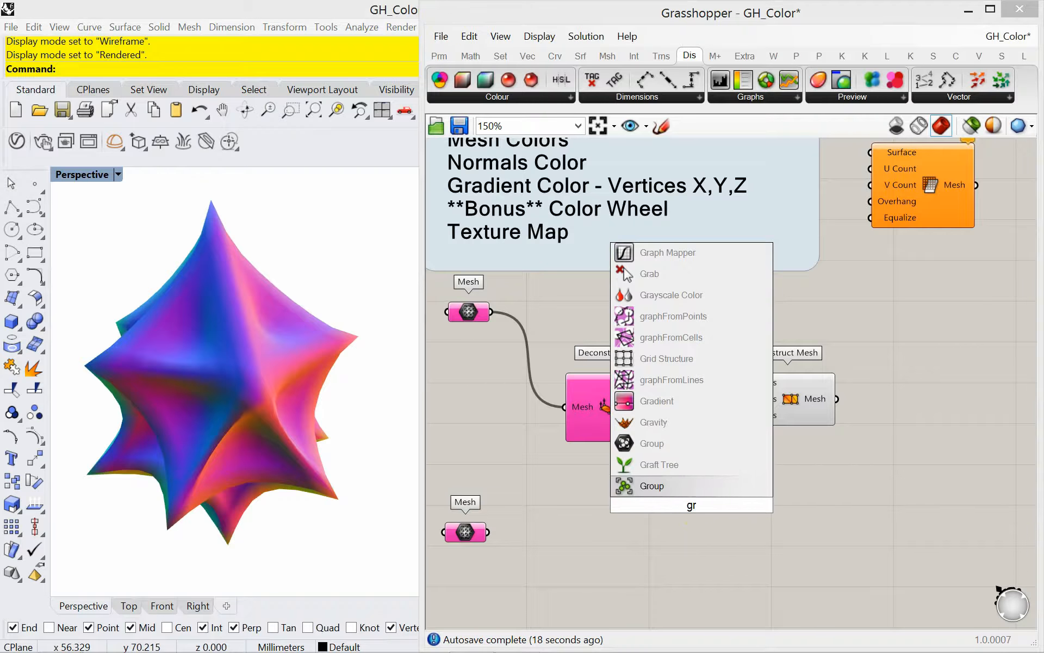
{"action": "left_click", "coordinate": [710, 405]}
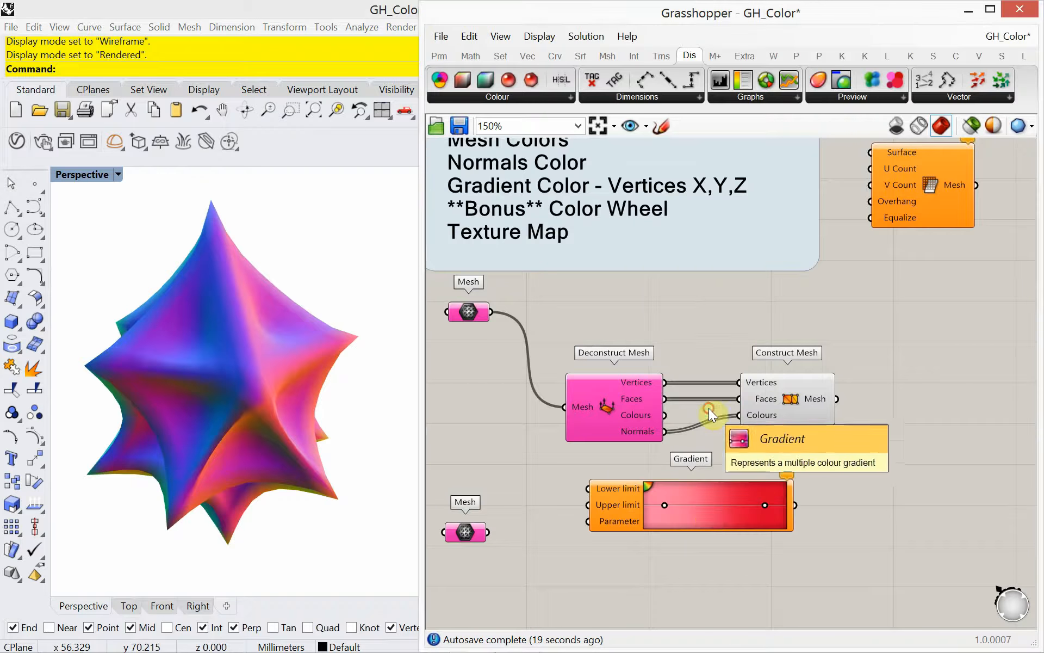
{"action": "left_click_drag", "start_coordinate": [623, 530], "coordinate": [604, 536]}
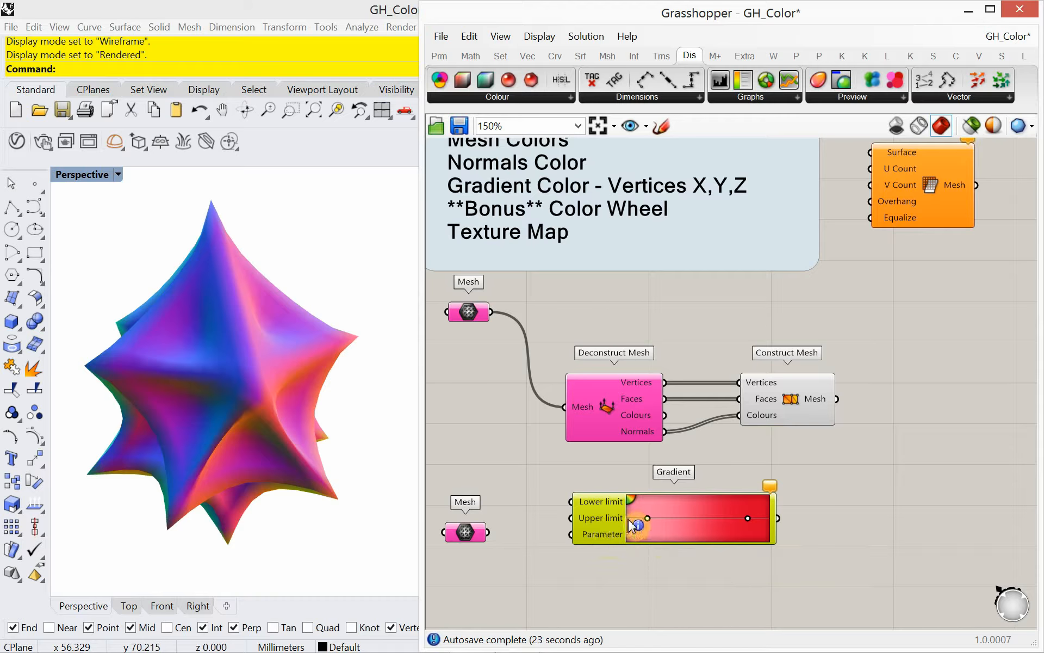
{"action": "left_click", "coordinate": [601, 533], "text": "ctrl+alt"}
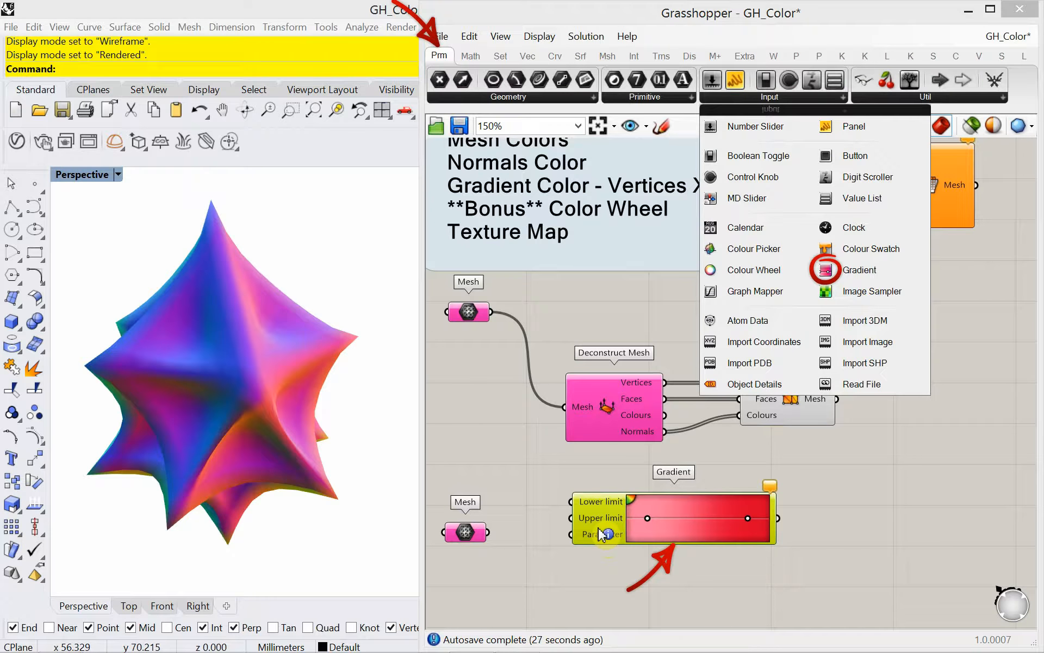
{"action": "left_click_drag", "start_coordinate": [599, 512], "coordinate": [630, 514]}
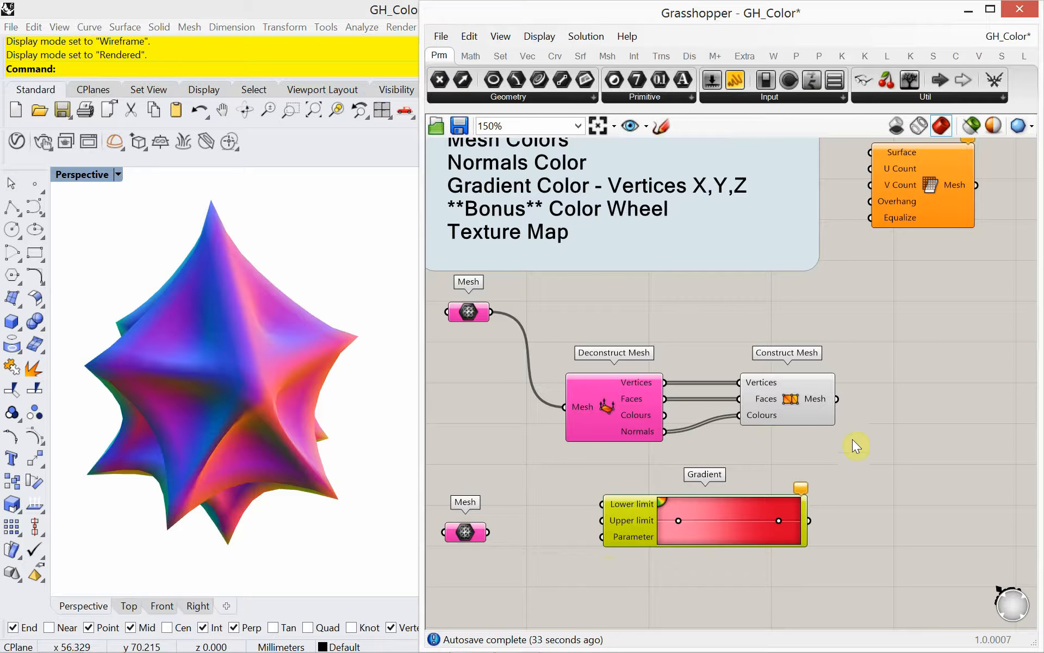
Move Construct Mesh farther from Deconstruct Mesh and replace the source of its Colours input with the Gradient output
{"action": "left_click", "coordinate": [809, 411], "text": "shift"}
{"action": "left_click_drag", "start_coordinate": [808, 410], "coordinate": [874, 400]}
{"action": "left_click", "coordinate": [830, 457]}
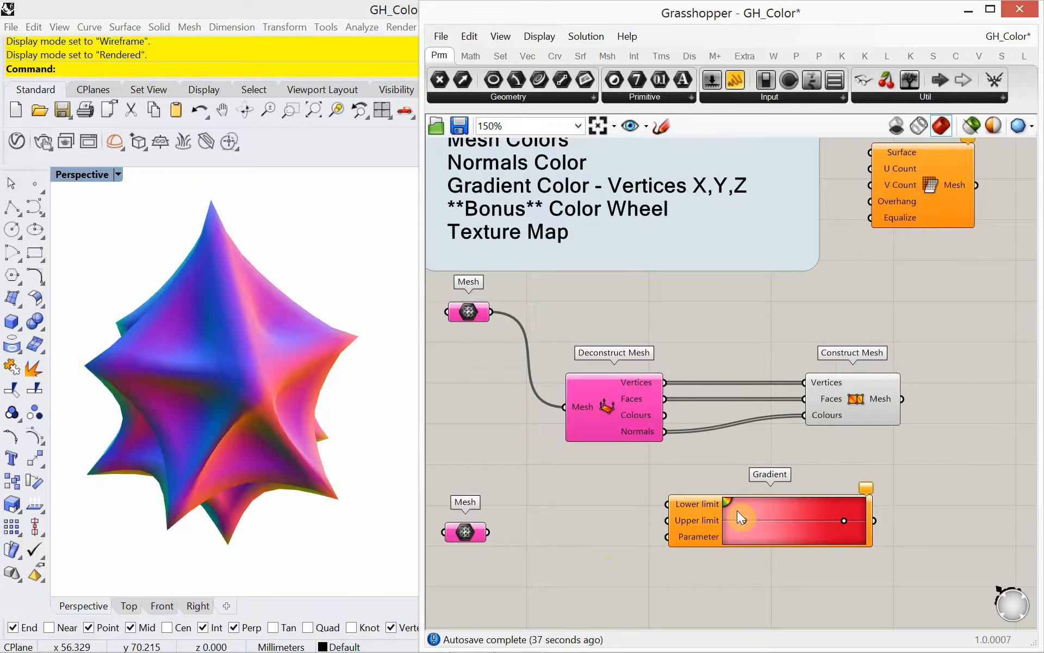
{"action": "left_click_drag", "start_coordinate": [691, 531], "coordinate": [628, 530]}
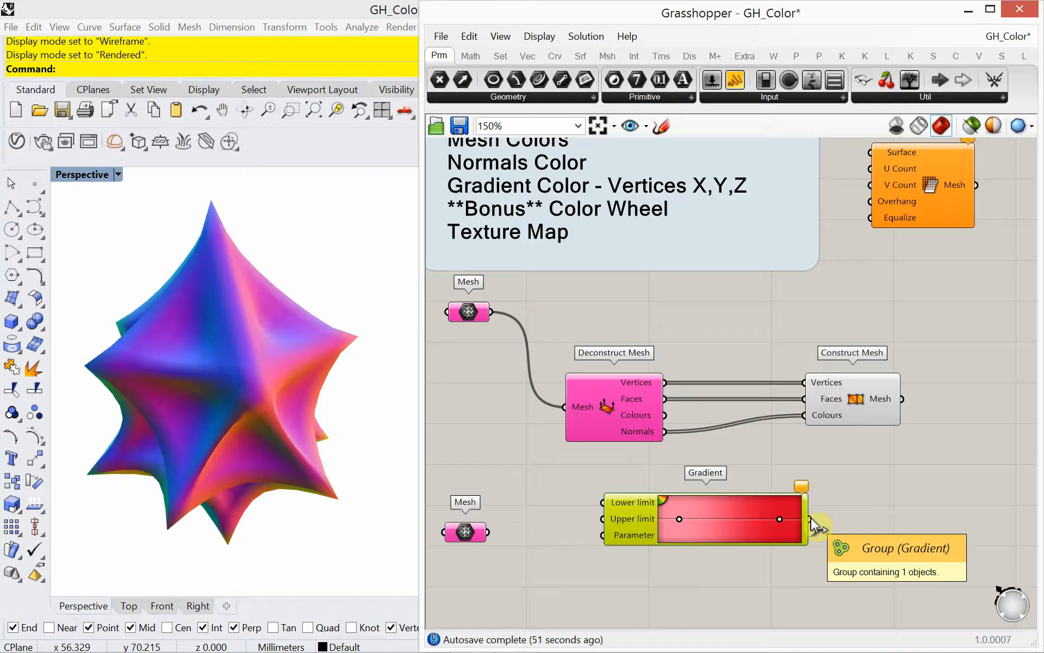
{"action": "left_click_drag", "start_coordinate": [811, 518], "coordinate": [922, 518]}
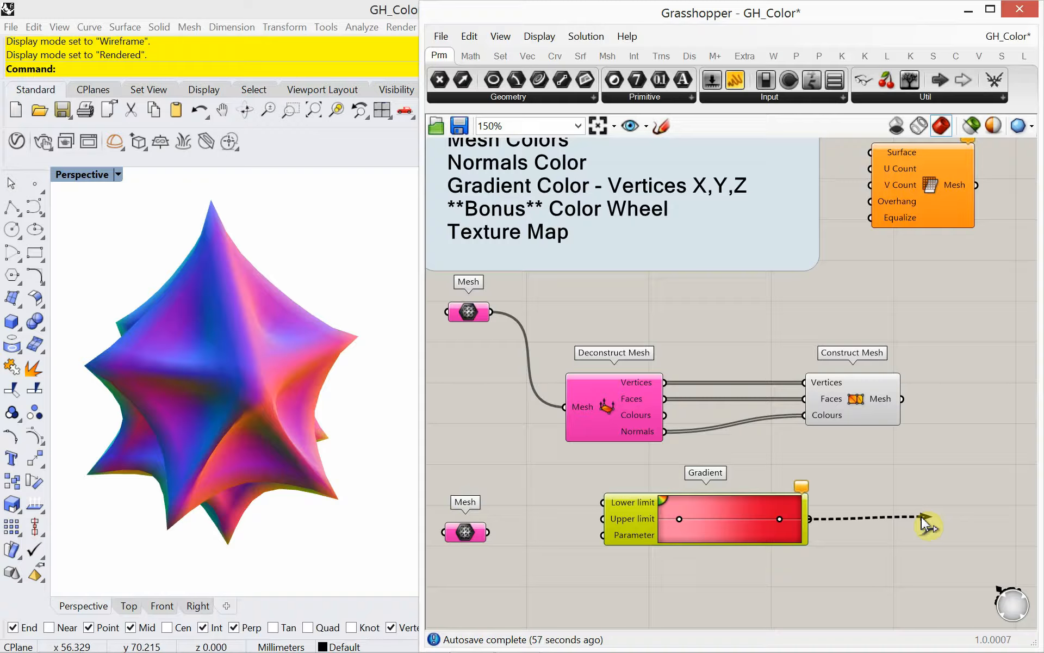
{"action": "left_click_drag", "start_coordinate": [922, 518], "coordinate": [804, 415]}
{"action": "left_click_drag", "start_coordinate": [647, 541], "coordinate": [624, 538]}
{"action": "left_click", "coordinate": [603, 562]}
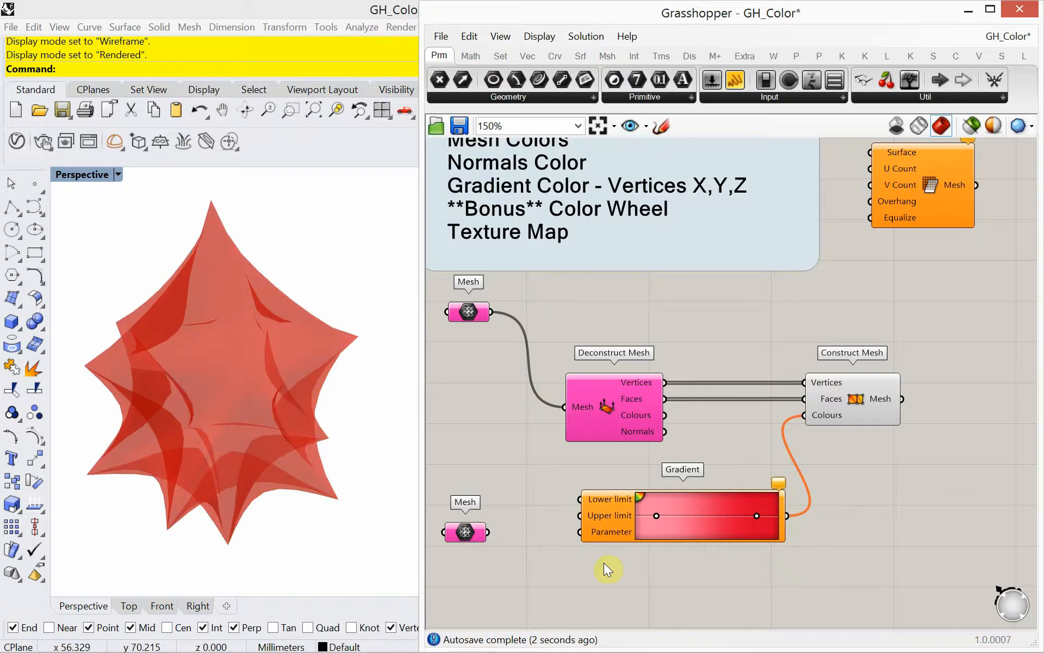
Move the lower Mesh parameter farther down, clear of the space beside the Gradient inputs
{"action": "right_click_drag", "start_coordinate": [532, 530], "coordinate": [631, 490]}
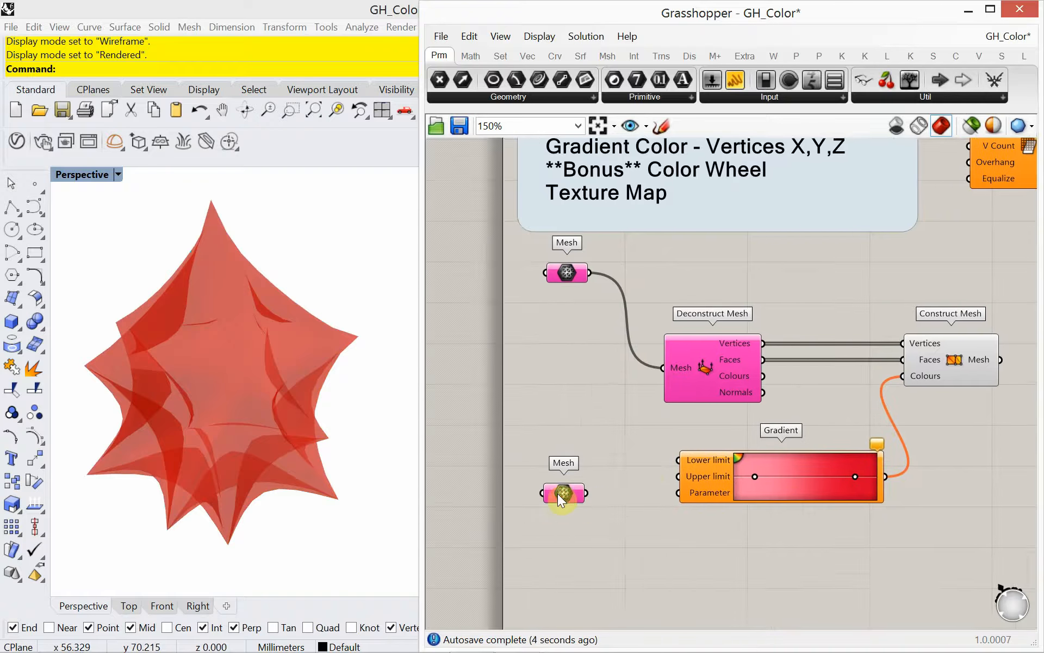
{"action": "left_click_drag", "start_coordinate": [557, 494], "coordinate": [544, 574]}
{"action": "right_click_drag", "start_coordinate": [619, 484], "coordinate": [553, 498]}
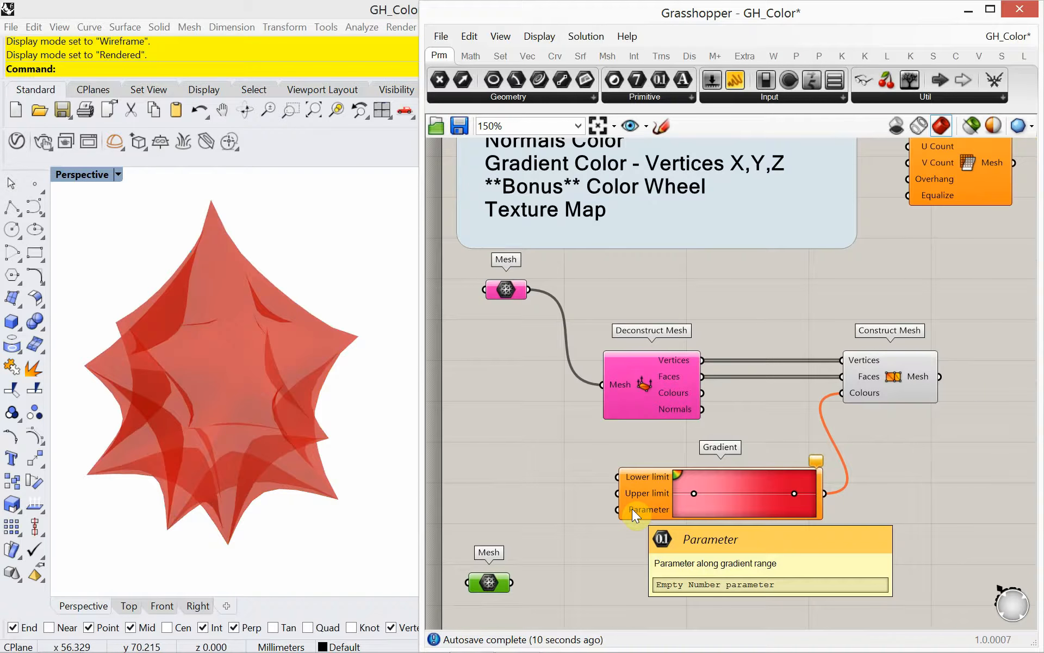
Add a Number Slider set to 0.3 and wire it into the Parameter input of Gradient
{"action": "double_click", "coordinate": [513, 511]}
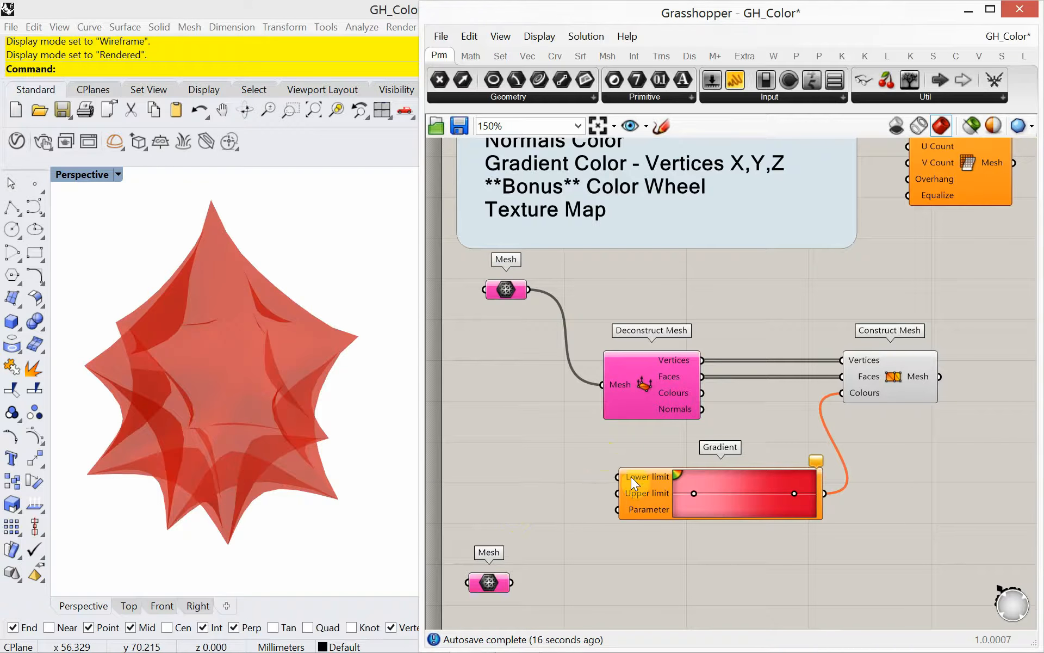
{"action": "mouse_move", "coordinate": [631, 476]}
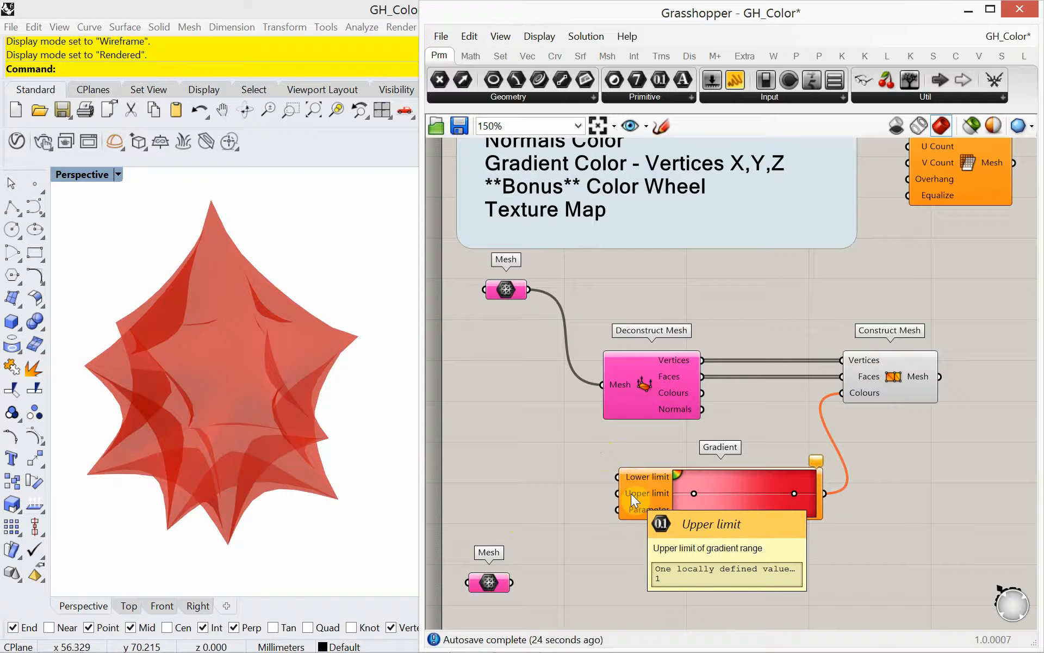
{"action": "double_click", "coordinate": [531, 499]}
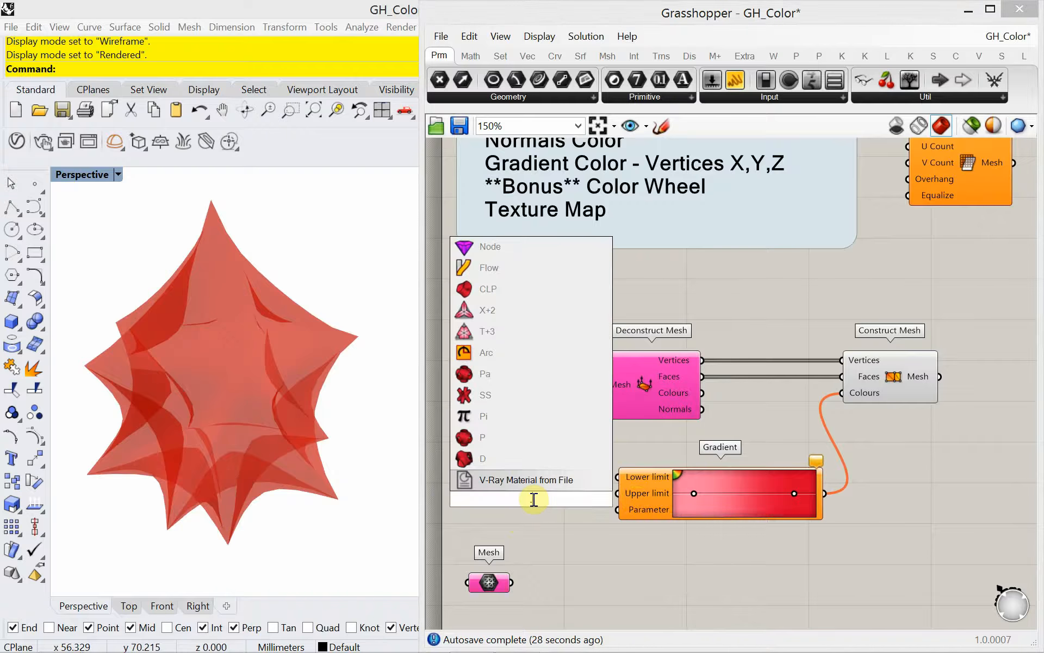
{"action": "type", "text": "3"}
{"action": "key", "text": "Return"}
{"action": "left_click_drag", "start_coordinate": [565, 504], "coordinate": [543, 526]}
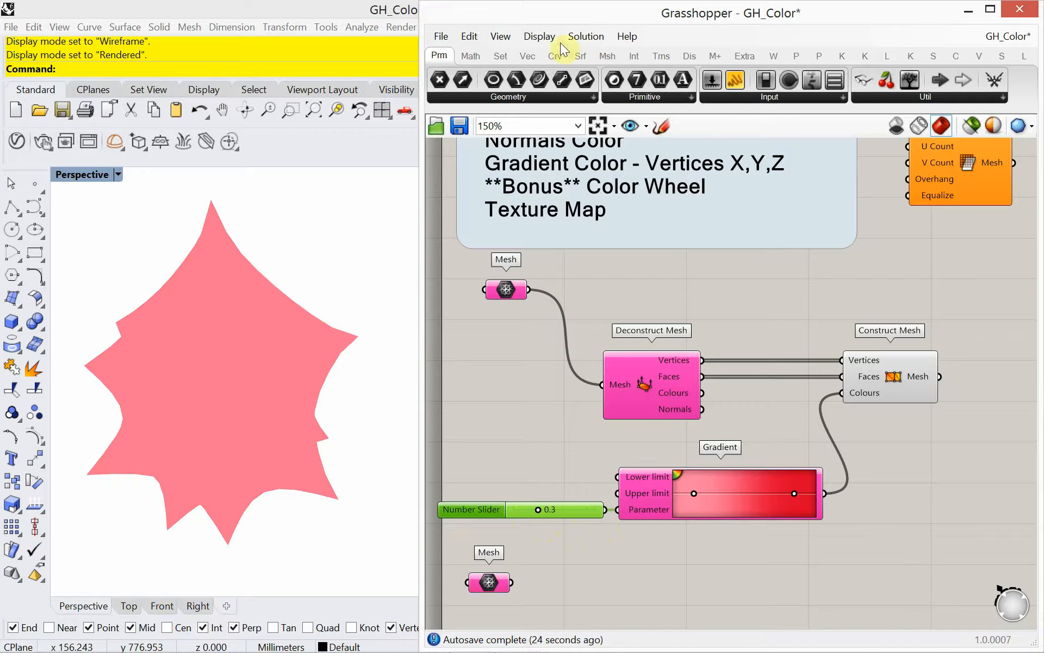
Turn on Preview Mesh Edges and inspect the star mesh with its edges shown
{"action": "left_click", "coordinate": [539, 39]}
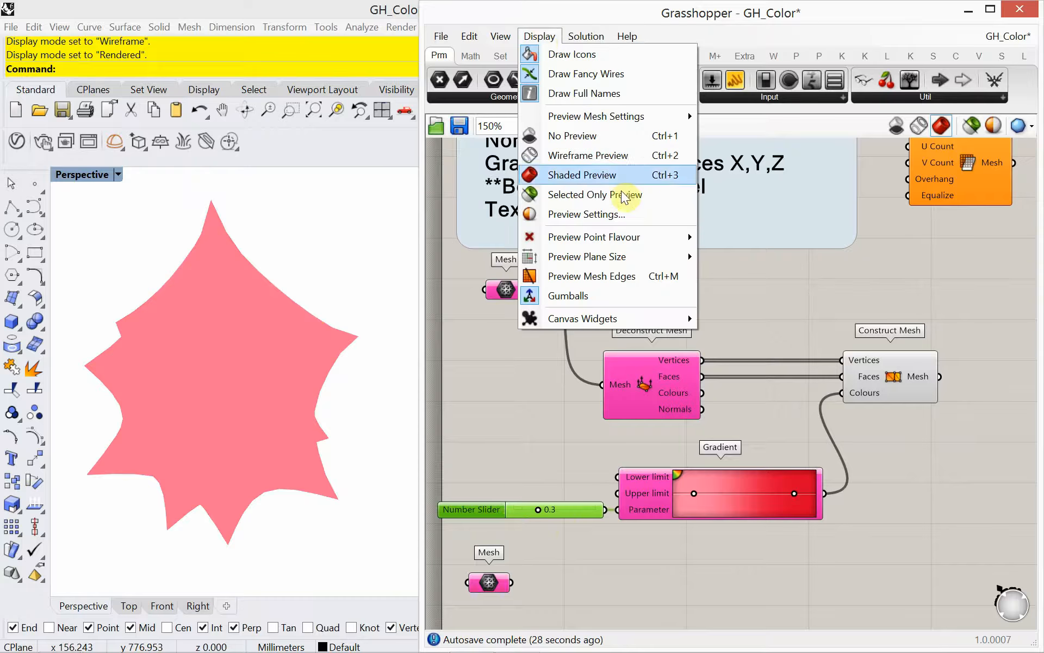
{"action": "left_click", "coordinate": [627, 276]}
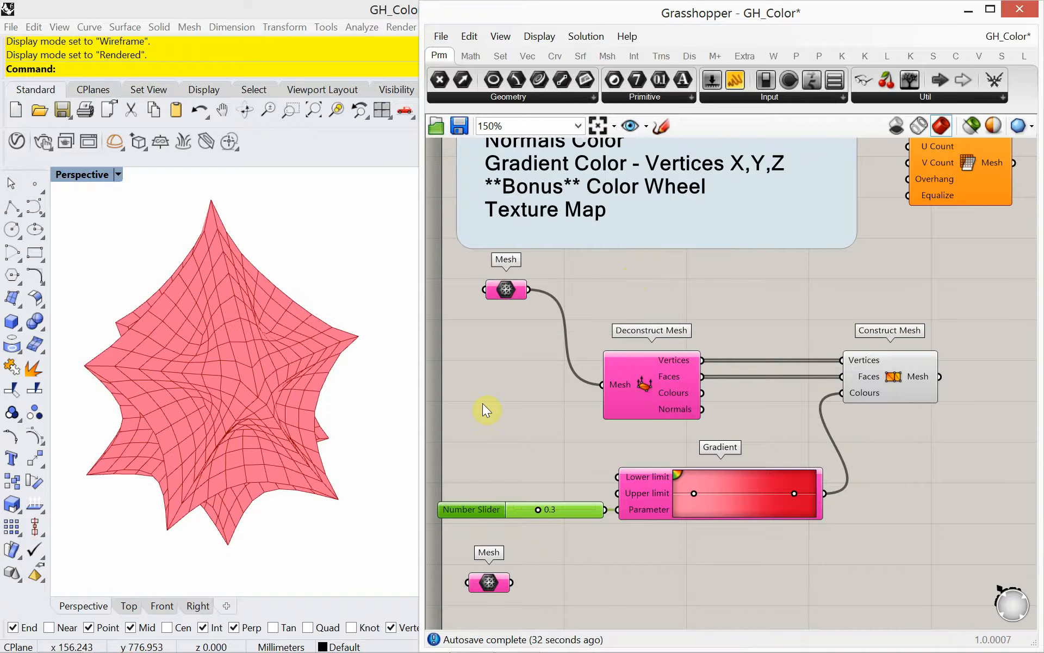
{"action": "key", "text": "ctrl+m"}
{"action": "key", "text": "ctrl+m"}
{"action": "left_click", "coordinate": [242, 432]}
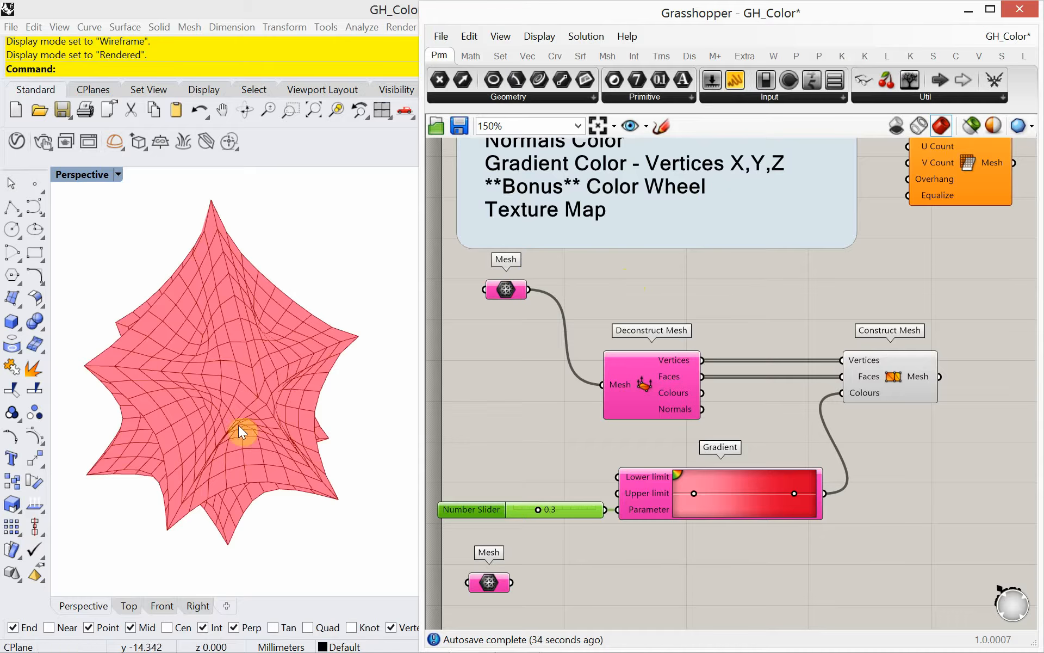
{"action": "right_click_drag", "start_coordinate": [242, 433], "coordinate": [255, 402]}
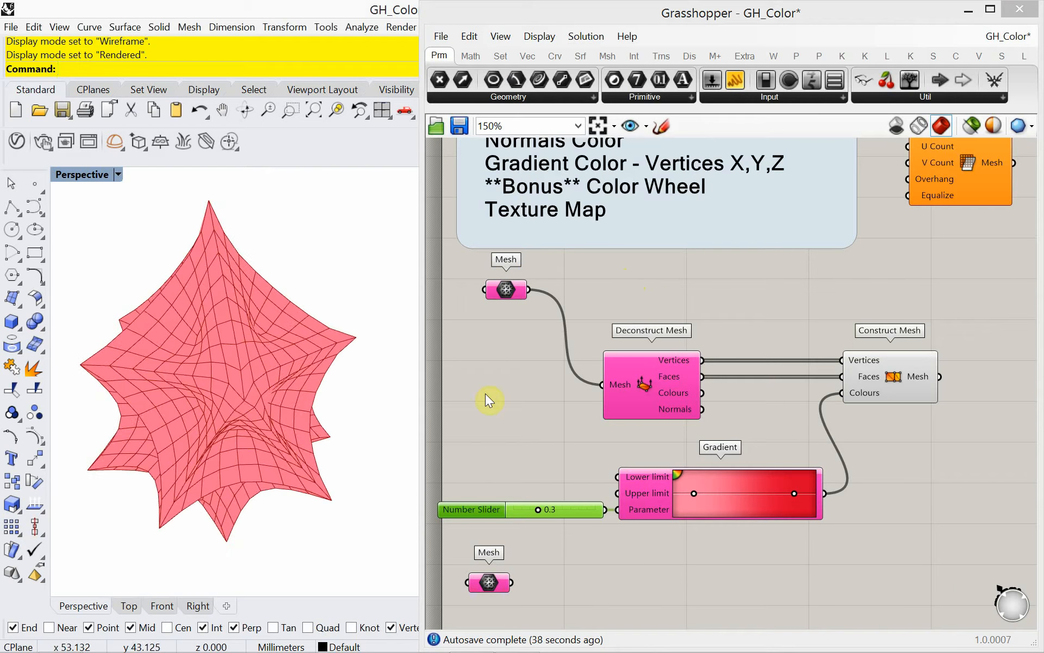
Set the Number Slider to 0.2 and apply the white-to-black preset to the Gradient
{"action": "mouse_move", "coordinate": [542, 511]}
{"action": "left_mouse_down"}
{"action": "mouse_move", "coordinate": [512, 513]}
{"action": "mouse_move", "coordinate": [554, 521]}
{"action": "mouse_move", "coordinate": [531, 516]}
{"action": "mouse_move", "coordinate": [534, 504]}
{"action": "left_mouse_up"}
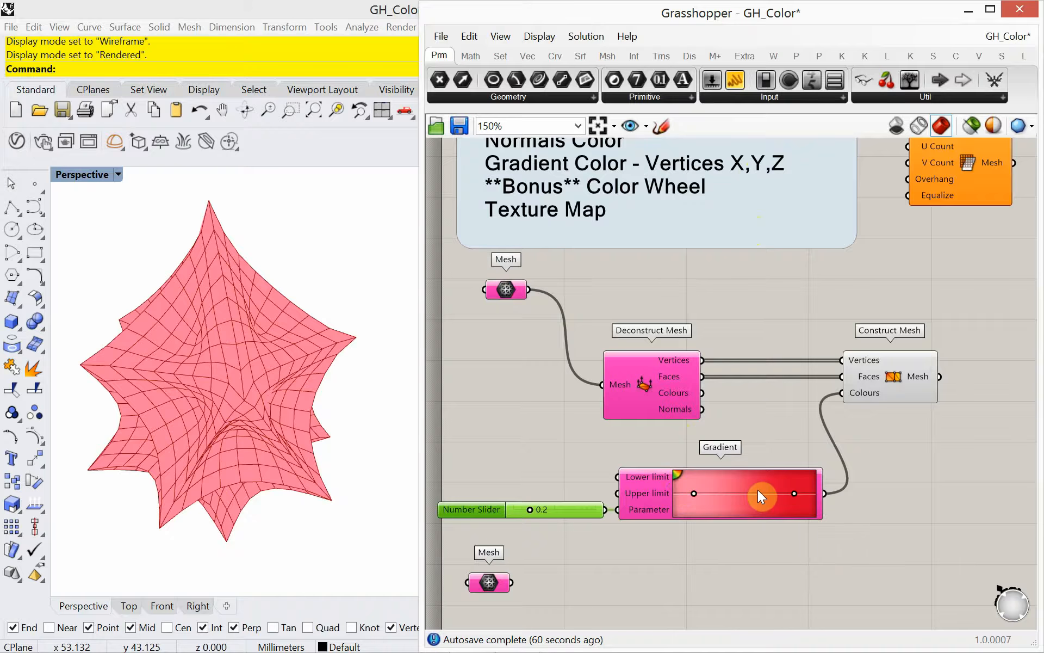
{"action": "right_click", "coordinate": [677, 475]}
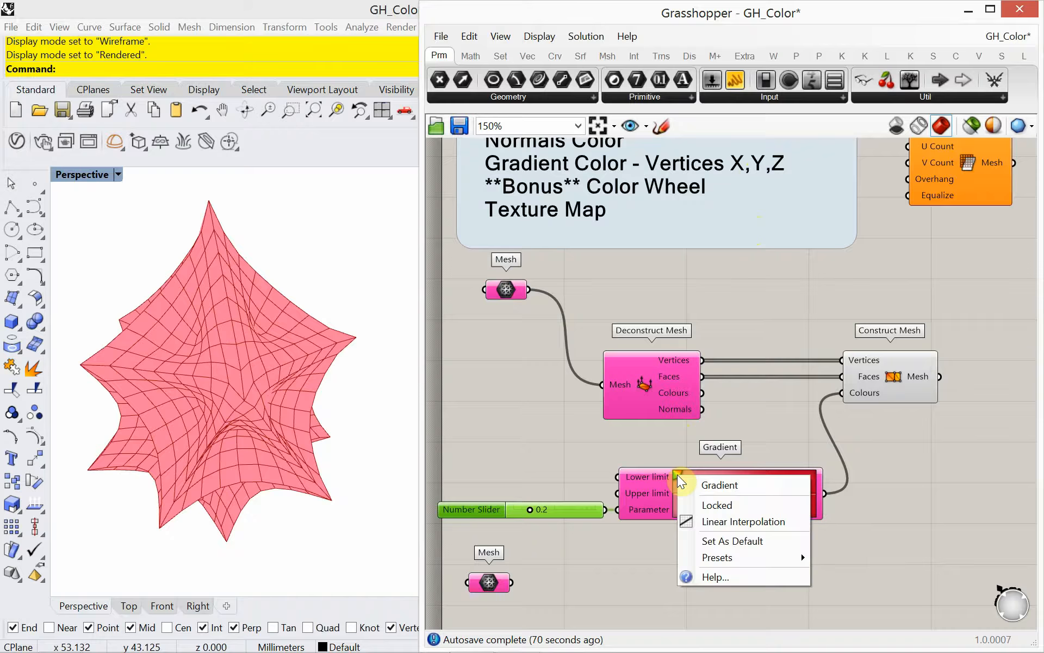
{"action": "mouse_move", "coordinate": [749, 553]}
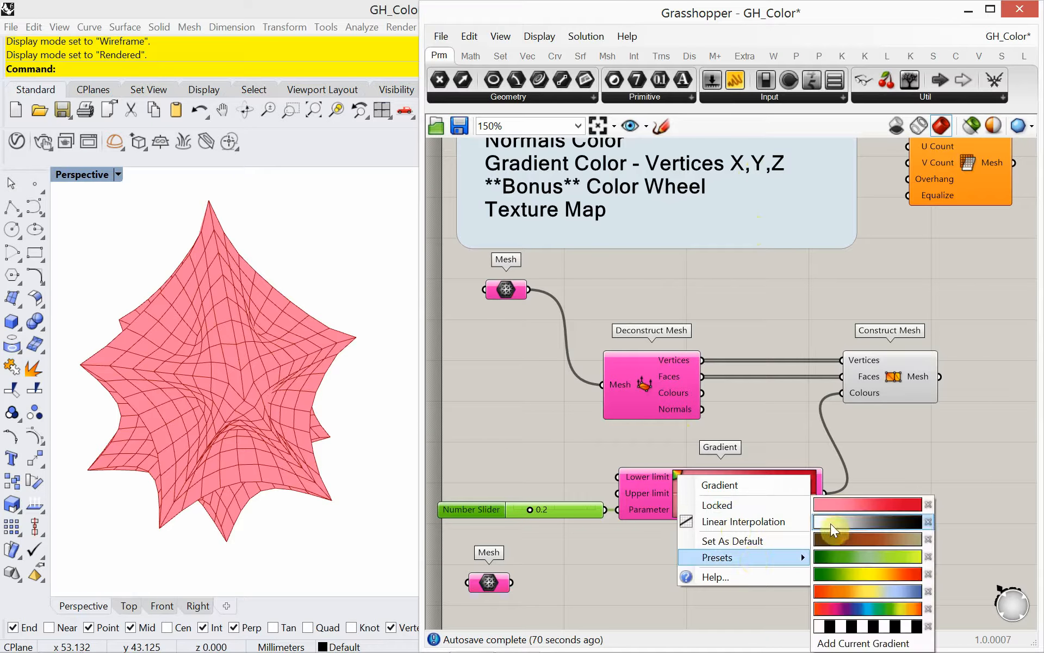
{"action": "left_click", "coordinate": [876, 523]}
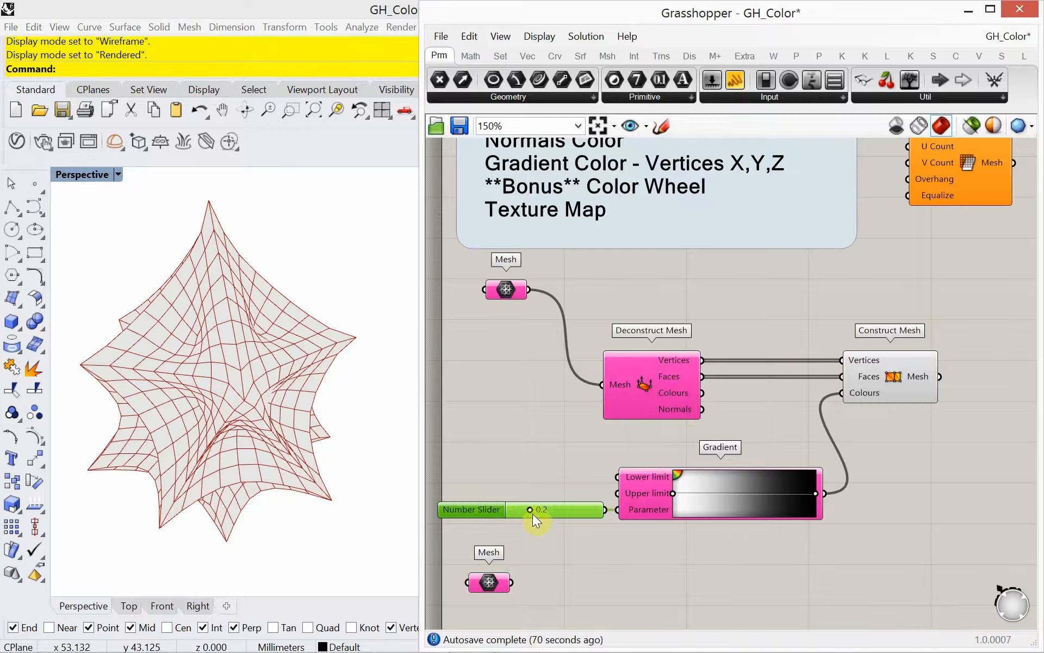
Set the Number Slider to 0.4 and delete it from the Gradient's Parameter input
{"action": "mouse_move", "coordinate": [533, 517]}
{"action": "left_mouse_down"}
{"action": "mouse_move", "coordinate": [585, 527]}
{"action": "mouse_move", "coordinate": [529, 518]}
{"action": "mouse_move", "coordinate": [575, 527]}
{"action": "mouse_move", "coordinate": [549, 521]}
{"action": "left_mouse_up"}
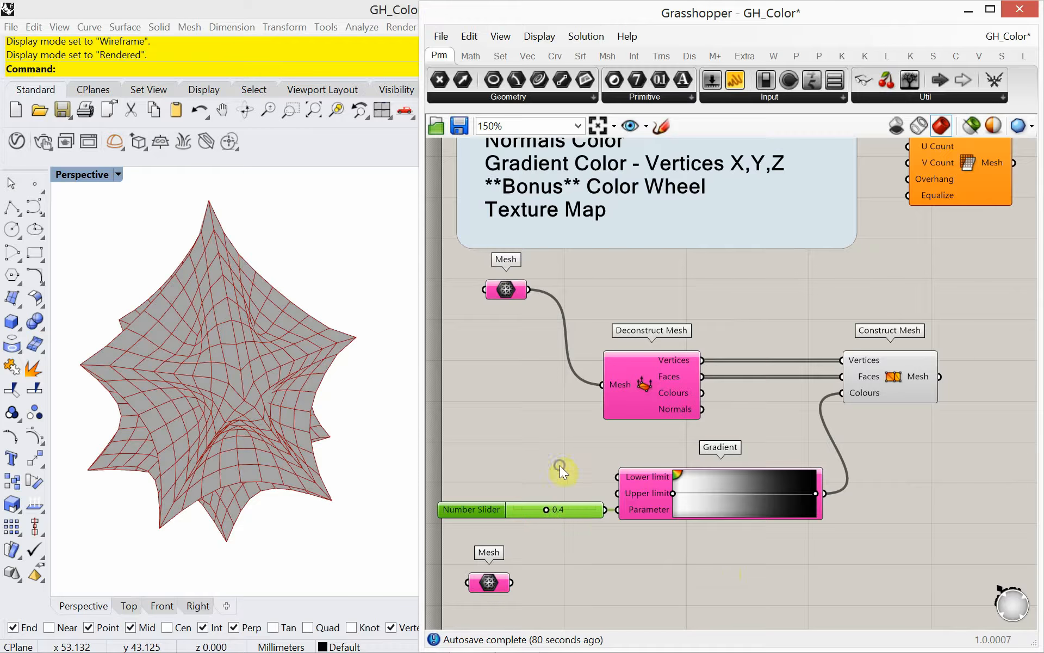
{"action": "right_click_drag", "start_coordinate": [560, 465], "coordinate": [588, 433]}
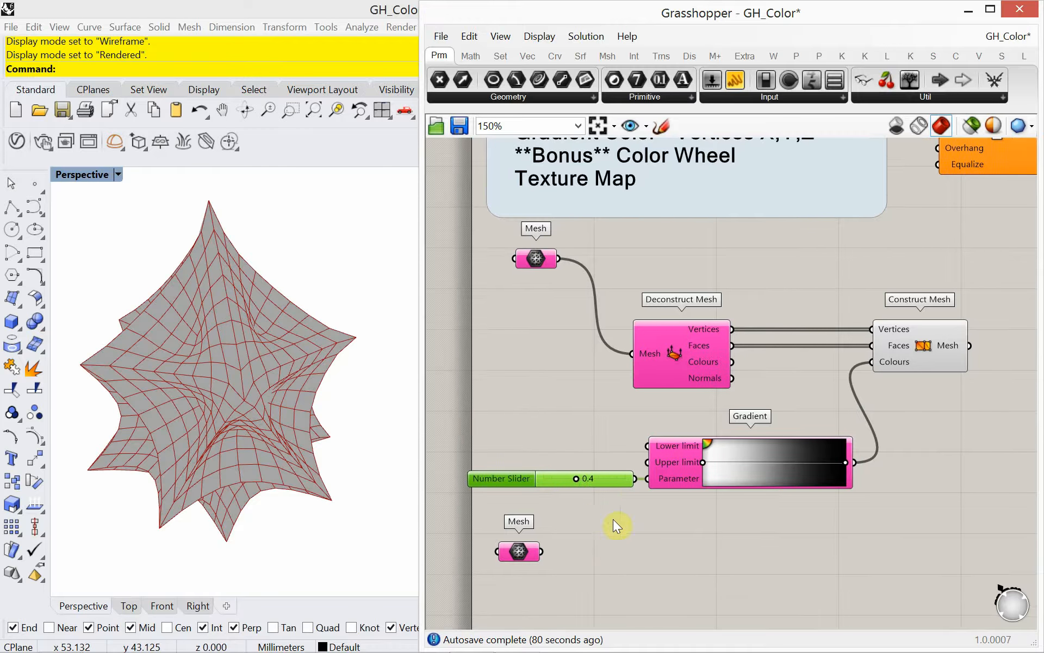
{"action": "left_click_drag", "start_coordinate": [614, 520], "coordinate": [579, 451]}
{"action": "key", "text": "Delete"}
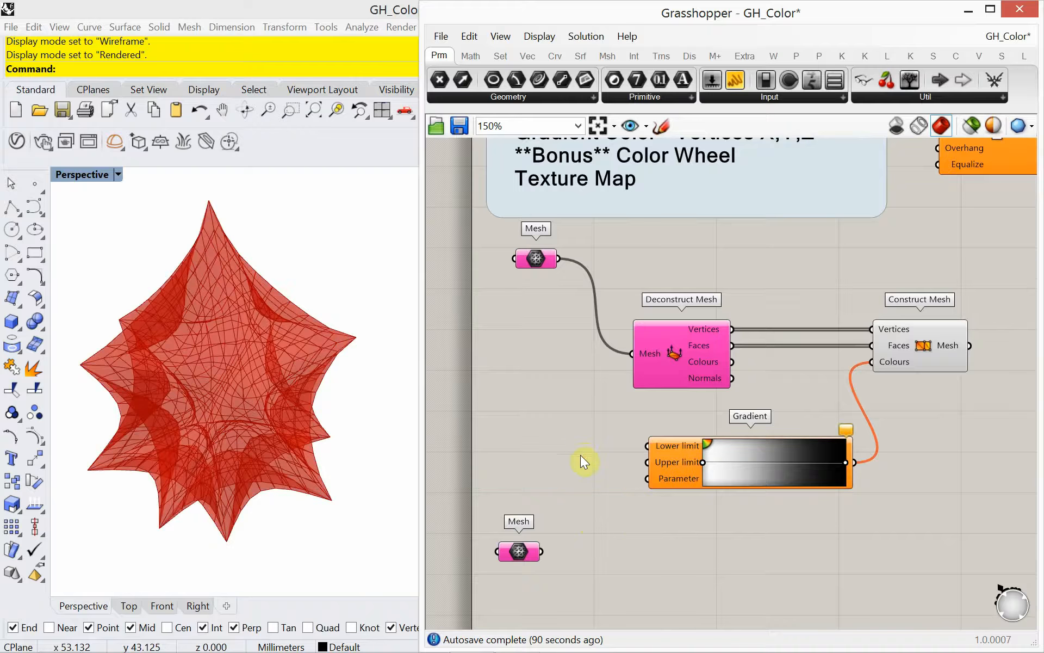
Add a Deconstruct component for splitting points into X, Y and Z, placed above the wires leaving Deconstruct Mesh
{"action": "right_click_drag", "start_coordinate": [687, 412], "coordinate": [651, 397]}
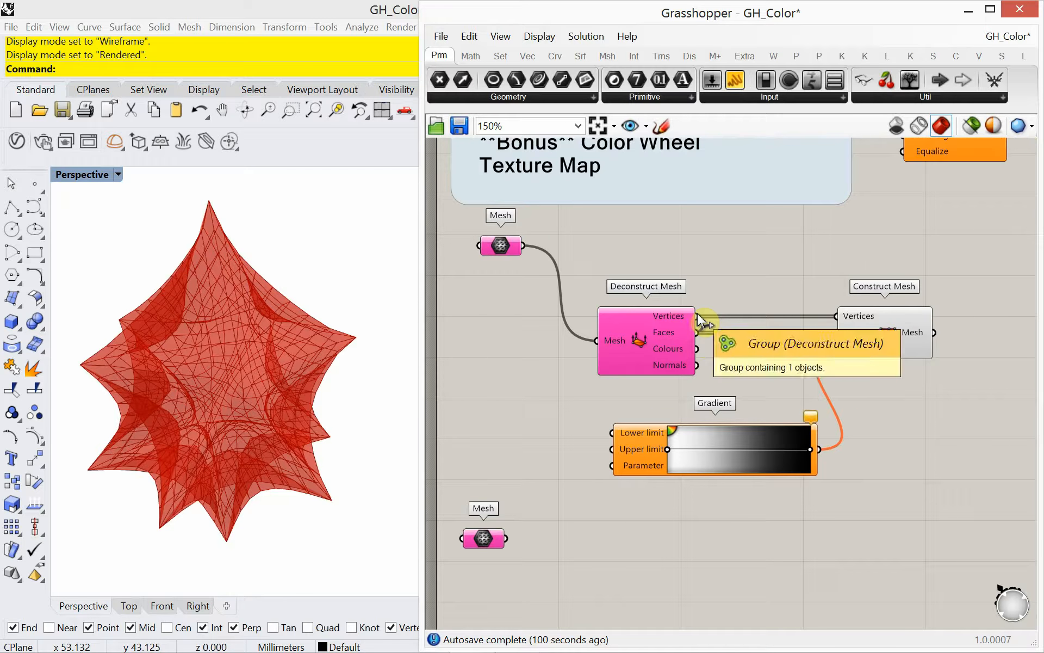
{"action": "right_click_drag", "start_coordinate": [775, 268], "coordinate": [758, 288]}
{"action": "double_click", "coordinate": [760, 287]}
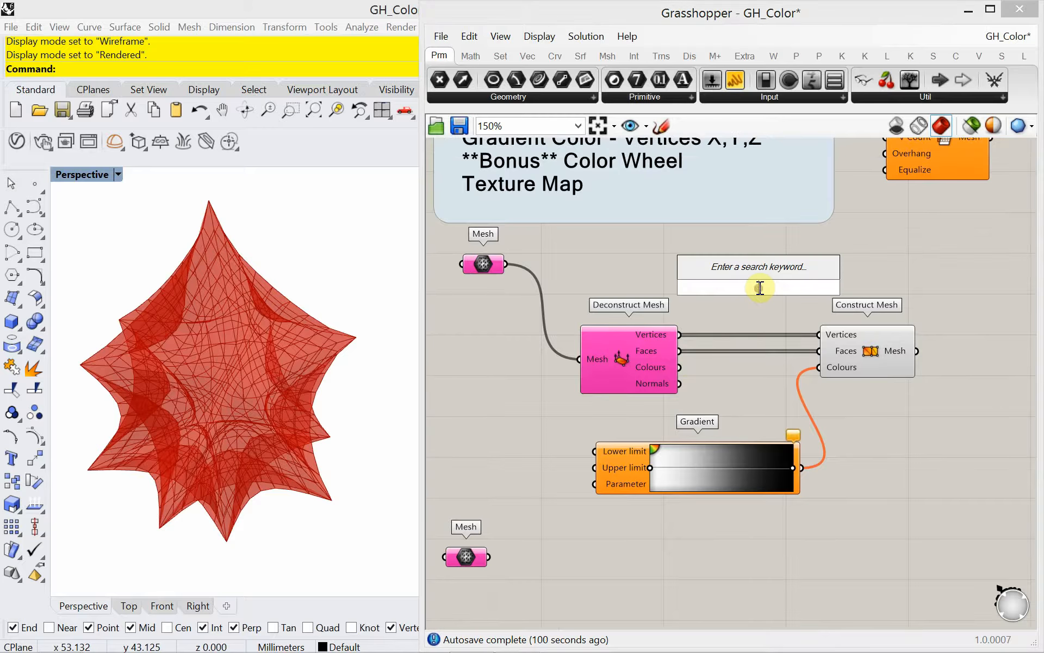
{"action": "type", "text": "dec"}
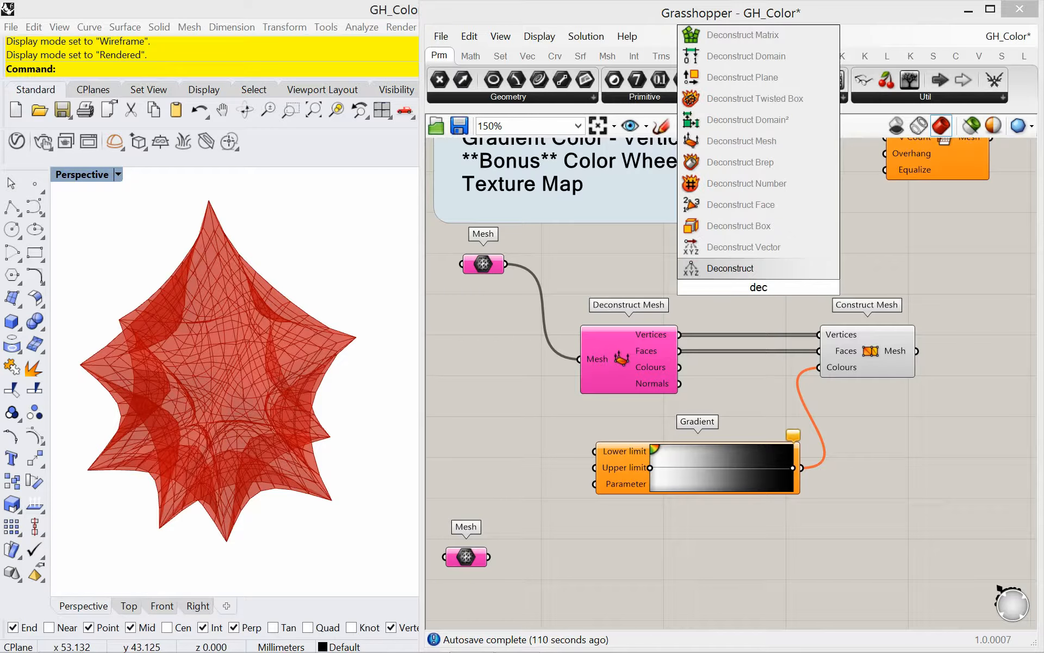
{"action": "type", "text": "onstruct"}
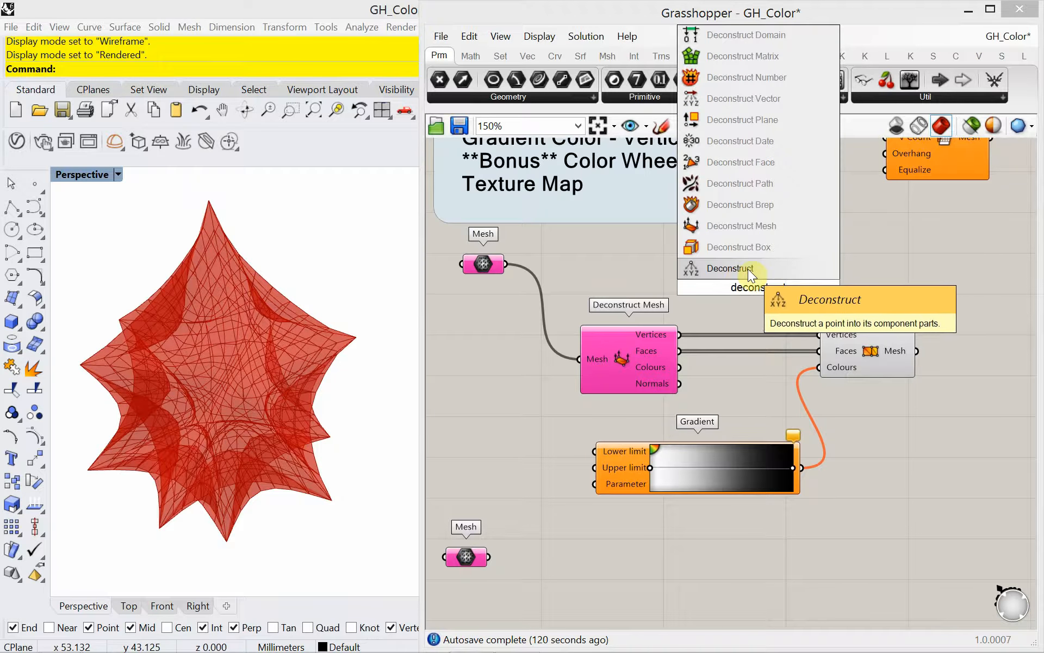
{"action": "left_click", "coordinate": [749, 269]}
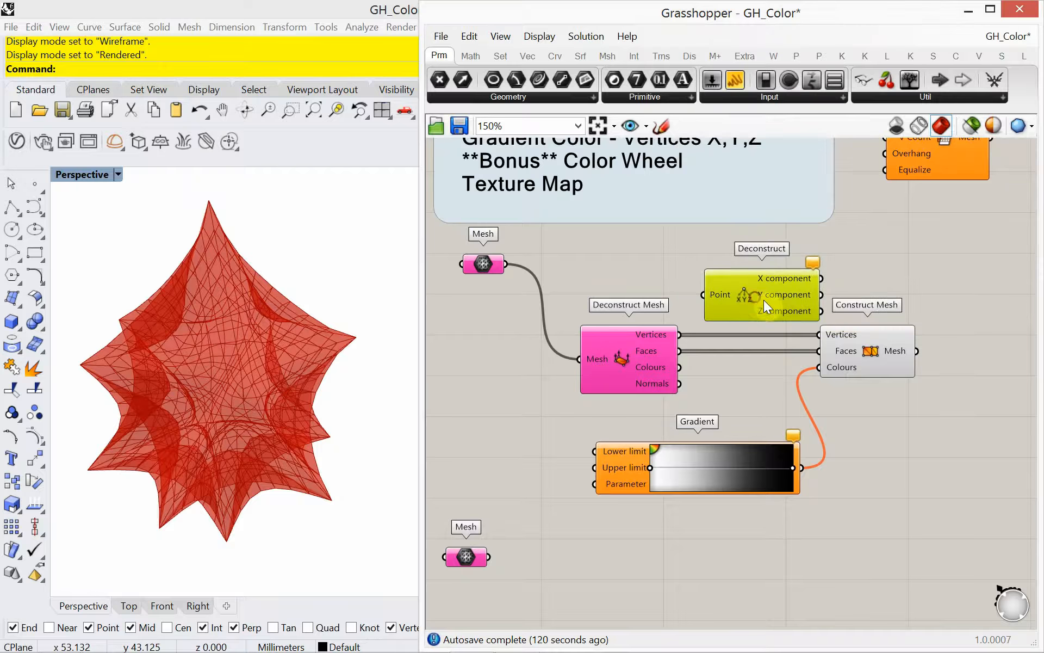
Delete the Construct Mesh component and move Deconstruct into the free space beside Deconstruct Mesh
{"action": "left_click_drag", "start_coordinate": [879, 354], "coordinate": [962, 352]}
{"action": "left_click", "coordinate": [905, 305]}
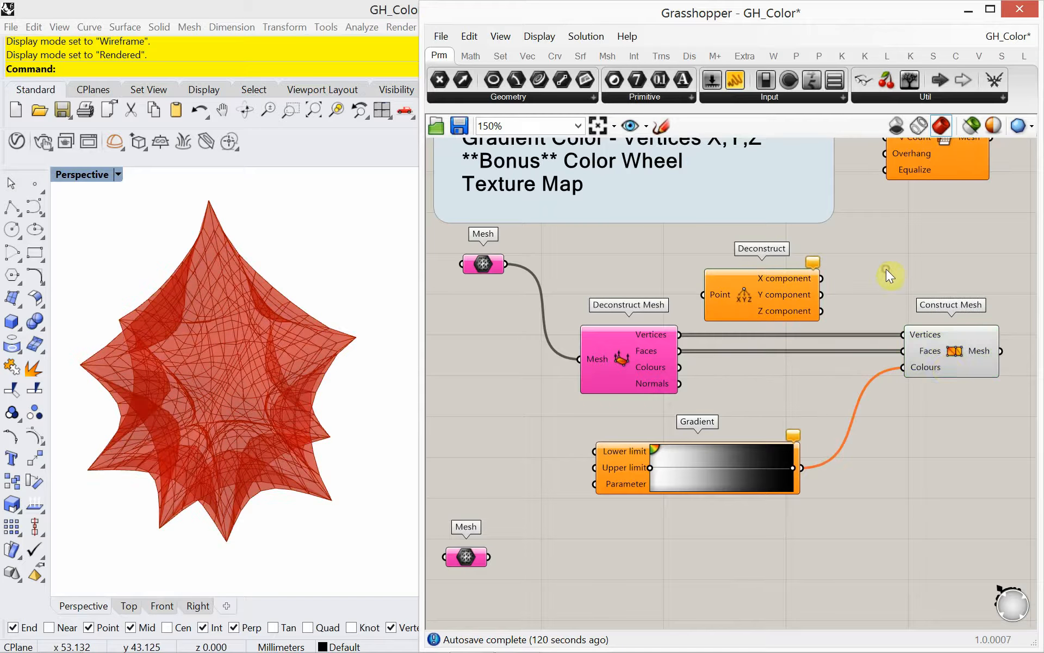
{"action": "left_click", "coordinate": [943, 364]}
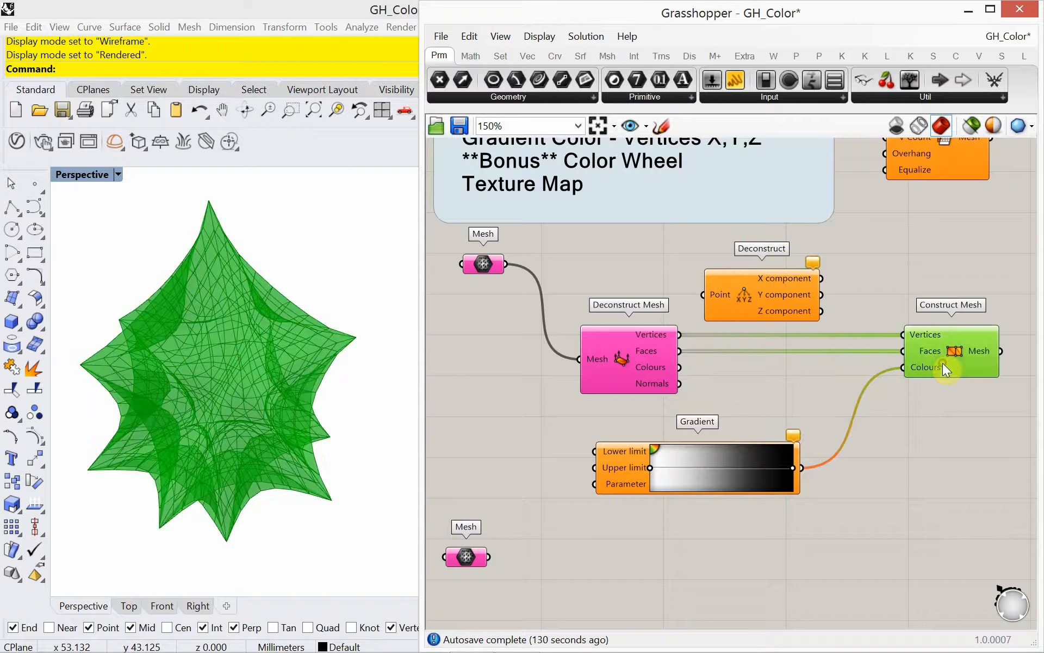
{"action": "key", "text": "Delete"}
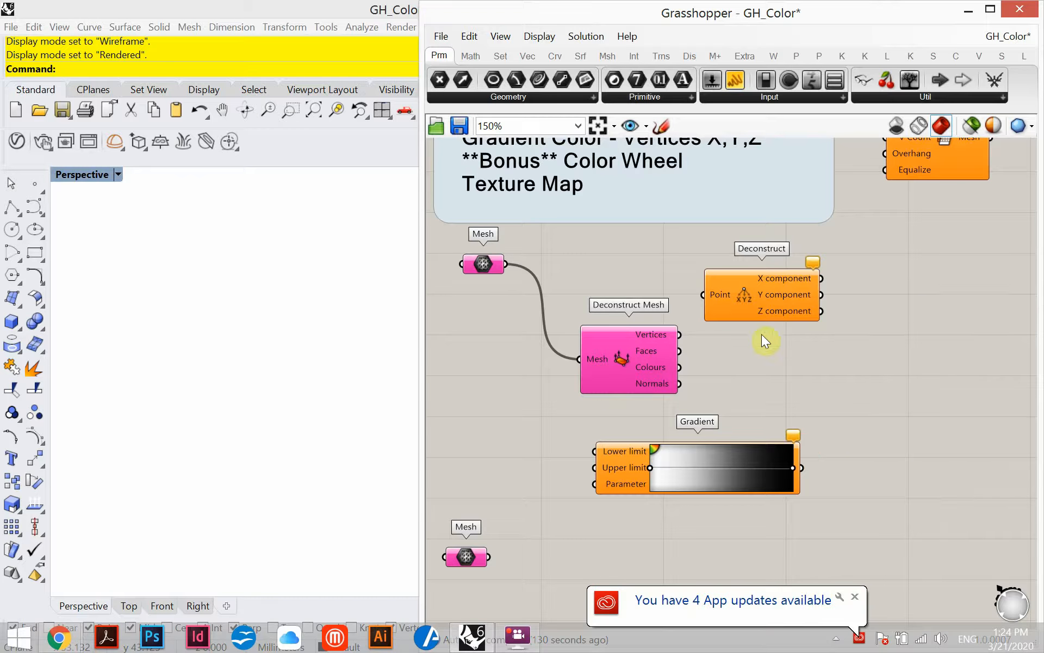
{"action": "left_click_drag", "start_coordinate": [746, 312], "coordinate": [857, 355]}
{"action": "left_click", "coordinate": [855, 597]}
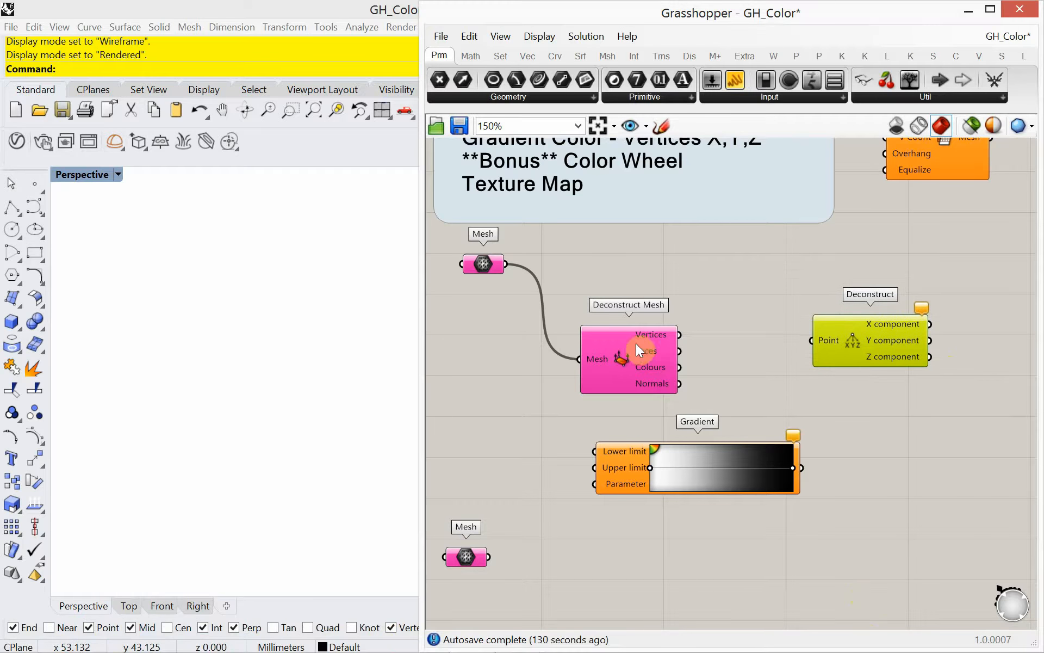
Add a Point parameter beside Deconstruct Mesh and wire the Vertices output into it
{"action": "mouse_move", "coordinate": [646, 335]}
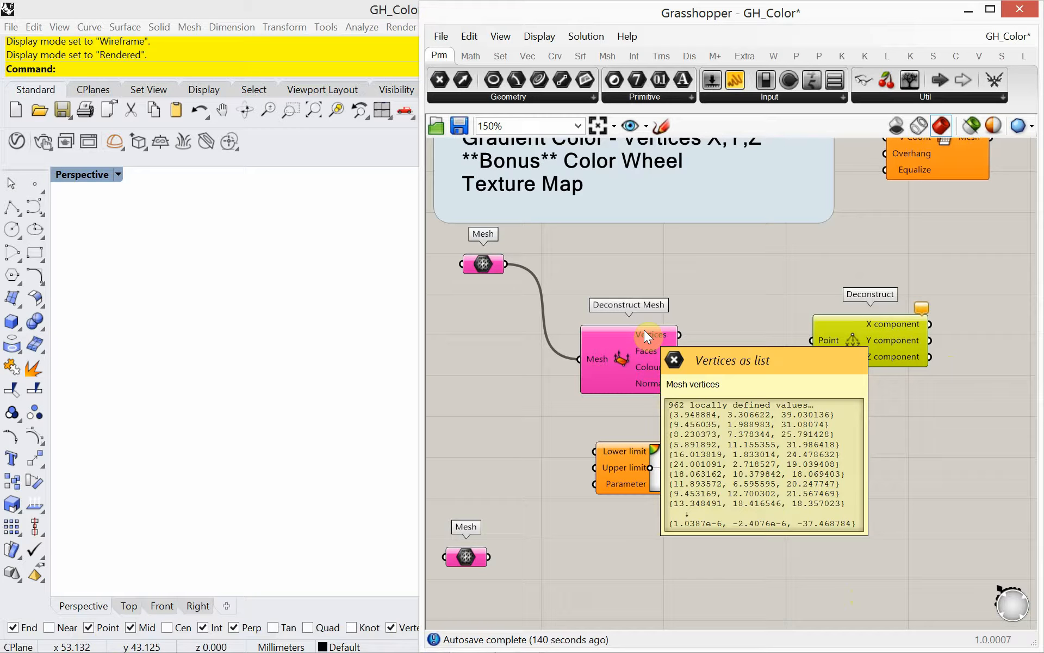
{"action": "double_click", "coordinate": [724, 322]}
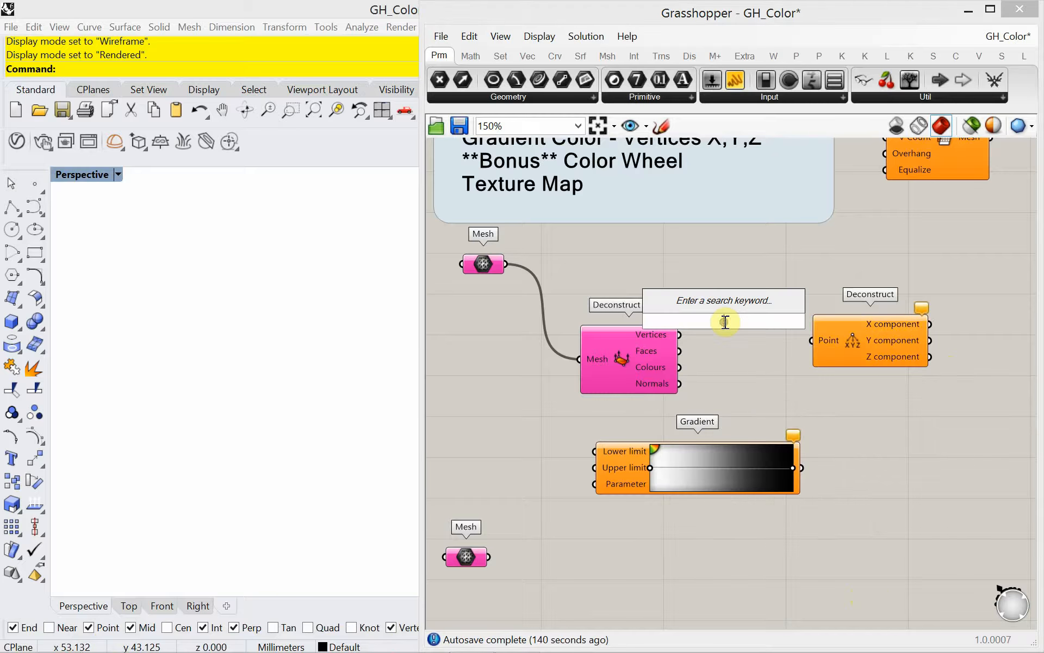
{"action": "type", "text": "ver"}
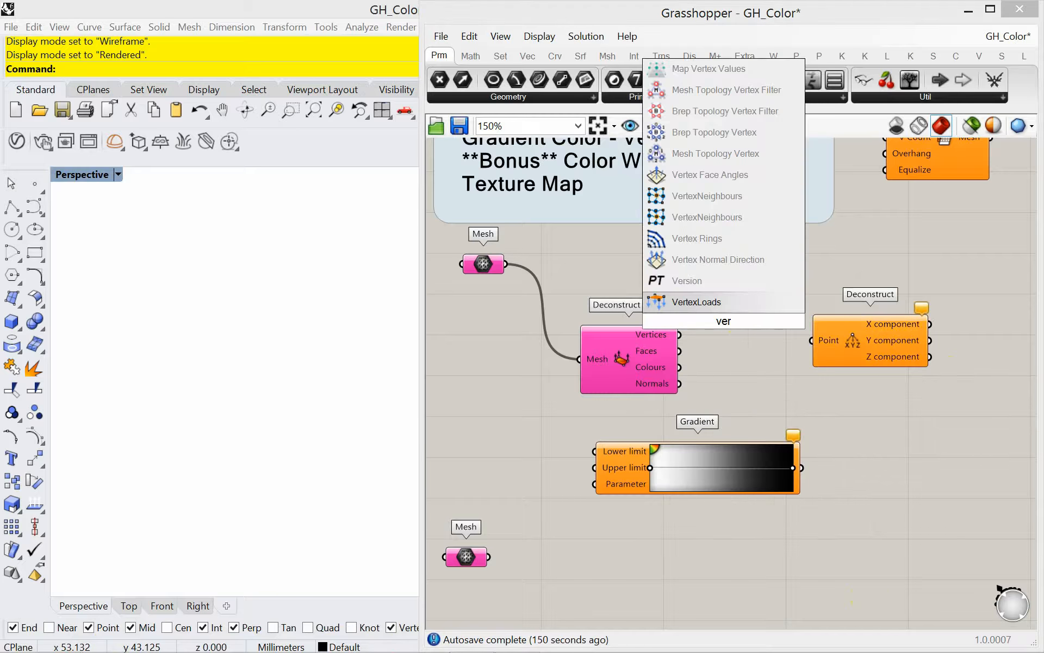
{"action": "key", "text": "BackSpace"}
{"action": "key", "text": "BackSpace"}
{"action": "key", "text": "BackSpace"}
{"action": "type", "text": "poin"}
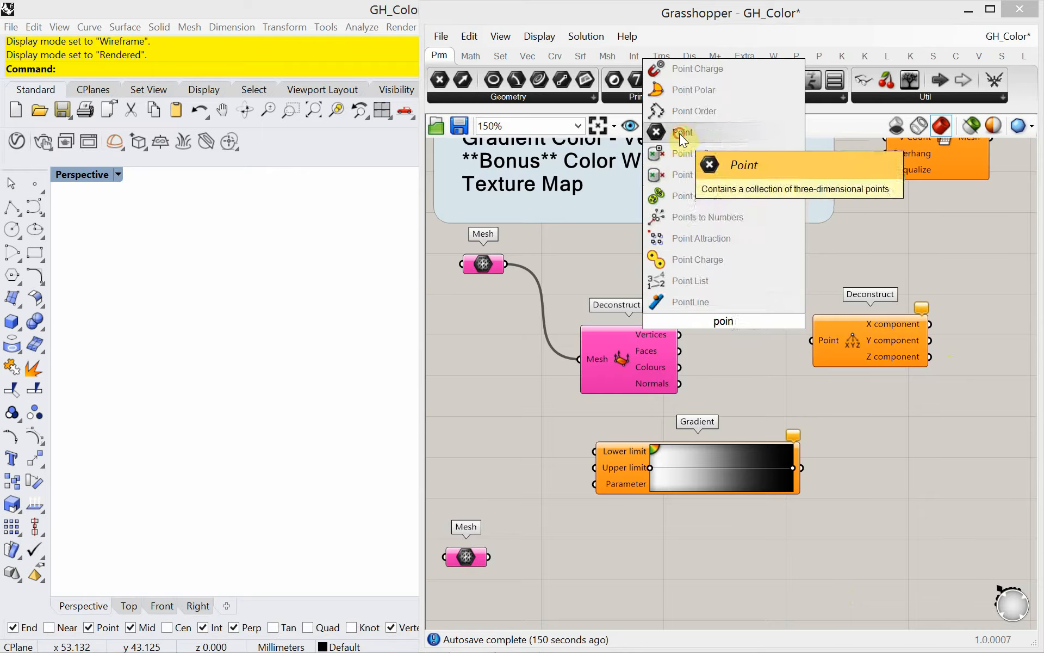
{"action": "left_click", "coordinate": [683, 133]}
{"action": "left_click_drag", "start_coordinate": [680, 334], "coordinate": [739, 338]}
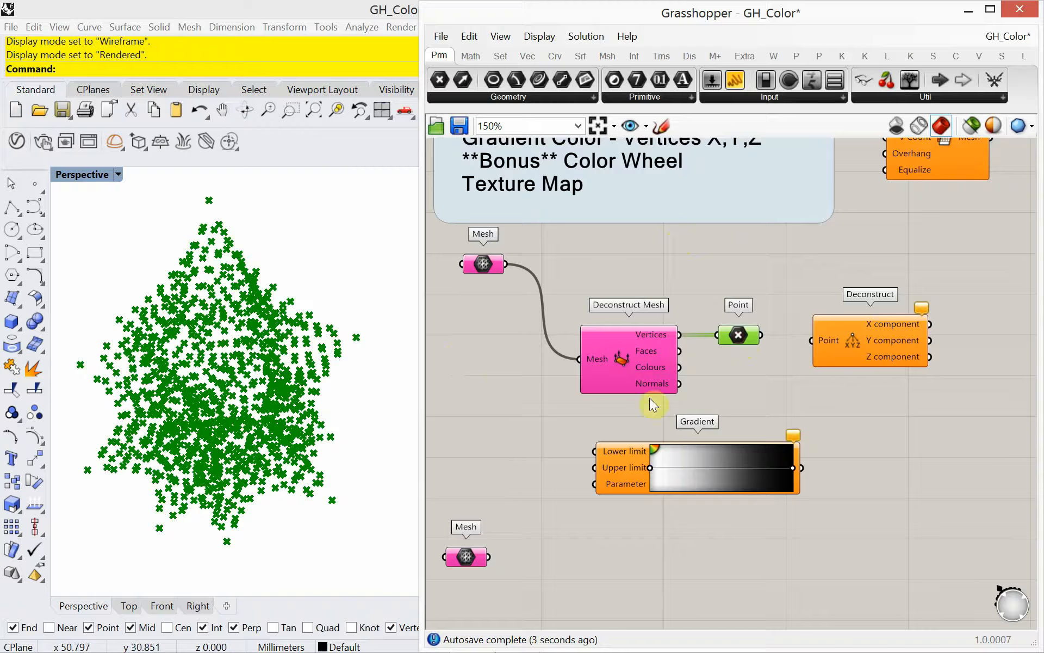
Align Deconstruct with the Point parameter and wire the Point parameter into its Point input
{"action": "left_click_drag", "start_coordinate": [853, 346], "coordinate": [866, 343]}
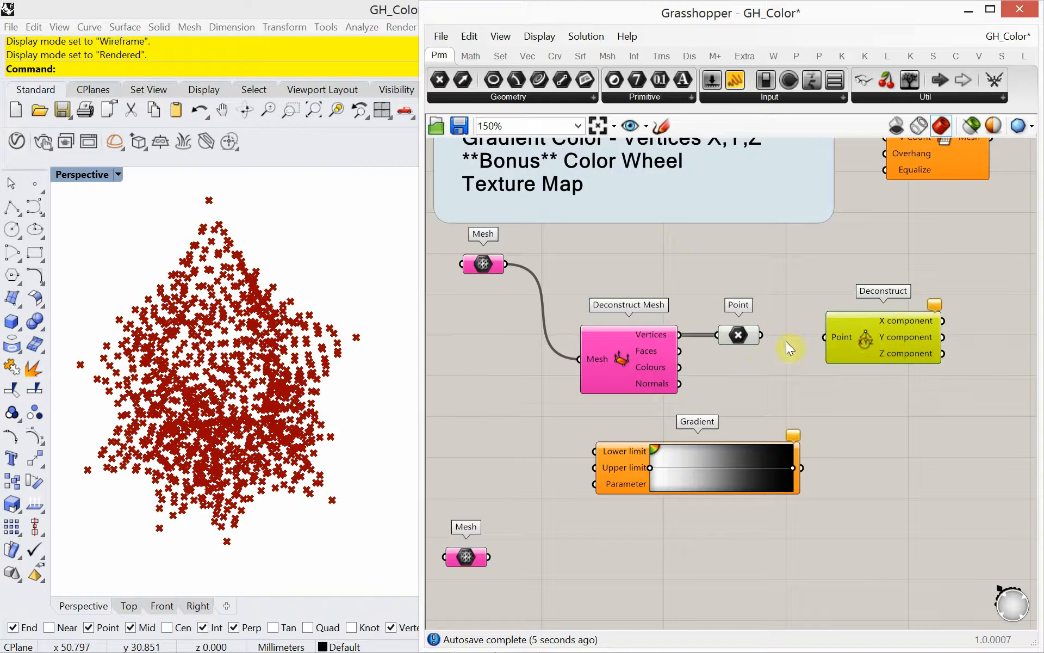
{"action": "left_click_drag", "start_coordinate": [762, 336], "coordinate": [837, 334]}
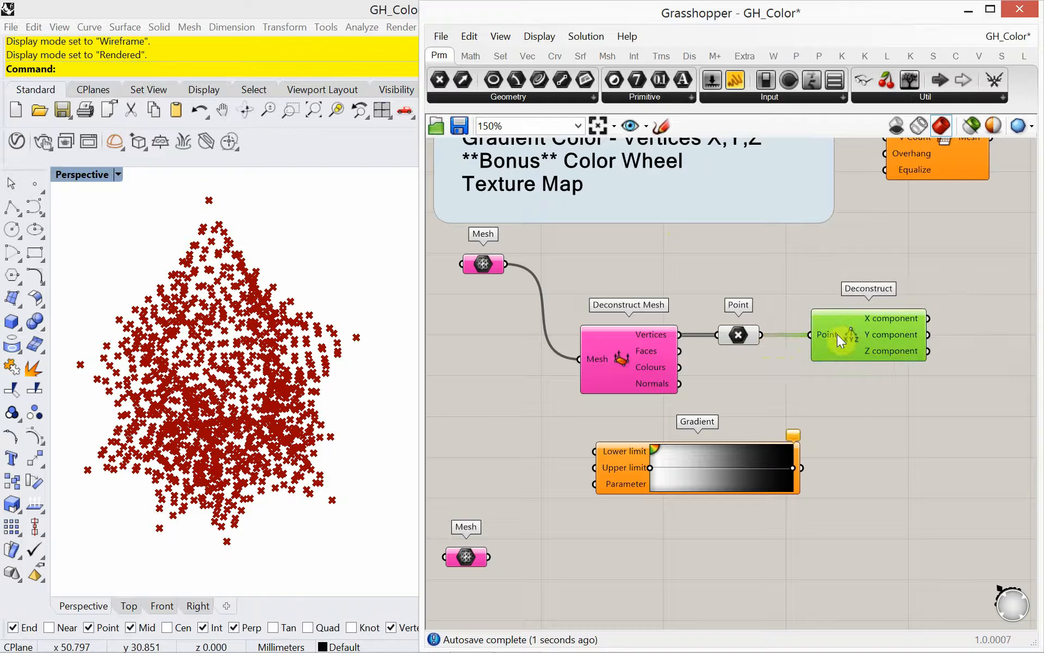
{"action": "left_click", "coordinate": [778, 304]}
{"action": "right_click_drag", "start_coordinate": [797, 355], "coordinate": [707, 375]}
{"action": "mouse_move", "coordinate": [807, 326]}
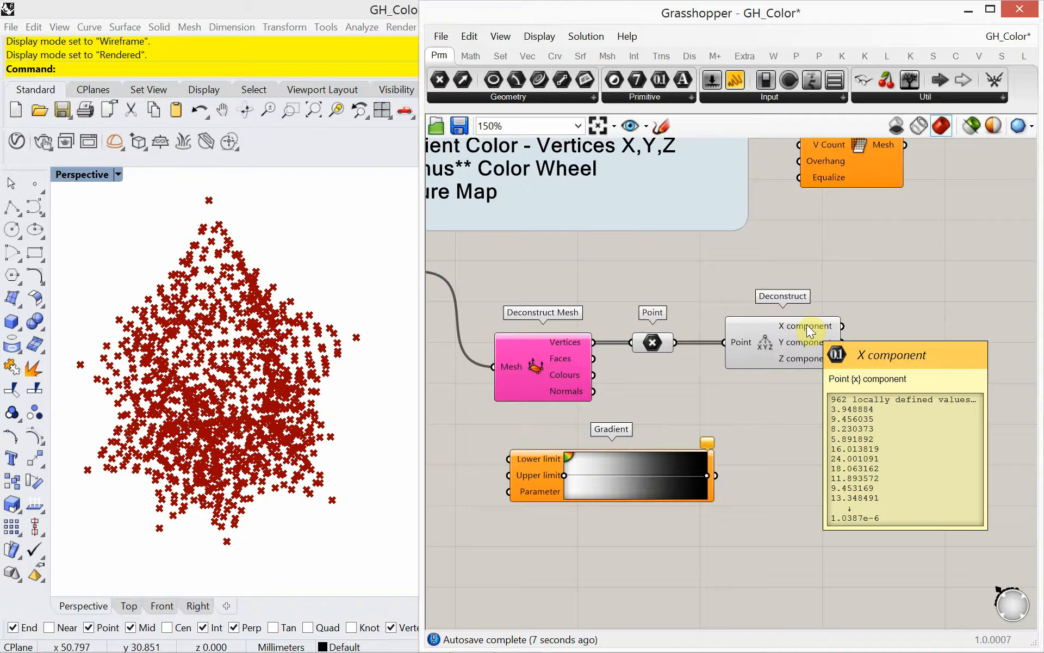
{"action": "mouse_move", "coordinate": [818, 346]}
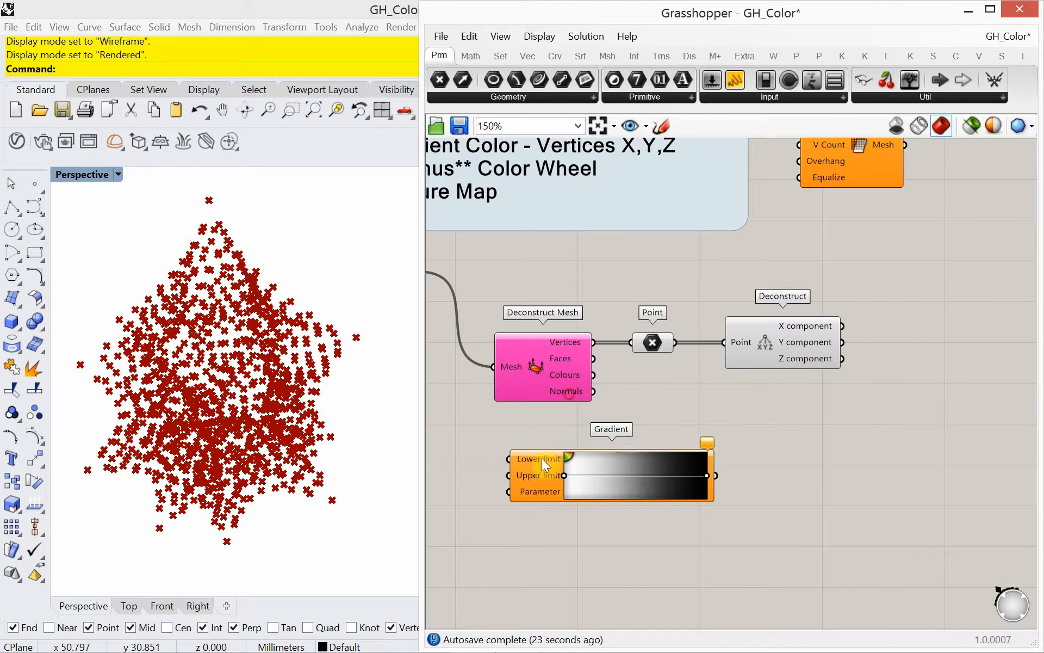
Move the Gradient past the outputs of Deconstruct, leaving space between the two components
{"action": "left_click_drag", "start_coordinate": [541, 458], "coordinate": [854, 404]}
{"action": "right_click_drag", "start_coordinate": [747, 413], "coordinate": [666, 422]}
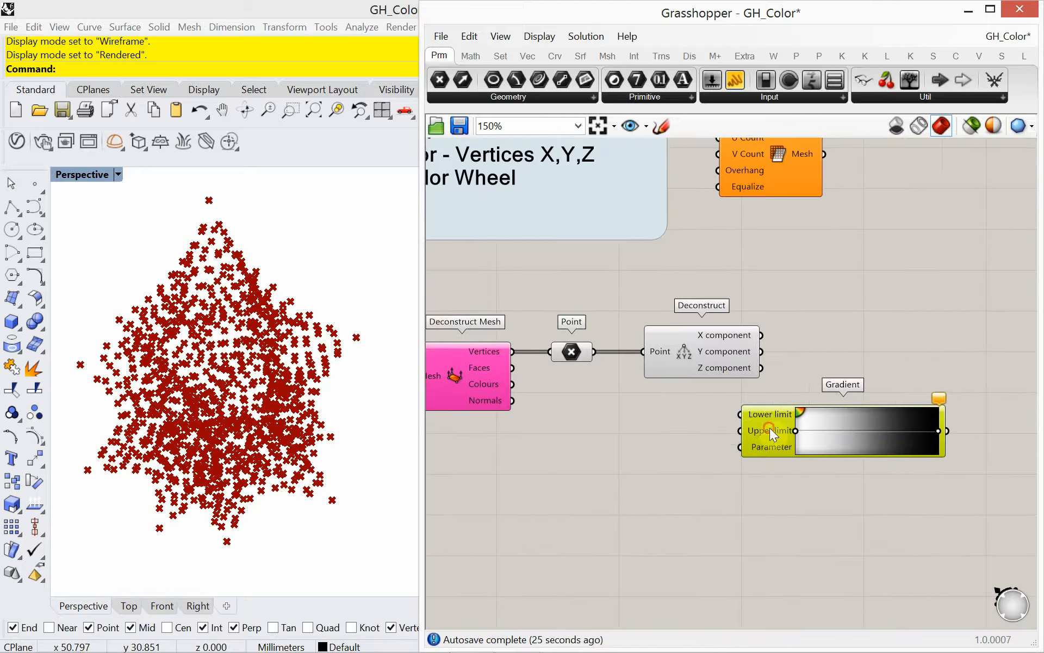
{"action": "left_click_drag", "start_coordinate": [769, 428], "coordinate": [837, 415]}
Turn off the preview of the Point parameter holding the mesh vertices
{"action": "left_click", "coordinate": [570, 352]}
{"action": "mouse_move", "coordinate": [577, 353]}
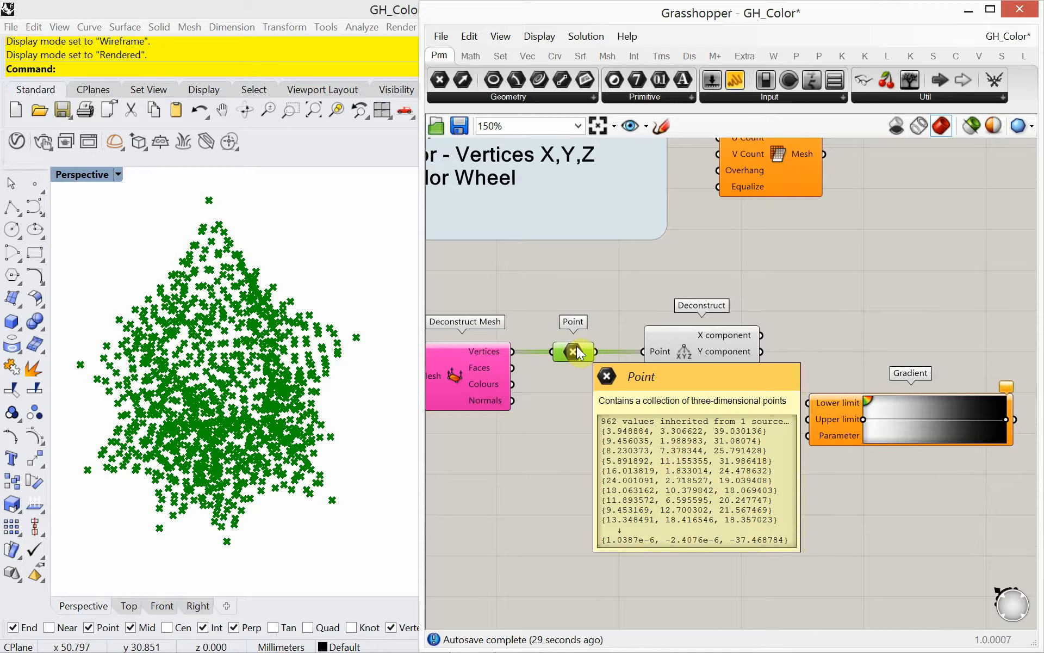
{"action": "key", "text": "ctrl+q"}
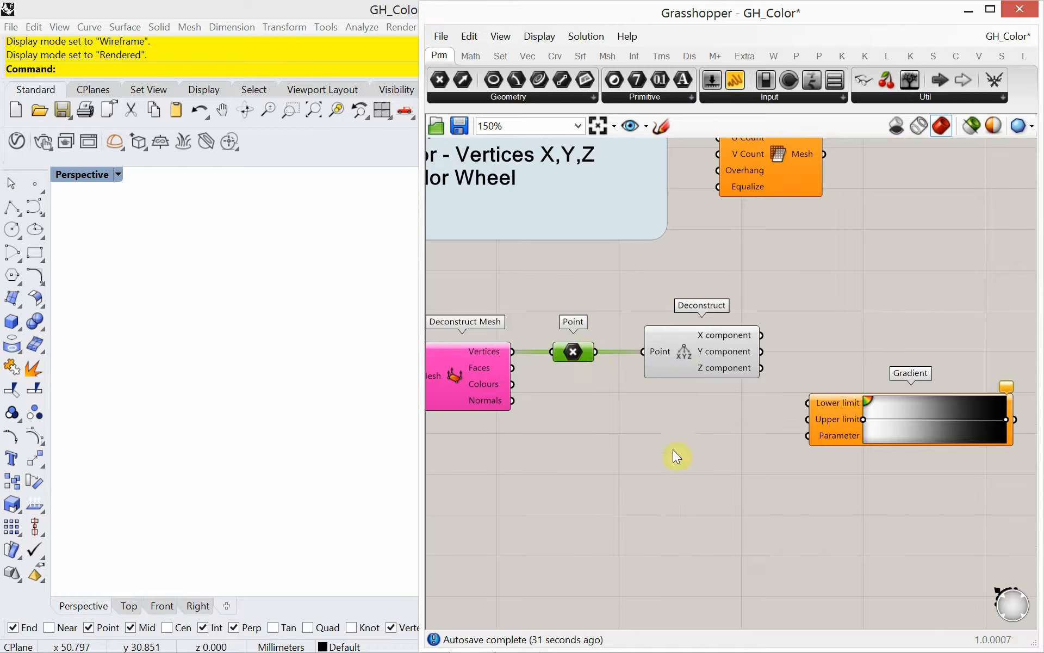
{"action": "left_click", "coordinate": [675, 449]}
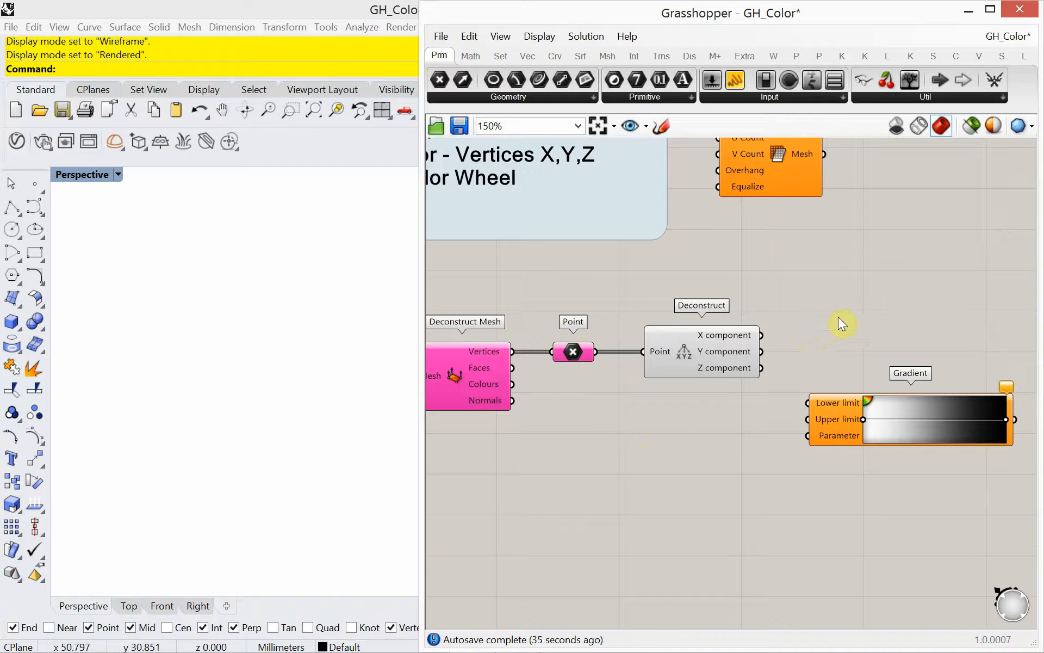
Add a Bounds component between Deconstruct and the Gradient
{"action": "mouse_move", "coordinate": [726, 336]}
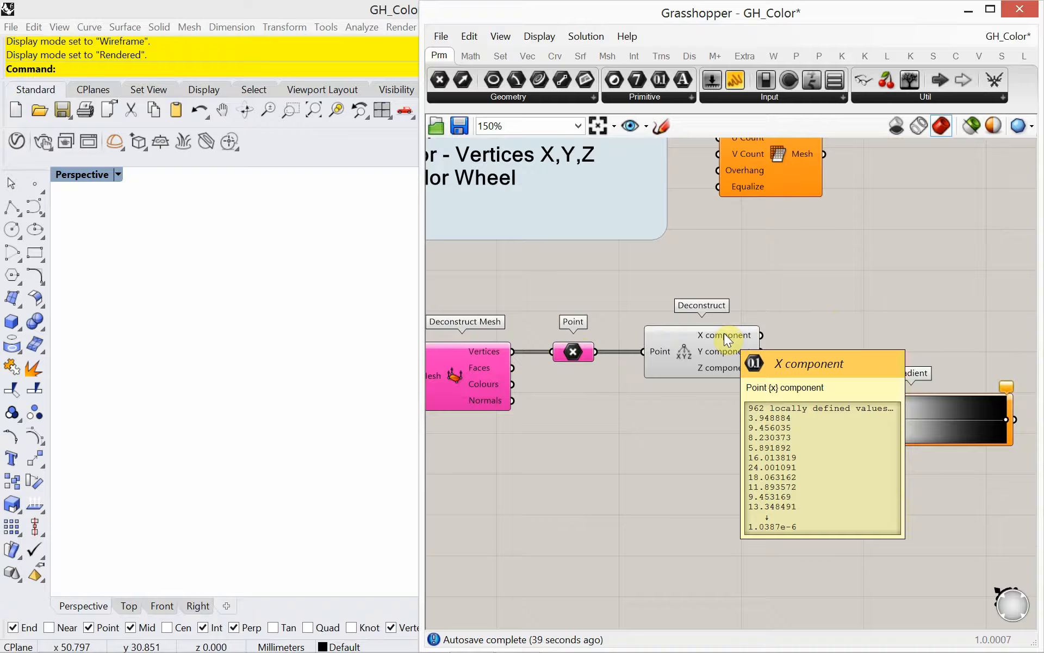
{"action": "mouse_move", "coordinate": [722, 368]}
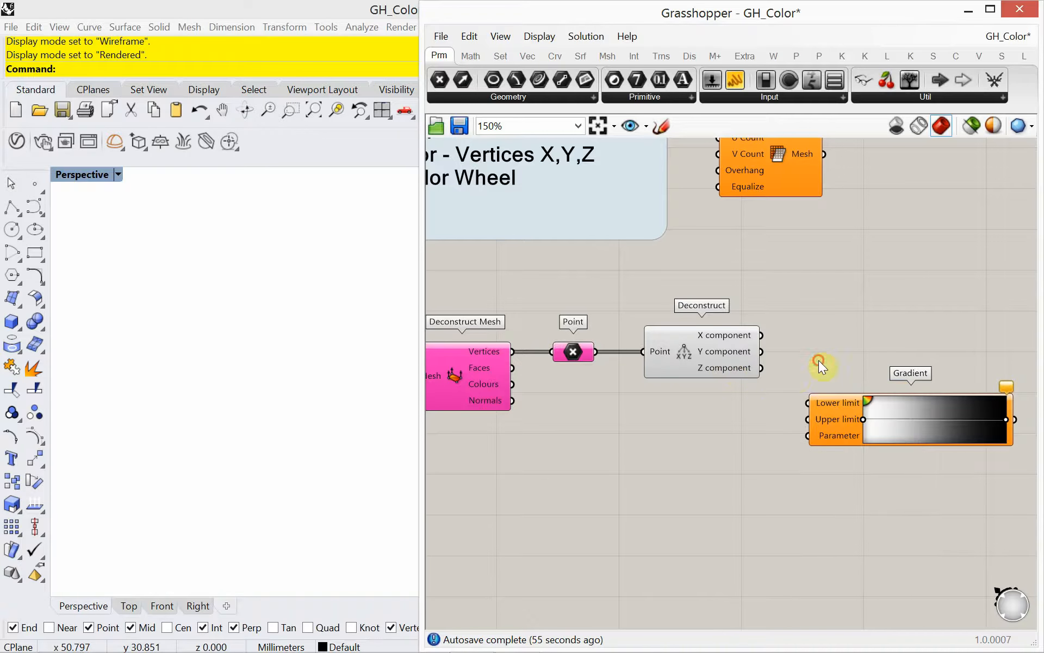
{"action": "double_click", "coordinate": [818, 361]}
{"action": "type", "text": "bounds"}
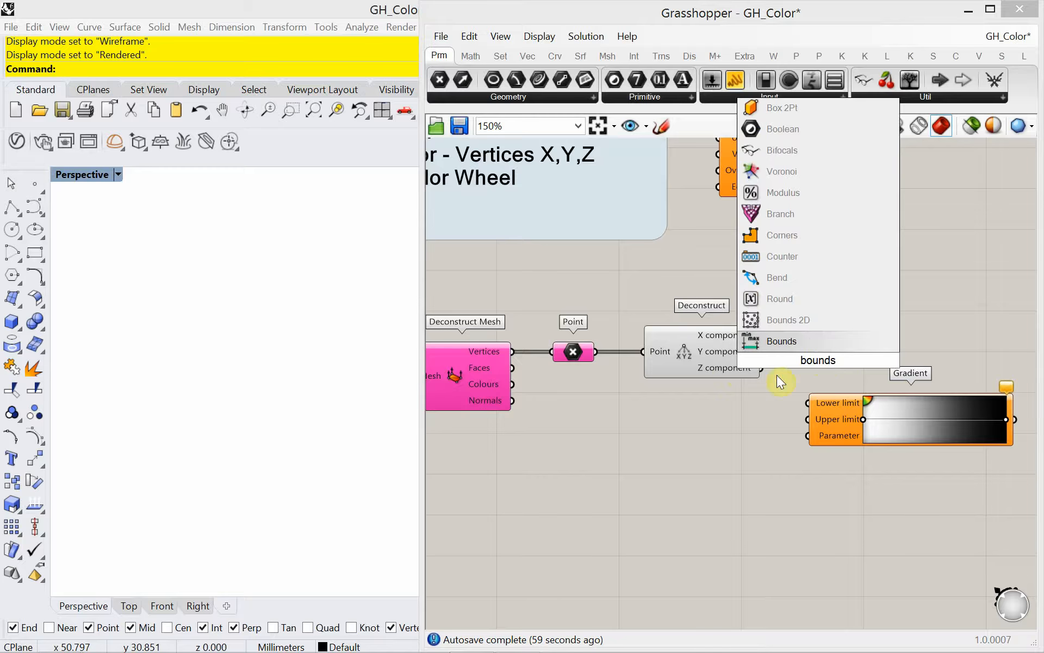
Add a Bounds component fed by the Deconstruct component's Z output, and move the Gradient component clear of it
{"action": "left_click", "coordinate": [768, 341]}
{"action": "left_click_drag", "start_coordinate": [808, 371], "coordinate": [788, 370]}
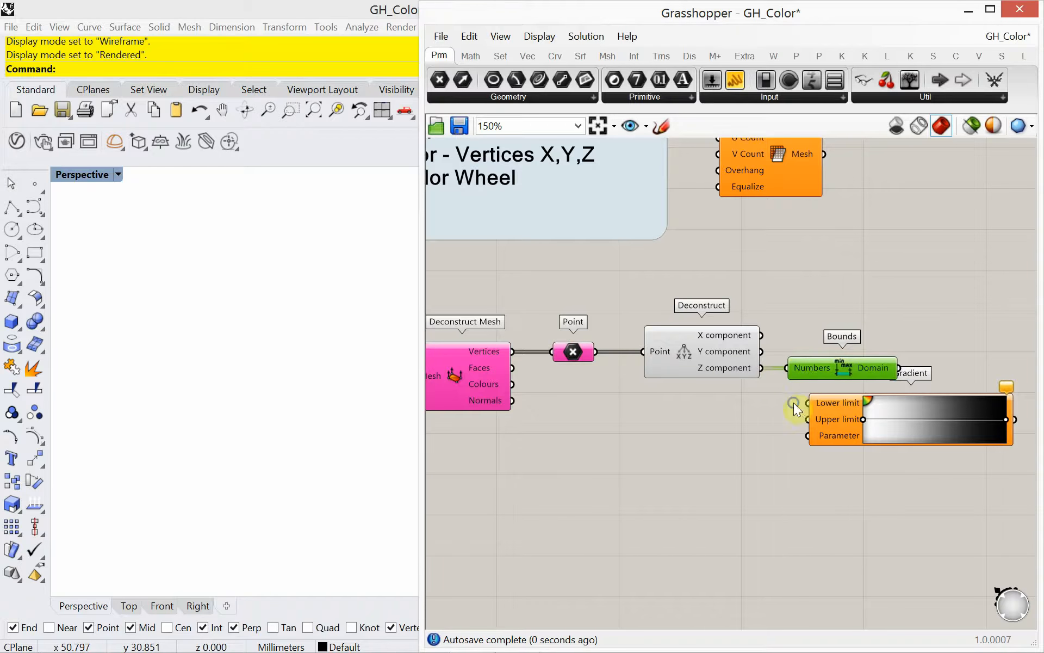
{"action": "right_click_drag", "start_coordinate": [794, 402], "coordinate": [667, 412]}
{"action": "left_click_drag", "start_coordinate": [697, 438], "coordinate": [736, 471]}
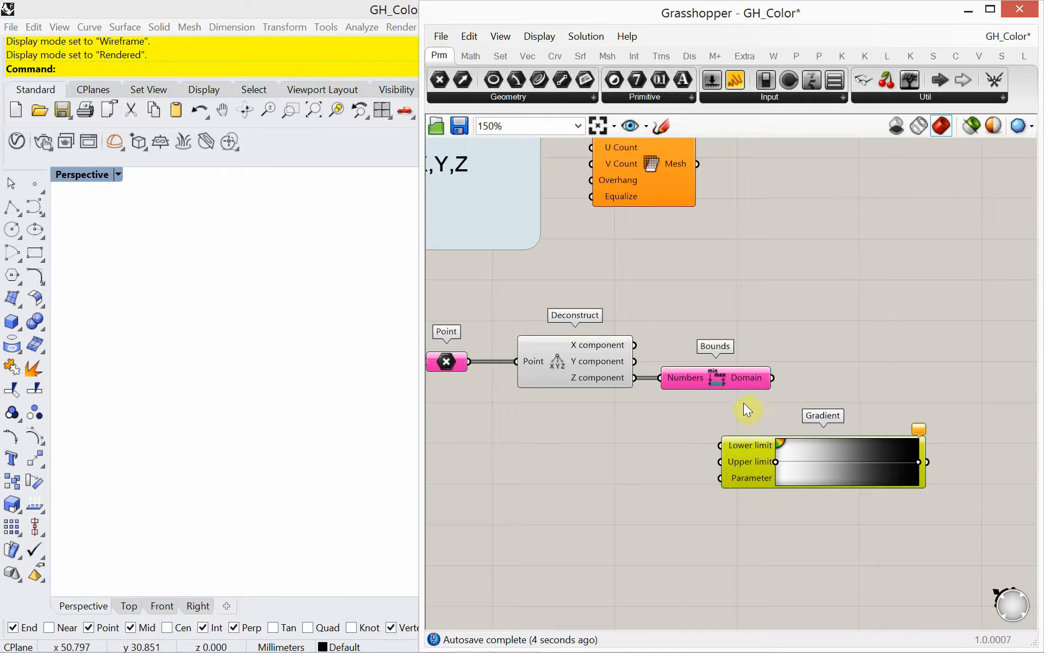
{"action": "left_click_drag", "start_coordinate": [754, 378], "coordinate": [774, 380]}
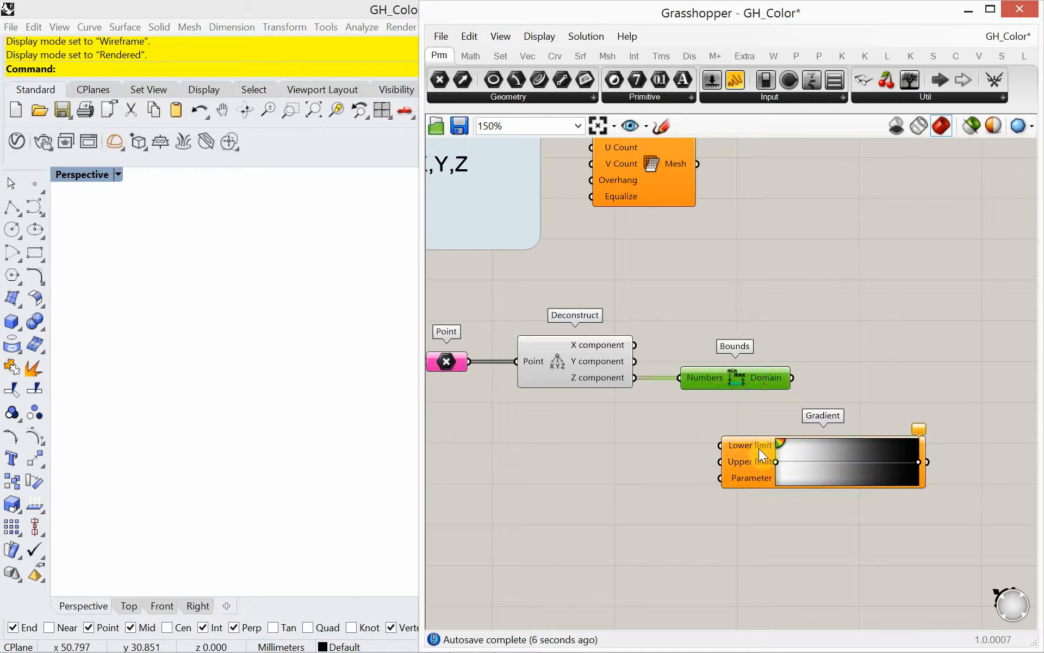
{"action": "left_click_drag", "start_coordinate": [759, 448], "coordinate": [814, 446]}
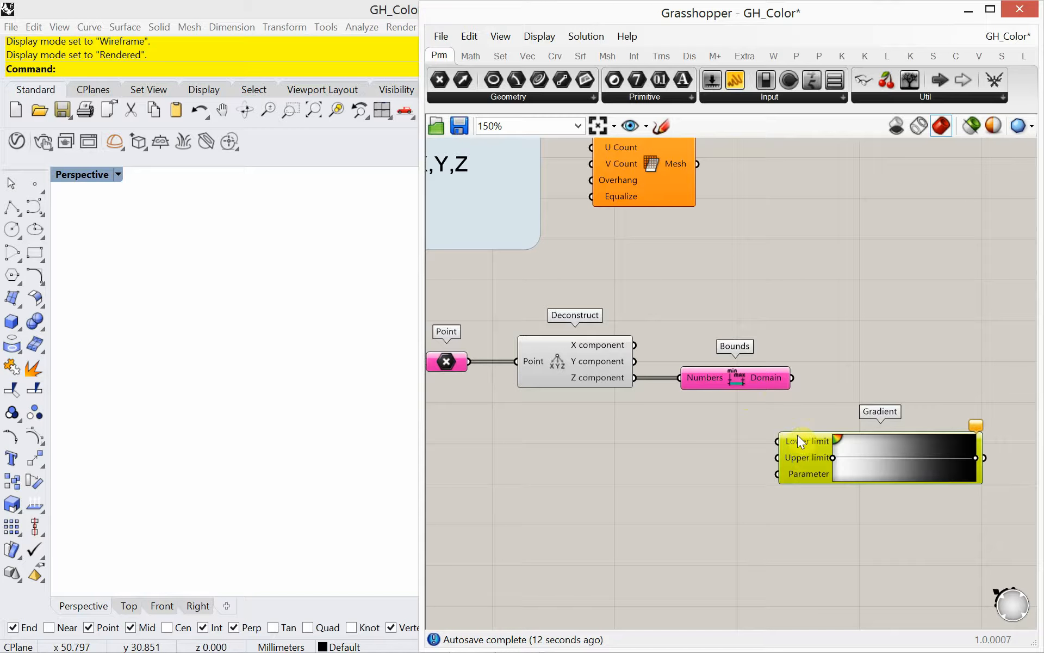
Add a Construct Domain component beyond Bounds, above the Gradient component, leaving space between it and Bounds
{"action": "double_click", "coordinate": [817, 374]}
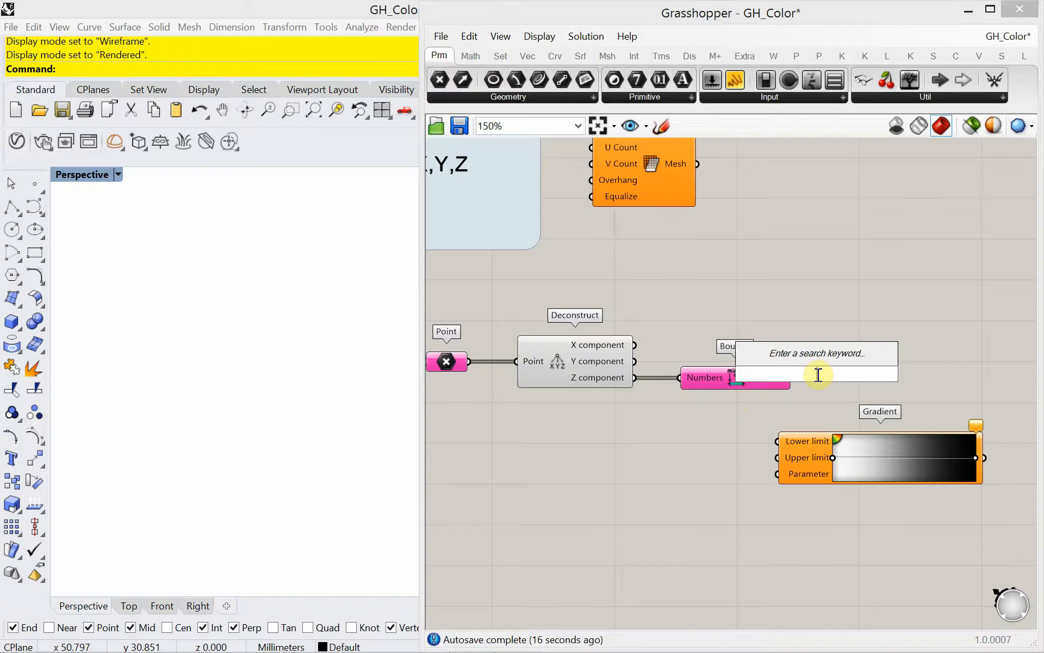
{"action": "type", "text": "construc"}
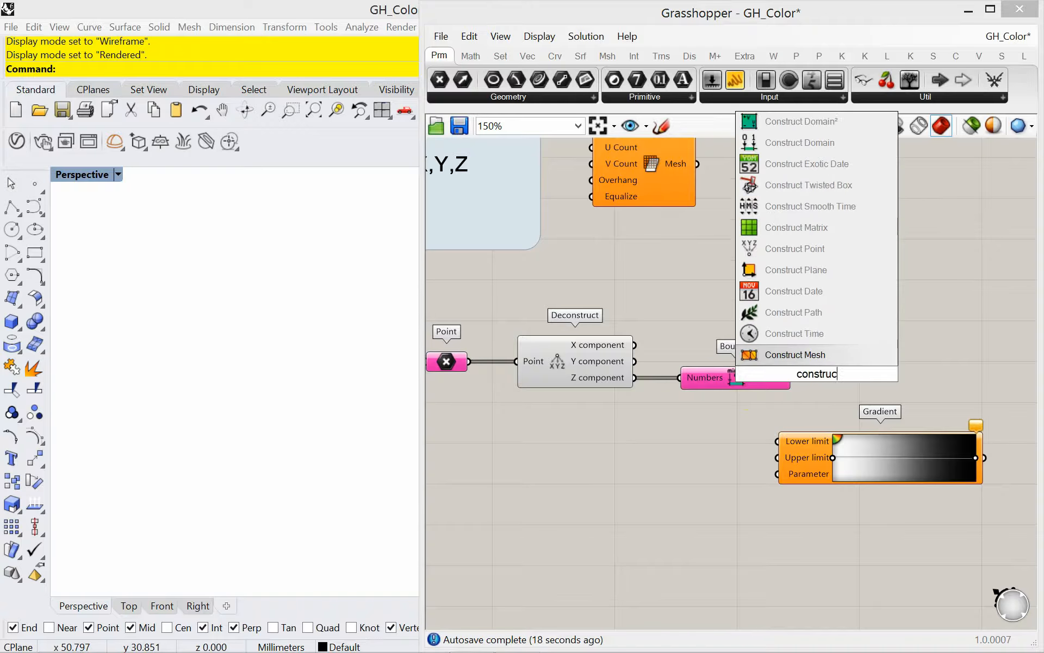
{"action": "type", "text": "t"}
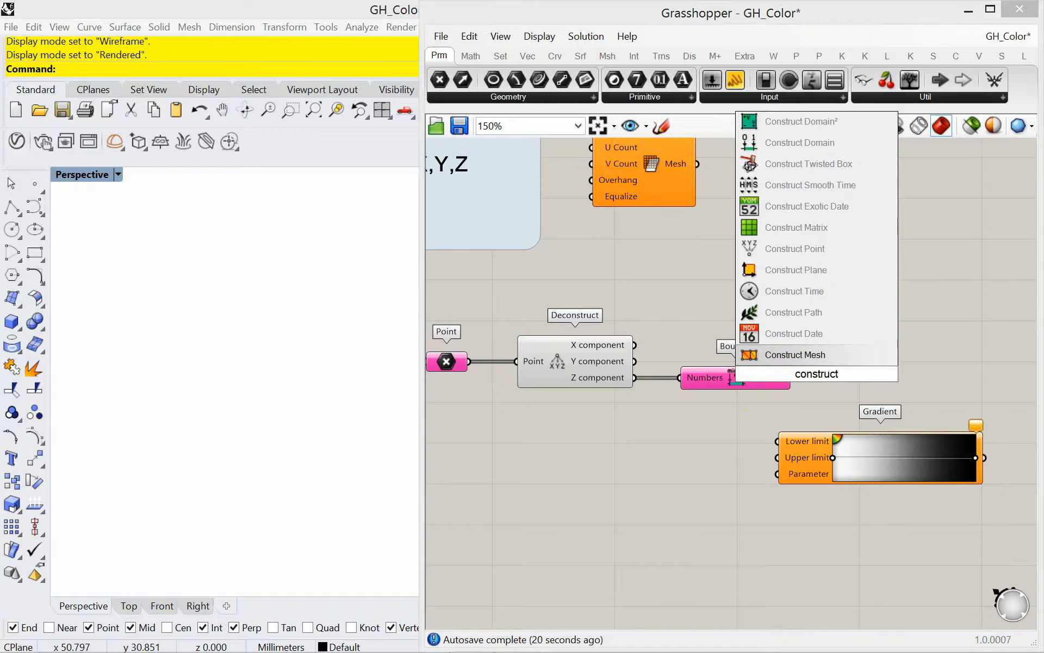
{"action": "left_click", "coordinate": [817, 143]}
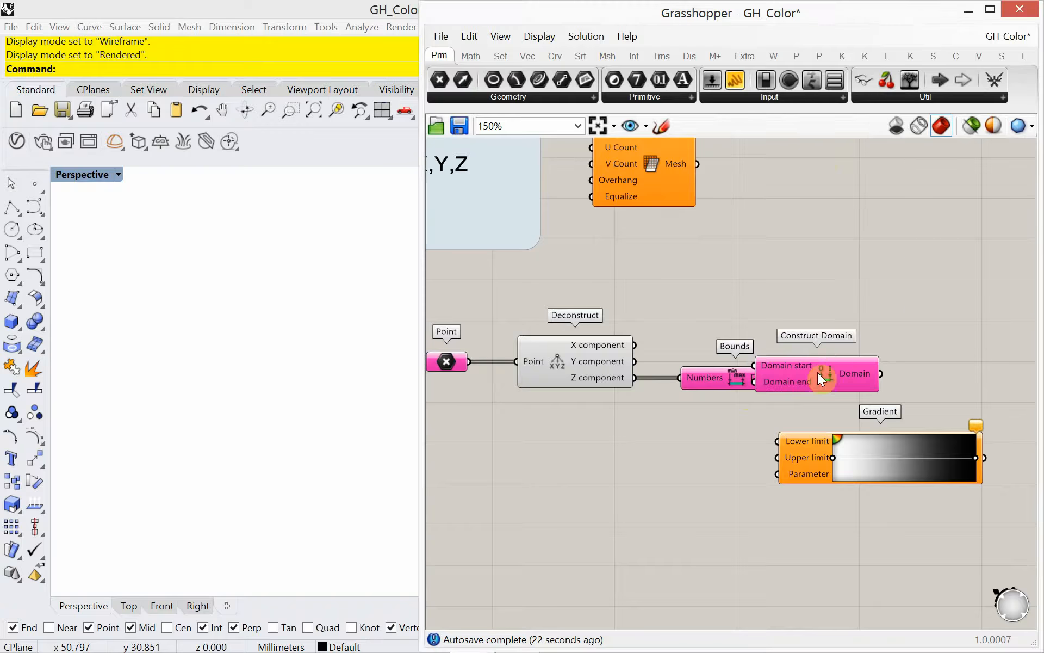
{"action": "left_click_drag", "start_coordinate": [817, 372], "coordinate": [903, 379]}
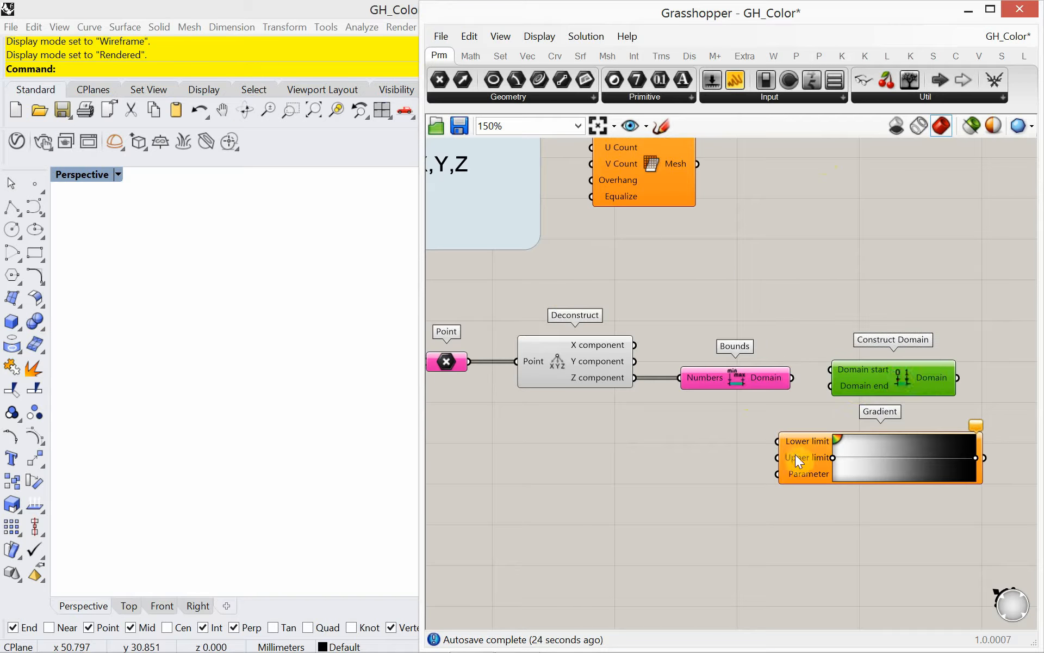
{"action": "left_click_drag", "start_coordinate": [810, 449], "coordinate": [830, 463]}
{"action": "left_click_drag", "start_coordinate": [850, 381], "coordinate": [875, 382]}
{"action": "right_click_drag", "start_coordinate": [806, 425], "coordinate": [656, 427]}
{"action": "left_click_drag", "start_coordinate": [743, 388], "coordinate": [762, 391]}
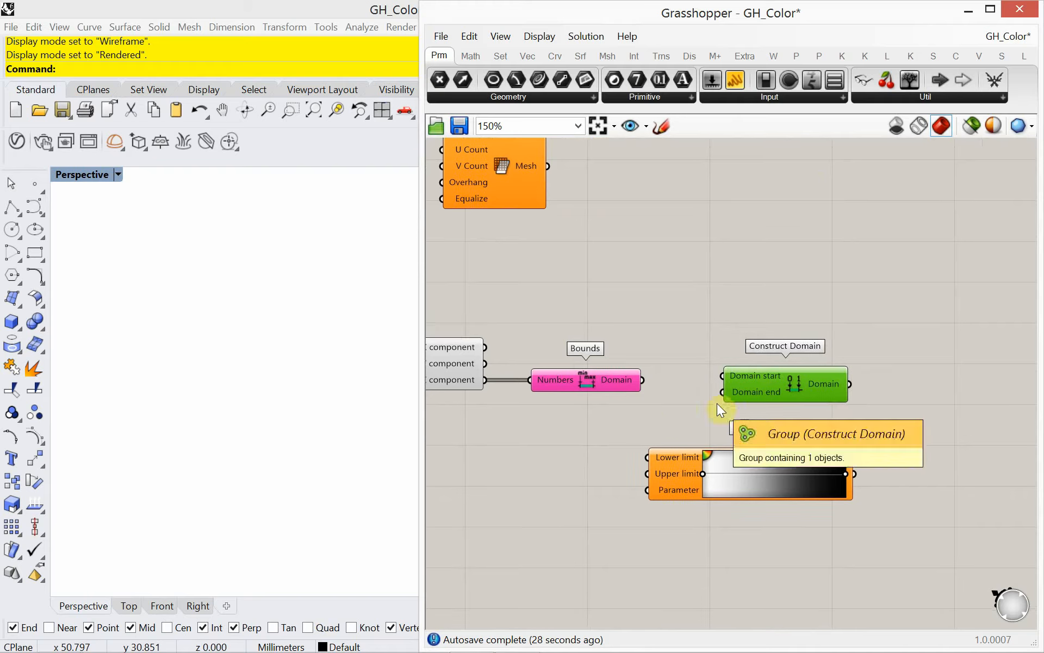
{"action": "mouse_move", "coordinate": [618, 386]}
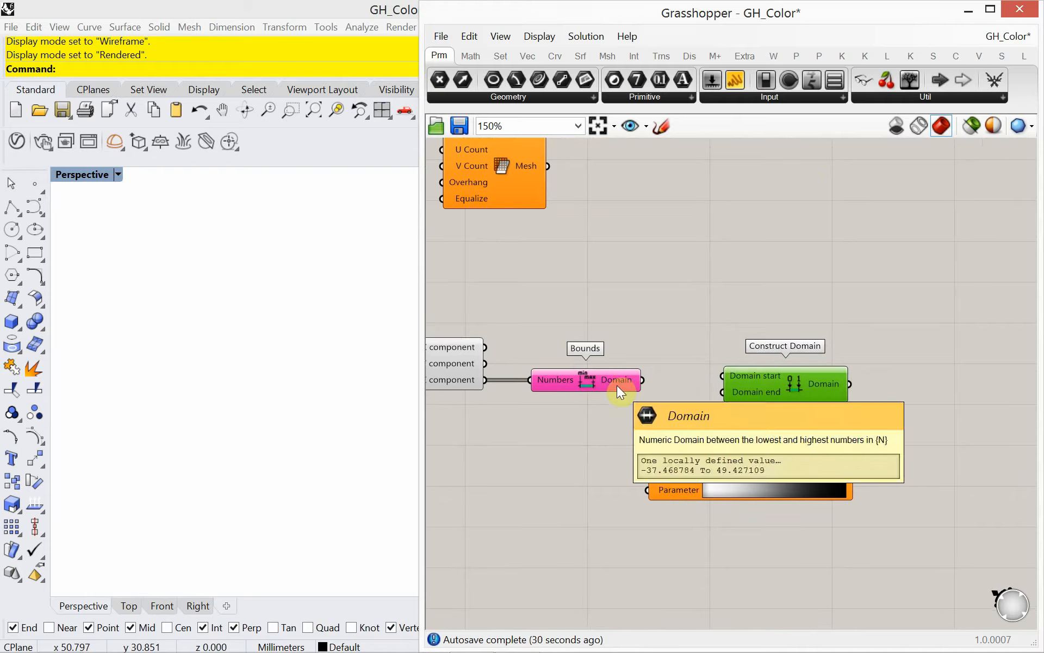
{"action": "double_click", "coordinate": [559, 411]}
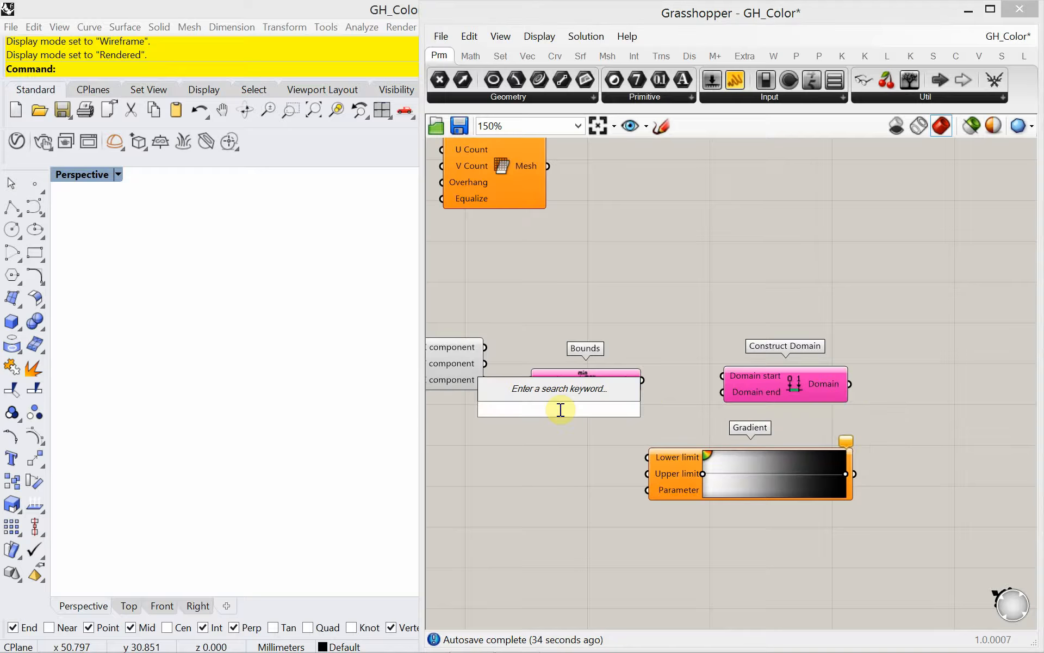
{"action": "type", "text": "con"}
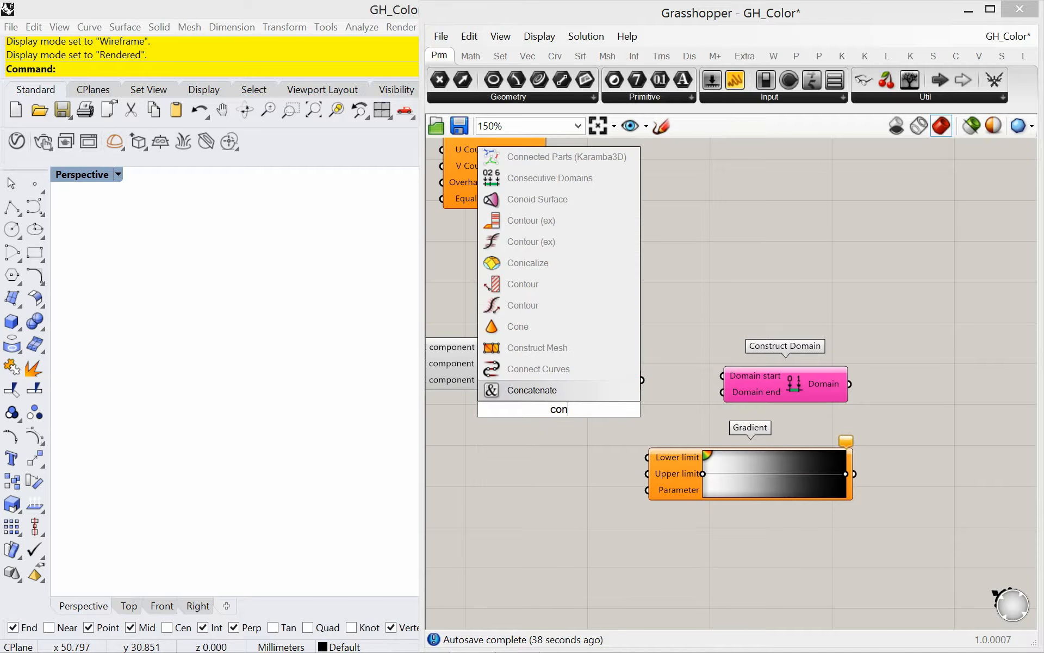
{"action": "key", "text": "BackSpace"}
{"action": "key", "text": "BackSpace"}
{"action": "key", "text": "BackSpace"}
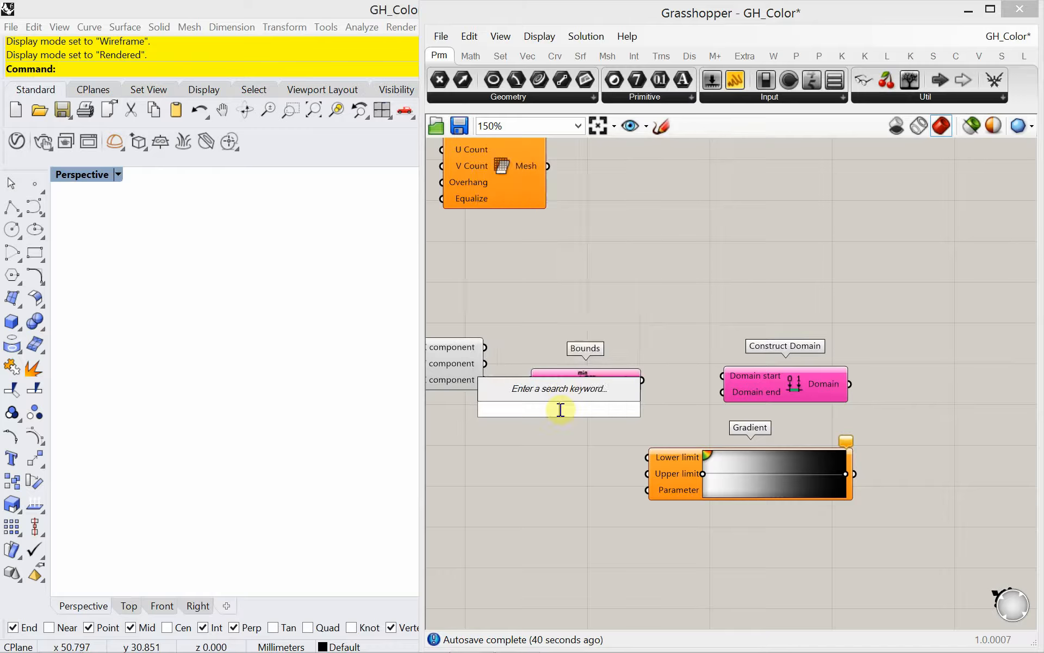
{"action": "type", "text": "bounds"}
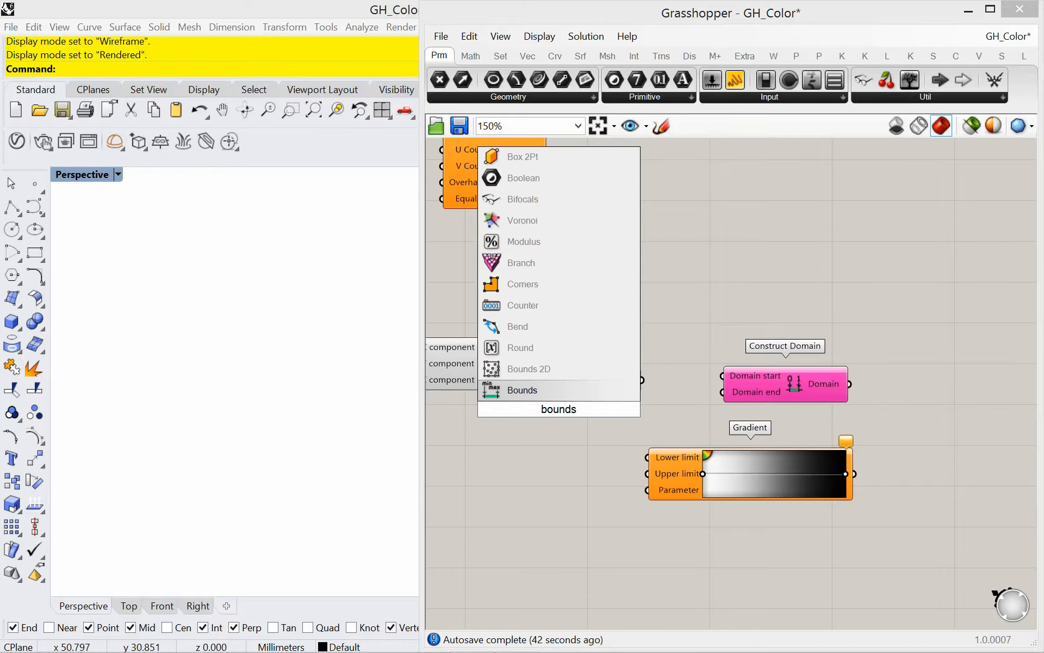
{"action": "left_click", "coordinate": [531, 372]}
{"action": "left_click_drag", "start_coordinate": [531, 373], "coordinate": [567, 430]}
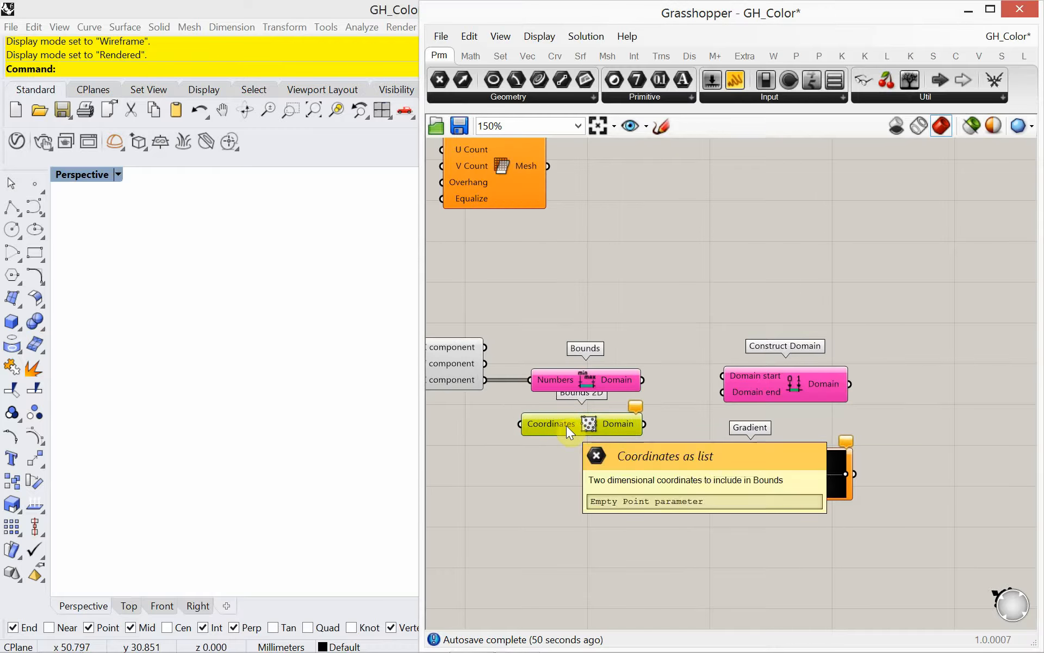
{"action": "key", "text": "Delete"}
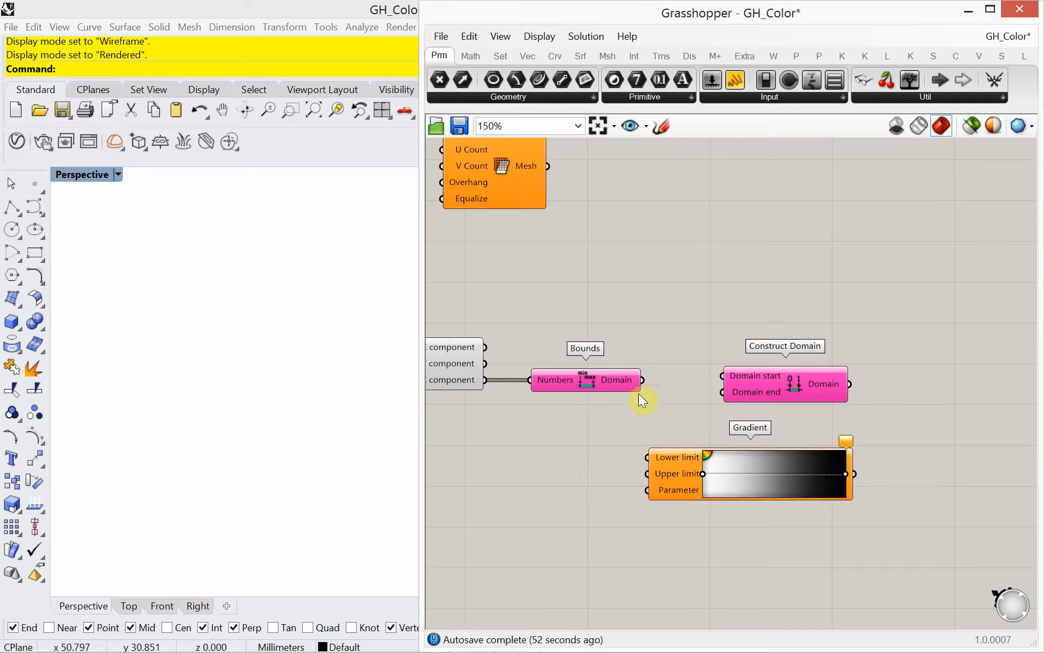
Add a Deconstruct Domain component between the Bounds and Construct Domain components
{"action": "left_click_drag", "start_coordinate": [731, 380], "coordinate": [774, 371]}
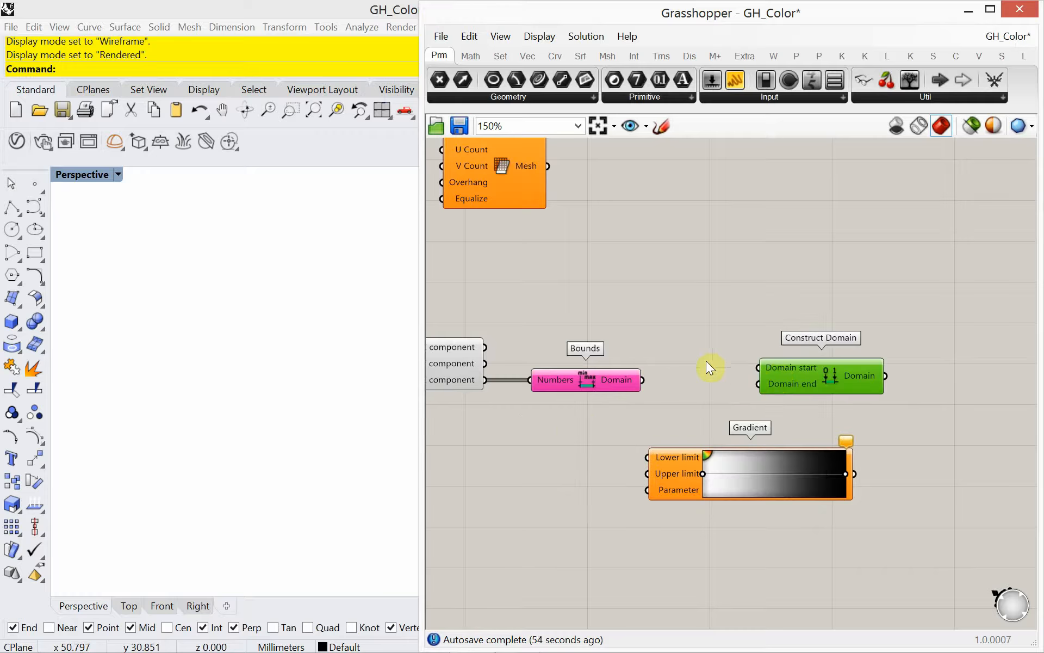
{"action": "double_click", "coordinate": [700, 339]}
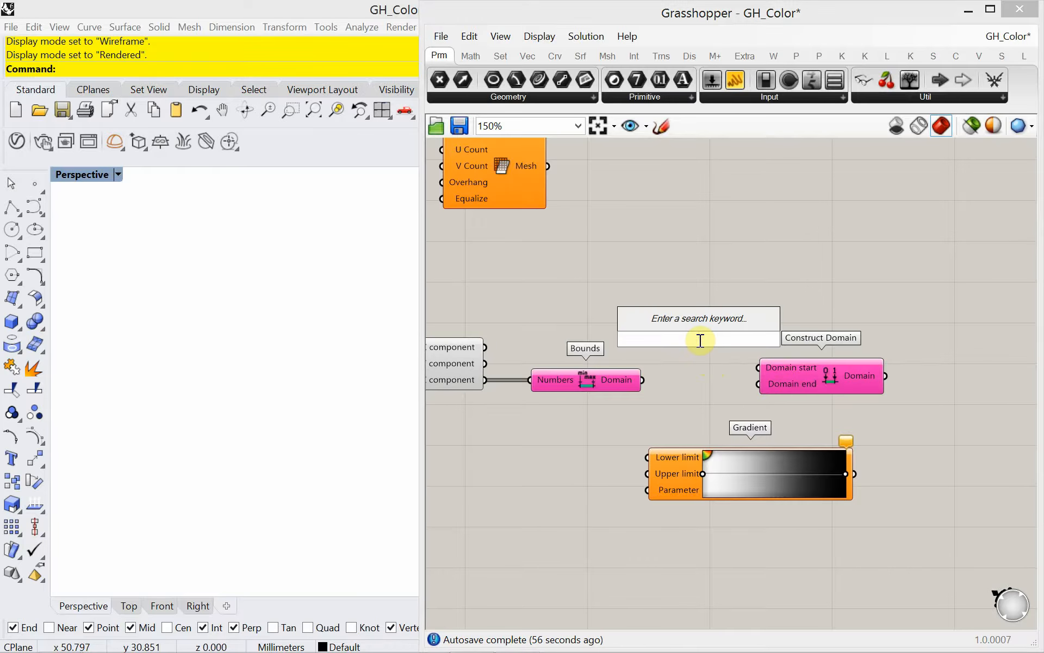
{"action": "type", "text": "deco"}
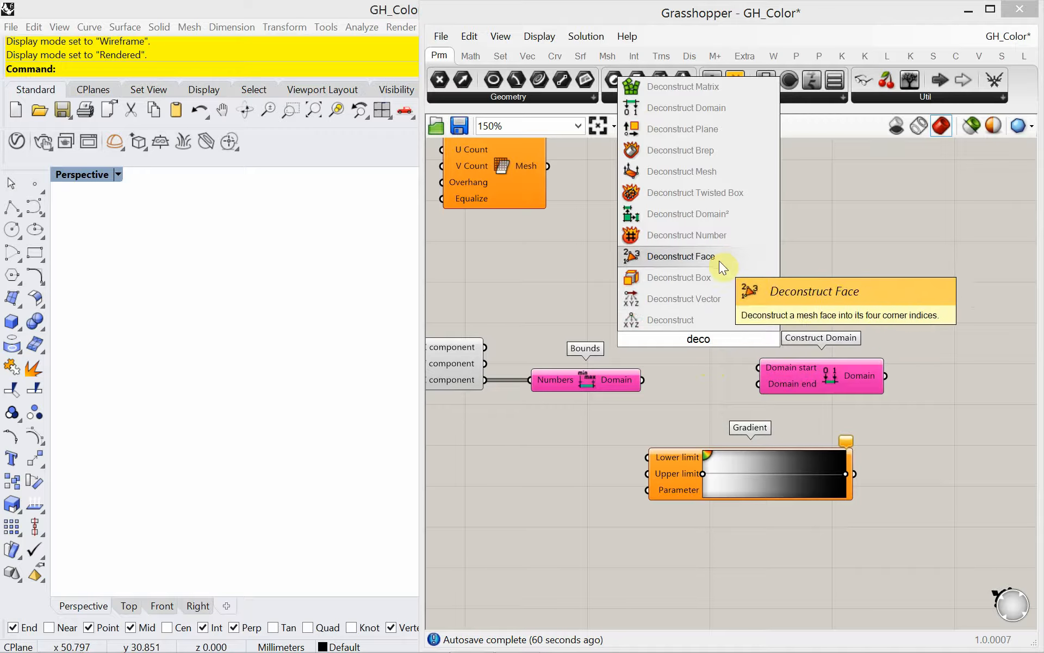
{"action": "left_click", "coordinate": [694, 113]}
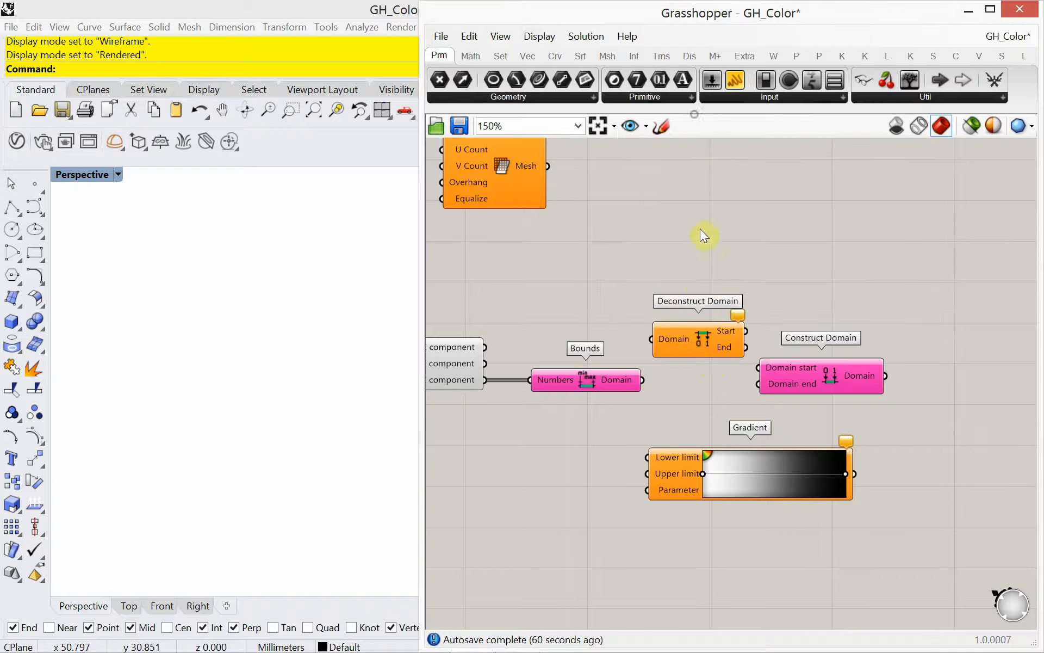
{"action": "left_click", "coordinate": [685, 348]}
Move the Construct Domain component aside, check its output domain and delete the component
{"action": "left_click", "coordinate": [786, 383]}
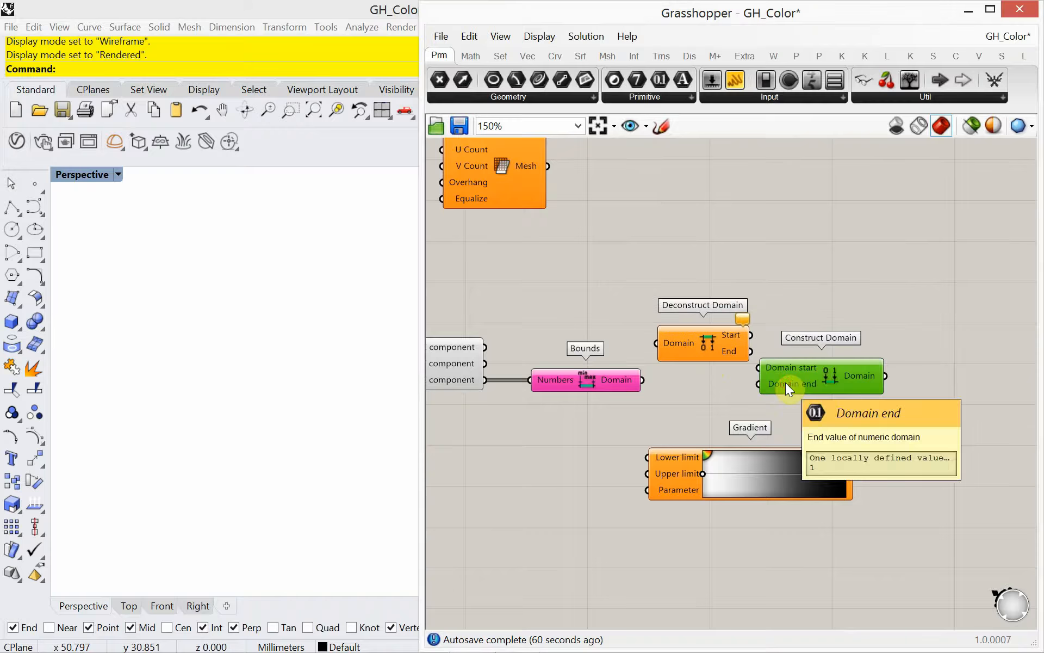
{"action": "left_click_drag", "start_coordinate": [808, 379], "coordinate": [843, 347]}
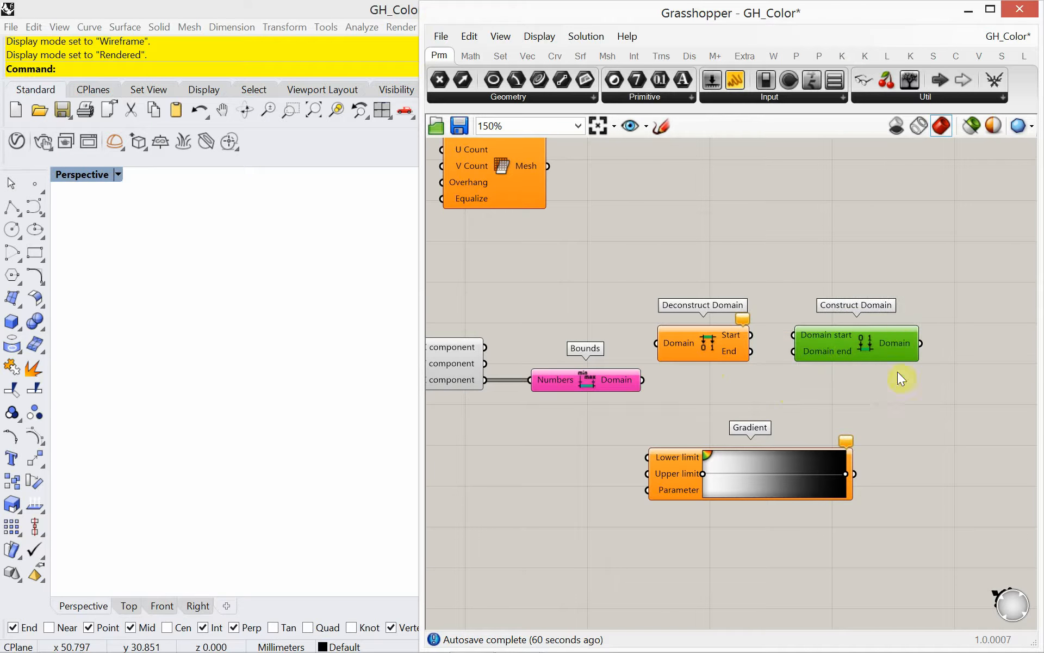
{"action": "mouse_move", "coordinate": [886, 351]}
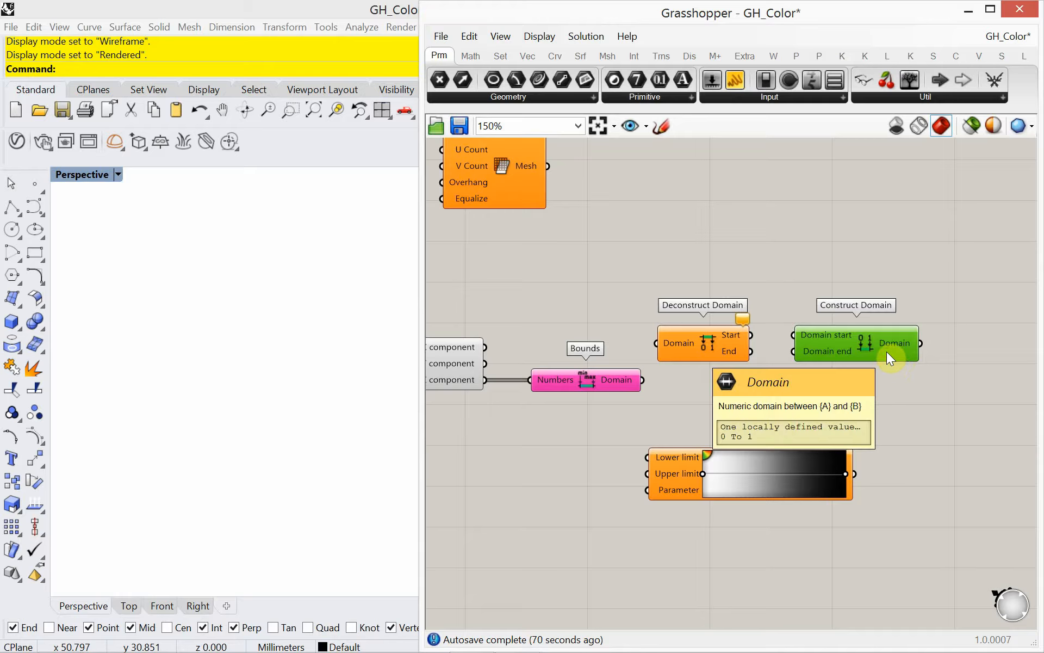
{"action": "key", "text": "Delete"}
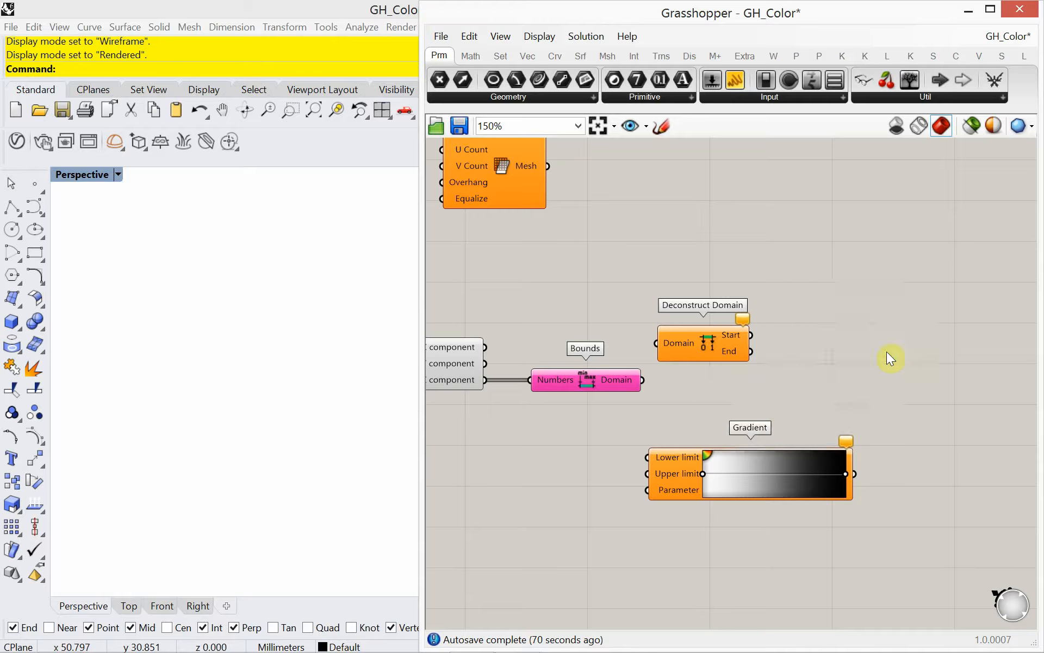
Wire the Bounds domain into Deconstruct Domain, and its Start and End outputs into the Gradient's Lower limit and Upper limit
{"action": "left_click_drag", "start_coordinate": [681, 350], "coordinate": [694, 383]}
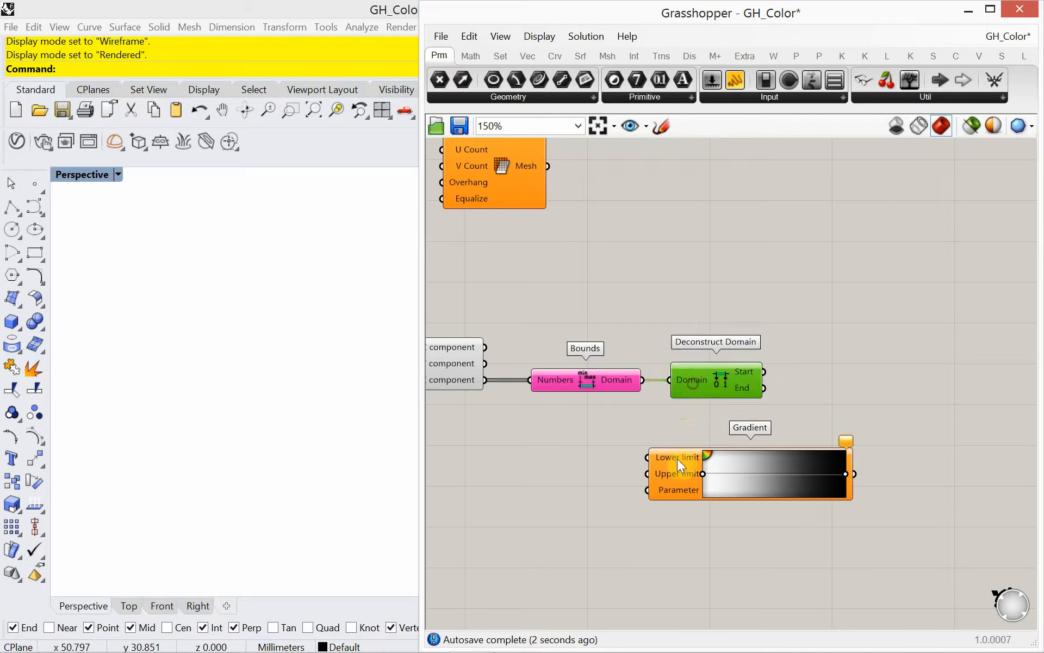
{"action": "left_click_drag", "start_coordinate": [671, 471], "coordinate": [857, 439]}
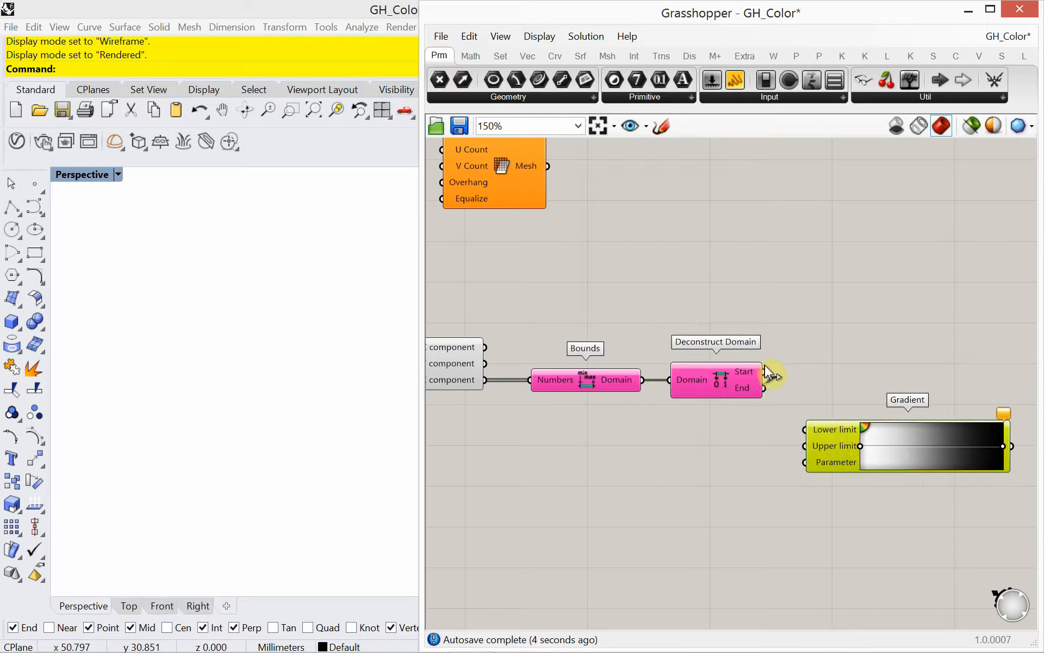
{"action": "left_click_drag", "start_coordinate": [765, 373], "coordinate": [844, 399]}
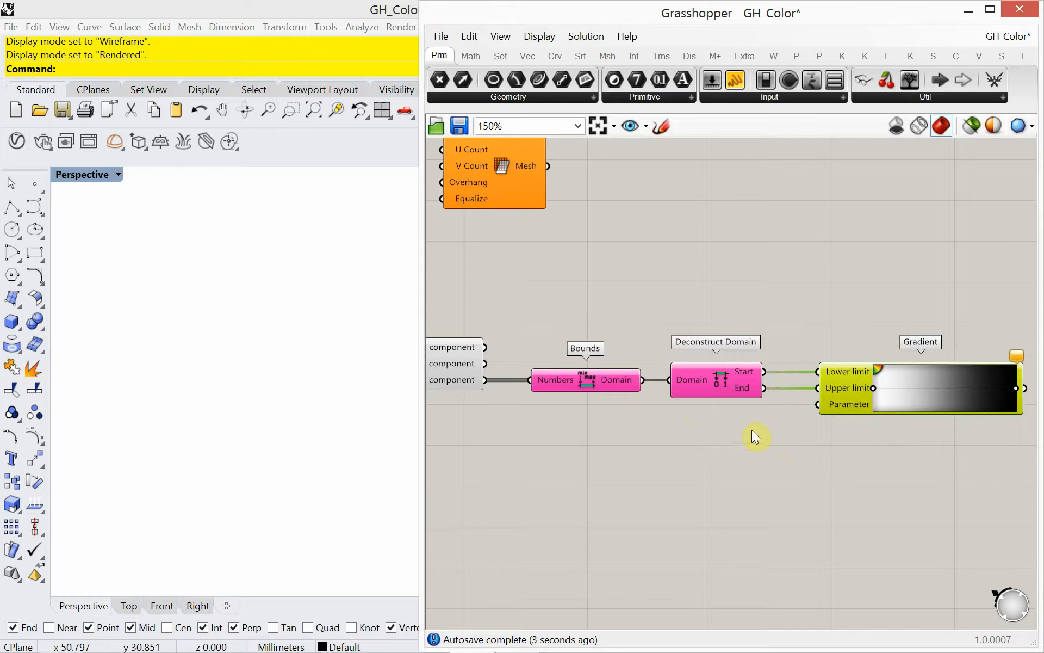
Wire the Z component output into the Gradient's Parameter input, and arrange Gradient, Bounds and Deconstruct Domain clear of the wire
{"action": "left_click_drag", "start_coordinate": [837, 409], "coordinate": [838, 456]}
{"action": "scroll", "coordinate": [715, 438], "scroll_direction": "down", "scroll_amount": 2}
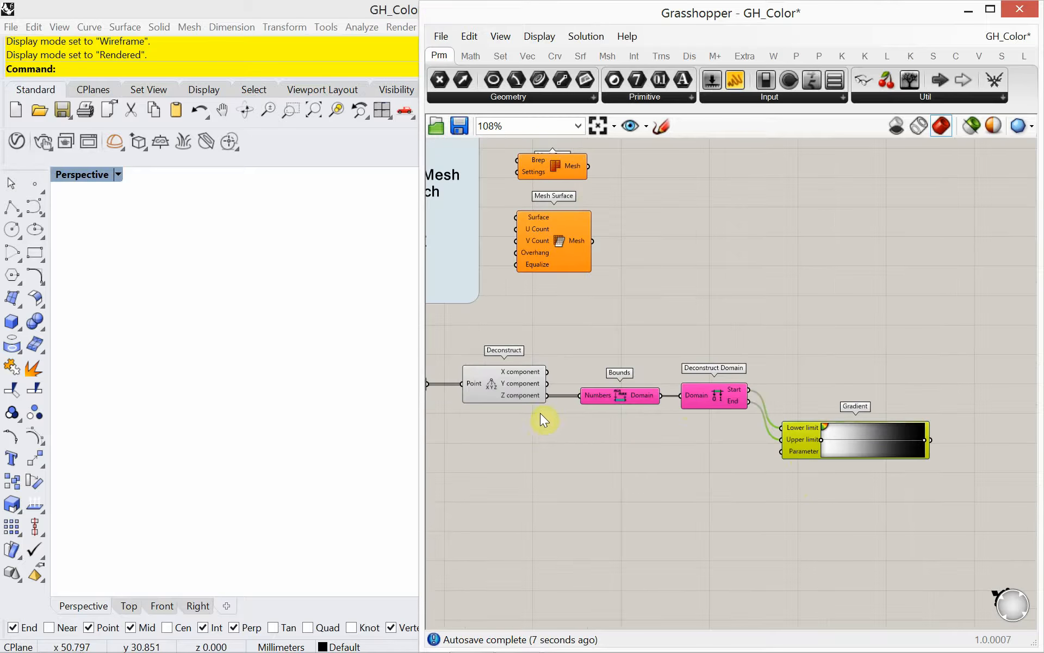
{"action": "left_click_drag", "start_coordinate": [548, 396], "coordinate": [778, 460]}
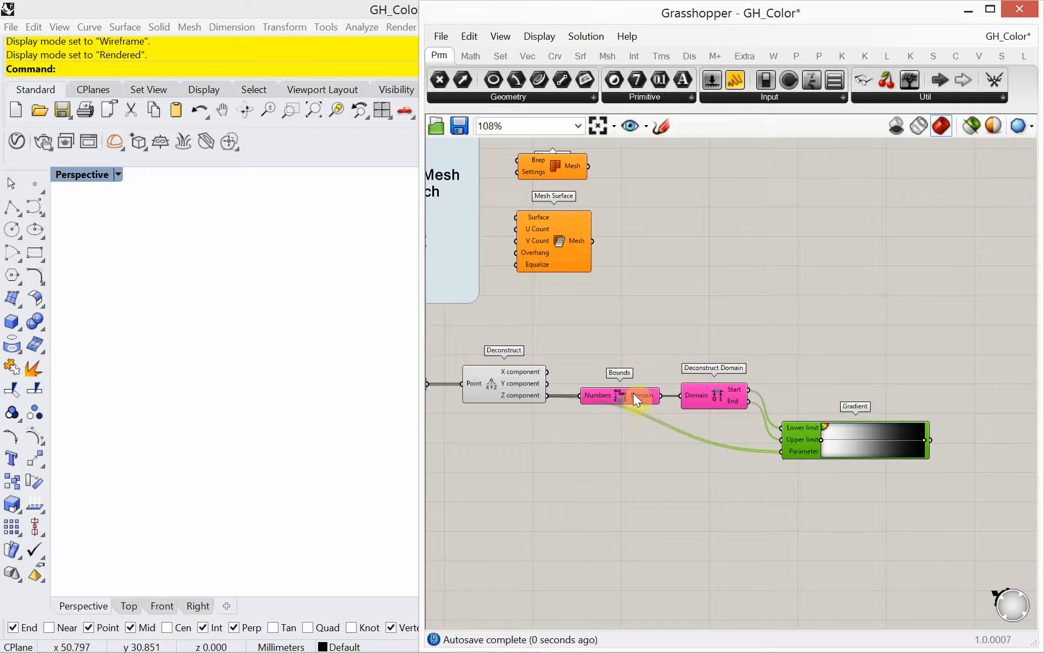
{"action": "left_click_drag", "start_coordinate": [633, 392], "coordinate": [638, 361]}
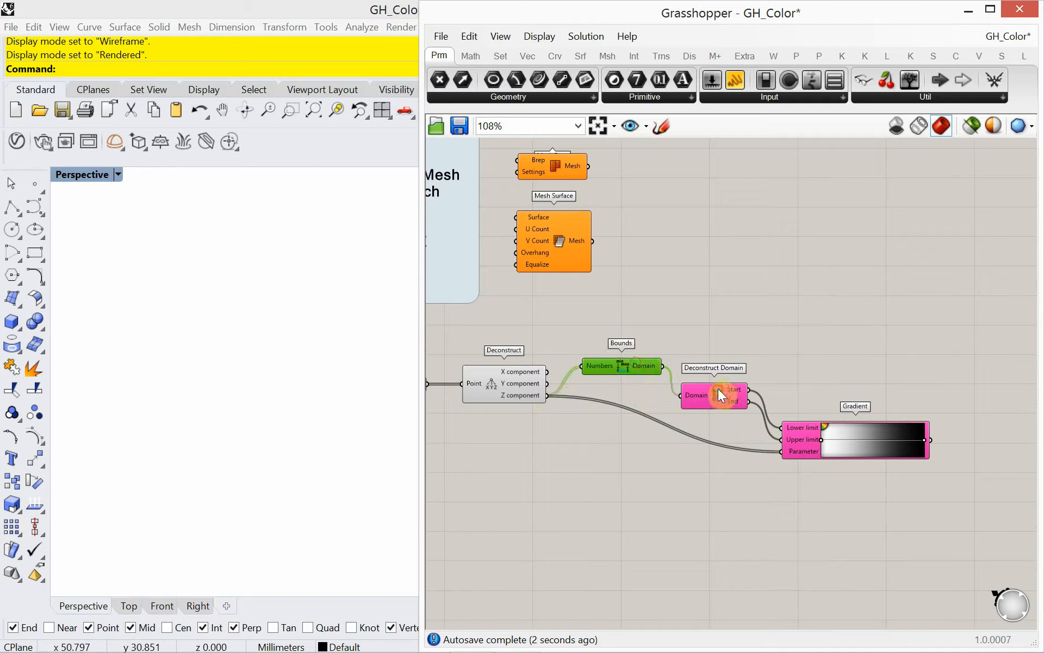
{"action": "left_click_drag", "start_coordinate": [718, 388], "coordinate": [722, 365]}
Add a Construct Mesh component to the canvas above and beyond the Gradient component
{"action": "right_click_drag", "start_coordinate": [638, 389], "coordinate": [783, 371]}
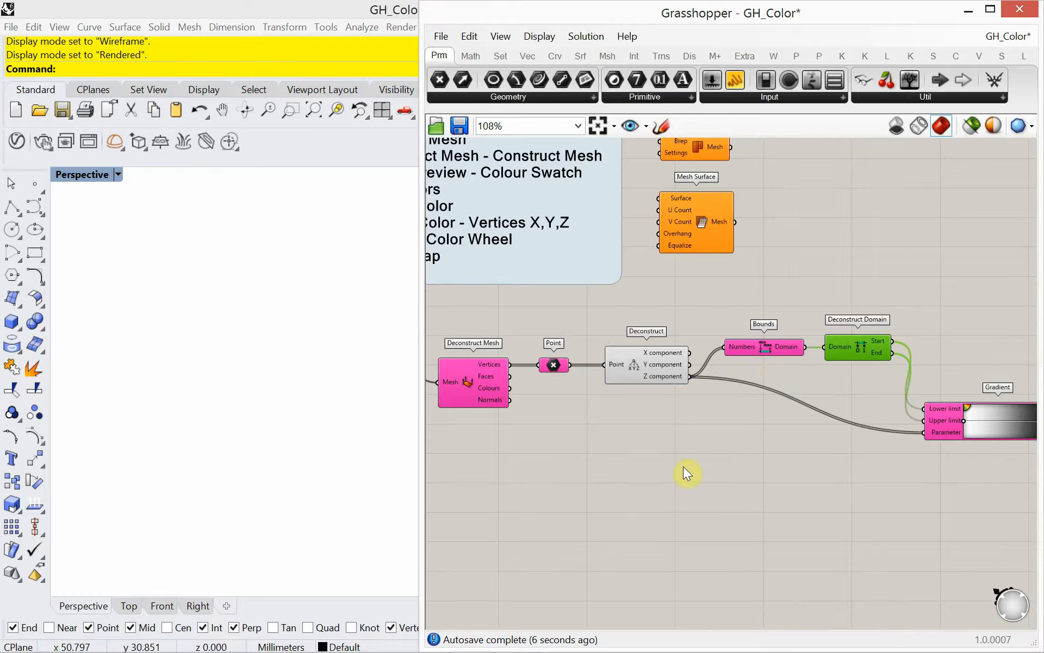
{"action": "scroll", "coordinate": [729, 477], "scroll_direction": "down", "scroll_amount": 2}
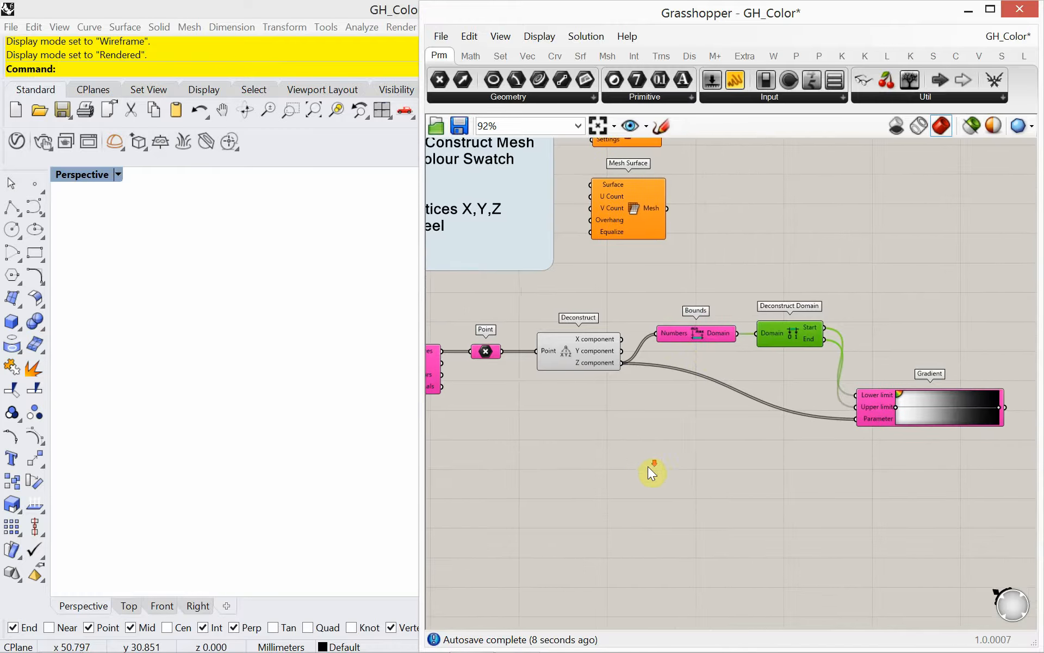
{"action": "double_click", "coordinate": [959, 355]}
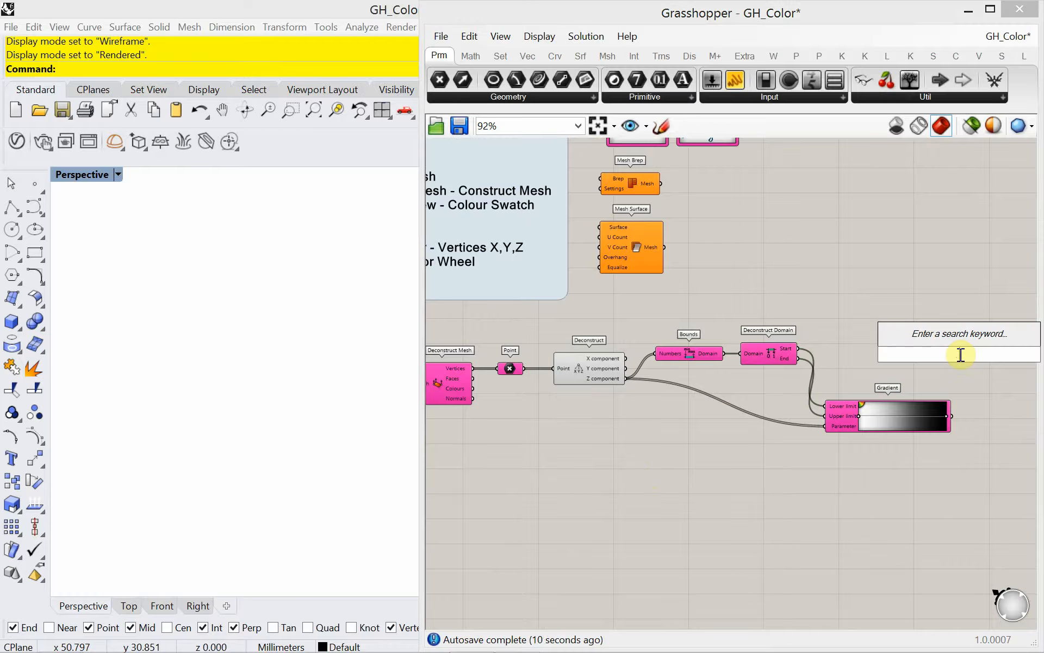
{"action": "type", "text": "constru"}
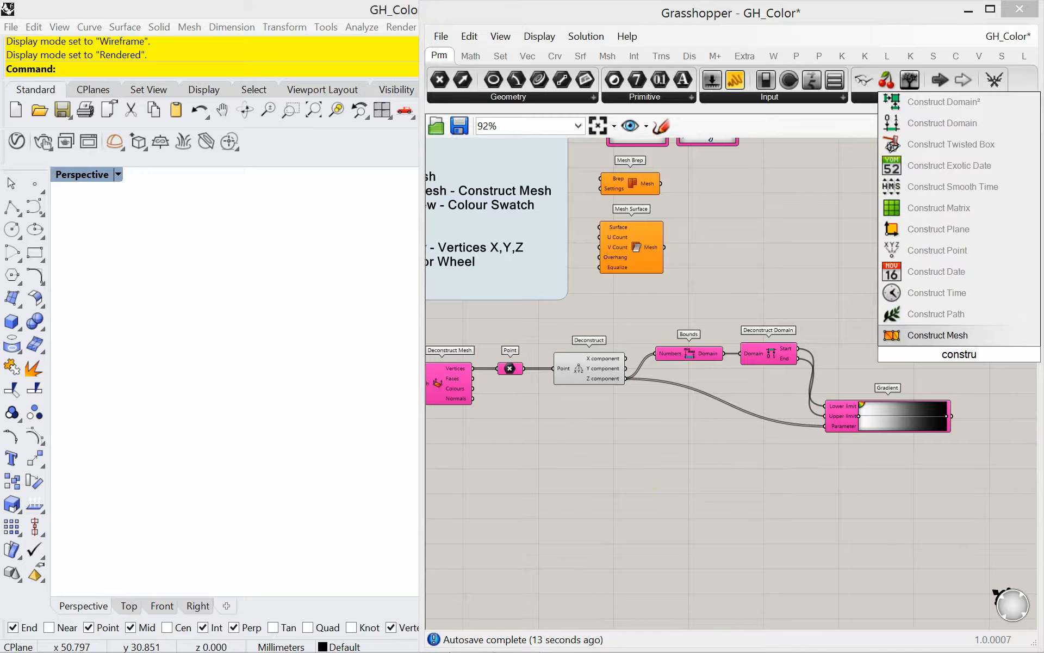
{"action": "left_click", "coordinate": [964, 337]}
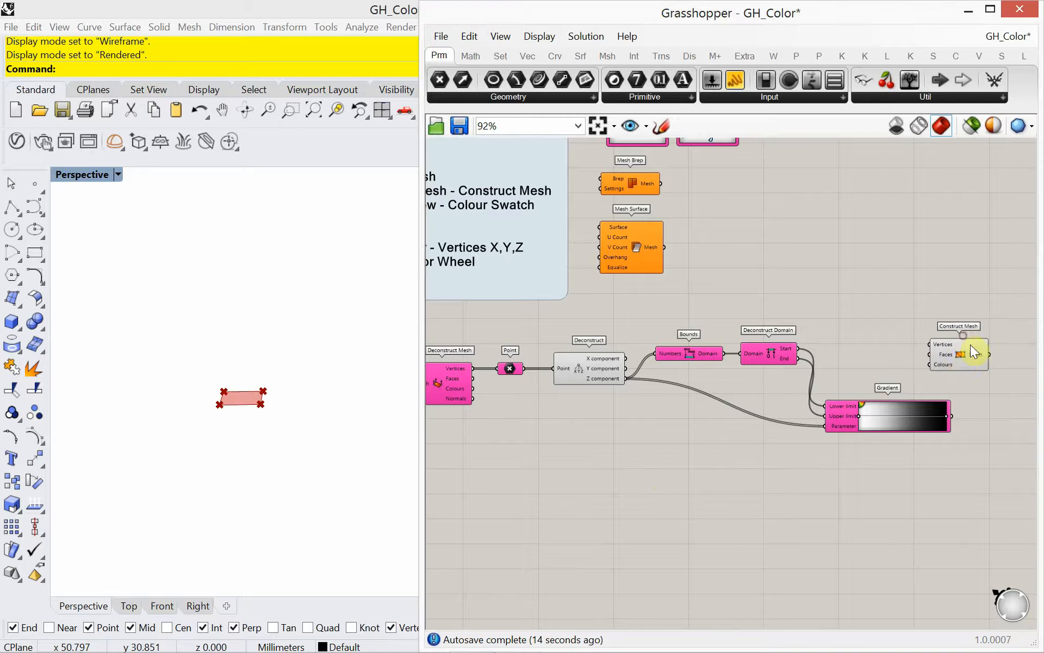
{"action": "right_click_drag", "start_coordinate": [873, 376], "coordinate": [788, 368]}
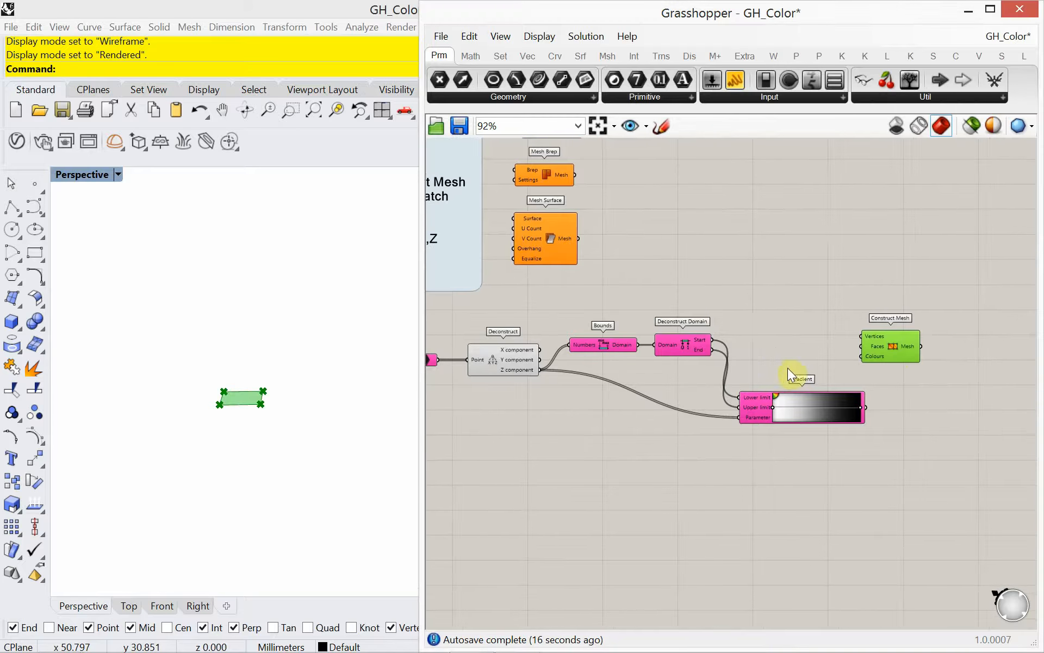
{"action": "right_click_drag", "start_coordinate": [850, 354], "coordinate": [918, 329]}
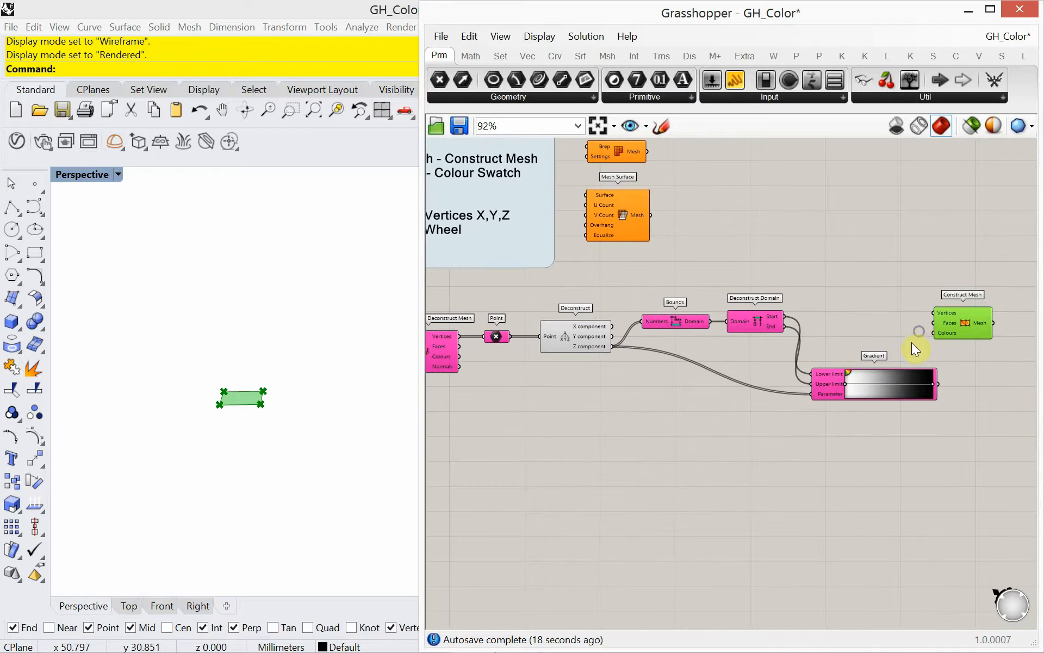
Wire Deconstruct Mesh's Vertices and Faces outputs into the matching Construct Mesh inputs, with Construct Mesh brought close for wiring and placed back beyond the Gradient
{"action": "left_click_drag", "start_coordinate": [957, 327], "coordinate": [547, 398]}
{"action": "right_click_drag", "start_coordinate": [547, 398], "coordinate": [678, 421]}
{"action": "scroll", "coordinate": [587, 400], "scroll_direction": "up", "scroll_amount": 3}
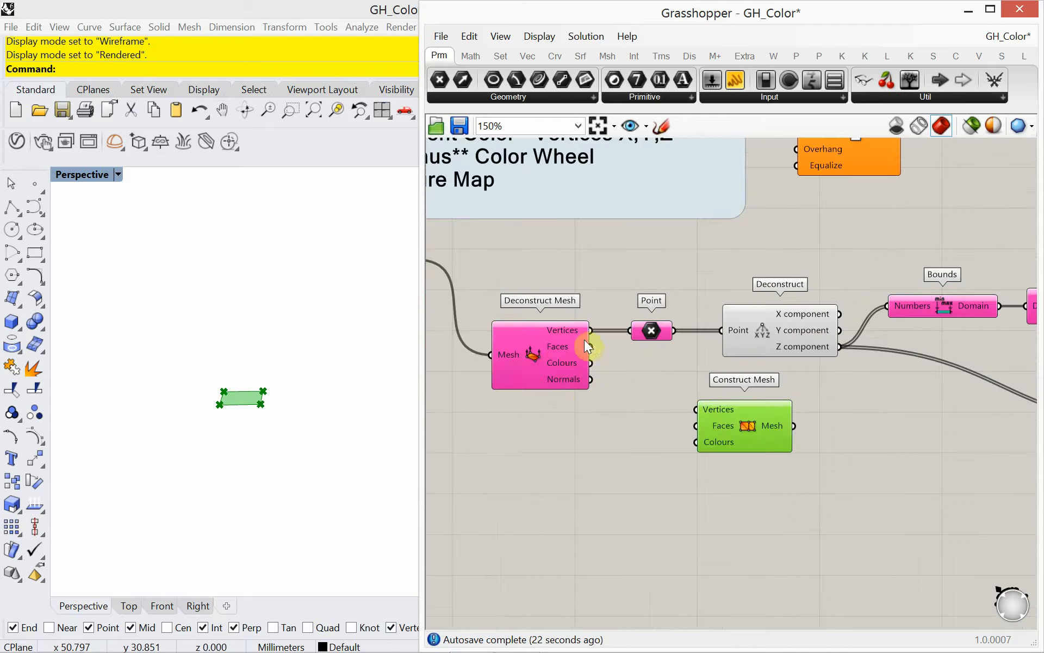
{"action": "left_click_drag", "start_coordinate": [592, 331], "coordinate": [695, 412]}
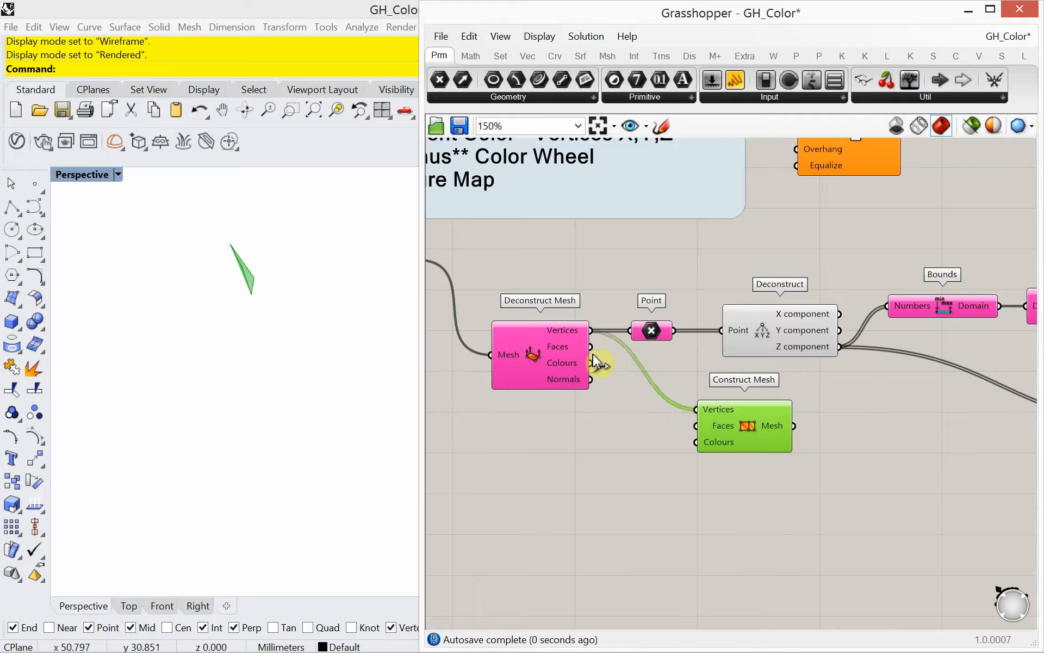
{"action": "left_click_drag", "start_coordinate": [591, 347], "coordinate": [979, 351]}
{"action": "scroll", "coordinate": [721, 456], "scroll_direction": "down", "scroll_amount": 3}
{"action": "scroll", "coordinate": [579, 496], "scroll_direction": "down", "scroll_amount": 3}
{"action": "scroll", "coordinate": [916, 494], "scroll_direction": "up", "scroll_amount": 1}
{"action": "scroll", "coordinate": [916, 494], "scroll_direction": "up", "scroll_amount": 1}
{"action": "scroll", "coordinate": [973, 353], "scroll_direction": "up", "scroll_amount": 4}
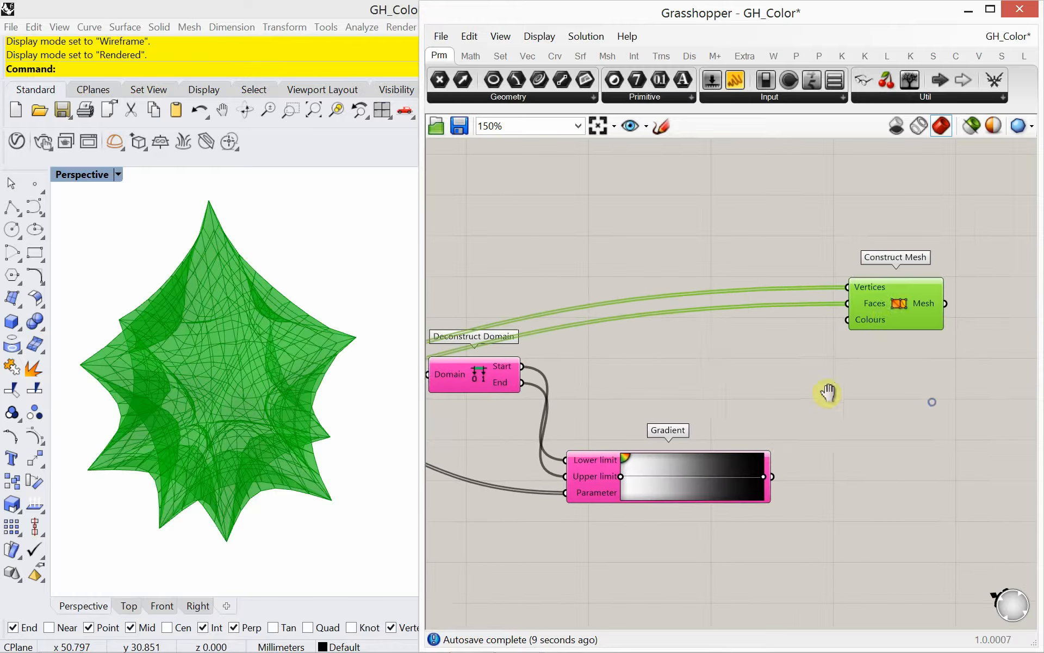
Shift Construct Mesh slightly and wire the Gradient output into its Colours input
{"action": "left_click_drag", "start_coordinate": [879, 337], "coordinate": [879, 325]}
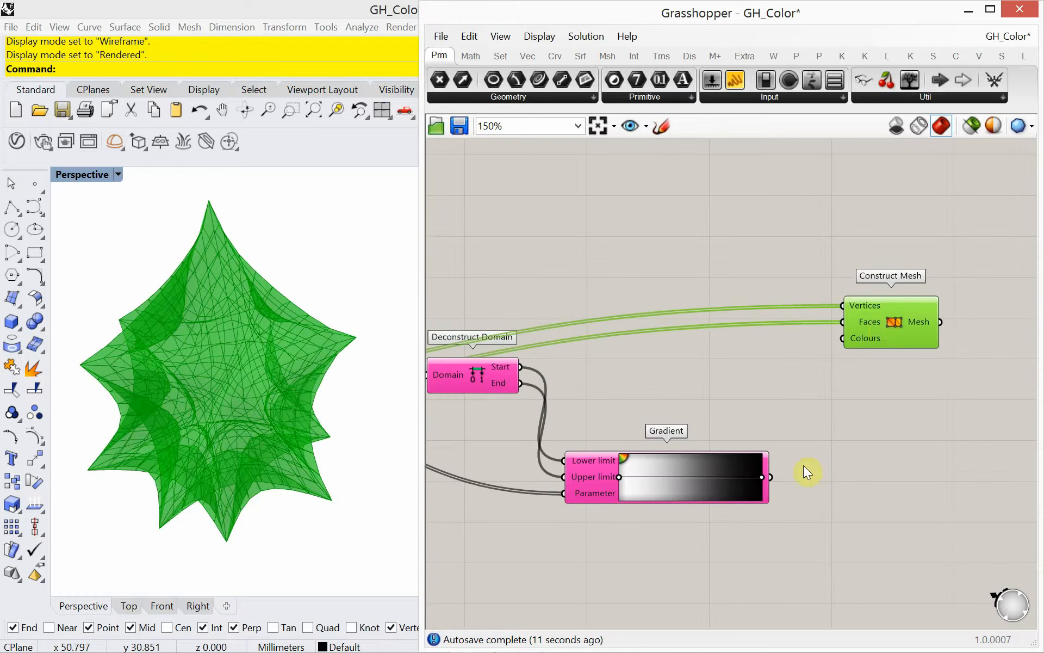
{"action": "left_click_drag", "start_coordinate": [773, 486], "coordinate": [844, 339]}
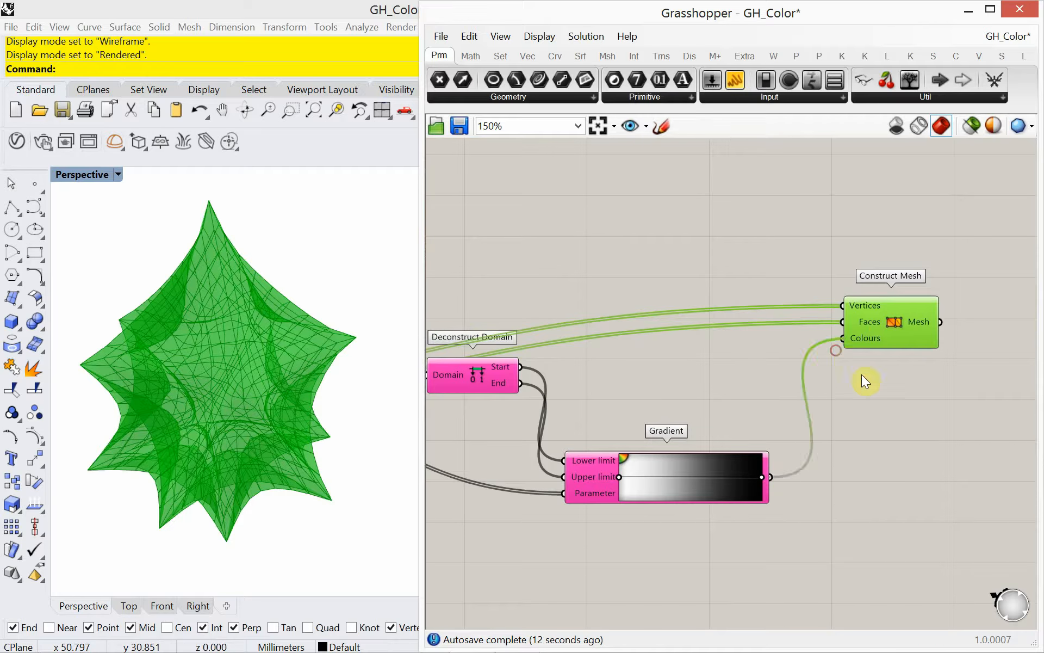
{"action": "right_click_drag", "start_coordinate": [544, 404], "coordinate": [684, 379]}
{"action": "scroll", "coordinate": [628, 390], "scroll_direction": "down", "scroll_amount": 3}
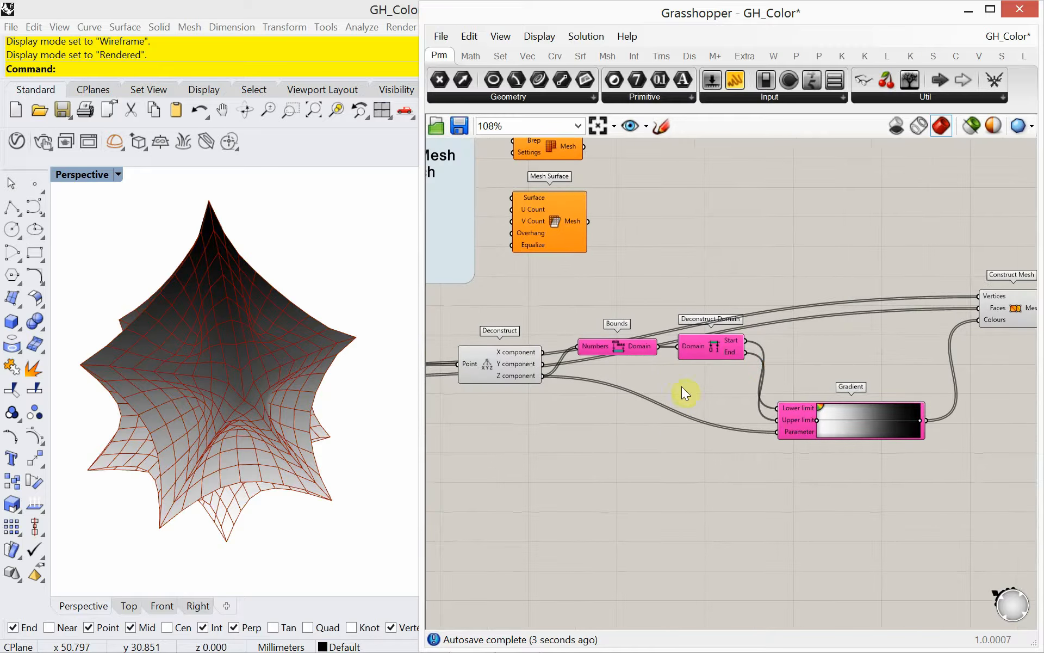
Rearrange the Bounds, Deconstruct Domain and Gradient components so they sit clear below the Vertices and Faces wires
{"action": "left_click_drag", "start_coordinate": [702, 359], "coordinate": [703, 380]}
{"action": "left_click_drag", "start_coordinate": [653, 345], "coordinate": [658, 376]}
{"action": "left_click_drag", "start_coordinate": [818, 466], "coordinate": [639, 376]}
{"action": "left_click_drag", "start_coordinate": [808, 427], "coordinate": [864, 429]}
{"action": "left_click", "coordinate": [813, 468]}
{"action": "right_click_drag", "start_coordinate": [815, 488], "coordinate": [725, 478]}
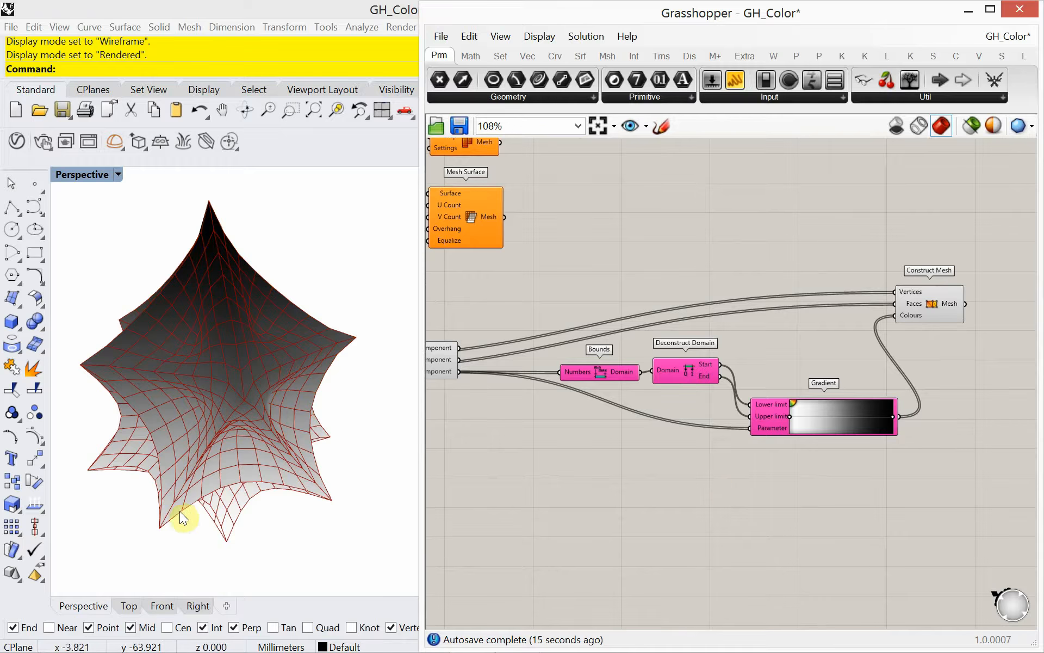
Inspect the shaded mesh from several angles and apply the red-orange-yellow-blue preset to the Gradient
{"action": "right_click_drag", "start_coordinate": [179, 510], "coordinate": [238, 498]}
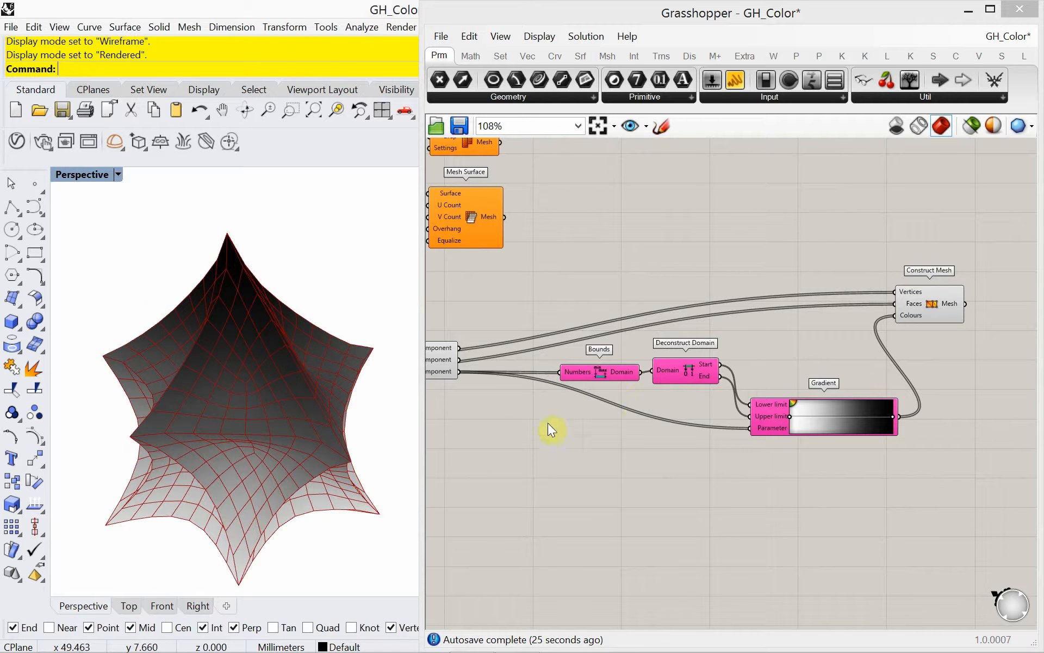
{"action": "right_click_drag", "start_coordinate": [256, 459], "coordinate": [228, 475]}
{"action": "right_click_drag", "start_coordinate": [571, 479], "coordinate": [607, 471]}
{"action": "right_click_drag", "start_coordinate": [256, 429], "coordinate": [233, 413]}
{"action": "scroll", "coordinate": [561, 427], "scroll_direction": "down", "scroll_amount": 1}
{"action": "scroll", "coordinate": [560, 427], "scroll_direction": "down", "scroll_amount": 1}
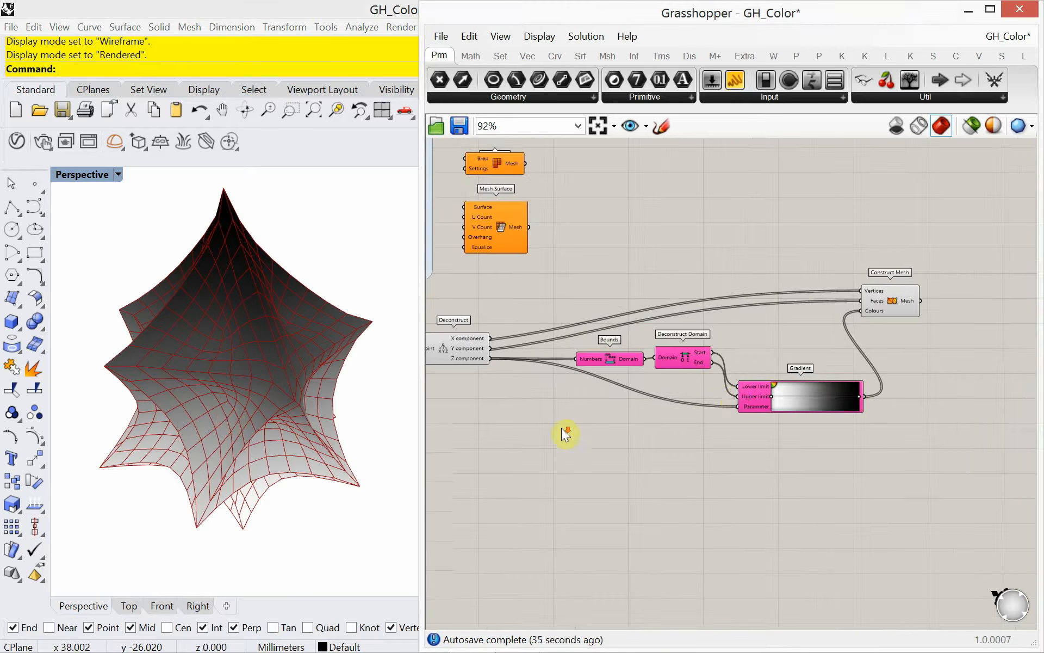
{"action": "scroll", "coordinate": [758, 384], "scroll_direction": "up", "scroll_amount": 4}
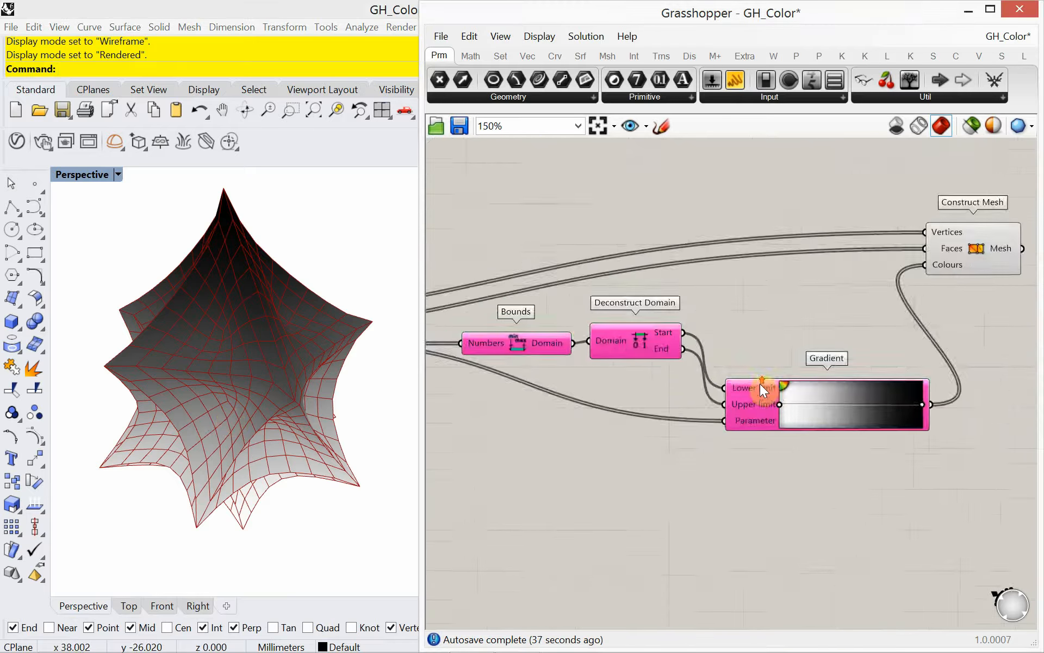
{"action": "right_click", "coordinate": [793, 383]}
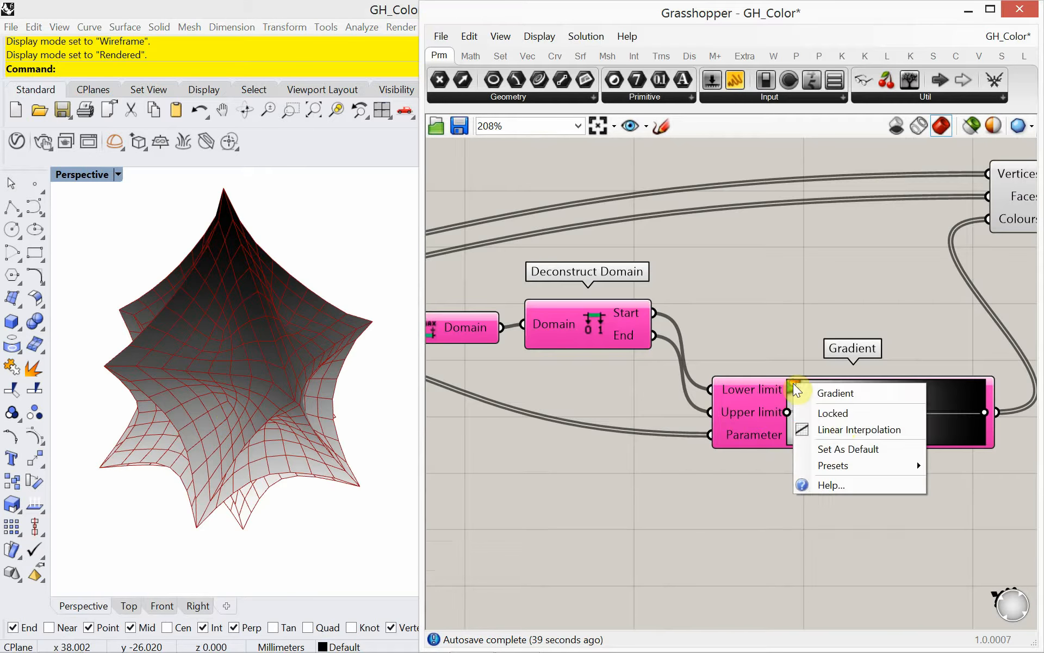
{"action": "mouse_move", "coordinate": [867, 466]}
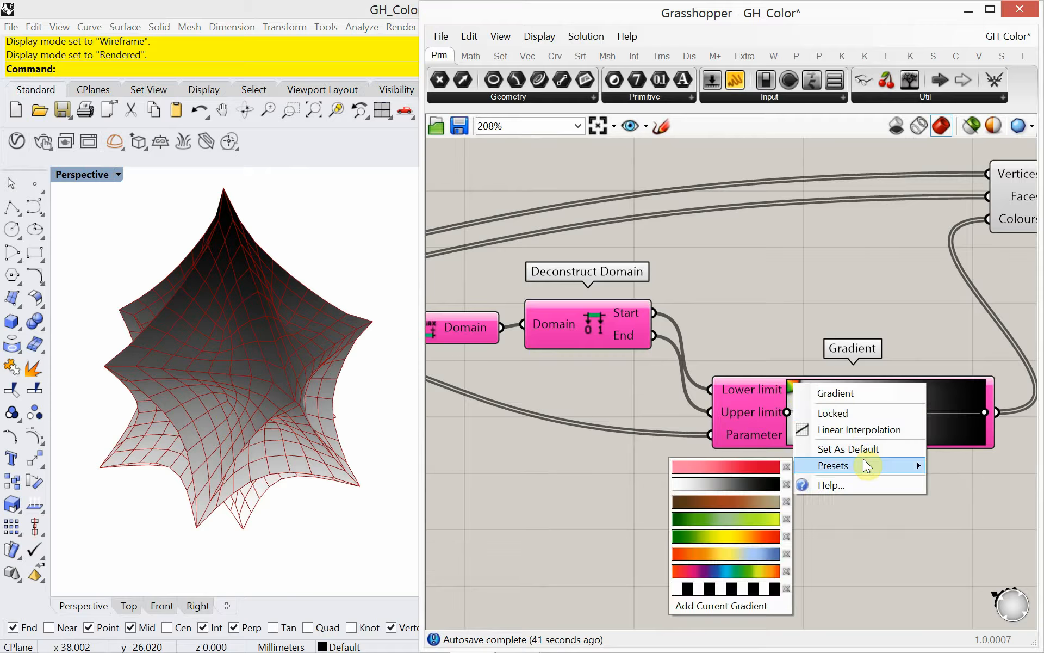
{"action": "left_click", "coordinate": [764, 553]}
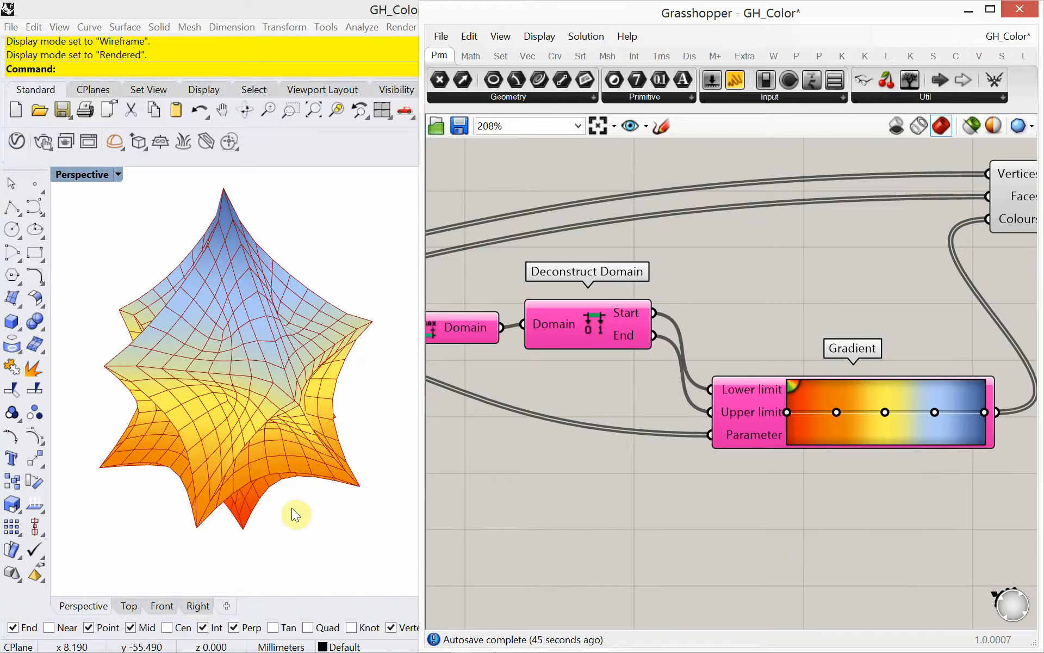
Move the Deconstruct and Point components below the mesh wires and align the Gradient with the Z component output
{"action": "mouse_move", "coordinate": [277, 469]}
{"action": "right_mouse_down"}
{"action": "mouse_move", "coordinate": [215, 426]}
{"action": "mouse_move", "coordinate": [274, 486]}
{"action": "right_mouse_up"}
{"action": "right_click_drag", "start_coordinate": [561, 485], "coordinate": [674, 437]}
{"action": "scroll", "coordinate": [610, 472], "scroll_direction": "down", "scroll_amount": 4}
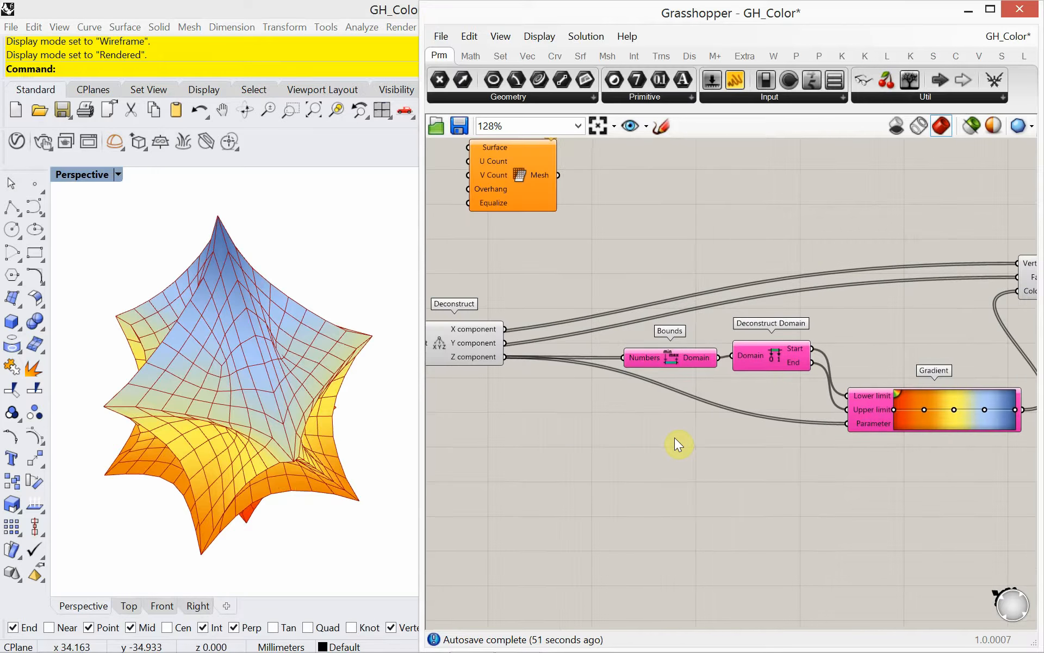
{"action": "scroll", "coordinate": [631, 430], "scroll_direction": "down", "scroll_amount": 1}
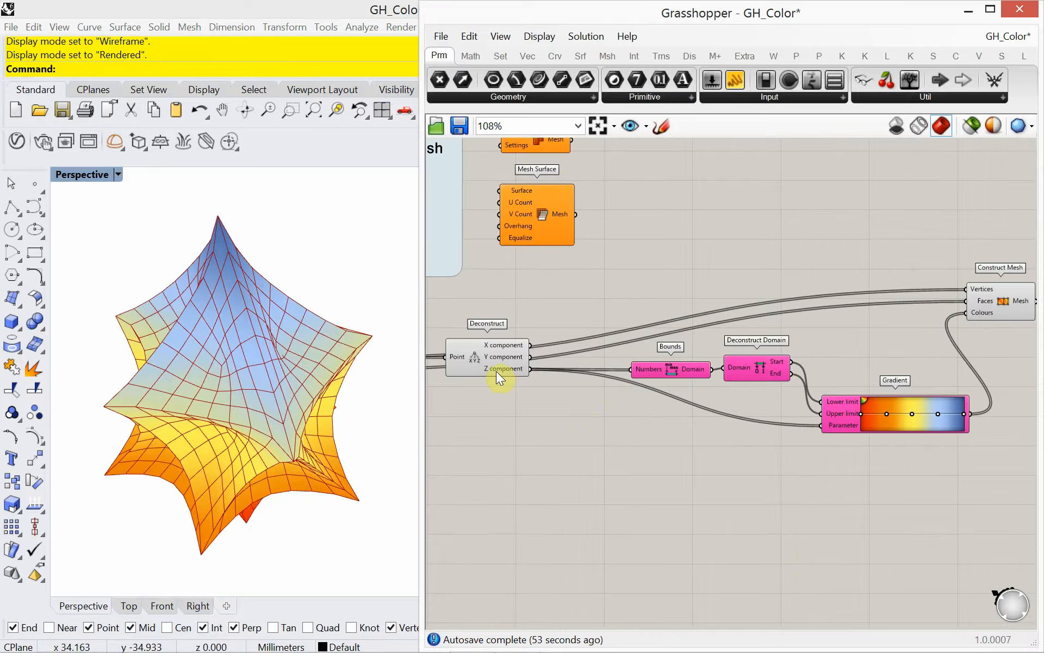
{"action": "left_click_drag", "start_coordinate": [496, 371], "coordinate": [503, 421]}
{"action": "right_click_drag", "start_coordinate": [502, 421], "coordinate": [594, 428]}
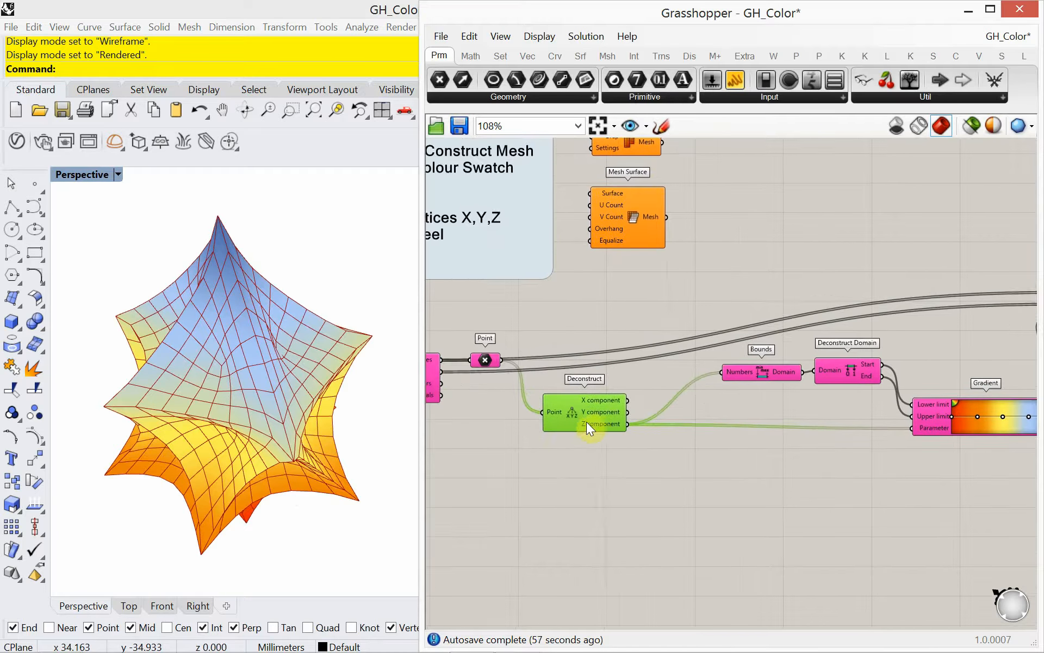
{"action": "right_click_drag", "start_coordinate": [611, 467], "coordinate": [597, 439]}
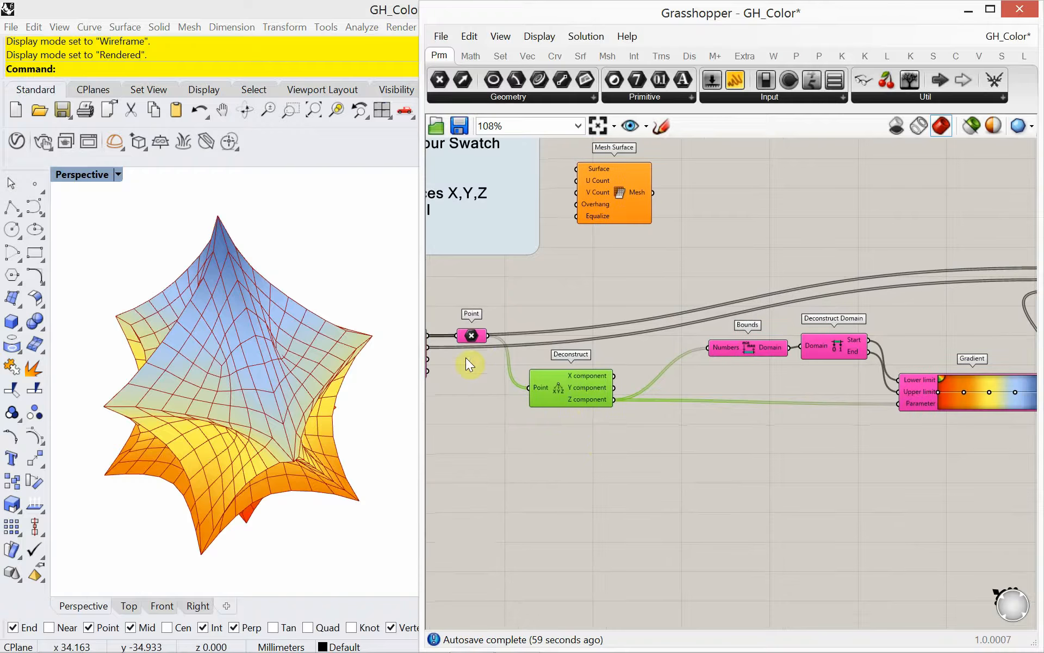
{"action": "left_click_drag", "start_coordinate": [478, 332], "coordinate": [482, 386]}
{"action": "right_click_drag", "start_coordinate": [695, 416], "coordinate": [646, 409]}
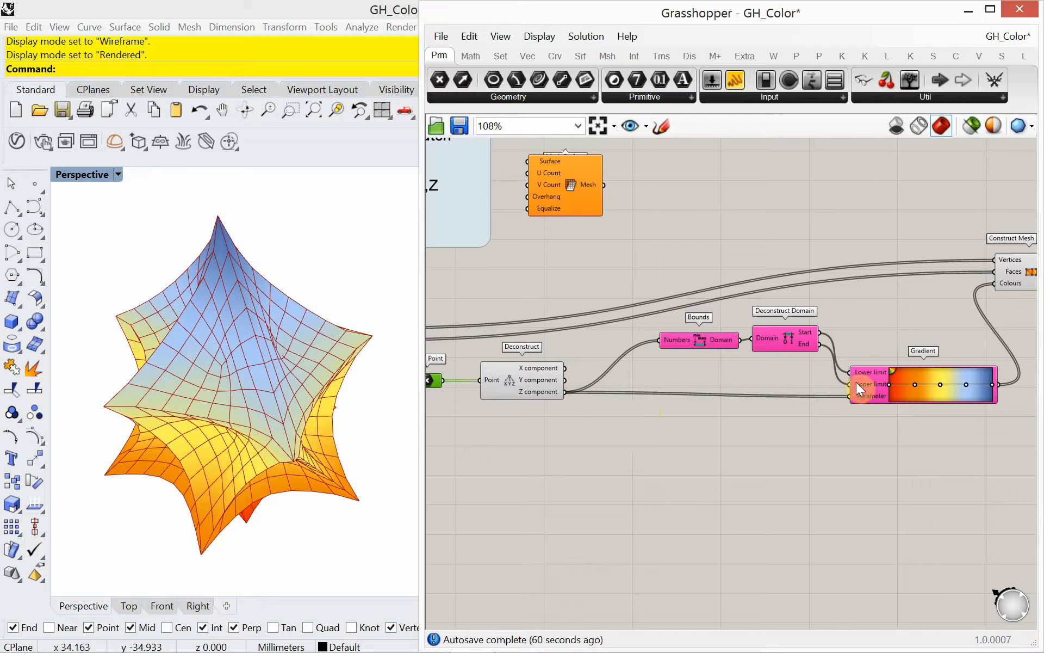
{"action": "left_click_drag", "start_coordinate": [857, 389], "coordinate": [855, 385]}
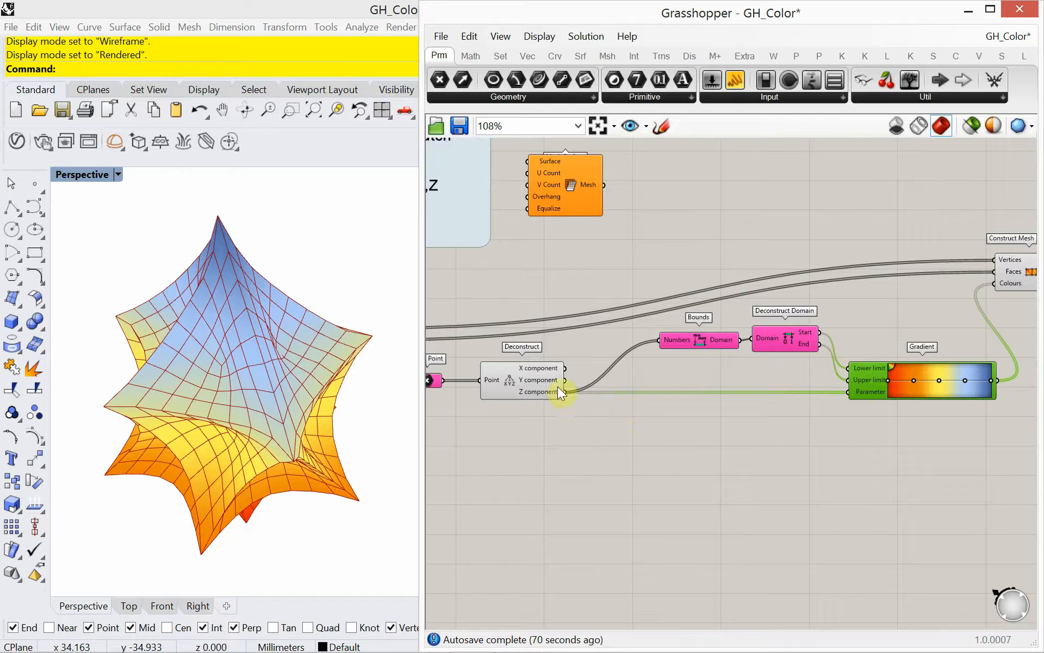
Wire the X component output into Bounds' Numbers and the Gradient's Parameter, and inspect the recoloured mesh from above
{"action": "left_click_drag", "start_coordinate": [565, 368], "coordinate": [659, 341]}
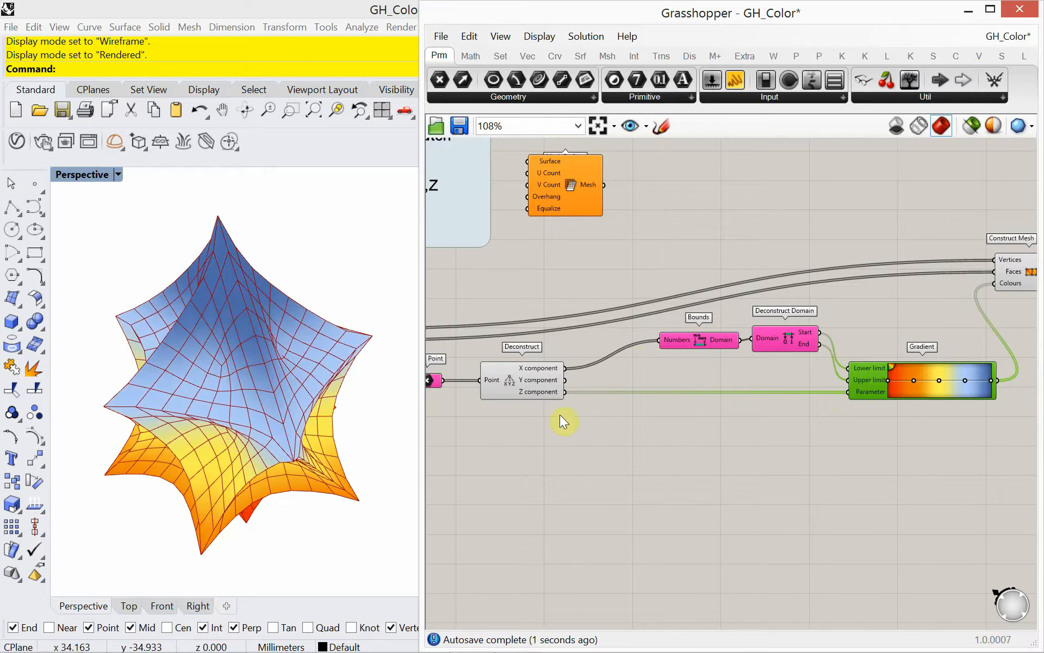
{"action": "right_click_drag", "start_coordinate": [360, 469], "coordinate": [337, 443]}
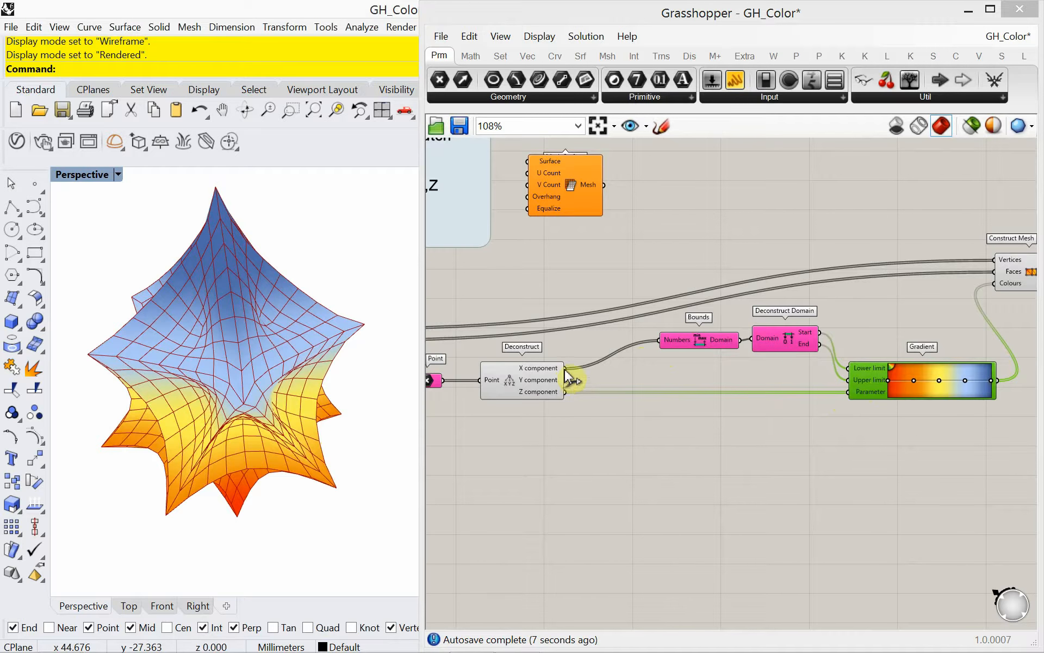
{"action": "left_click_drag", "start_coordinate": [566, 369], "coordinate": [842, 397]}
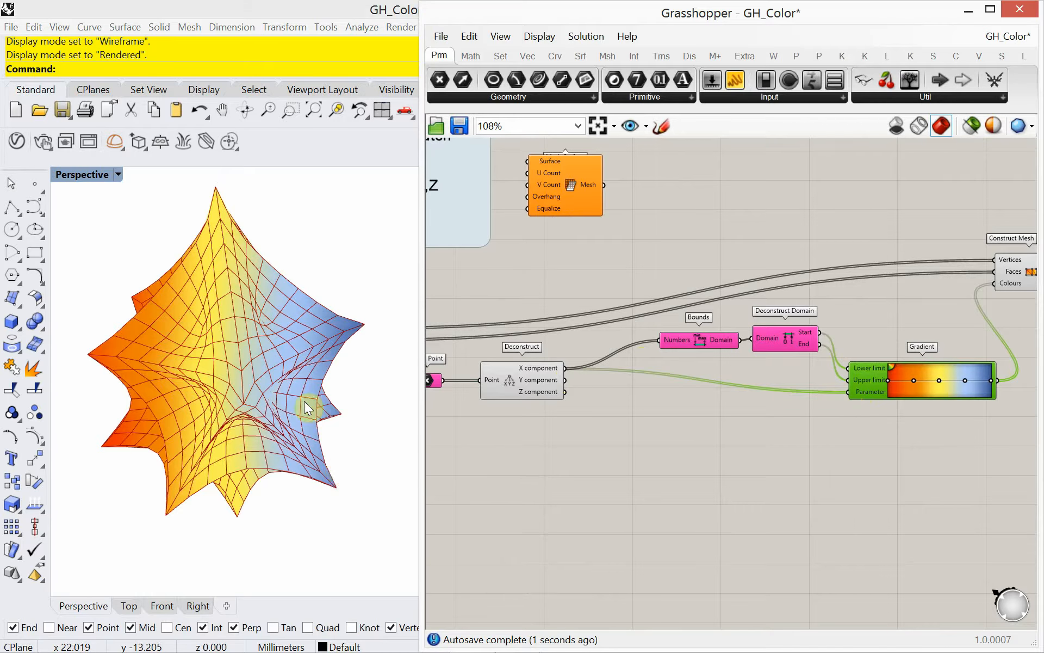
{"action": "right_click_drag", "start_coordinate": [295, 406], "coordinate": [262, 511]}
{"action": "scroll", "coordinate": [277, 489], "scroll_direction": "down", "scroll_amount": 6}
{"action": "scroll", "coordinate": [259, 512], "scroll_direction": "up", "scroll_amount": 4}
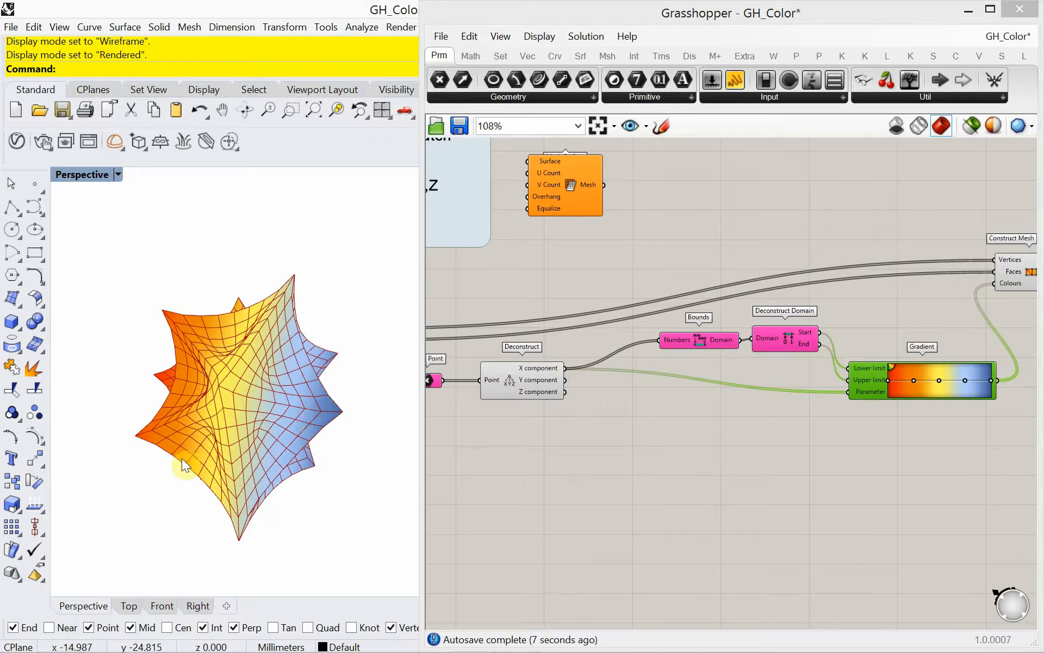
{"action": "scroll", "coordinate": [182, 458], "scroll_direction": "up", "scroll_amount": 2}
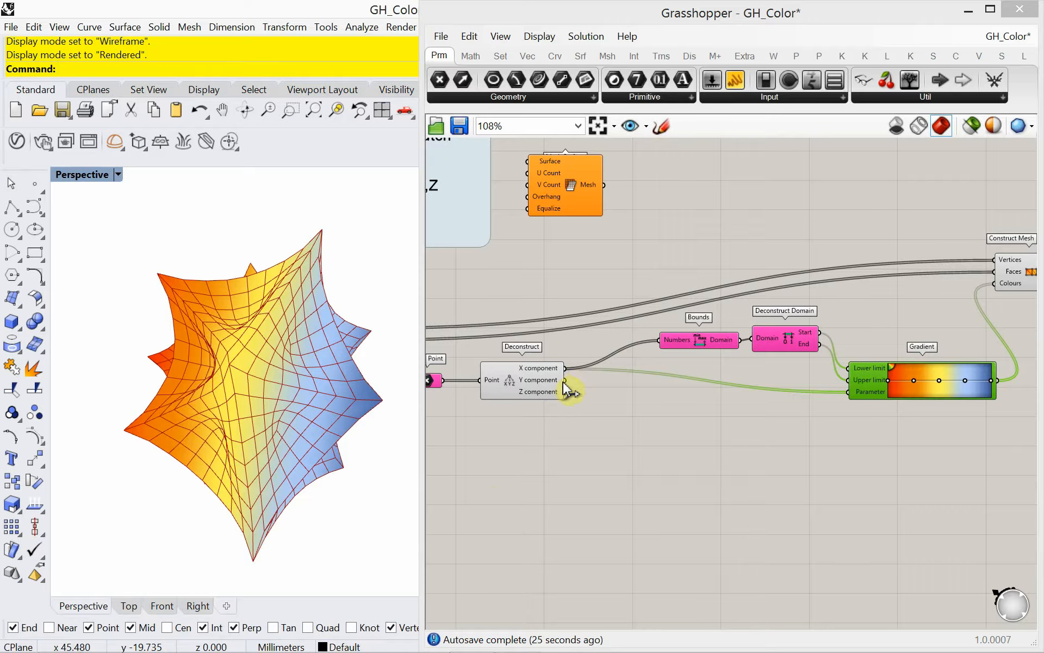
Rewire Bounds' Numbers to the Y component, and the Gradient's Parameter first to the Z component and finally to the Y component
{"action": "left_click_drag", "start_coordinate": [566, 379], "coordinate": [658, 347], "text": "shift"}
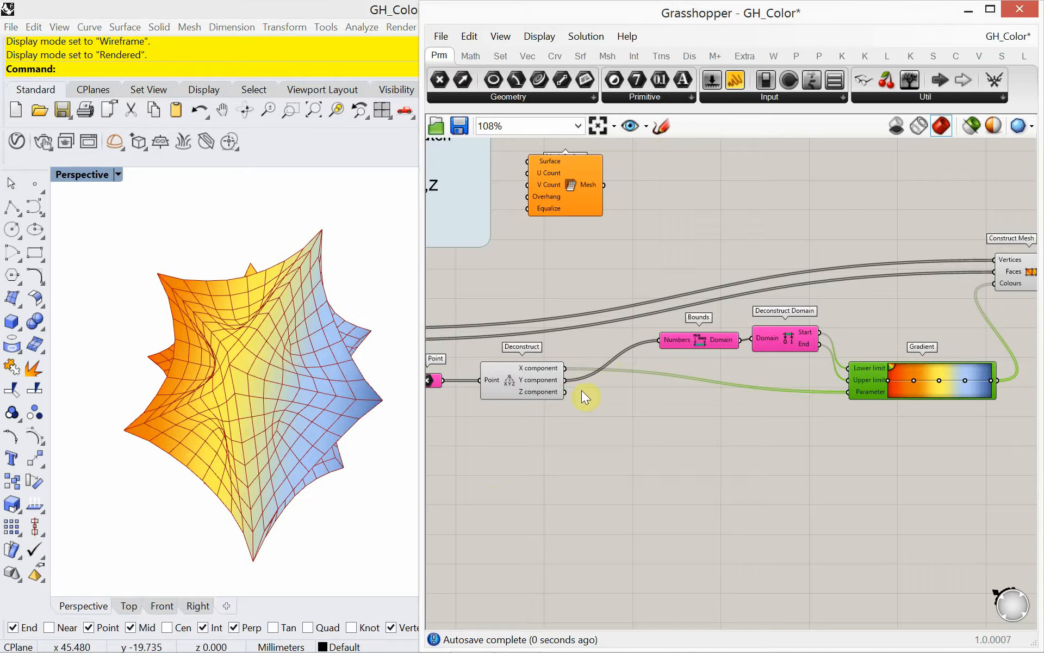
{"action": "left_click_drag", "start_coordinate": [565, 392], "coordinate": [849, 392]}
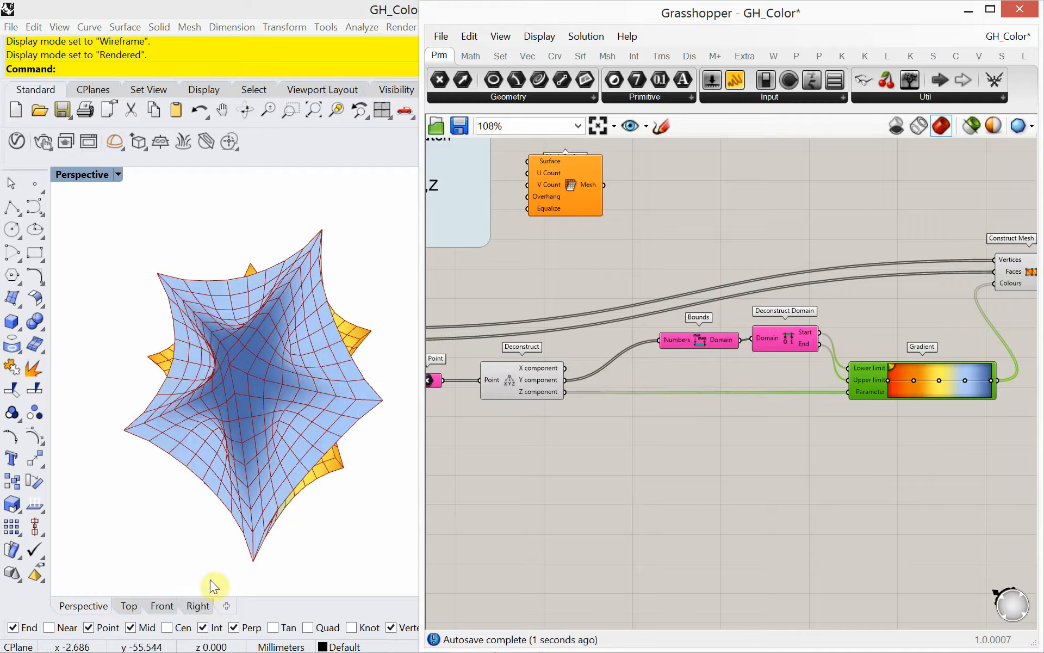
{"action": "right_click_drag", "start_coordinate": [307, 513], "coordinate": [291, 490]}
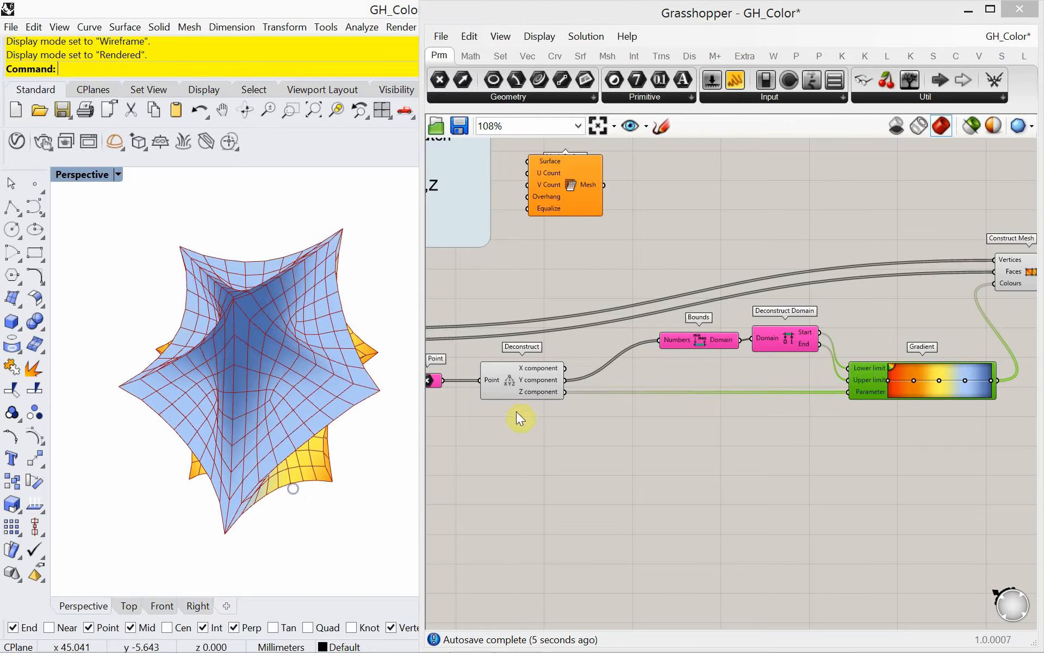
{"action": "left_click_drag", "start_coordinate": [568, 383], "coordinate": [848, 393]}
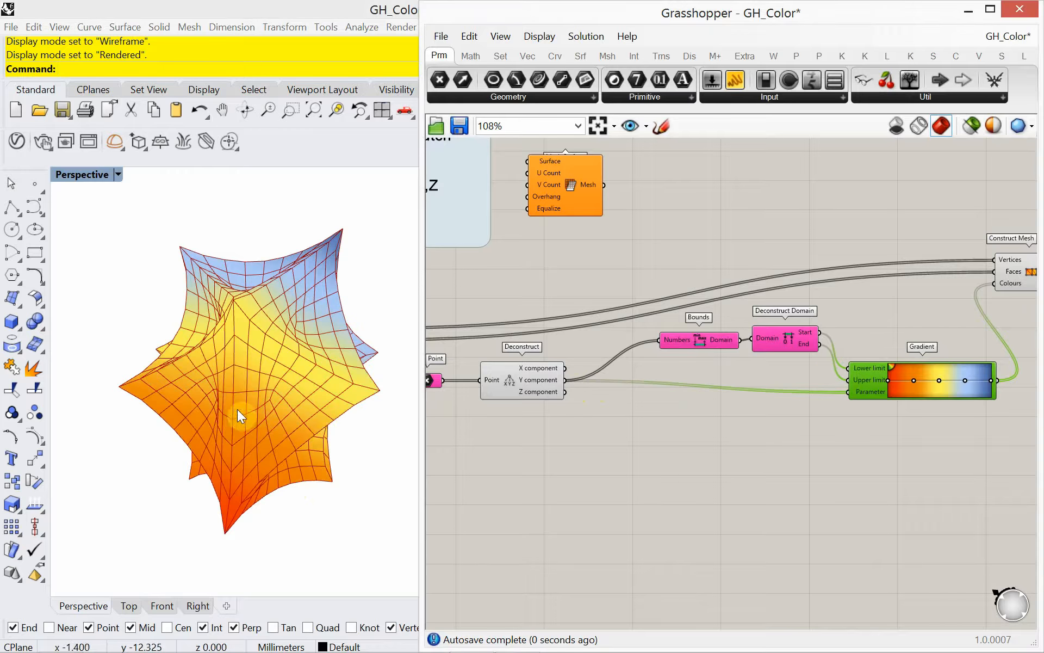
Examine the Y-mapped mesh from several angles and review the topic list and the whole gradient definition on the canvas
{"action": "right_click_drag", "start_coordinate": [237, 411], "coordinate": [267, 449]}
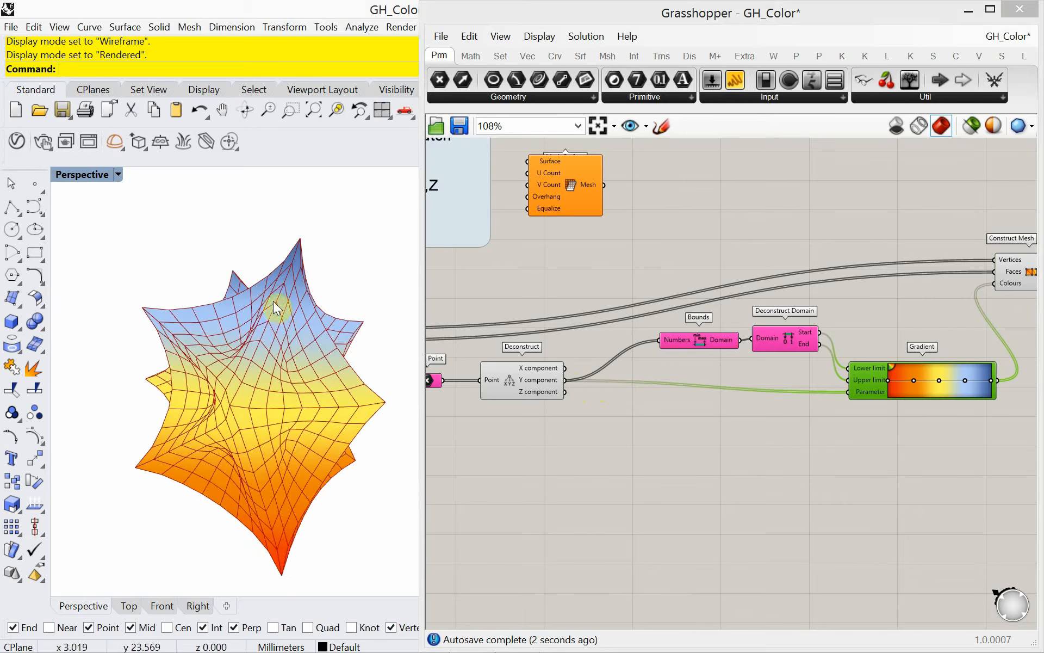
{"action": "right_click_drag", "start_coordinate": [260, 342], "coordinate": [221, 376]}
{"action": "right_click_drag", "start_coordinate": [512, 283], "coordinate": [652, 306]}
{"action": "scroll", "coordinate": [568, 299], "scroll_direction": "down", "scroll_amount": 3}
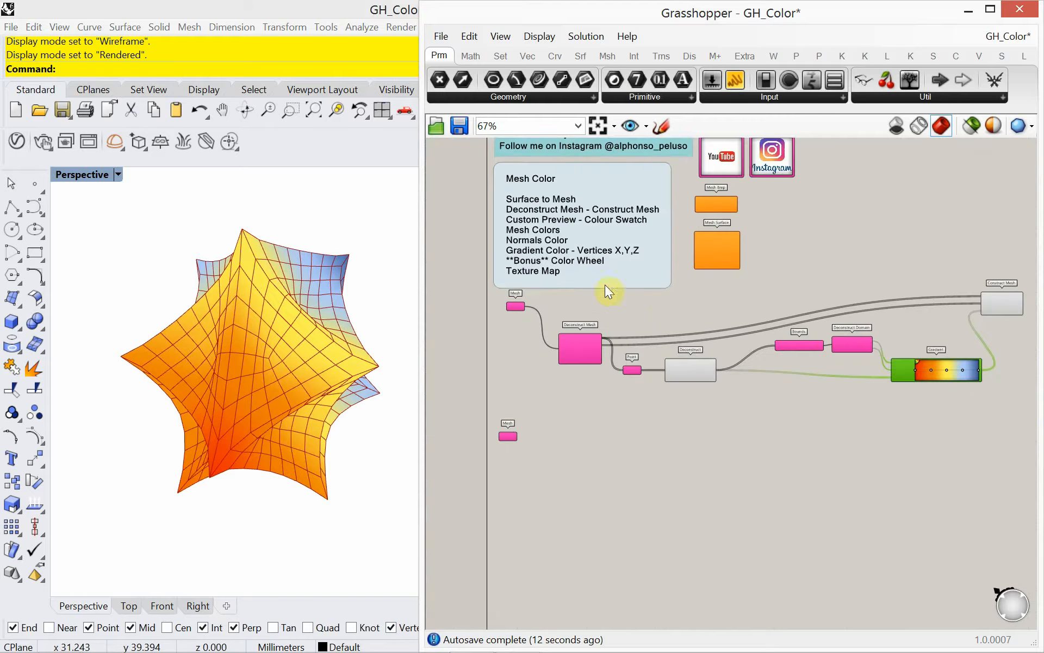
{"action": "scroll", "coordinate": [577, 266], "scroll_direction": "up", "scroll_amount": 4}
{"action": "right_click_drag", "start_coordinate": [559, 273], "coordinate": [612, 299]}
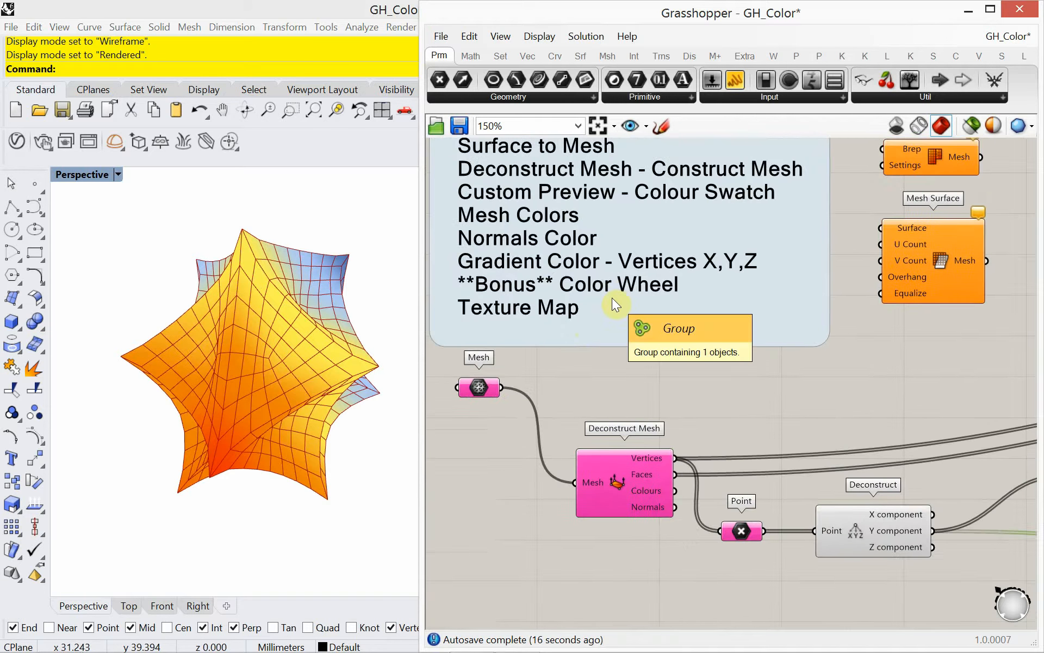
{"action": "scroll", "coordinate": [609, 330], "scroll_direction": "down", "scroll_amount": 2}
{"action": "right_click_drag", "start_coordinate": [720, 335], "coordinate": [625, 345]}
{"action": "scroll", "coordinate": [625, 345], "scroll_direction": "down", "scroll_amount": 2}
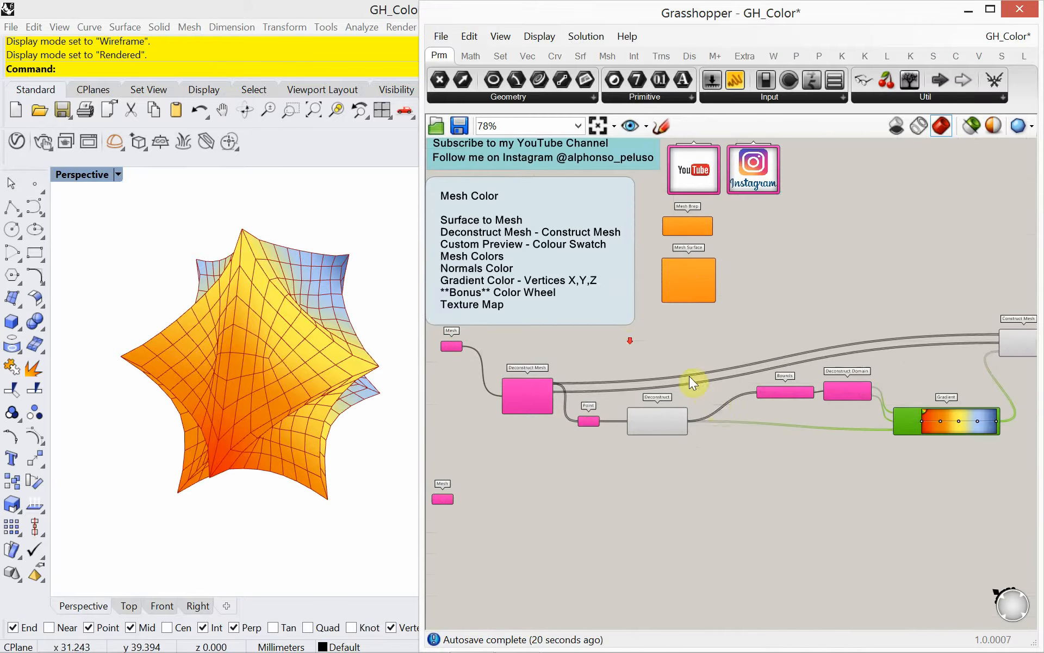
{"action": "scroll", "coordinate": [661, 436], "scroll_direction": "up", "scroll_amount": 3}
{"action": "right_click_drag", "start_coordinate": [781, 442], "coordinate": [763, 429]}
{"action": "scroll", "coordinate": [661, 442], "scroll_direction": "down", "scroll_amount": 2}
{"action": "scroll", "coordinate": [661, 443], "scroll_direction": "down", "scroll_amount": 1}
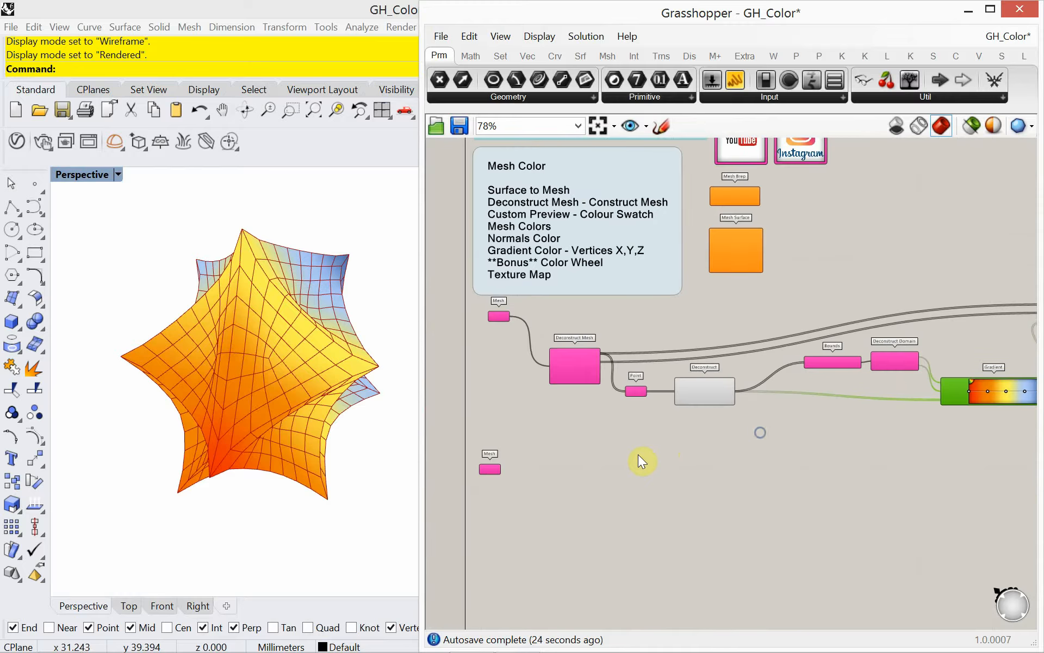
{"action": "right_click_drag", "start_coordinate": [652, 441], "coordinate": [580, 452]}
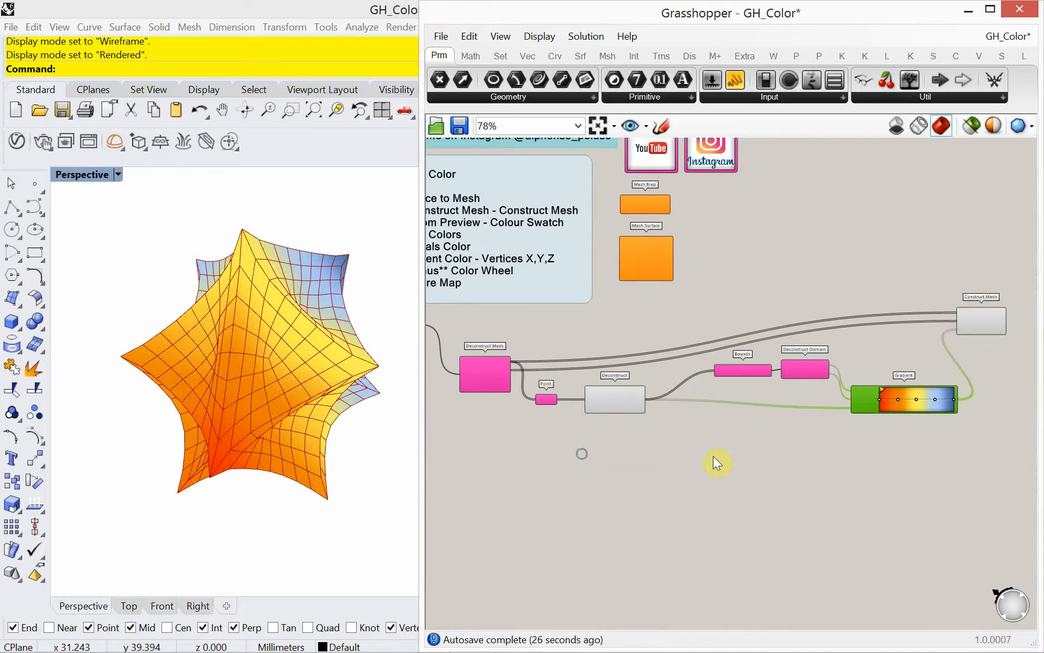
Turn off the preview of the gradient definition's components from Deconstruct through Construct Mesh
{"action": "left_click_drag", "start_coordinate": [942, 341], "coordinate": [978, 325]}
{"action": "left_click_drag", "start_coordinate": [989, 461], "coordinate": [601, 318]}
{"action": "left_click", "coordinate": [691, 502]}
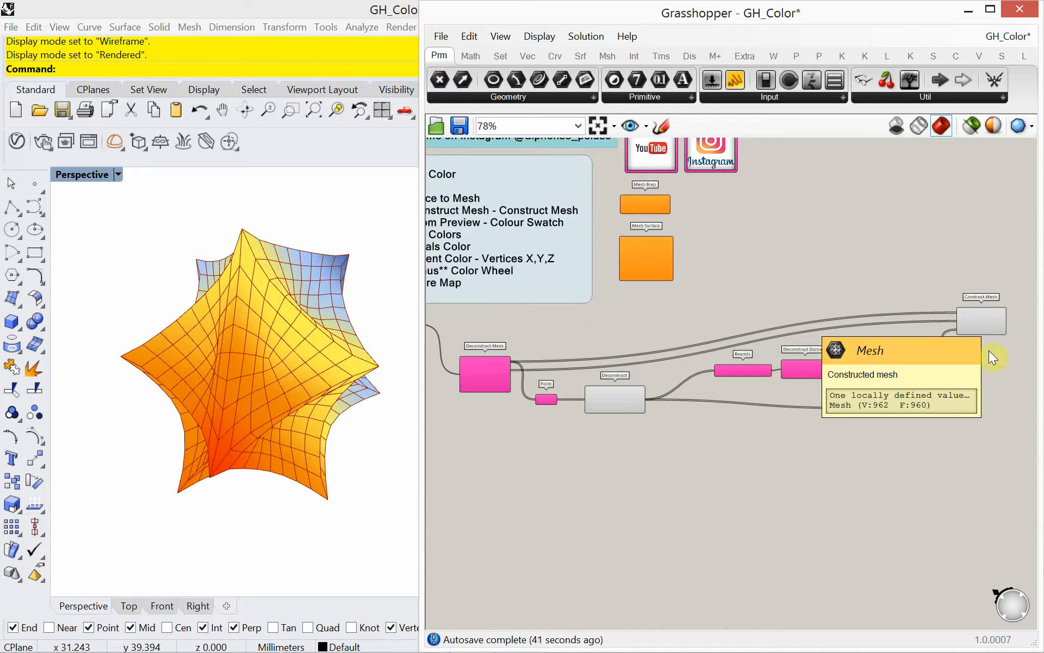
{"action": "left_click_drag", "start_coordinate": [1006, 453], "coordinate": [598, 325]}
{"action": "right_click", "coordinate": [866, 249]}
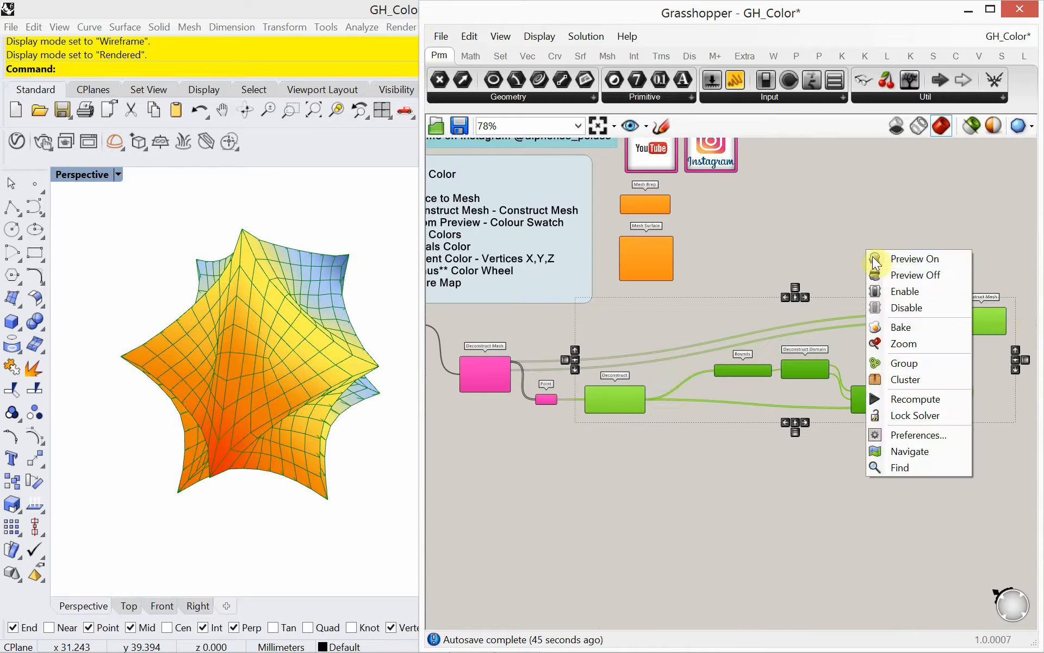
{"action": "left_click", "coordinate": [892, 271]}
{"action": "left_click", "coordinate": [683, 491]}
{"action": "scroll", "coordinate": [674, 489], "scroll_direction": "up", "scroll_amount": 3}
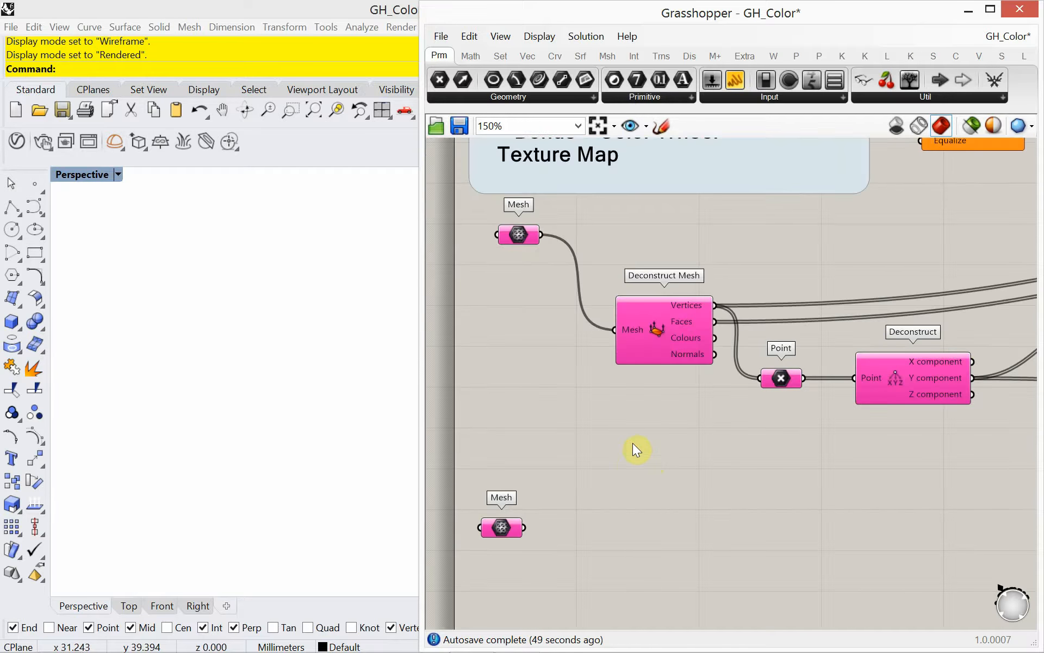
Move the wired Mesh parameter down above the second one, and add a Mesh Colours component to its right fed by that mesh
{"action": "left_click_drag", "start_coordinate": [508, 239], "coordinate": [487, 455]}
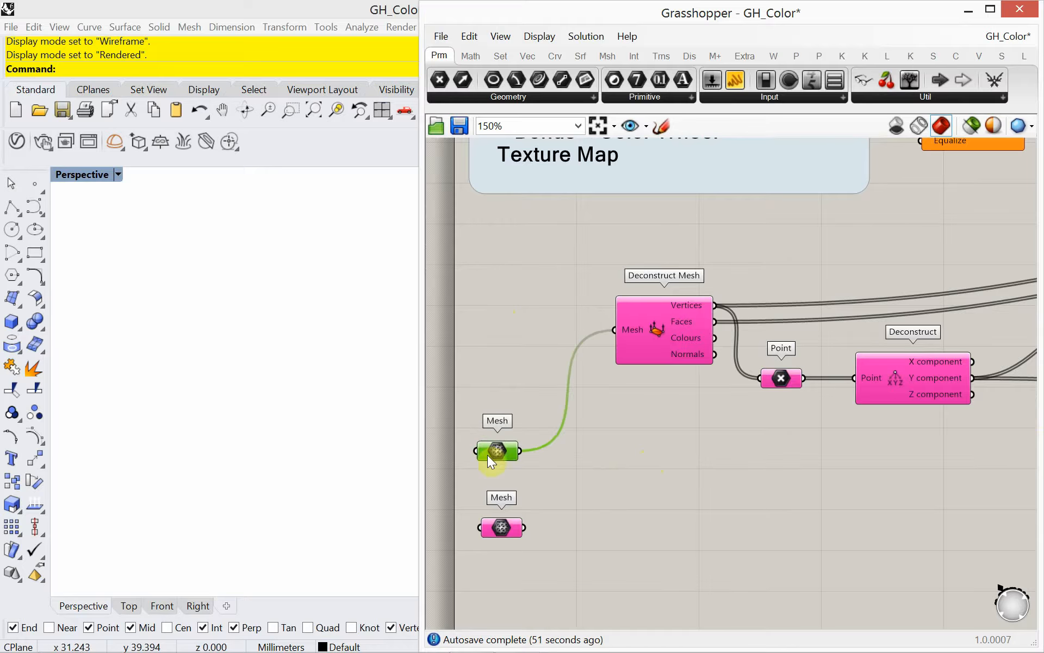
{"action": "double_click", "coordinate": [691, 488]}
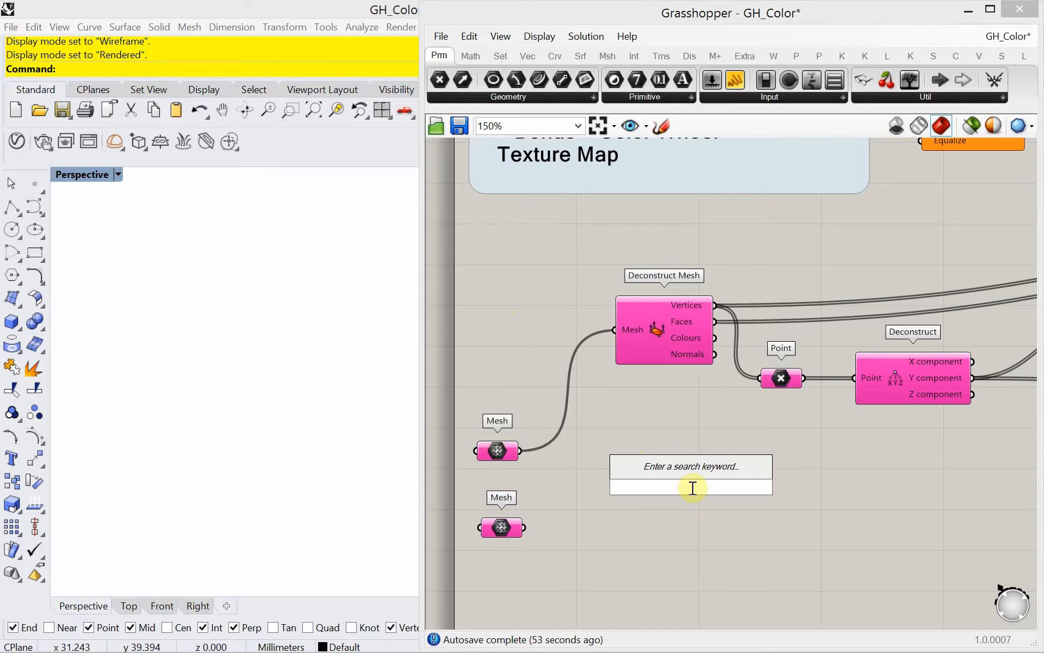
{"action": "type", "text": "mesh"}
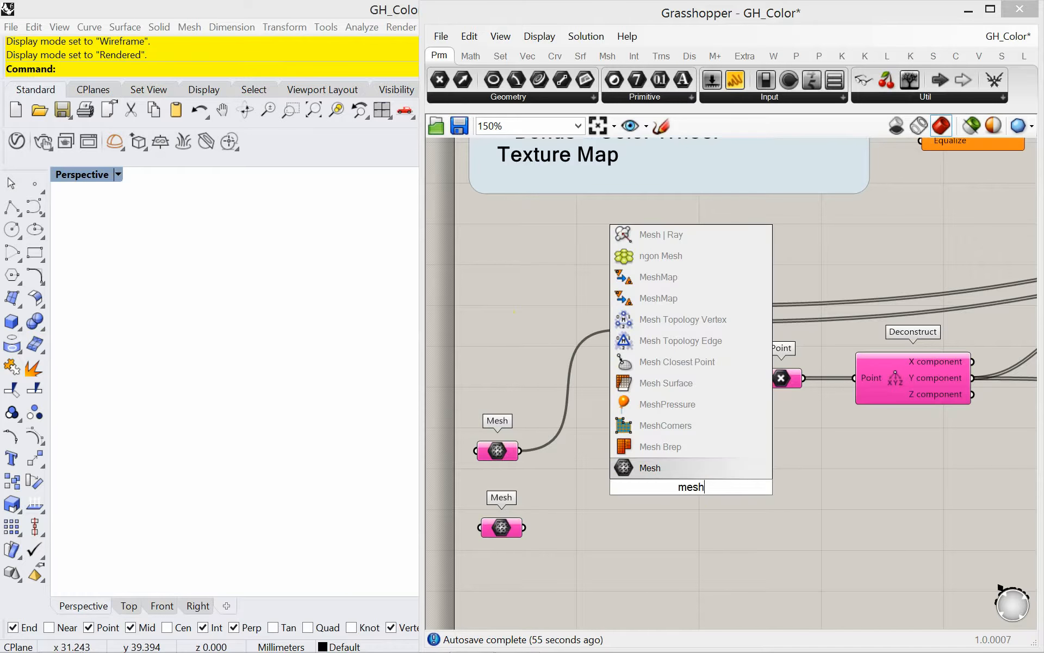
{"action": "type", "text": " col"}
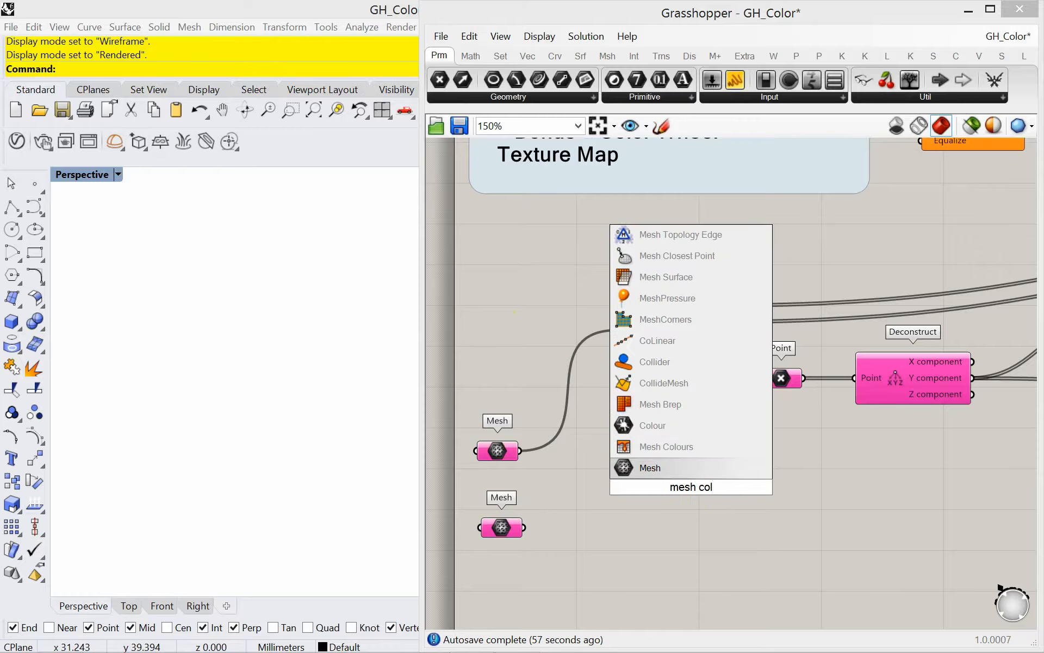
{"action": "left_click", "coordinate": [694, 447]}
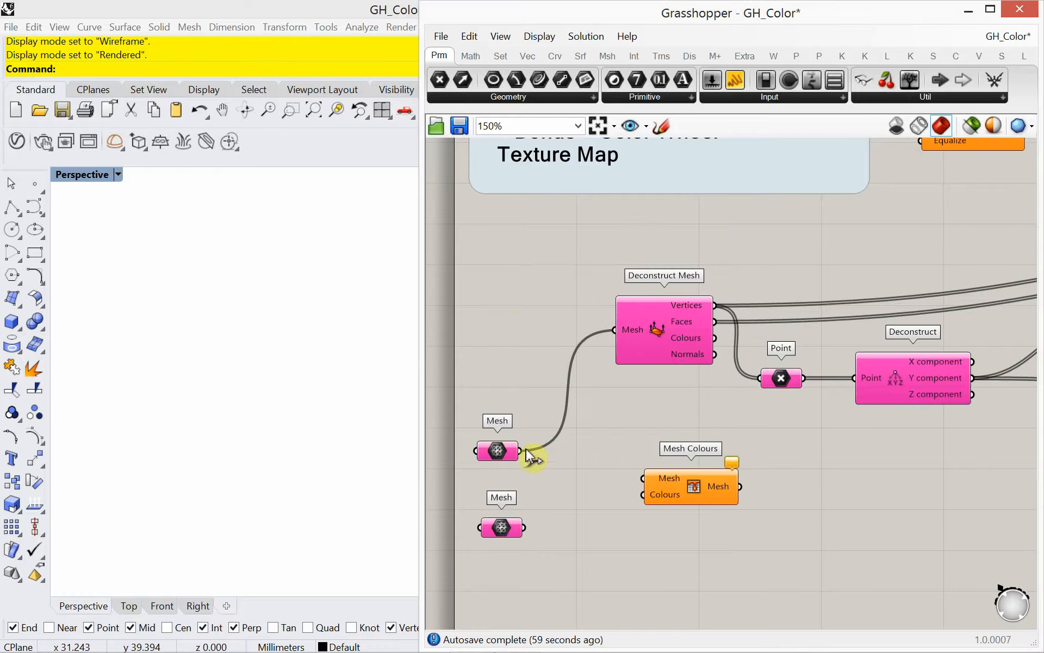
{"action": "left_click_drag", "start_coordinate": [520, 451], "coordinate": [716, 472]}
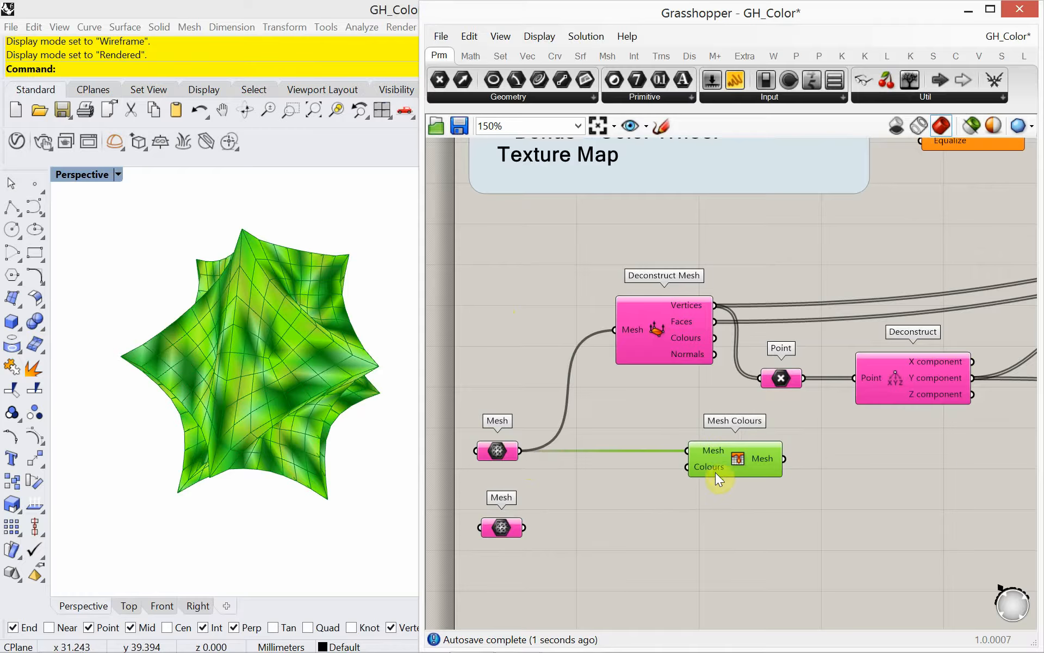
{"action": "right_click_drag", "start_coordinate": [339, 470], "coordinate": [322, 453]}
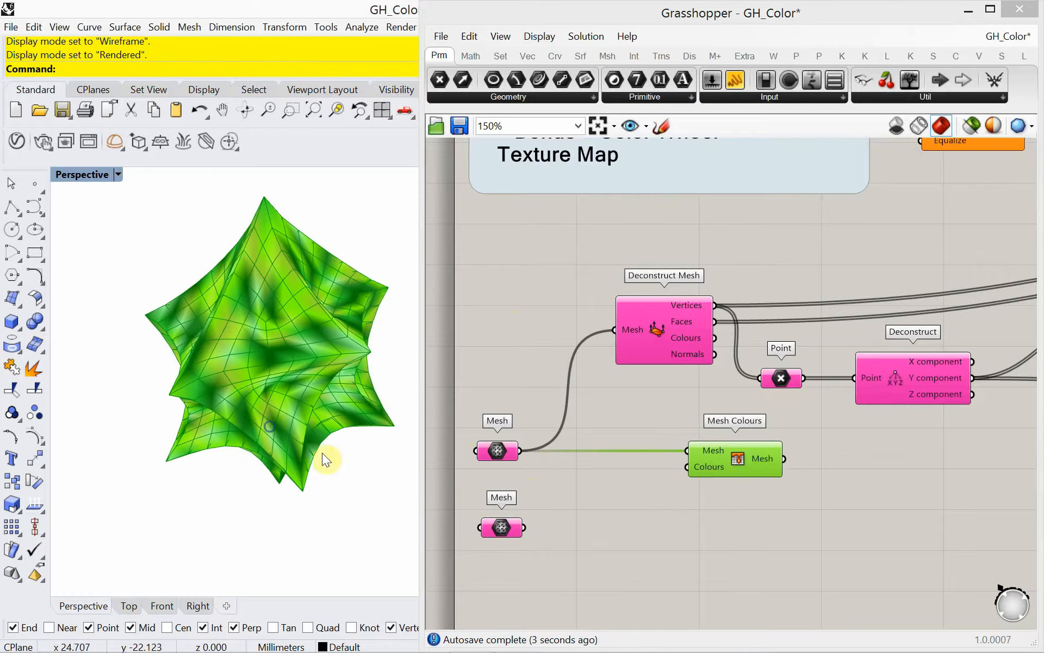
{"action": "left_click_drag", "start_coordinate": [737, 472], "coordinate": [801, 472]}
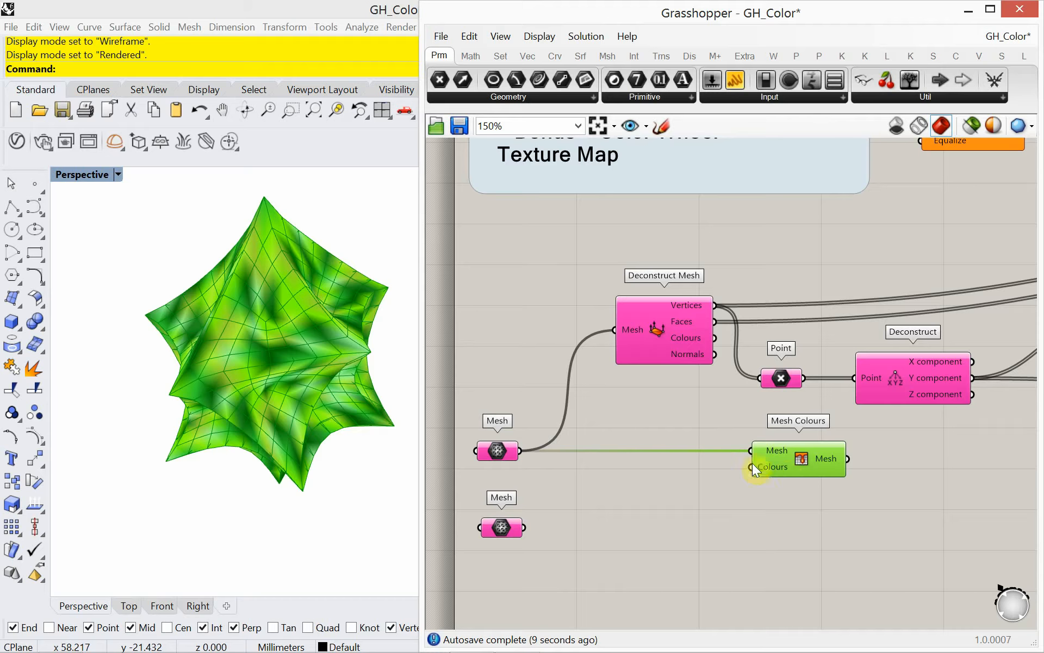
Add a Colour Wheel component below the wire between the Mesh parameter and Mesh Colours
{"action": "double_click", "coordinate": [677, 518]}
{"action": "type", "text": "col"}
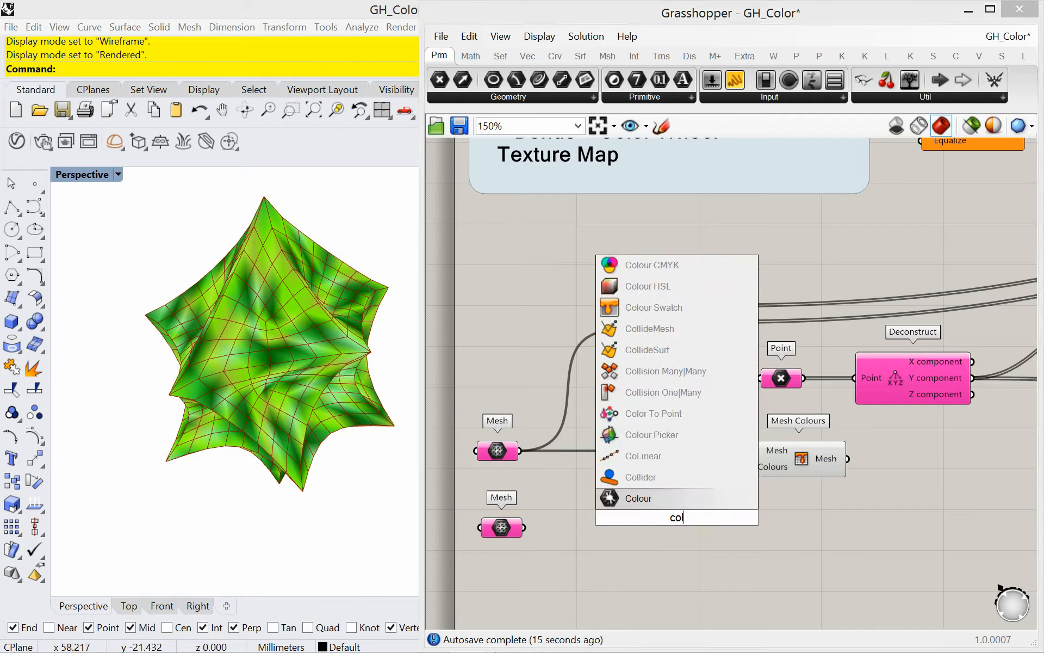
{"action": "type", "text": "or"}
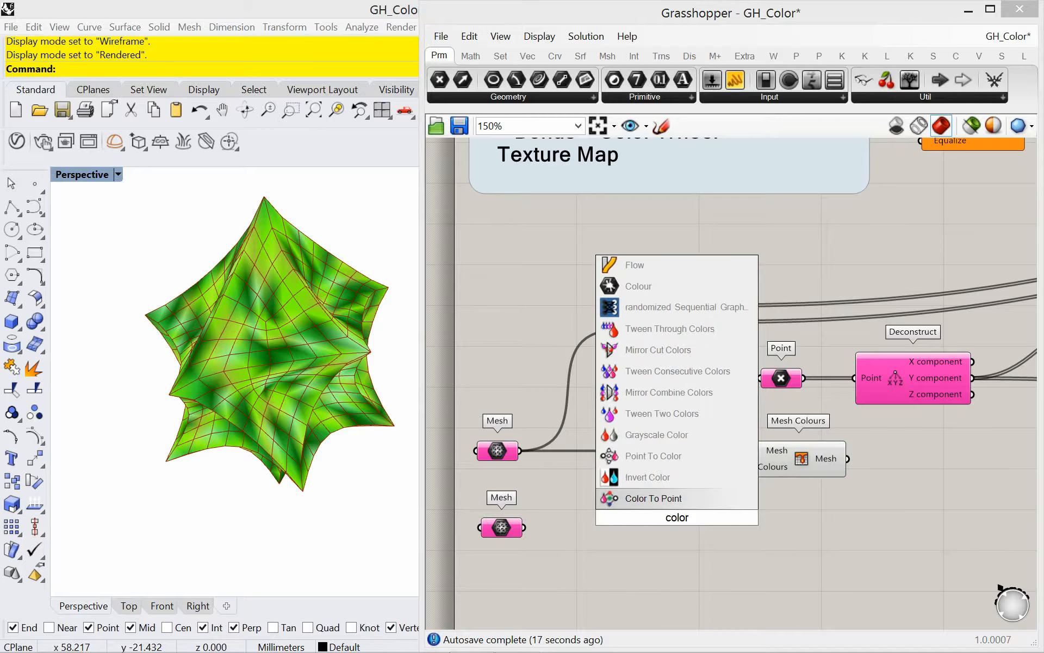
{"action": "key", "text": "BackSpace"}
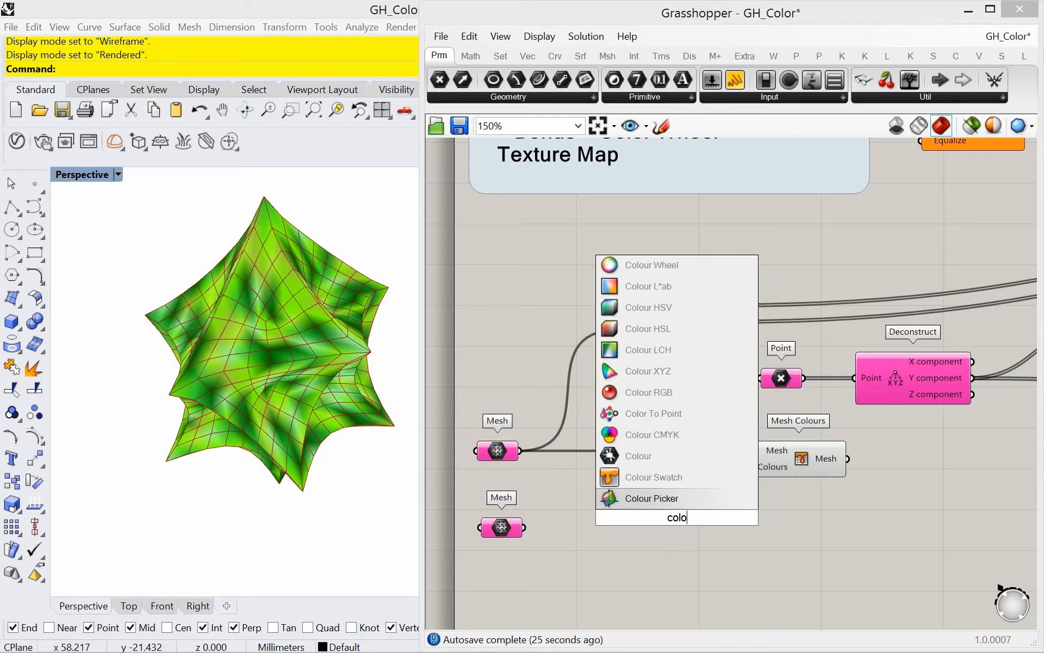
{"action": "key", "text": "BackSpace"}
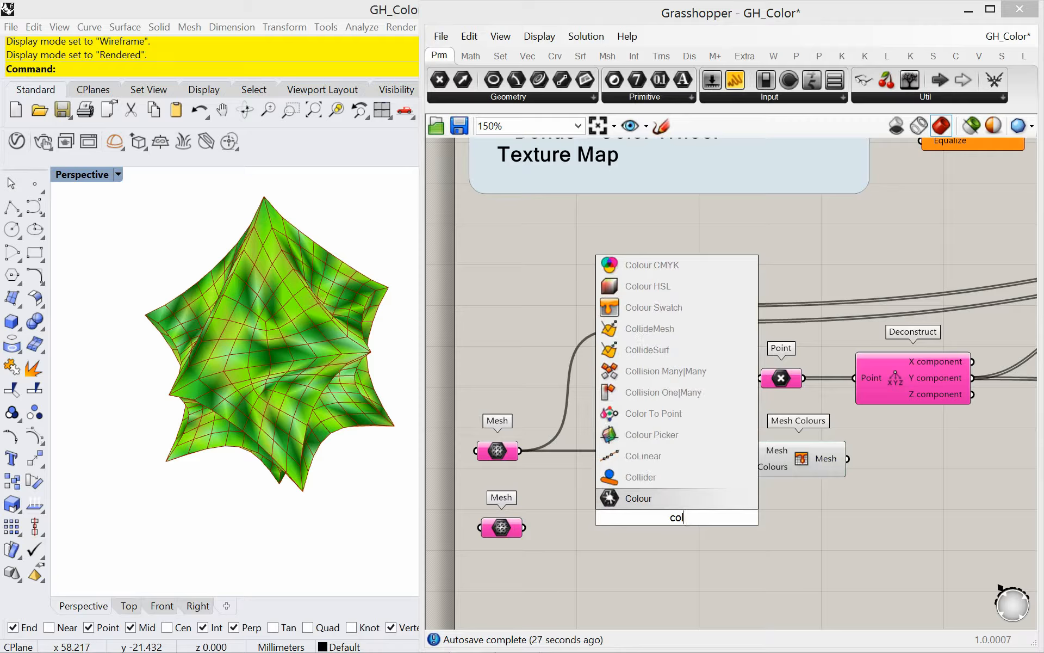
{"action": "type", "text": "our"}
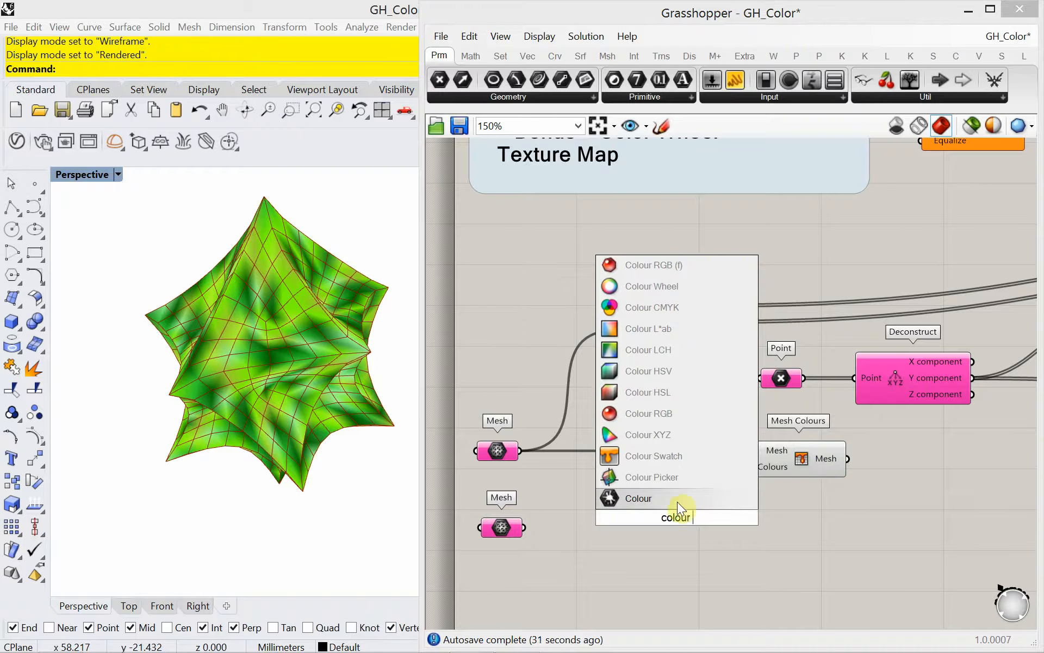
{"action": "left_click", "coordinate": [655, 287]}
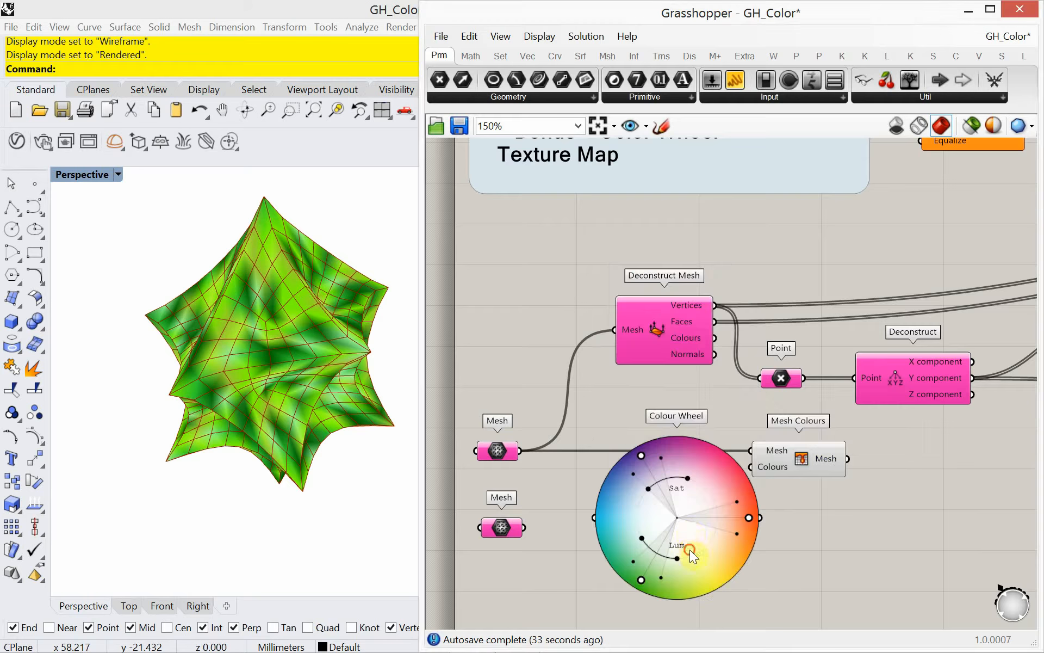
Wire the Colour Wheel output into the Colours input of Mesh Colours, space the two components apart, and widen the Grasshopper window
{"action": "scroll", "coordinate": [690, 587], "scroll_direction": "down", "scroll_amount": 3}
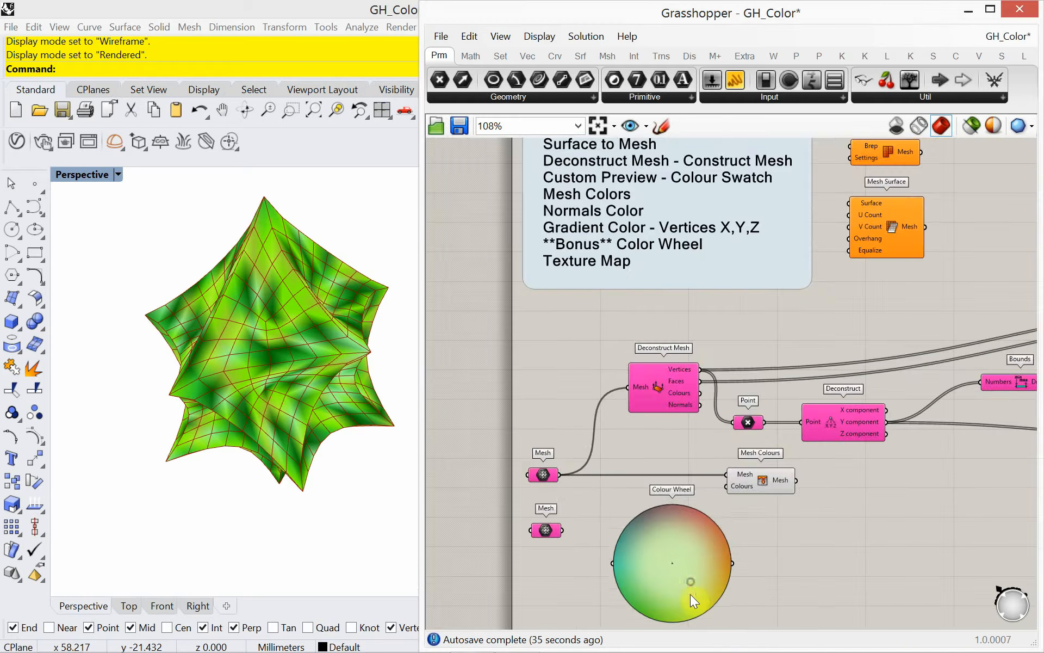
{"action": "scroll", "coordinate": [719, 536], "scroll_direction": "up", "scroll_amount": 3}
{"action": "right_click_drag", "start_coordinate": [741, 505], "coordinate": [735, 393]}
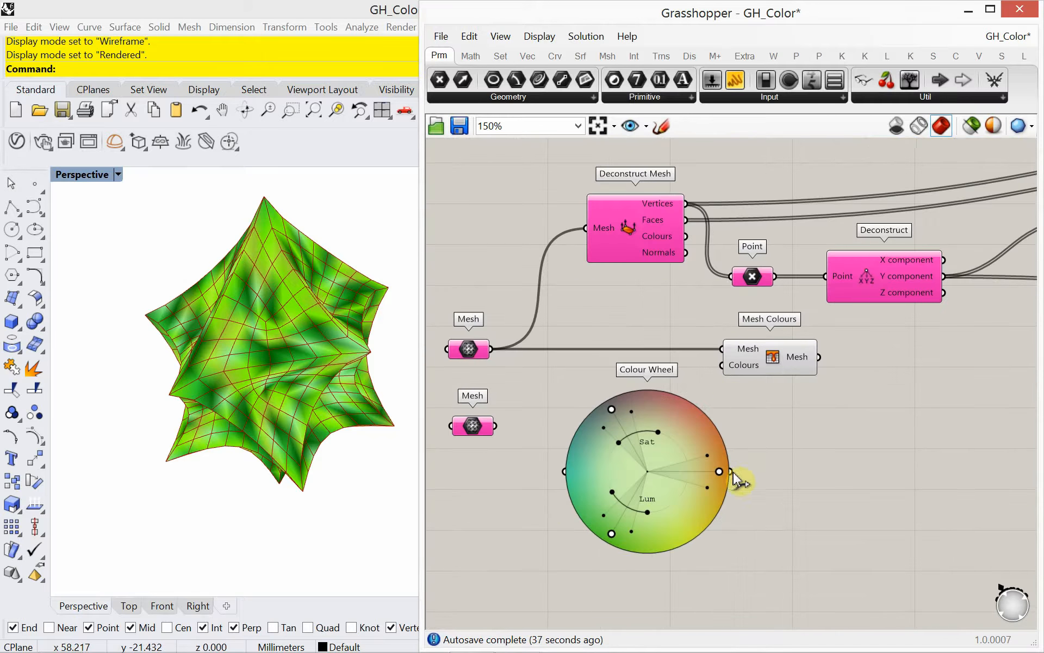
{"action": "left_click_drag", "start_coordinate": [733, 475], "coordinate": [836, 363]}
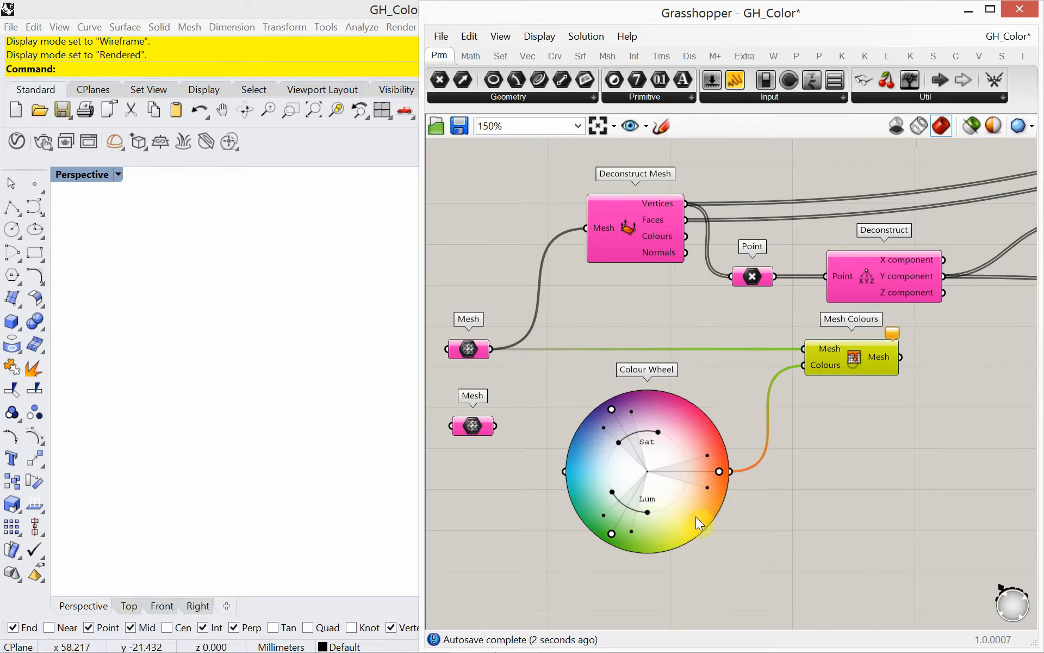
{"action": "left_click_drag", "start_coordinate": [678, 527], "coordinate": [708, 520]}
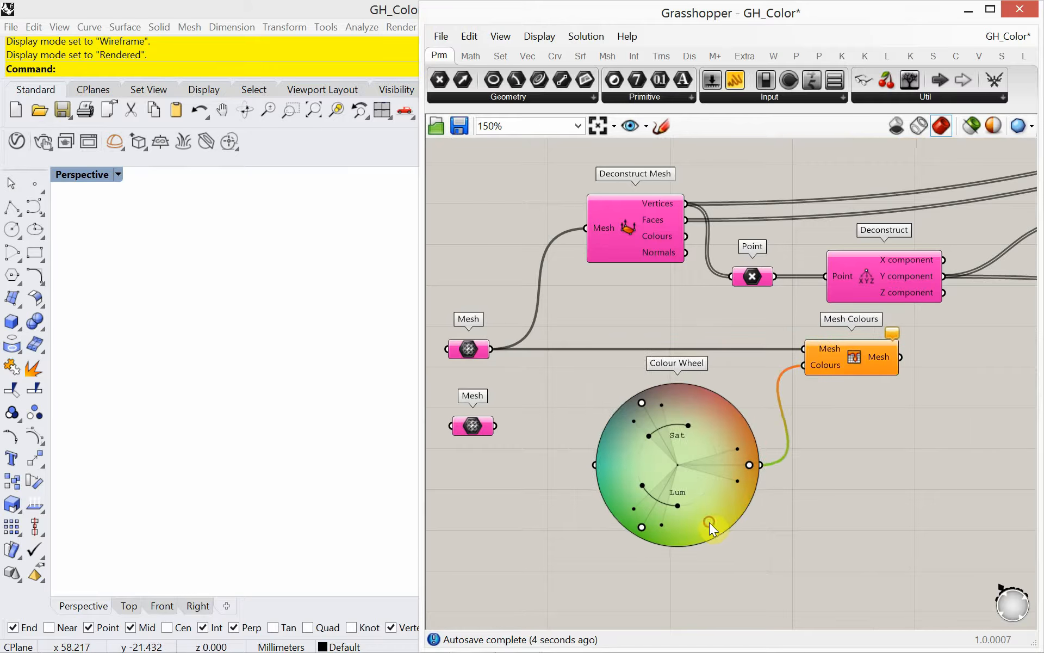
{"action": "scroll", "coordinate": [515, 497], "scroll_direction": "up", "scroll_amount": 1}
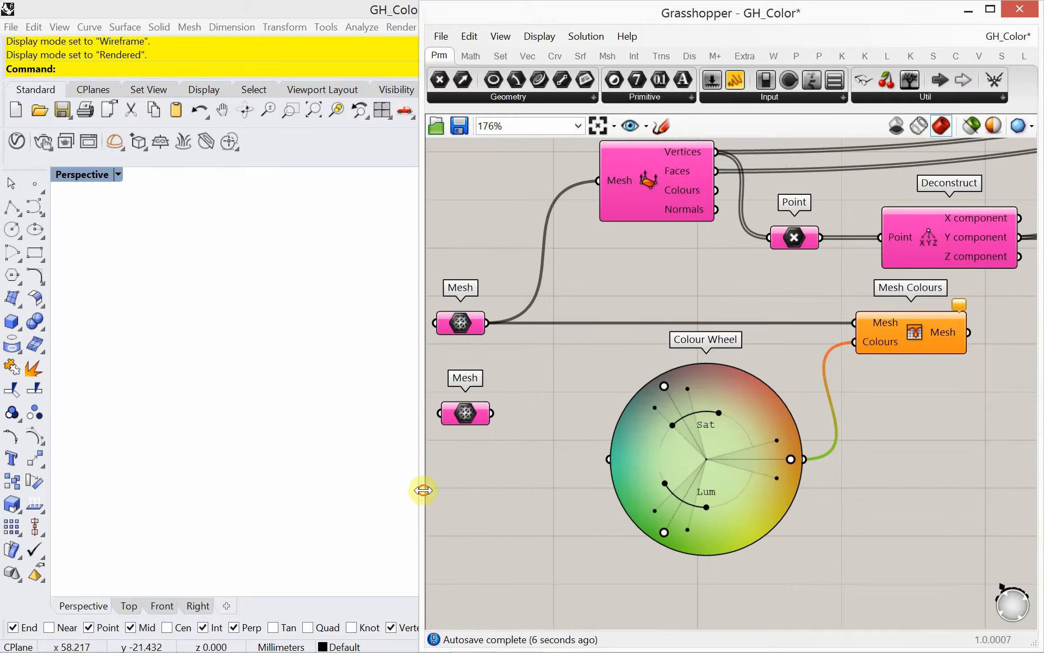
{"action": "left_click_drag", "start_coordinate": [423, 490], "coordinate": [361, 493]}
{"action": "right_click_drag", "start_coordinate": [459, 475], "coordinate": [544, 473]}
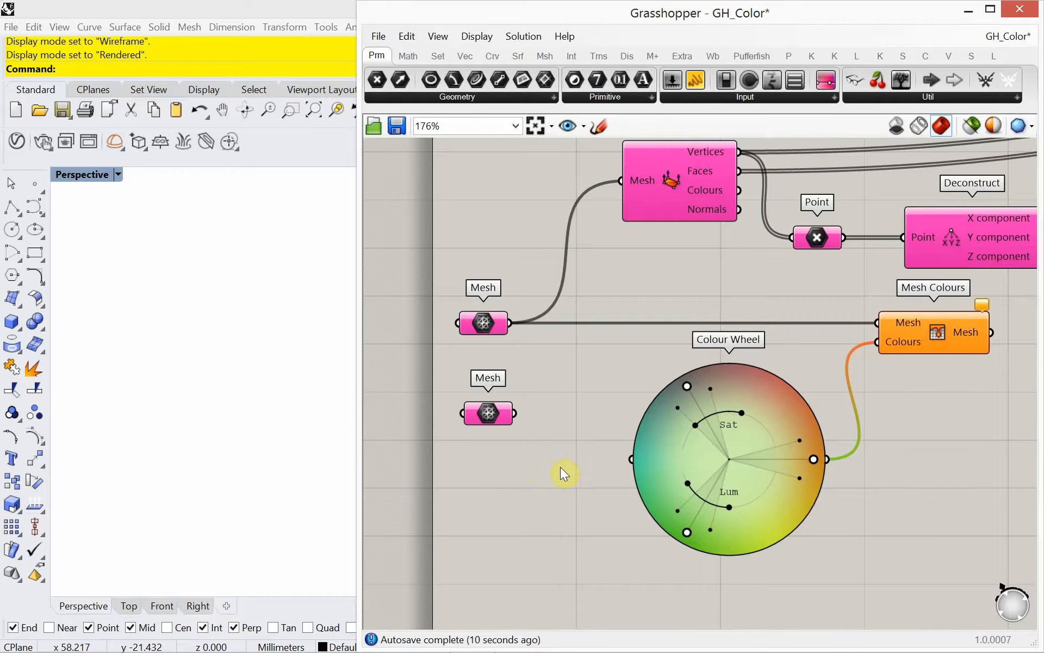
Add a Number Slider with value 6, wire it into the Colour Wheel input, and align it with that input
{"action": "mouse_move", "coordinate": [638, 459]}
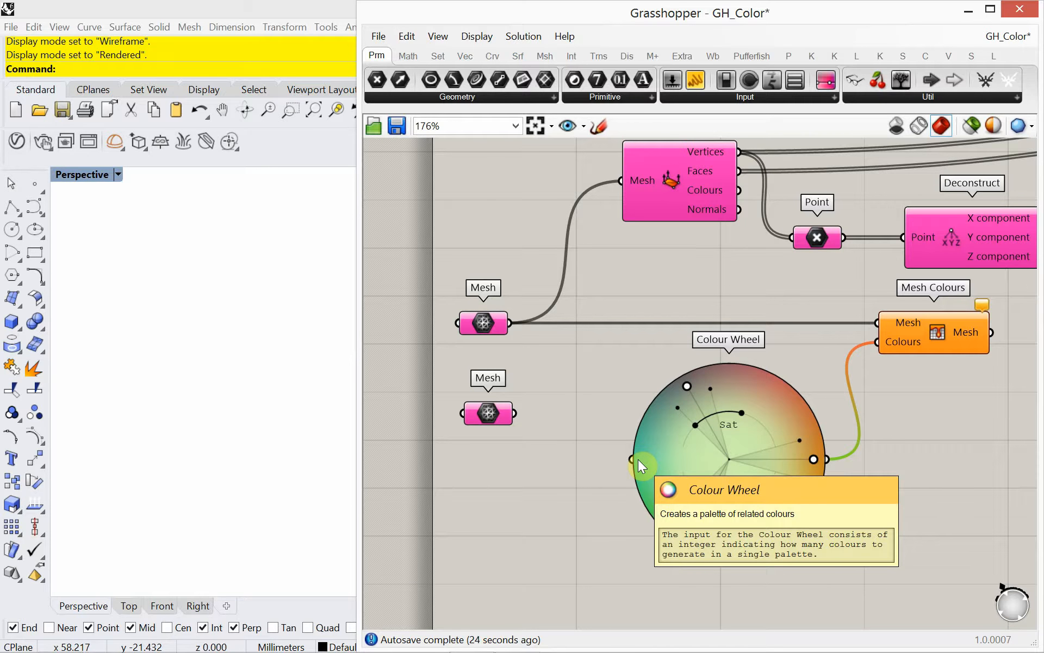
{"action": "double_click", "coordinate": [509, 484]}
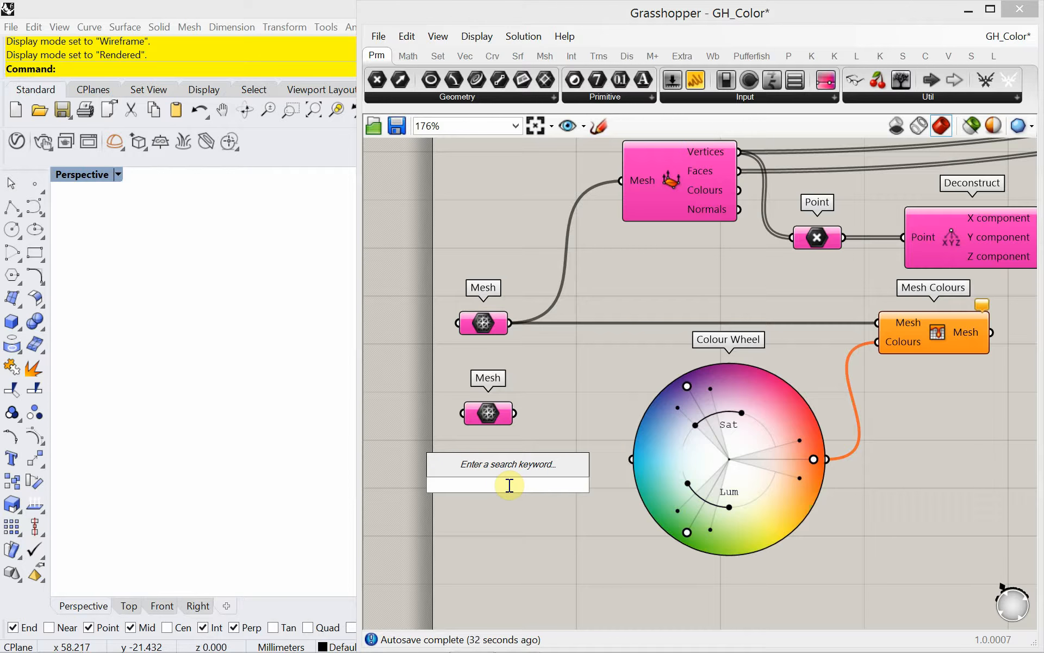
{"action": "type", "text": "6"}
{"action": "key", "text": "Return"}
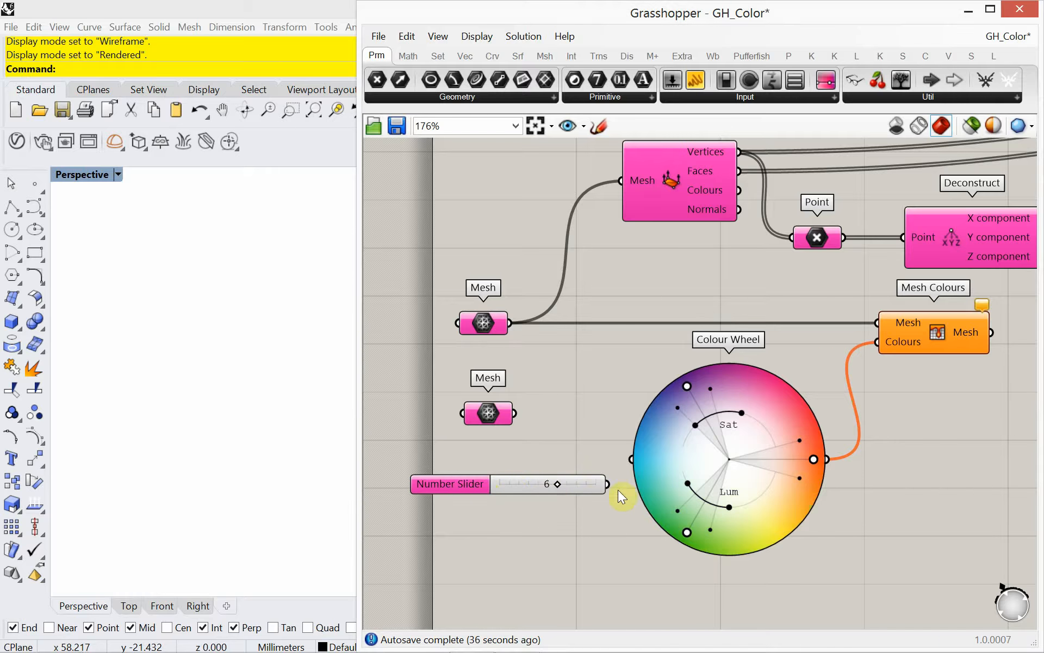
{"action": "left_click_drag", "start_coordinate": [607, 483], "coordinate": [577, 468]}
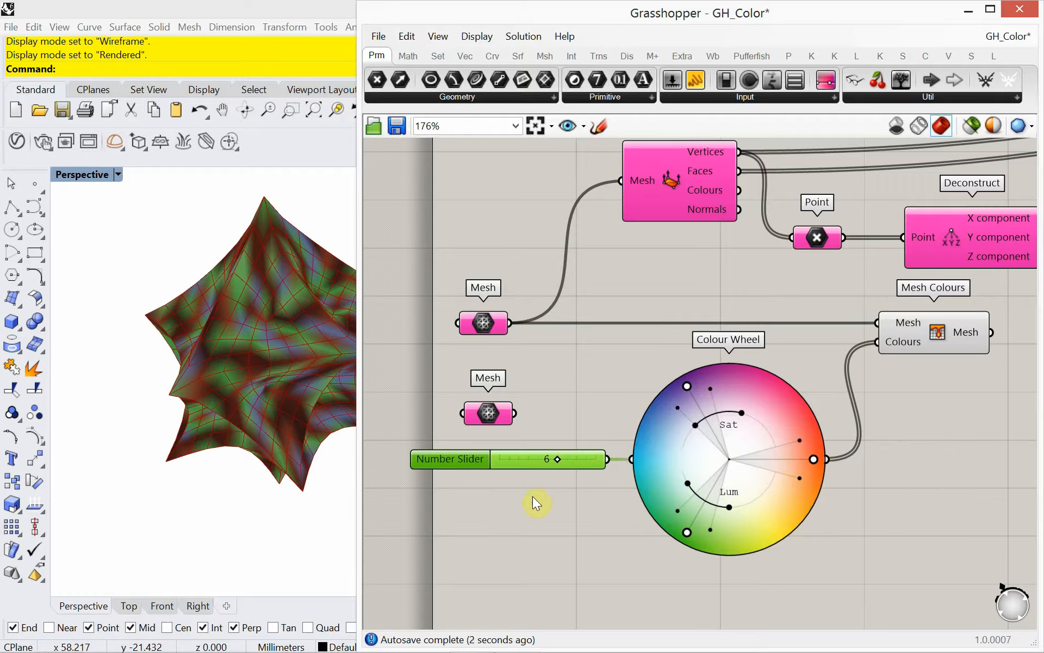
{"action": "right_click_drag", "start_coordinate": [286, 479], "coordinate": [315, 501]}
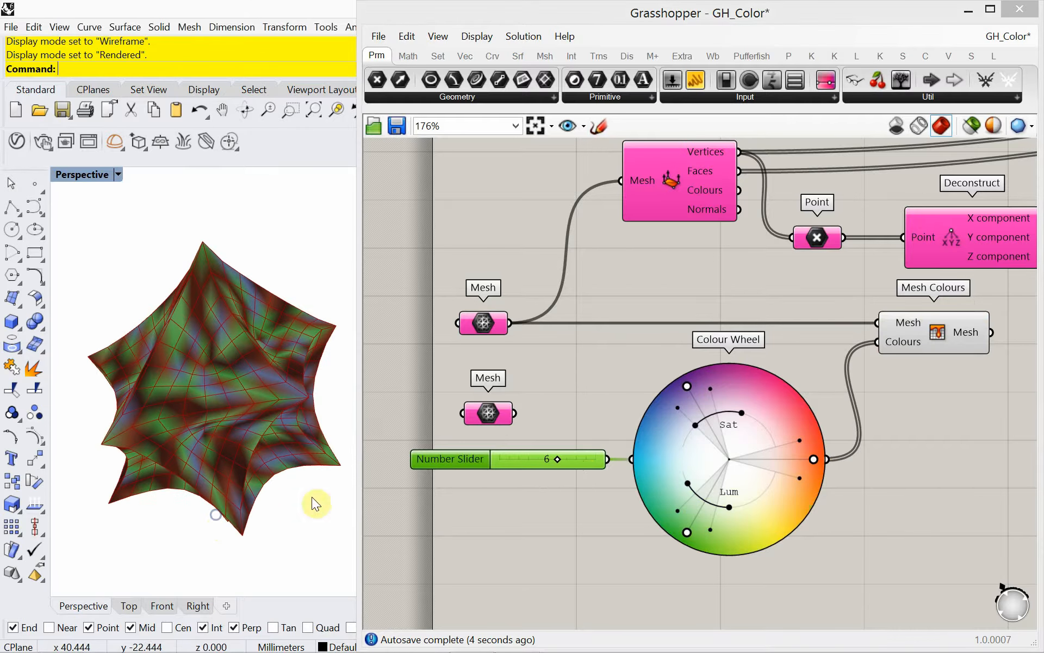
{"action": "mouse_move", "coordinate": [560, 461]}
{"action": "left_mouse_down"}
{"action": "mouse_move", "coordinate": [512, 464]}
{"action": "mouse_move", "coordinate": [617, 485]}
{"action": "mouse_move", "coordinate": [565, 481]}
{"action": "left_mouse_up"}
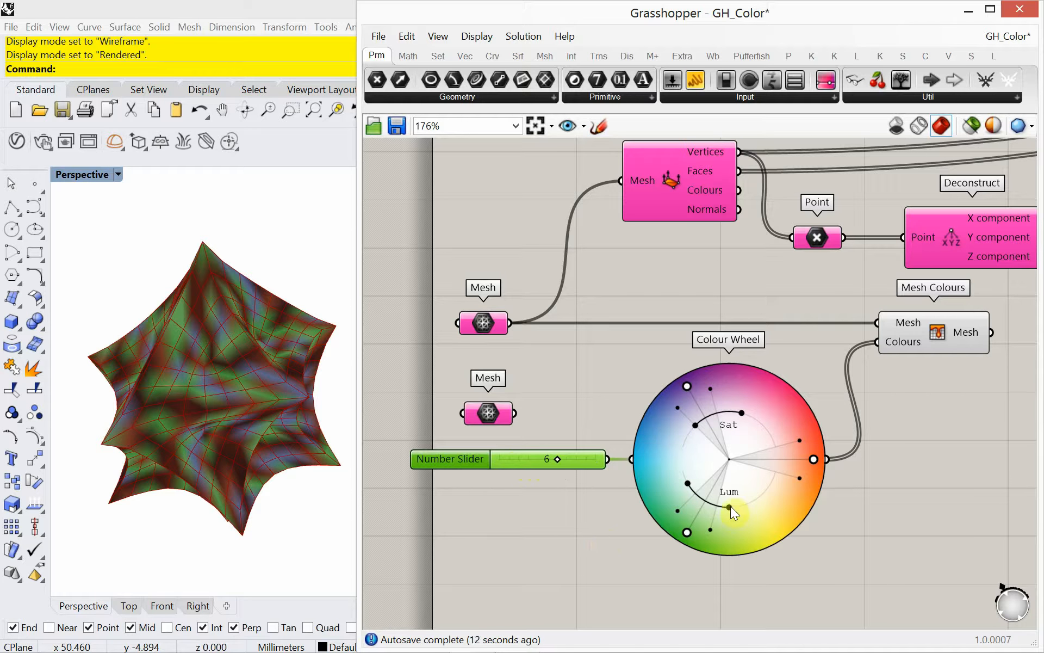
Widen the luminance and saturation ranges of the Colour Wheel and rotate its hue handles slightly
{"action": "left_click_drag", "start_coordinate": [730, 506], "coordinate": [752, 500]}
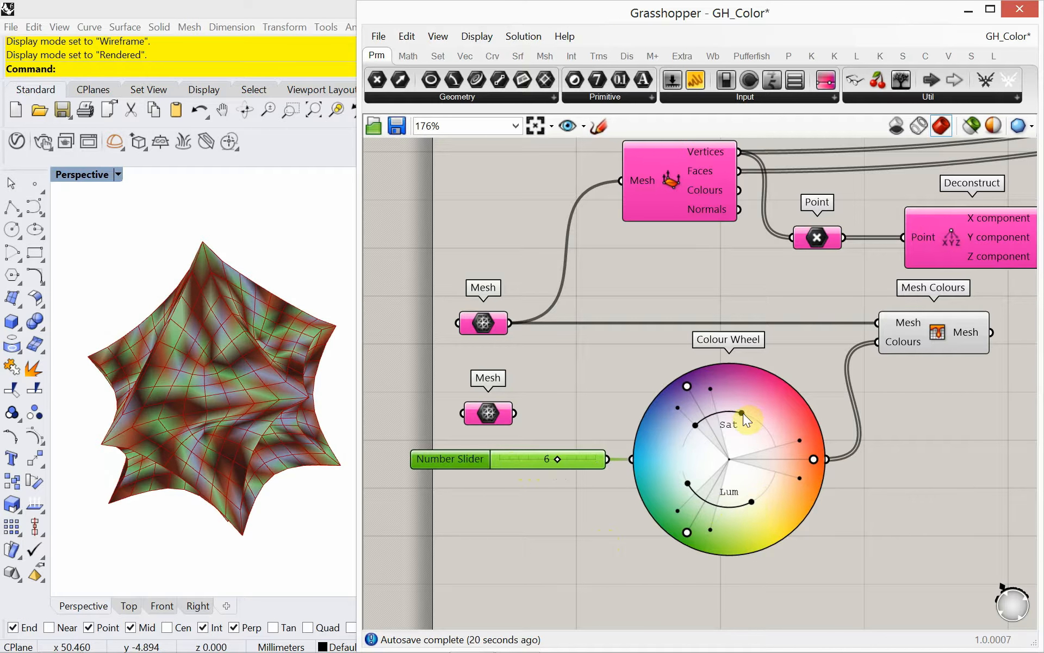
{"action": "left_click_drag", "start_coordinate": [743, 413], "coordinate": [749, 416]}
{"action": "left_click_drag", "start_coordinate": [776, 409], "coordinate": [775, 412]}
{"action": "left_click_drag", "start_coordinate": [685, 532], "coordinate": [704, 493]}
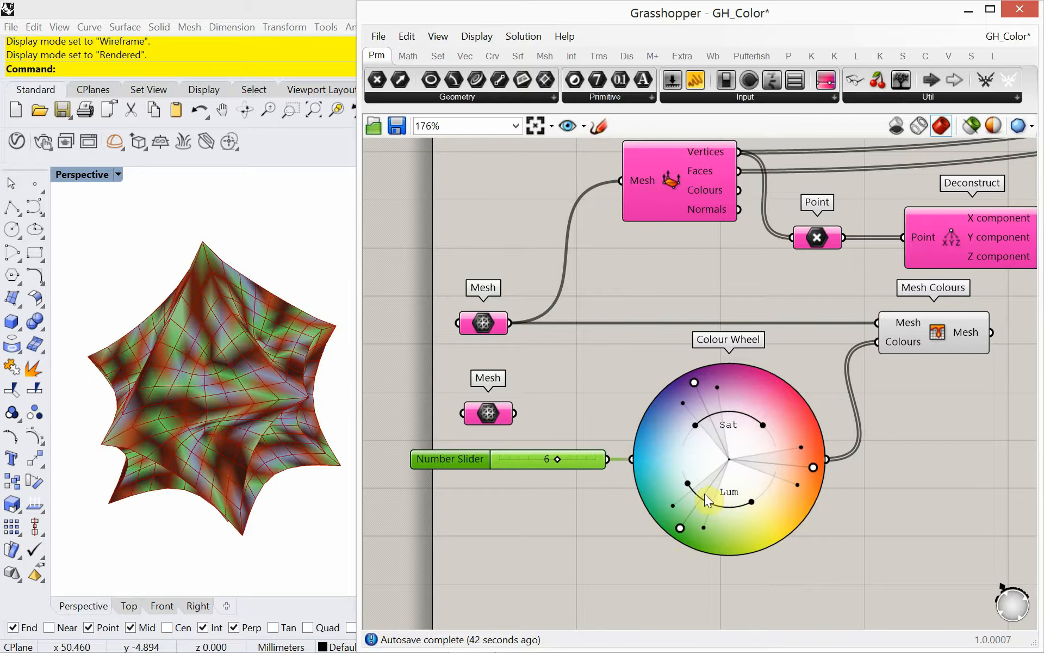
Review the Mesh Color topic list and the component layout below it
{"action": "scroll", "coordinate": [595, 397], "scroll_direction": "down", "scroll_amount": 3}
{"action": "right_click_drag", "start_coordinate": [595, 397], "coordinate": [532, 475]}
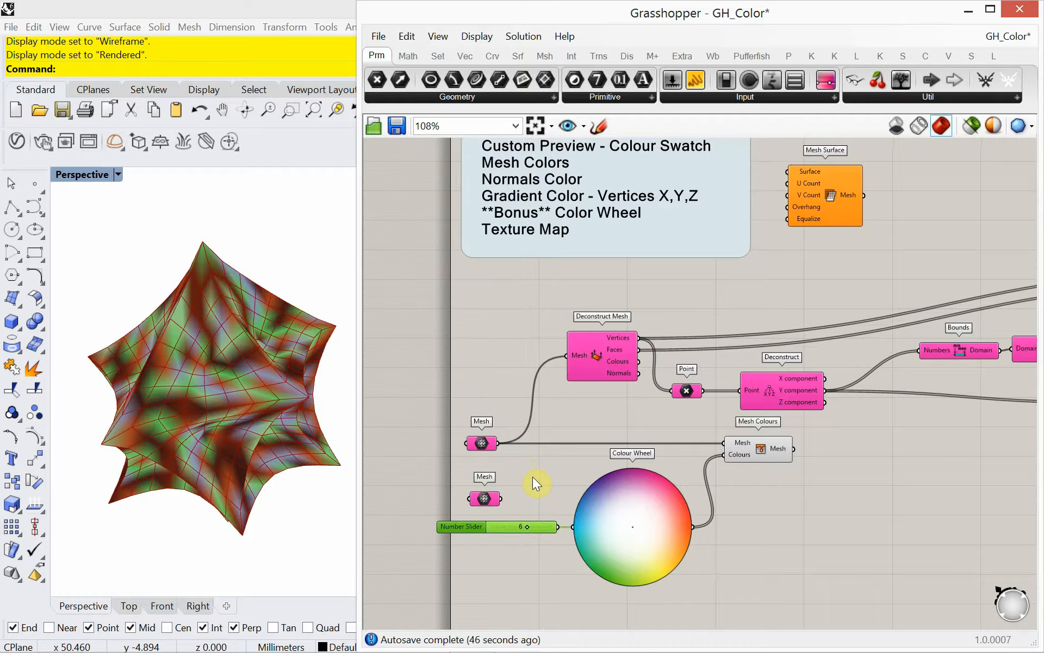
{"action": "right_click_drag", "start_coordinate": [486, 313], "coordinate": [482, 353]}
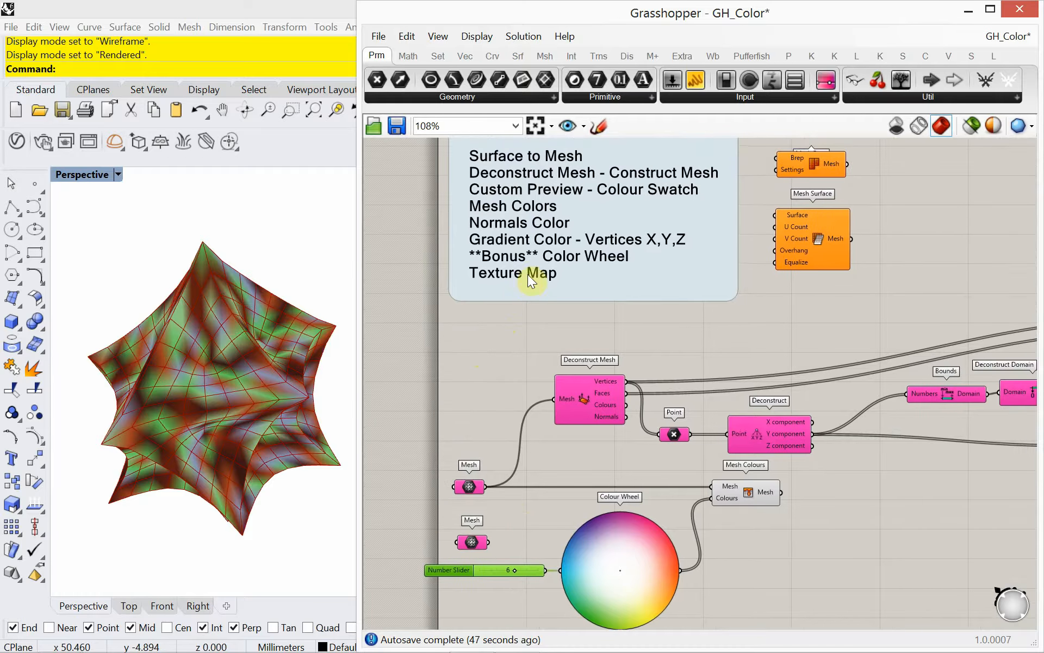
{"action": "right_click_drag", "start_coordinate": [535, 300], "coordinate": [494, 460]}
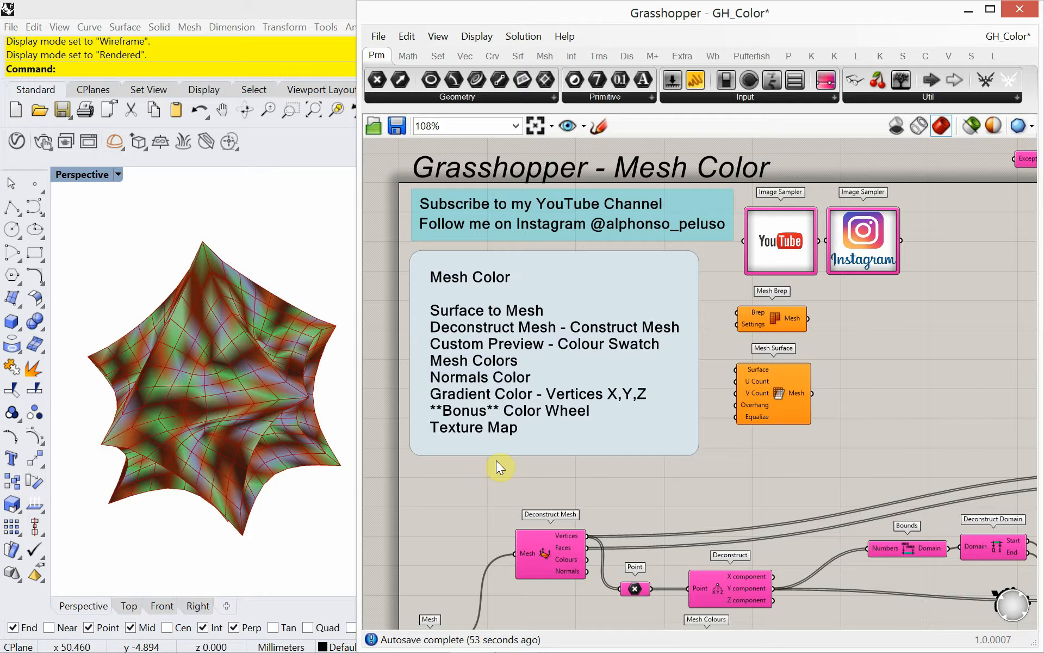
{"action": "right_click_drag", "start_coordinate": [488, 462], "coordinate": [494, 426]}
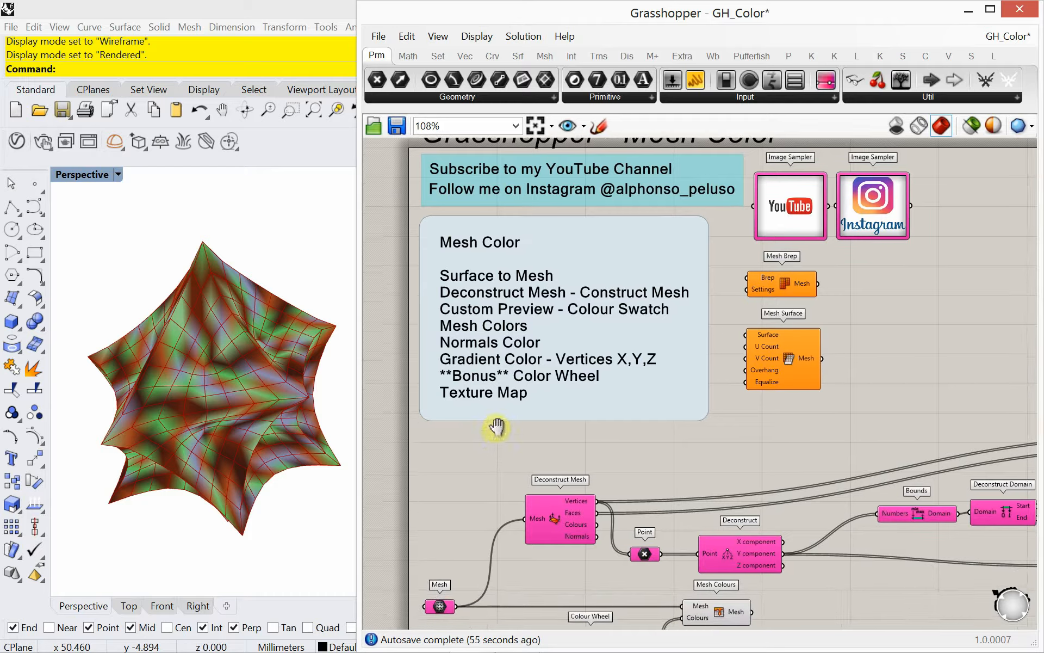
{"action": "right_click_drag", "start_coordinate": [610, 447], "coordinate": [599, 399]}
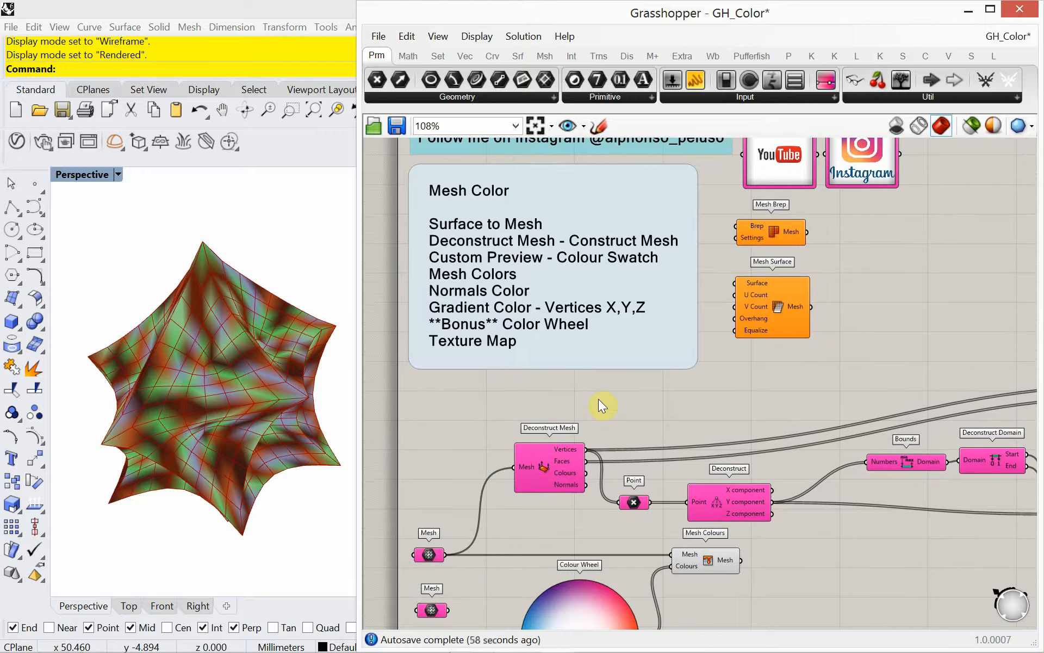
{"action": "right_click_drag", "start_coordinate": [524, 404], "coordinate": [564, 327]}
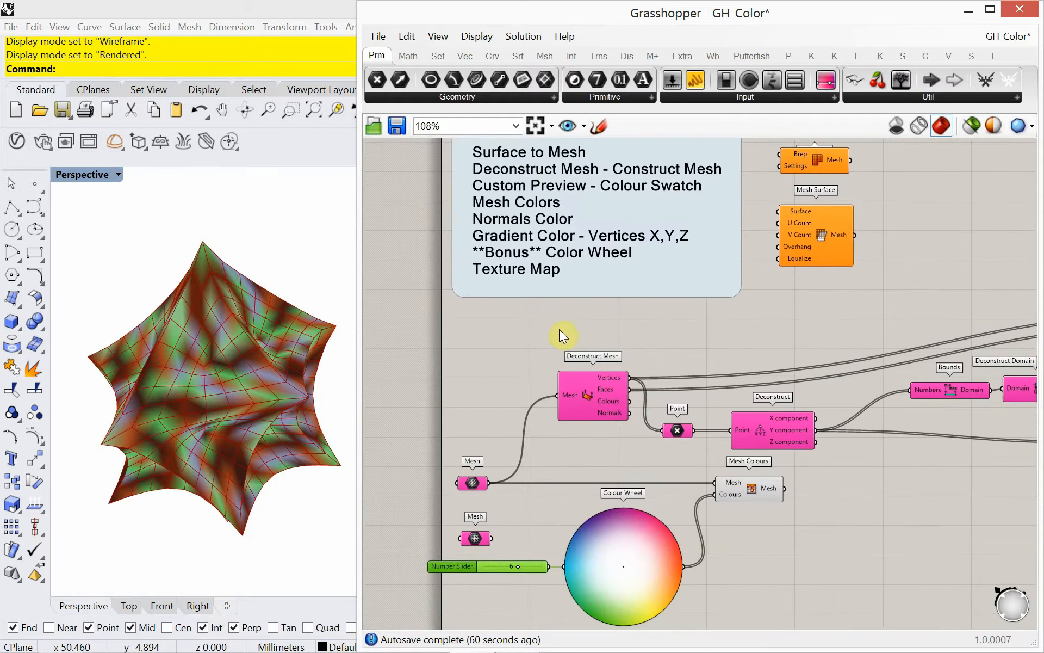
Wire the Colours output of Deconstruct Mesh into the Colours input of Construct Mesh, replacing the Gradient connection
{"action": "right_click_drag", "start_coordinate": [813, 509], "coordinate": [653, 483]}
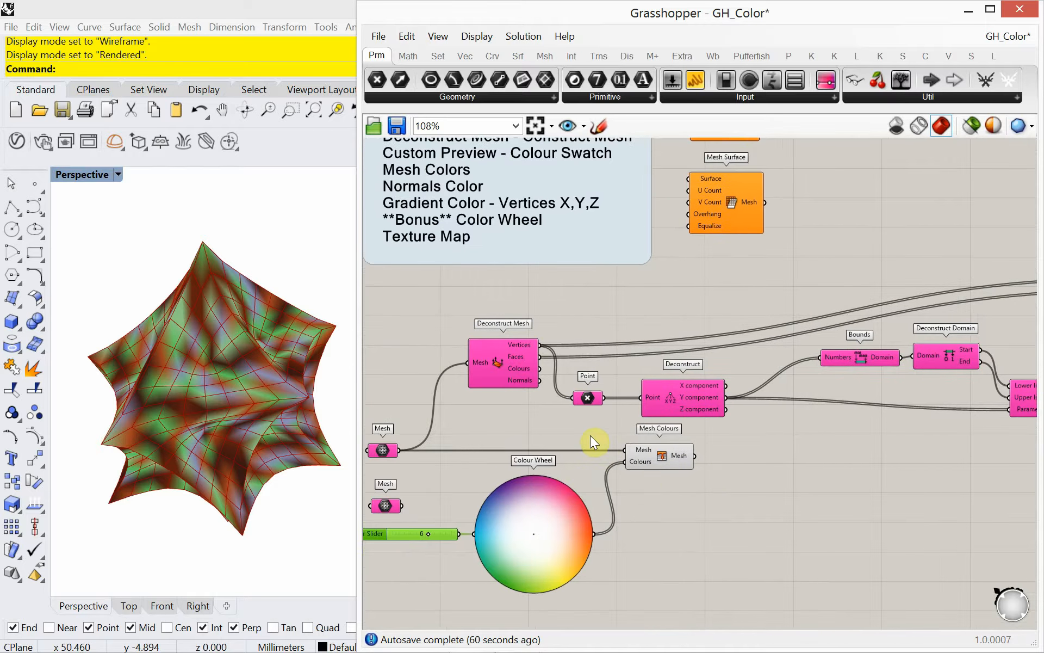
{"action": "right_click_drag", "start_coordinate": [707, 400], "coordinate": [566, 390]}
{"action": "scroll", "coordinate": [566, 389], "scroll_direction": "down", "scroll_amount": 2}
{"action": "scroll", "coordinate": [435, 353], "scroll_direction": "up", "scroll_amount": 2}
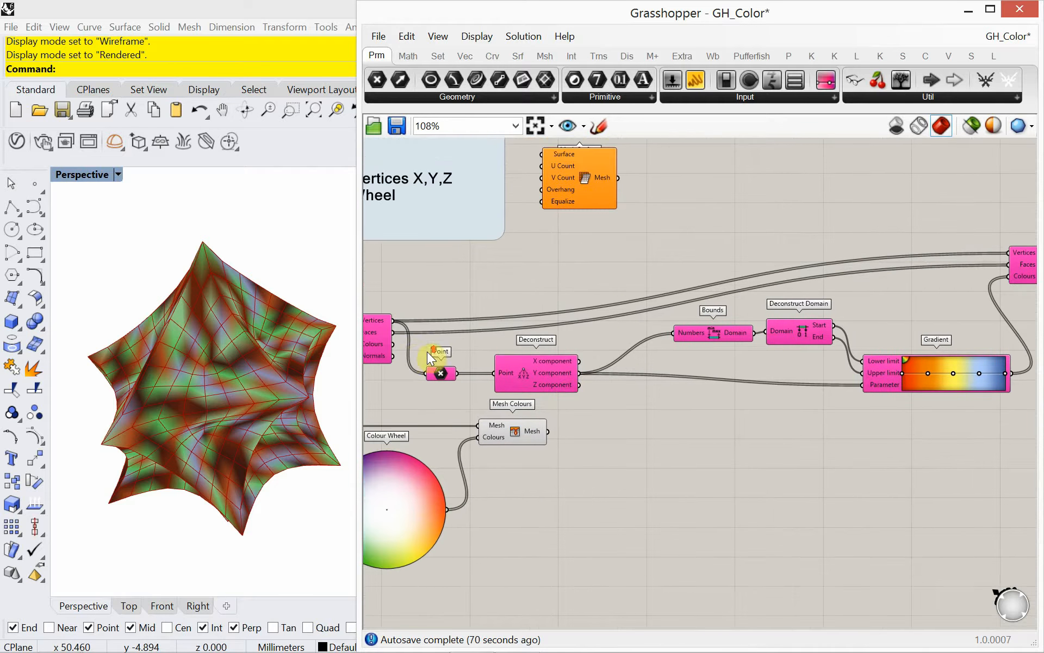
{"action": "left_click_drag", "start_coordinate": [393, 356], "coordinate": [890, 299]}
{"action": "scroll", "coordinate": [433, 352], "scroll_direction": "down", "scroll_amount": 2}
{"action": "scroll", "coordinate": [808, 302], "scroll_direction": "up", "scroll_amount": 4}
{"action": "scroll", "coordinate": [933, 289], "scroll_direction": "down", "scroll_amount": 3}
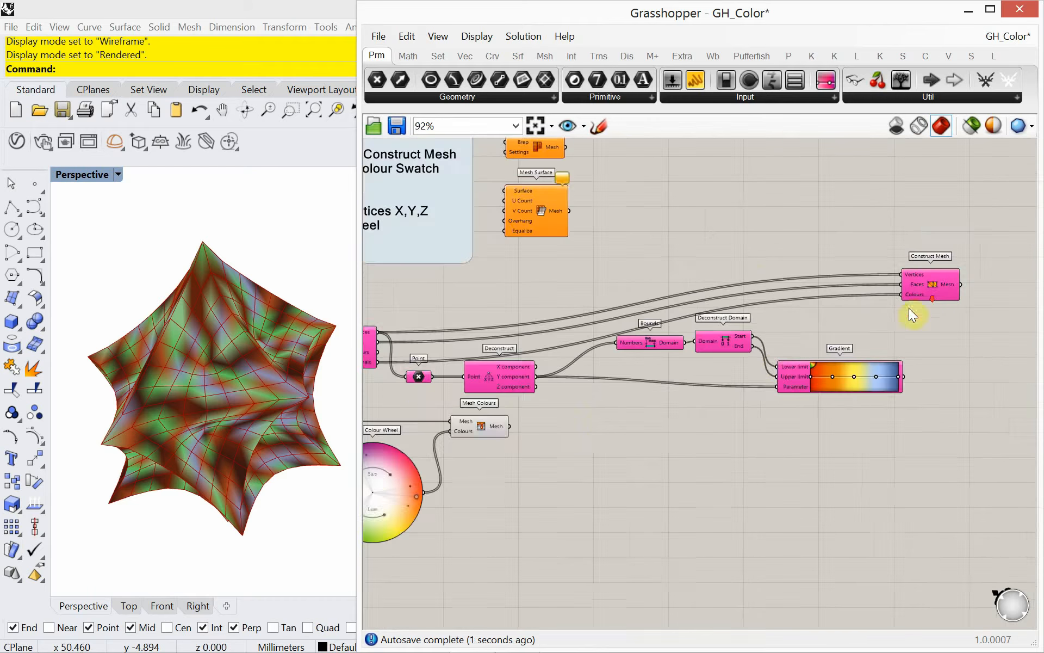
Turn off the preview of Mesh Colours and turn on the preview of Construct Mesh
{"action": "left_click", "coordinate": [477, 431]}
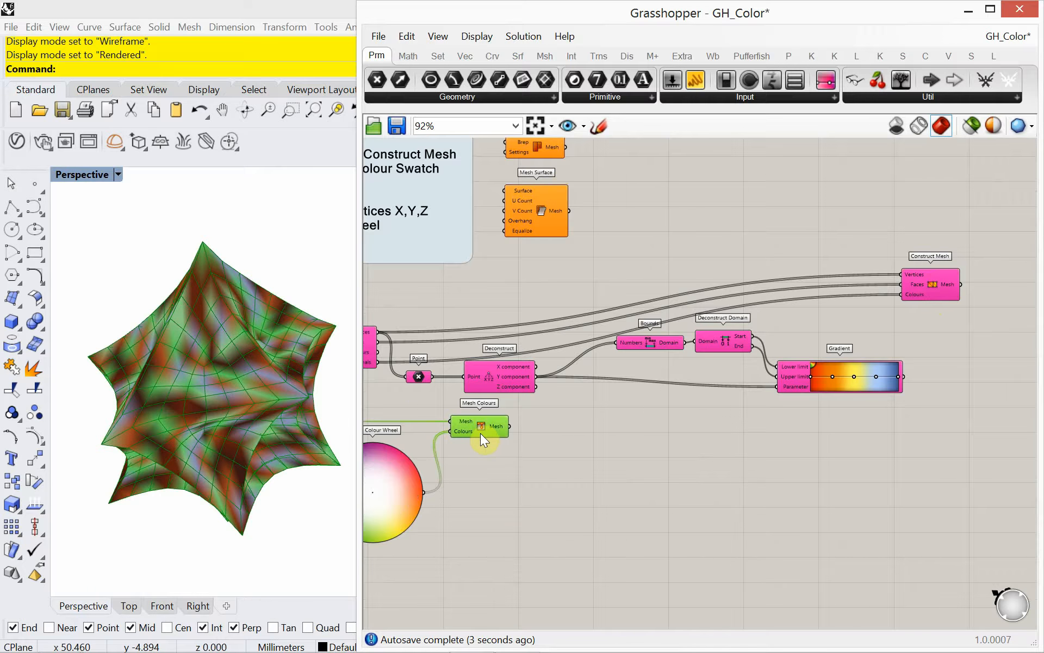
{"action": "left_click", "coordinate": [931, 283]}
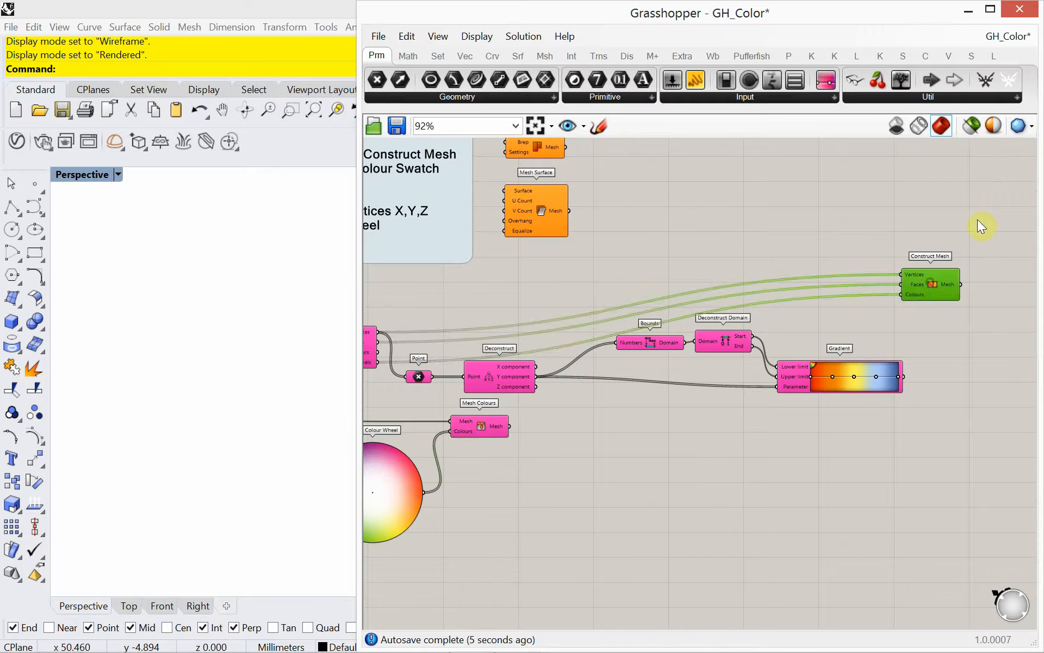
{"action": "right_click", "coordinate": [975, 219]}
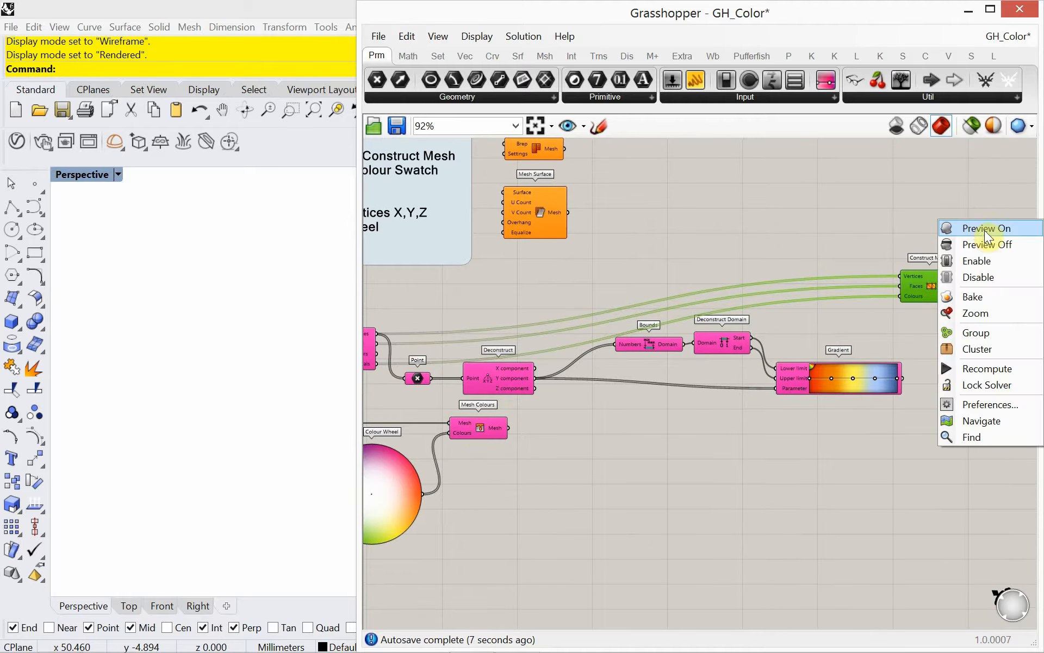
{"action": "left_click", "coordinate": [985, 228]}
{"action": "right_click_drag", "start_coordinate": [235, 462], "coordinate": [232, 472]}
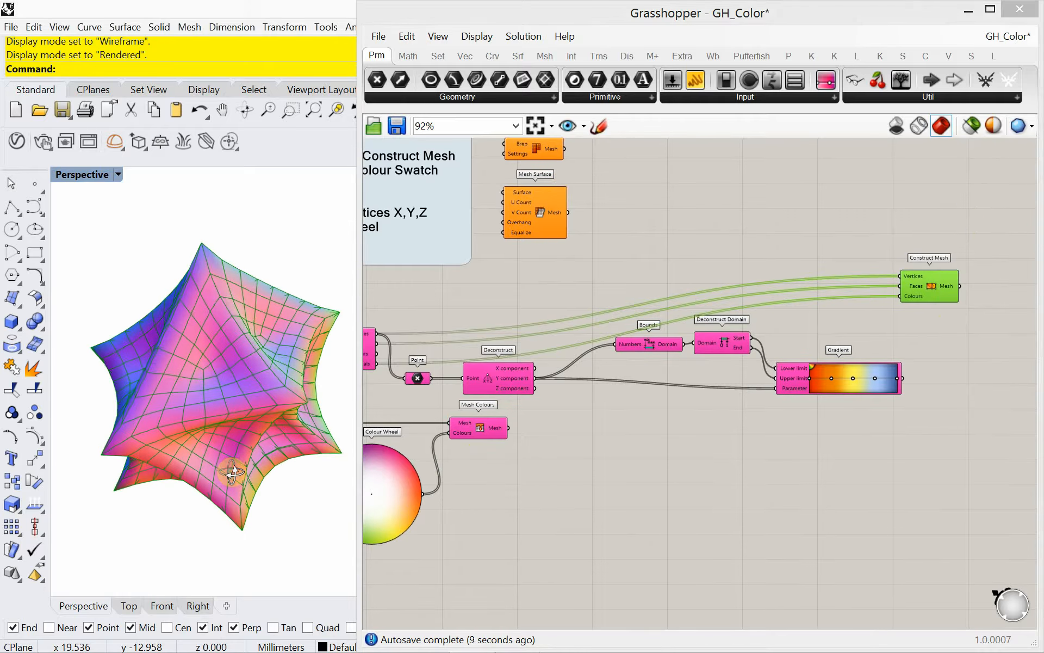
Bake the Mesh output of Construct Mesh to the Default layer and check the baked mesh by selecting and deselecting it
{"action": "right_click_drag", "start_coordinate": [580, 498], "coordinate": [517, 518]}
{"action": "scroll", "coordinate": [896, 344], "scroll_direction": "up", "scroll_amount": 5}
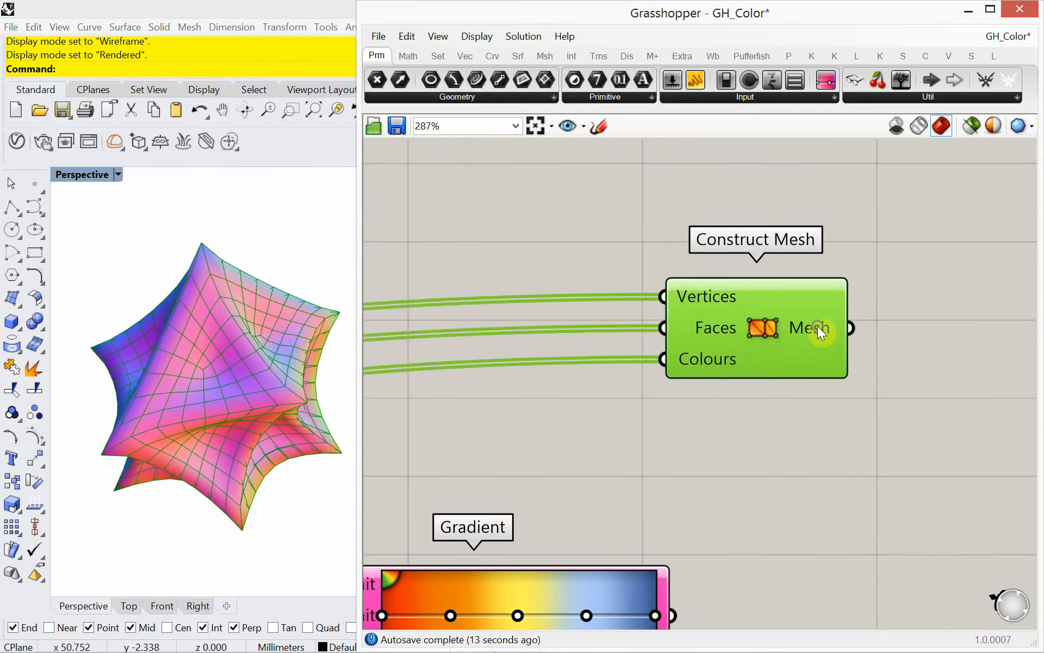
{"action": "right_click", "coordinate": [820, 329]}
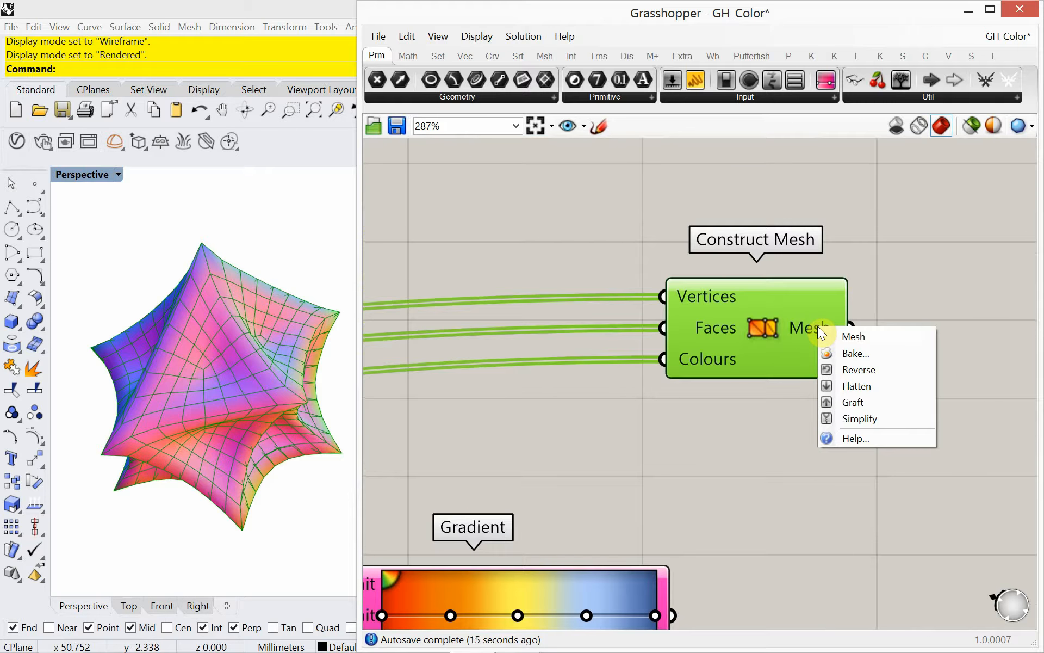
{"action": "left_click", "coordinate": [844, 353]}
{"action": "left_click", "coordinate": [834, 227]}
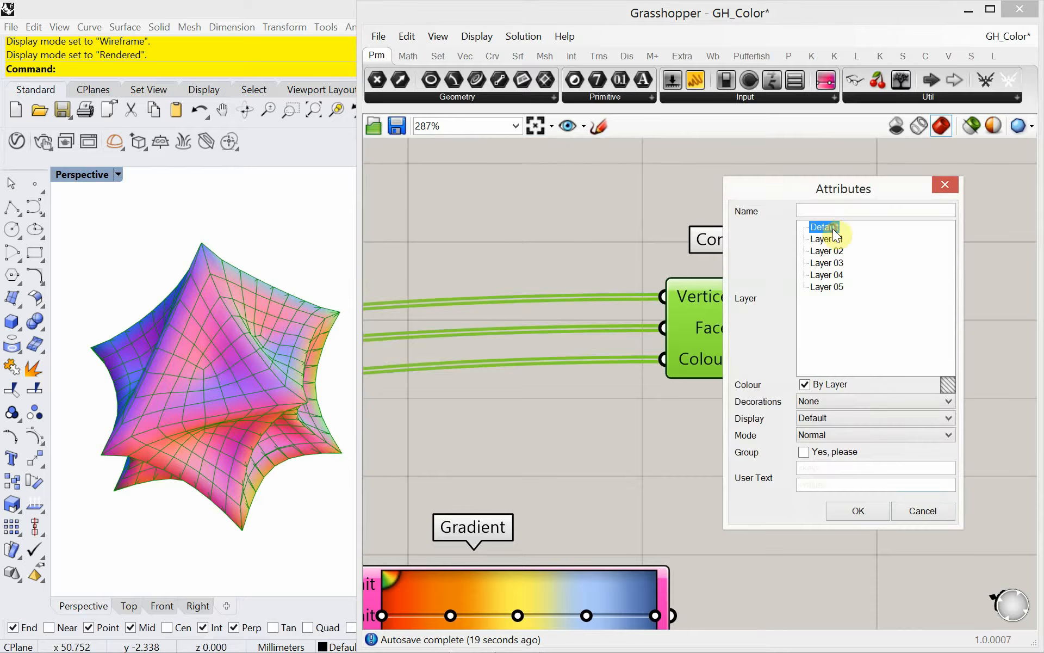
{"action": "left_click", "coordinate": [849, 509]}
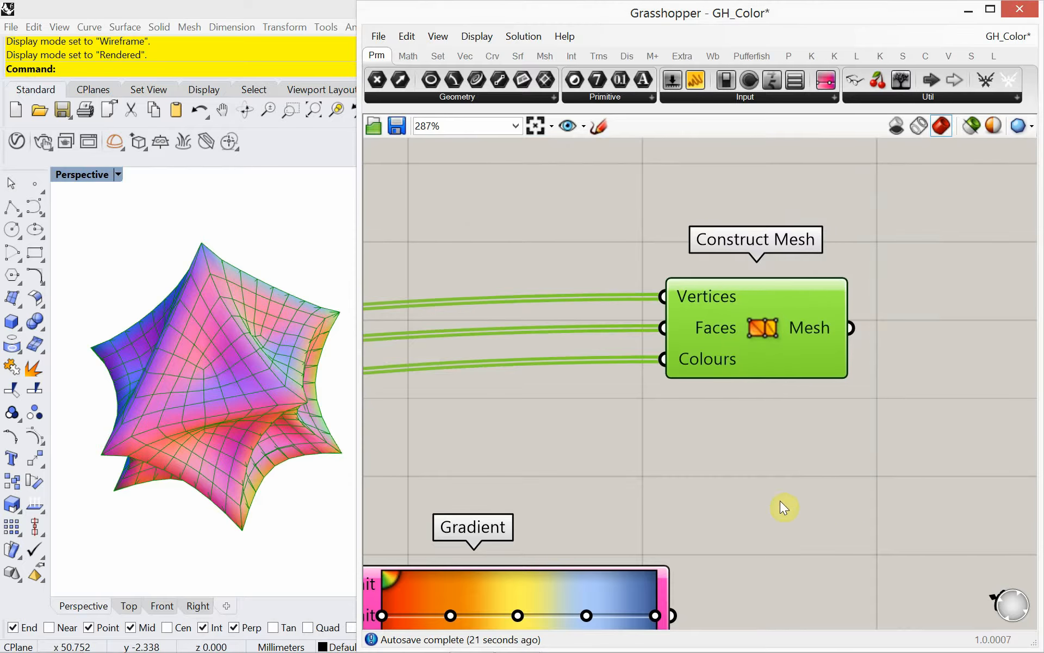
{"action": "left_click", "coordinate": [257, 477]}
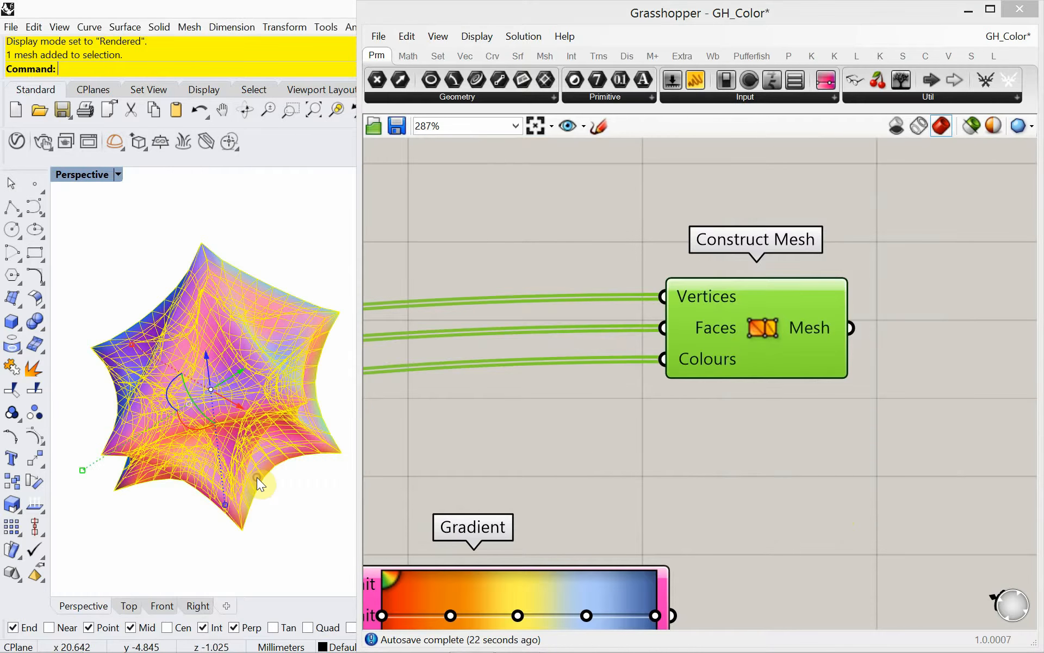
{"action": "left_click", "coordinate": [300, 253]}
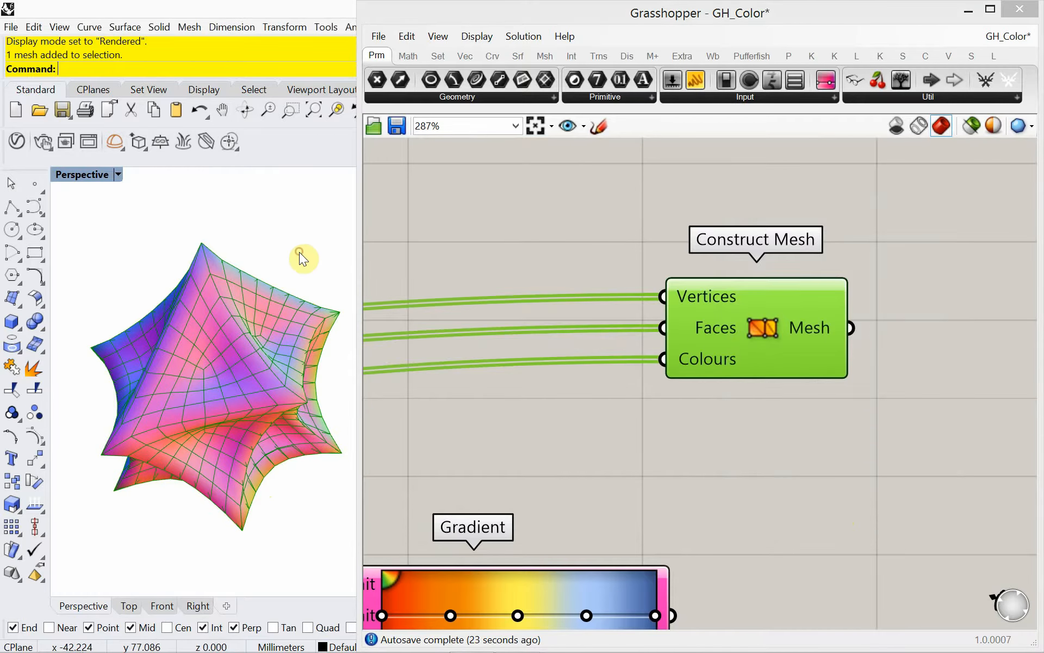
Save the Grasshopper definition and close its window to return to Rhino
{"action": "left_click", "coordinate": [371, 34]}
{"action": "left_click", "coordinate": [402, 112]}
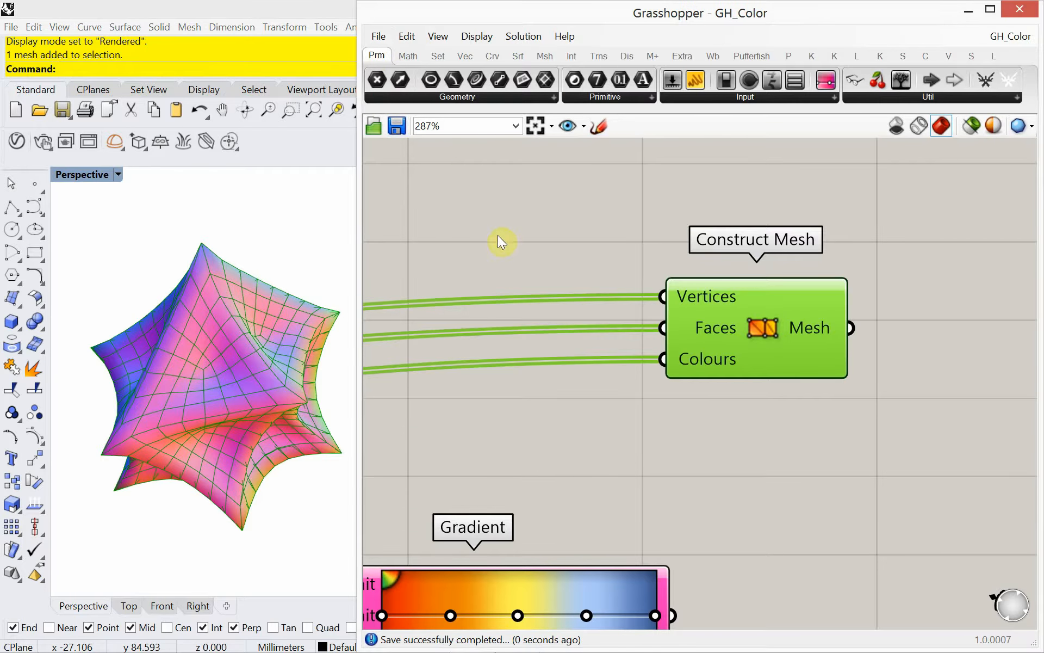
{"action": "left_click", "coordinate": [1021, 12]}
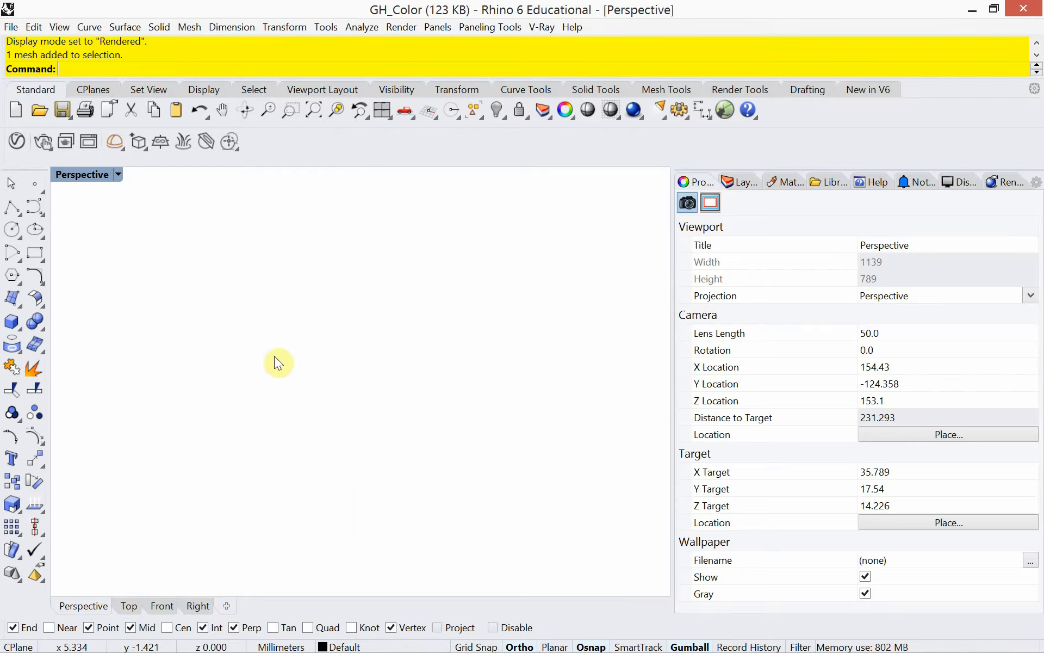
Select the baked mesh, show the Perspective viewport in Wireframe display, and clear the selection
{"action": "left_click_drag", "start_coordinate": [345, 275], "coordinate": [229, 433]}
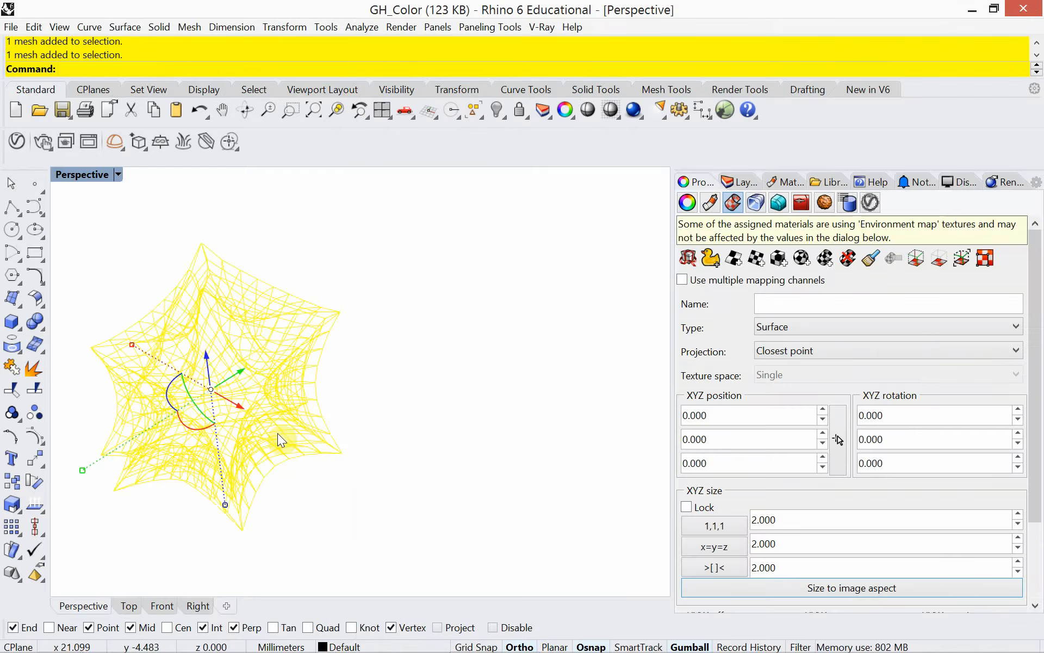
{"action": "left_click", "coordinate": [119, 174]}
{"action": "left_click", "coordinate": [170, 159]}
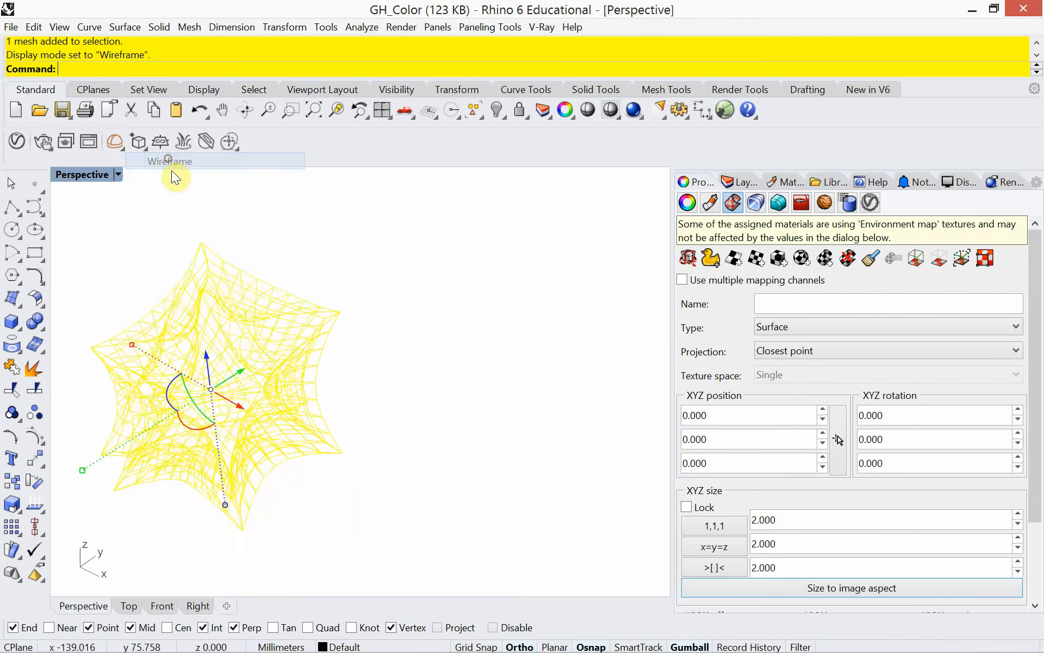
{"action": "left_click", "coordinate": [383, 275]}
{"action": "right_click_drag", "start_coordinate": [265, 421], "coordinate": [343, 403], "text": "shift"}
Try the Rendered display in the Perspective viewport, and set it to Shaded to inspect the mesh colors
{"action": "left_click", "coordinate": [118, 174]}
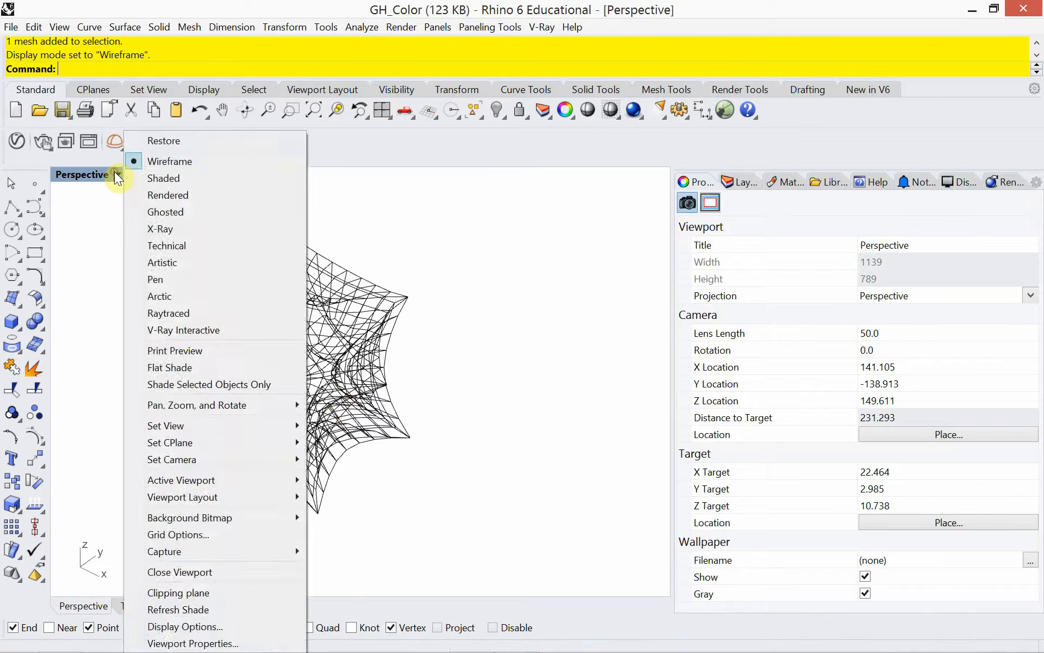
{"action": "left_click", "coordinate": [145, 195]}
{"action": "left_click", "coordinate": [118, 174]}
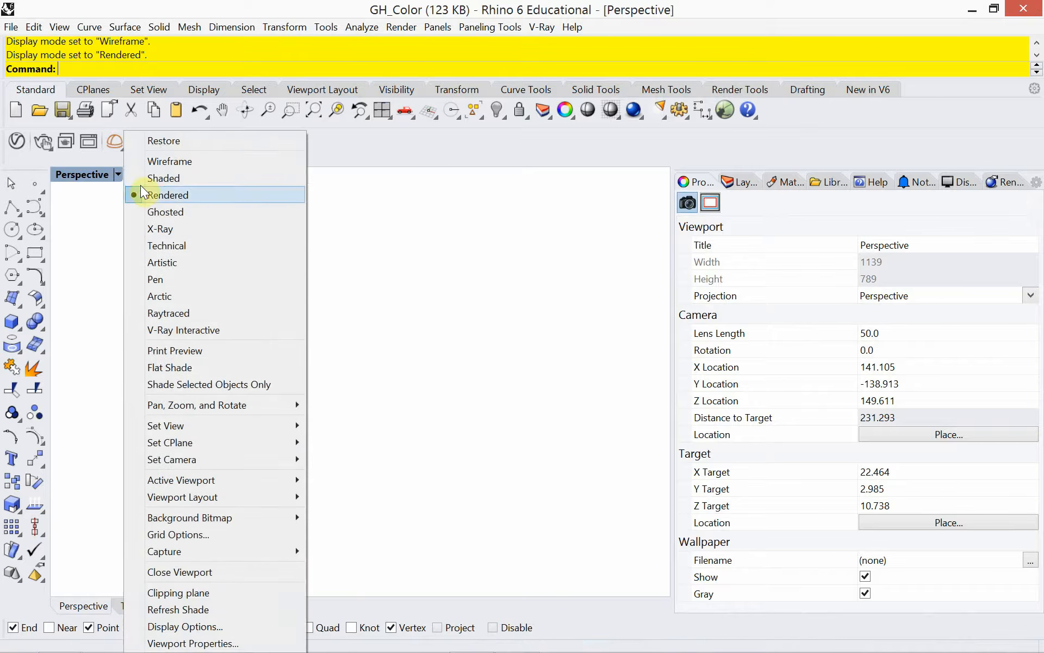
{"action": "left_click", "coordinate": [141, 180]}
{"action": "mouse_move", "coordinate": [149, 326]}
{"action": "right_mouse_down"}
{"action": "mouse_move", "coordinate": [158, 335]}
{"action": "mouse_move", "coordinate": [233, 321]}
{"action": "mouse_move", "coordinate": [243, 359]}
{"action": "mouse_move", "coordinate": [205, 415]}
{"action": "mouse_move", "coordinate": [145, 331]}
{"action": "mouse_move", "coordinate": [296, 406]}
{"action": "mouse_move", "coordinate": [370, 341]}
{"action": "mouse_move", "coordinate": [380, 371]}
{"action": "mouse_move", "coordinate": [295, 417]}
{"action": "mouse_move", "coordinate": [464, 405]}
{"action": "mouse_move", "coordinate": [464, 343]}
{"action": "mouse_move", "coordinate": [334, 329]}
{"action": "mouse_move", "coordinate": [181, 442]}
{"action": "mouse_move", "coordinate": [195, 478]}
{"action": "mouse_move", "coordinate": [217, 487]}
{"action": "mouse_move", "coordinate": [199, 476]}
{"action": "mouse_move", "coordinate": [179, 490]}
{"action": "right_mouse_up"}
{"action": "scroll", "coordinate": [179, 426], "scroll_direction": "up", "scroll_amount": 2}
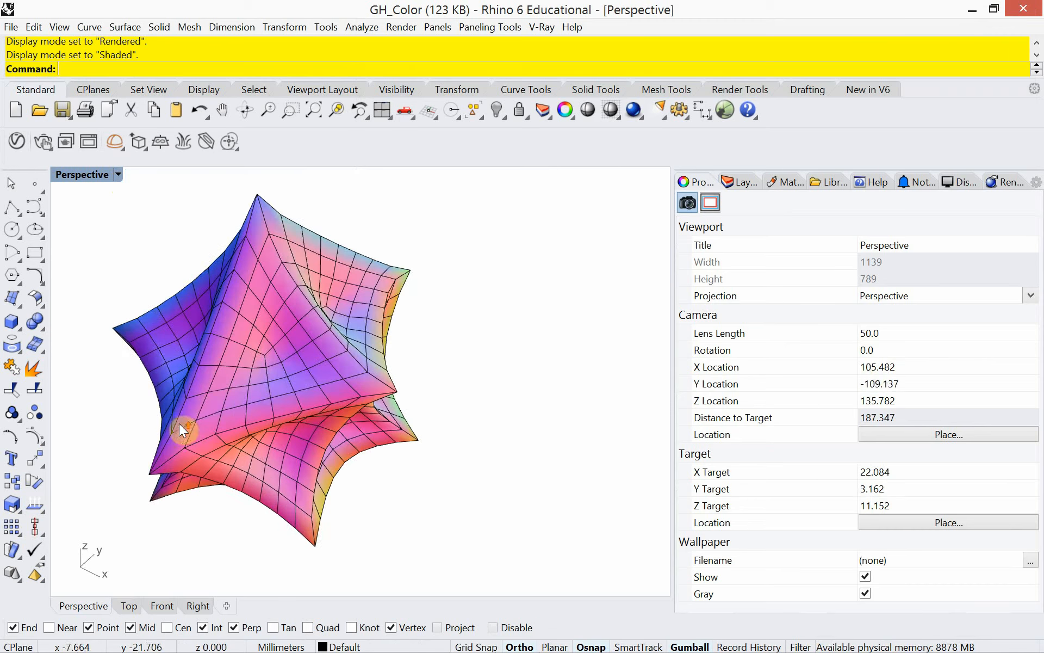
Compare the mesh in Rendered display and return the Perspective viewport to Shaded
{"action": "left_click", "coordinate": [118, 177]}
{"action": "left_click", "coordinate": [135, 193]}
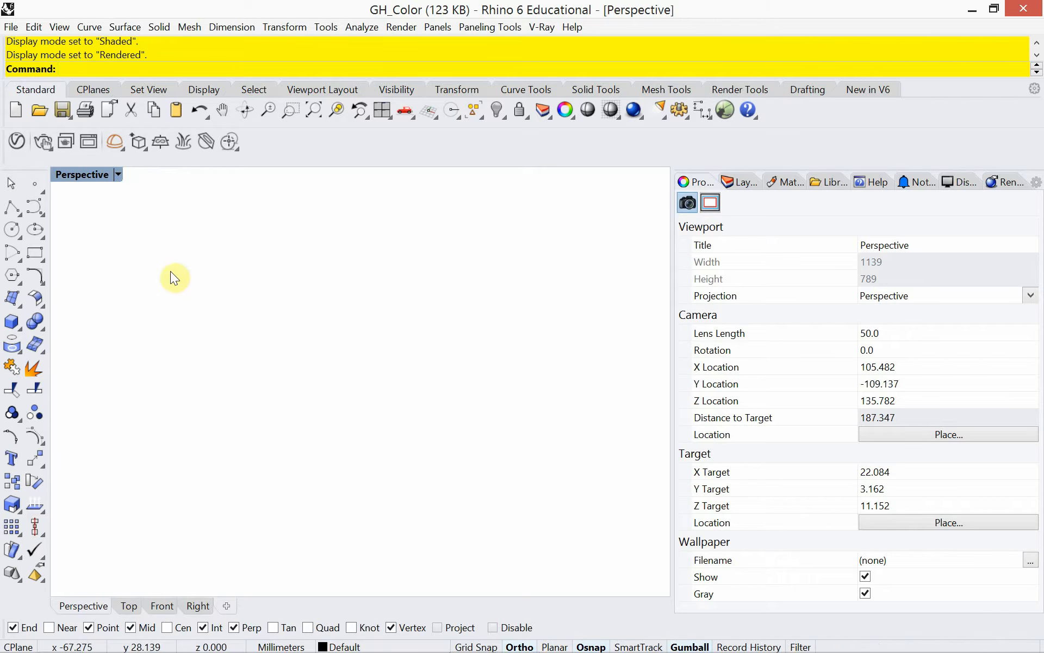
{"action": "left_click", "coordinate": [118, 175]}
{"action": "left_click", "coordinate": [137, 181]}
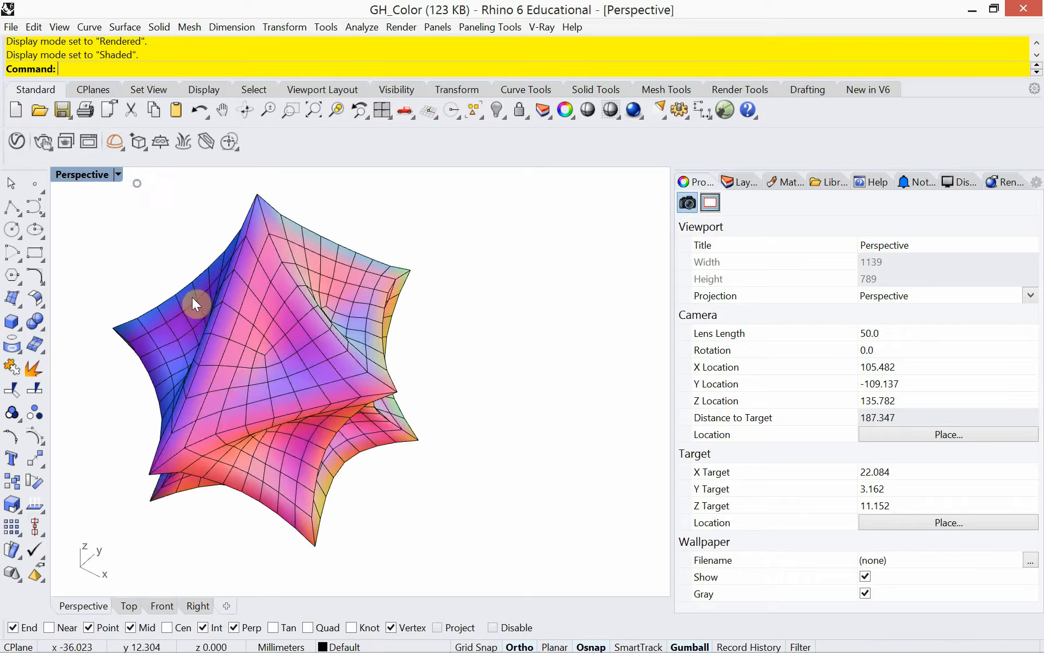
{"action": "right_click_drag", "start_coordinate": [196, 305], "coordinate": [272, 368]}
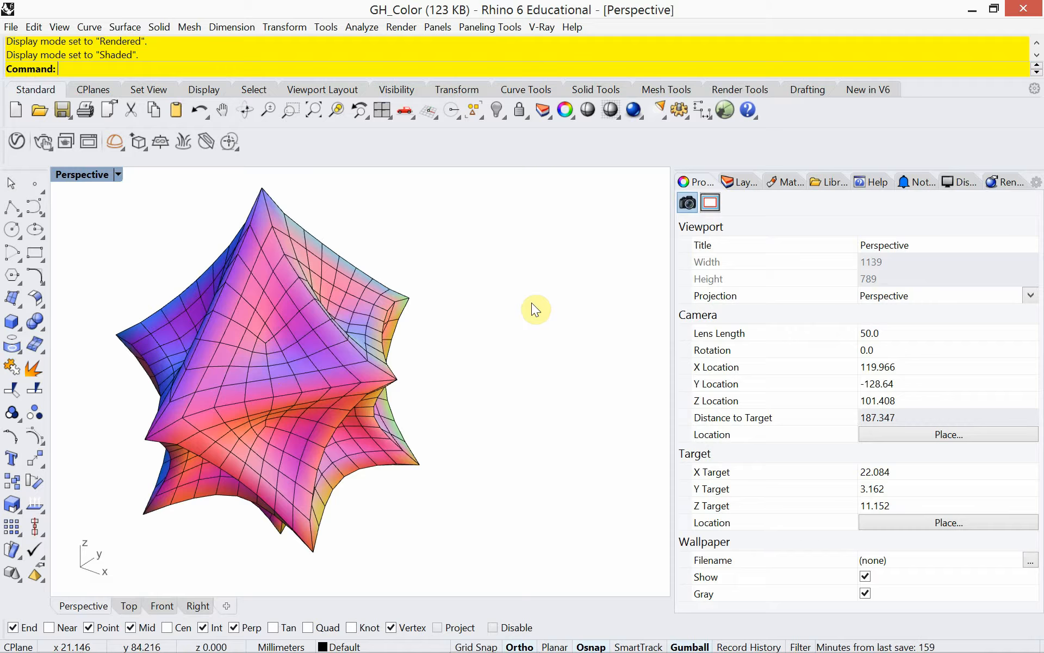
Select the mesh, set the Default layer's material type to Plaster, and accept the change
{"action": "left_click", "coordinate": [361, 319]}
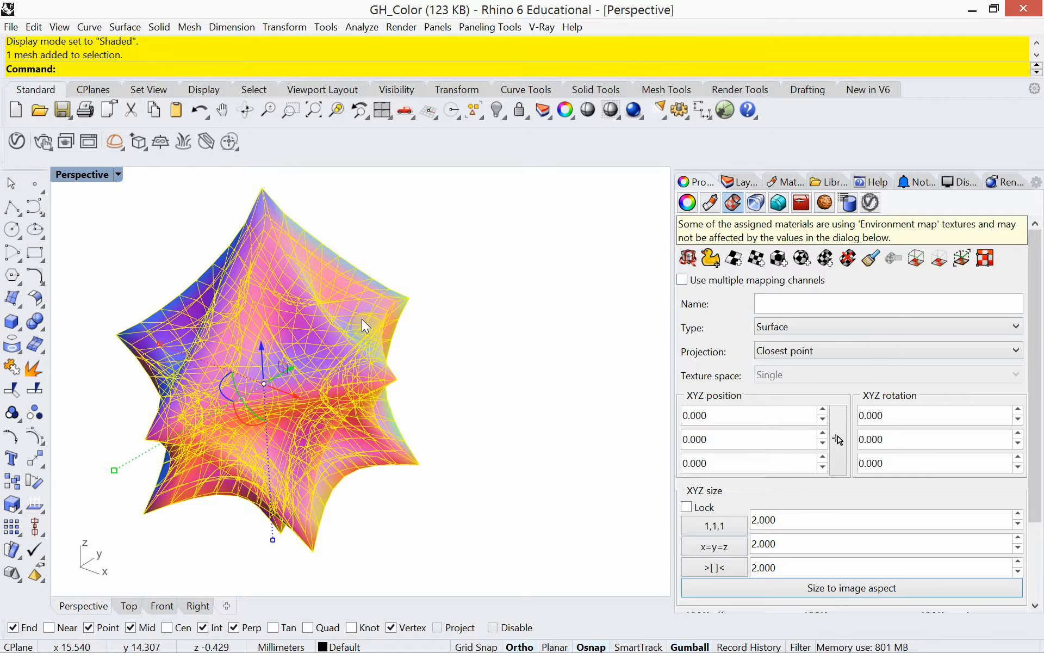
{"action": "left_click", "coordinate": [741, 182]}
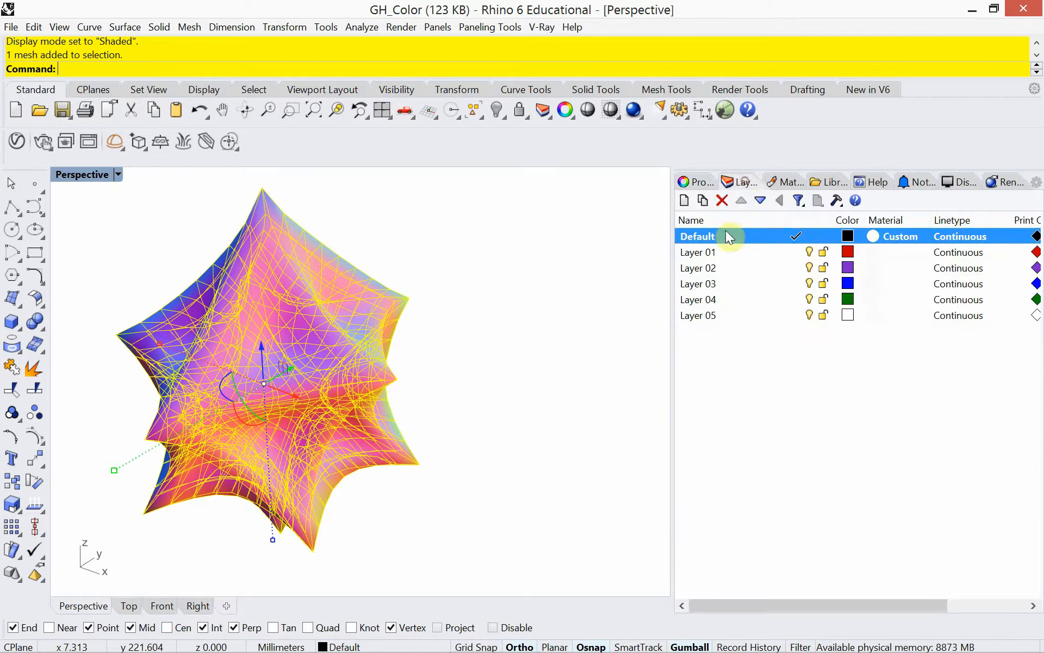
{"action": "left_click", "coordinate": [901, 237]}
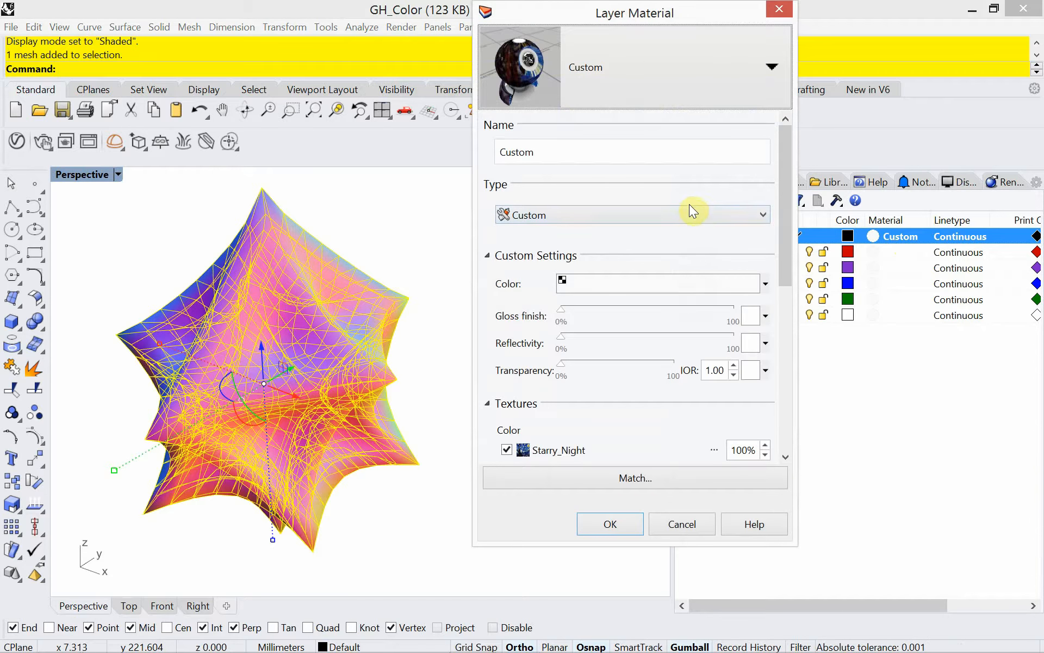
{"action": "left_click", "coordinate": [692, 216]}
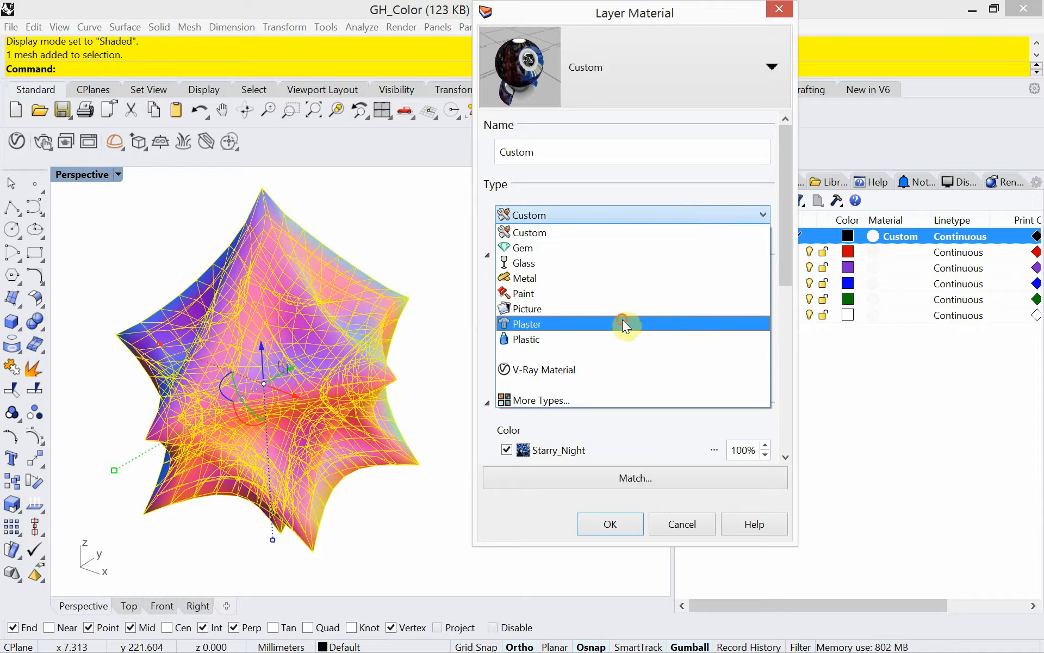
{"action": "left_click", "coordinate": [622, 321]}
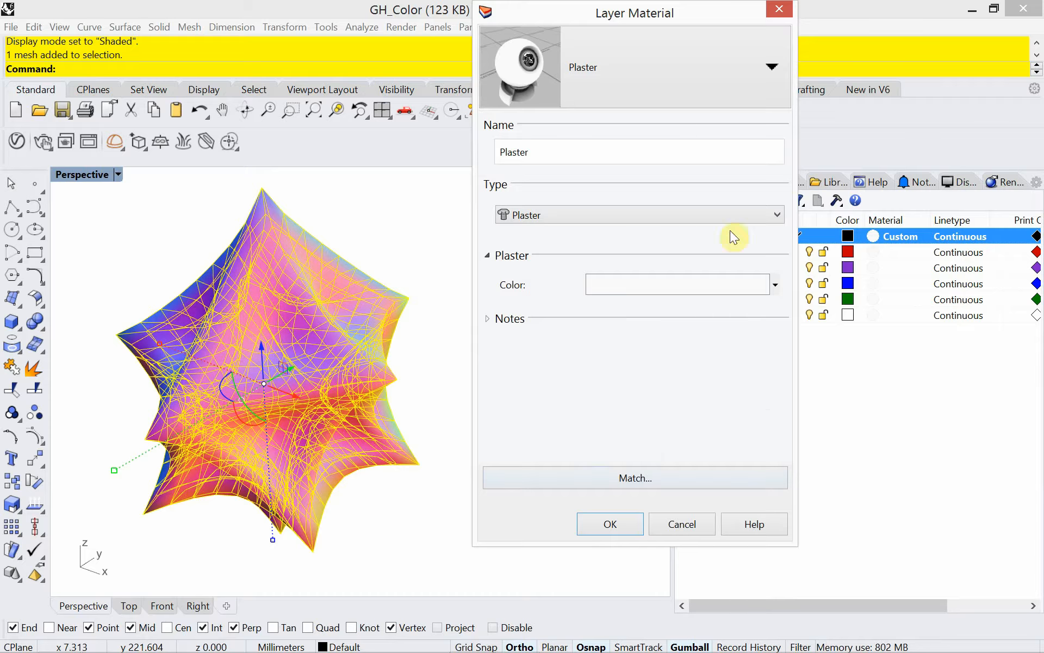
{"action": "left_click", "coordinate": [609, 524]}
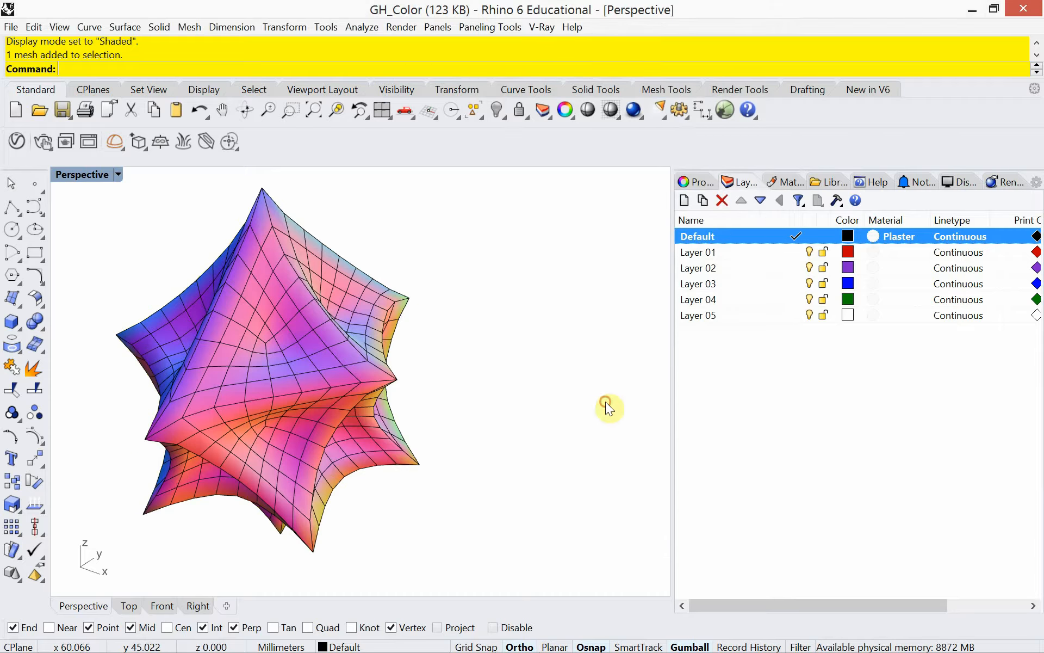
Reselect the mesh and change the Default layer's material type to Custom
{"action": "left_click", "coordinate": [693, 181]}
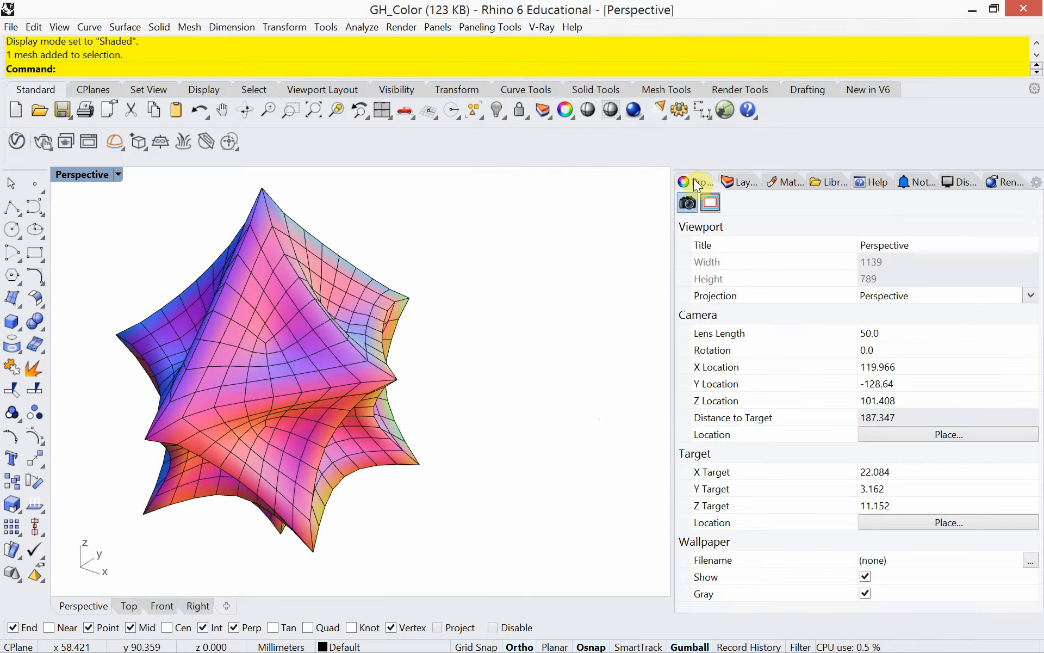
{"action": "left_click", "coordinate": [324, 297]}
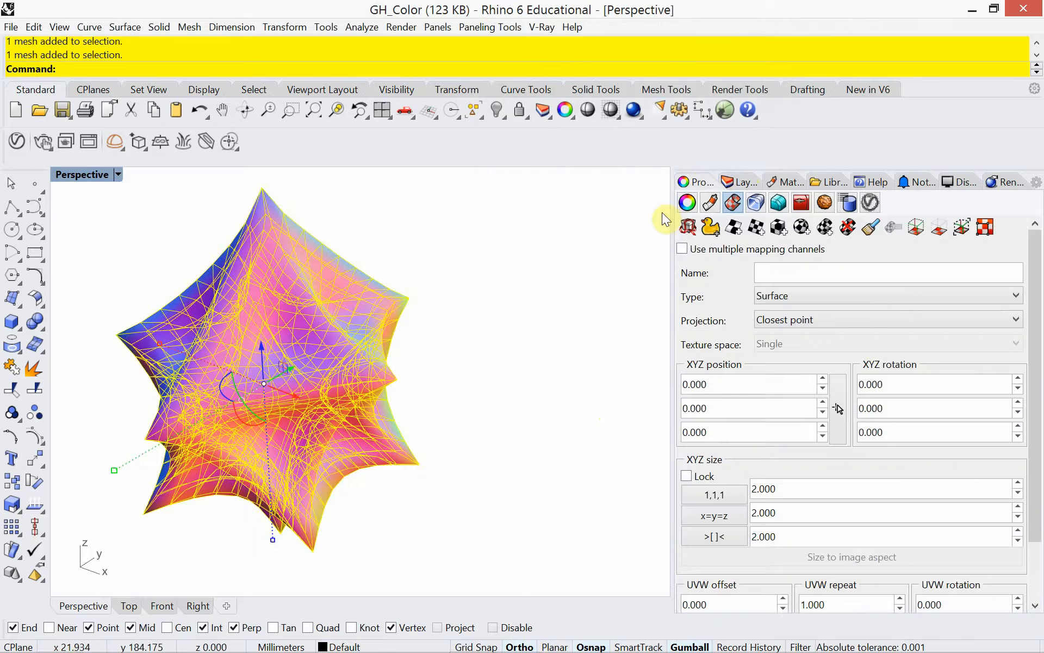
{"action": "left_click", "coordinate": [740, 183]}
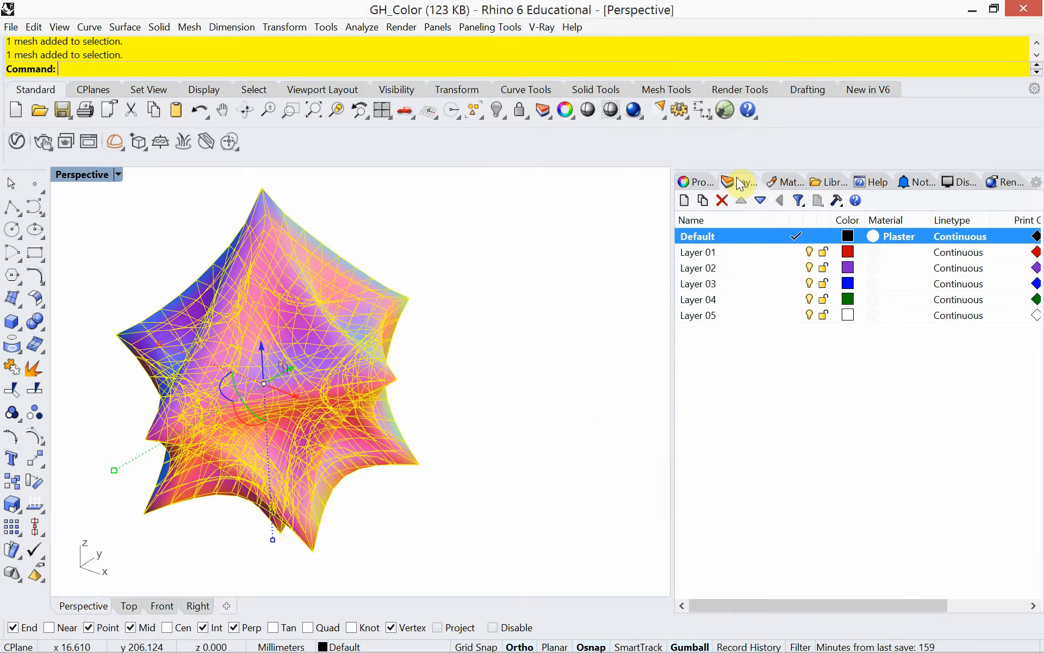
{"action": "left_click", "coordinate": [876, 237]}
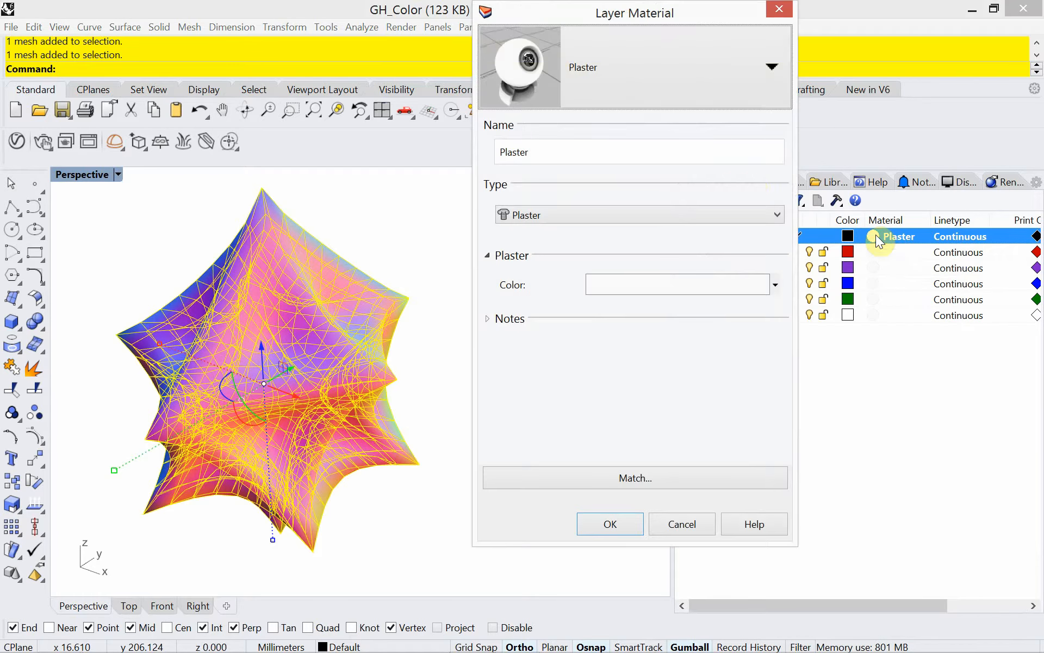
{"action": "left_click", "coordinate": [727, 208]}
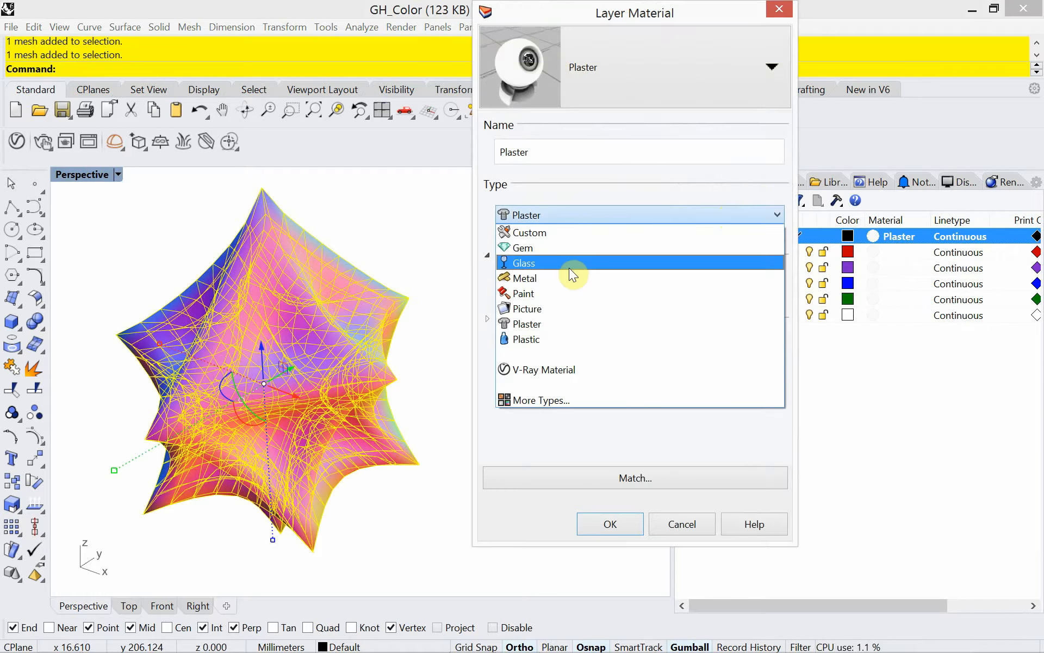
{"action": "left_click", "coordinate": [564, 233]}
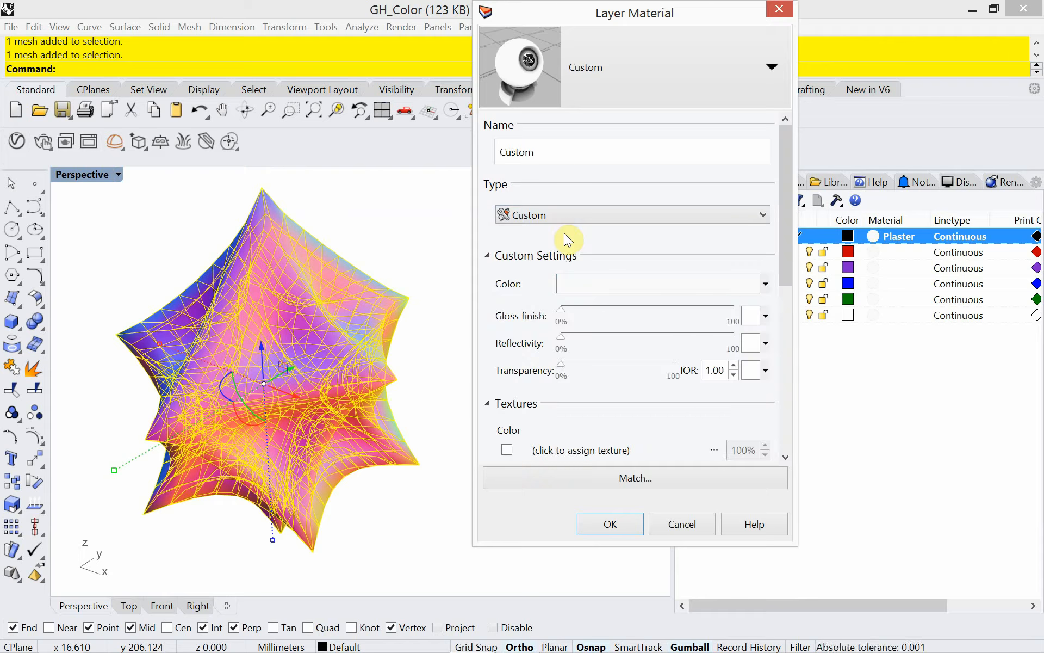
Assign the Starry_Night image as the custom material's color texture, accept the layer material, and clear the selection
{"action": "left_click", "coordinate": [767, 285]}
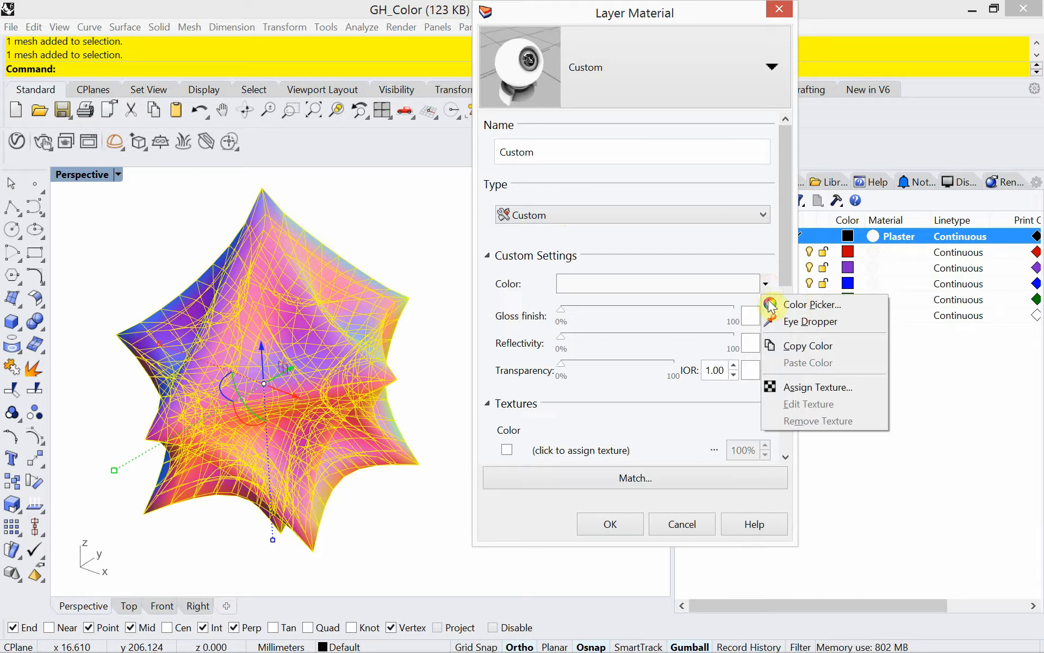
{"action": "left_click", "coordinate": [797, 387]}
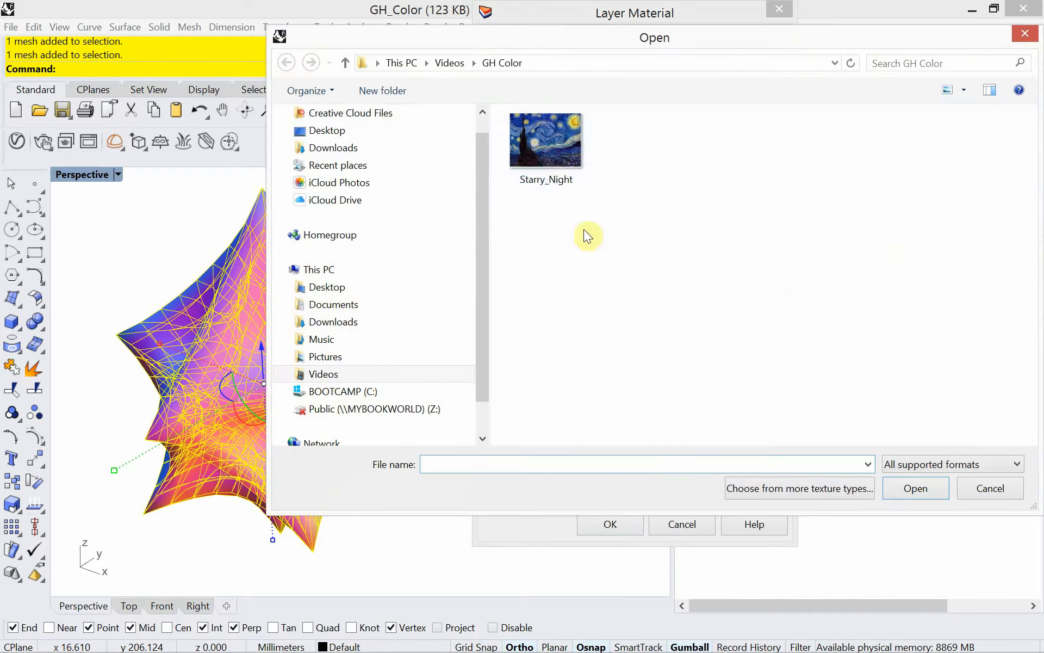
{"action": "left_click", "coordinate": [547, 144]}
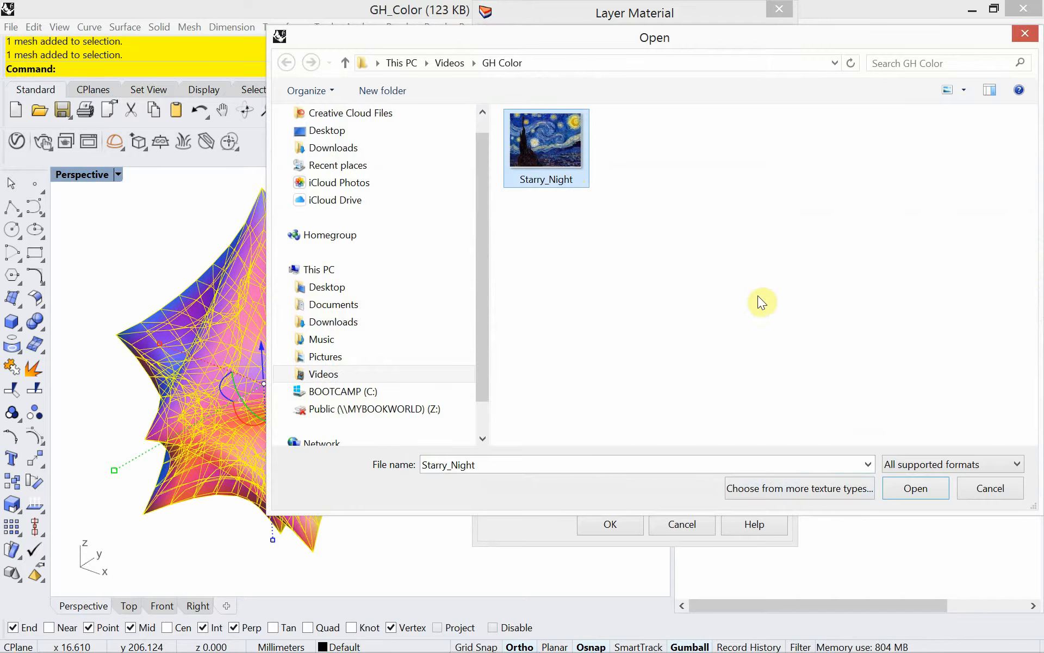
{"action": "left_click", "coordinate": [914, 489]}
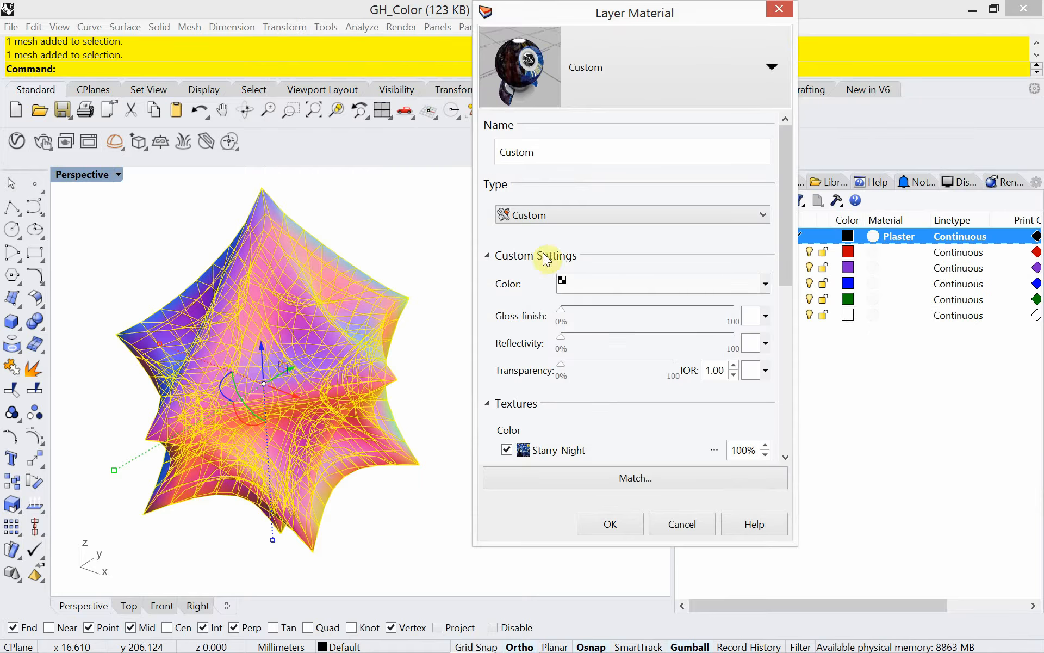
{"action": "left_click", "coordinate": [612, 522]}
{"action": "left_click", "coordinate": [508, 452]}
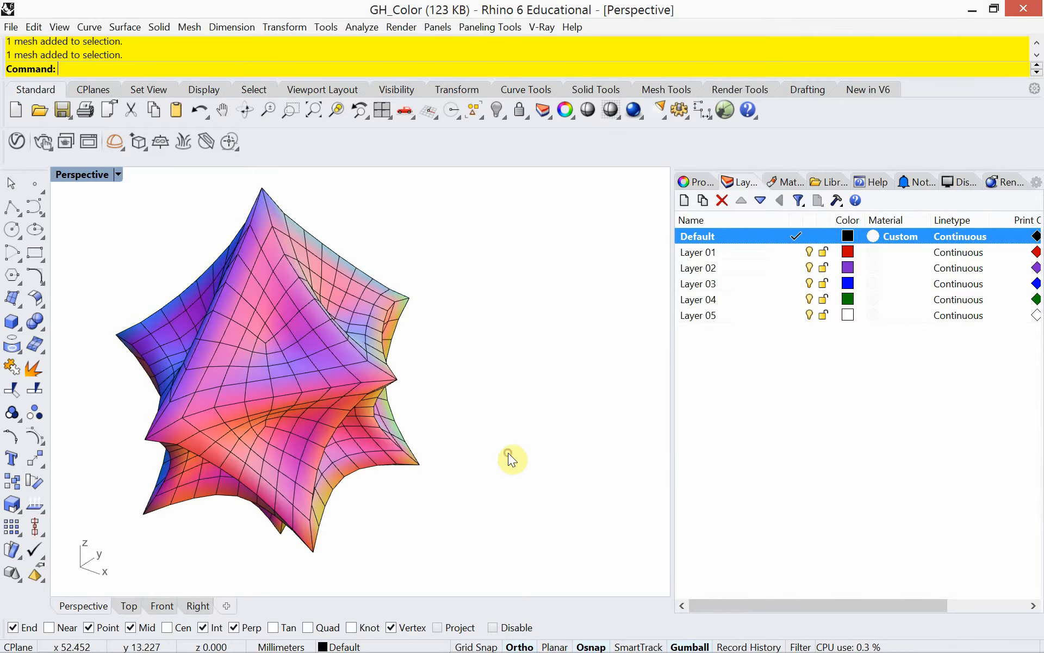
Check the mesh in Rendered and Wireframe displays and return the Perspective viewport to Shaded
{"action": "left_click", "coordinate": [117, 175]}
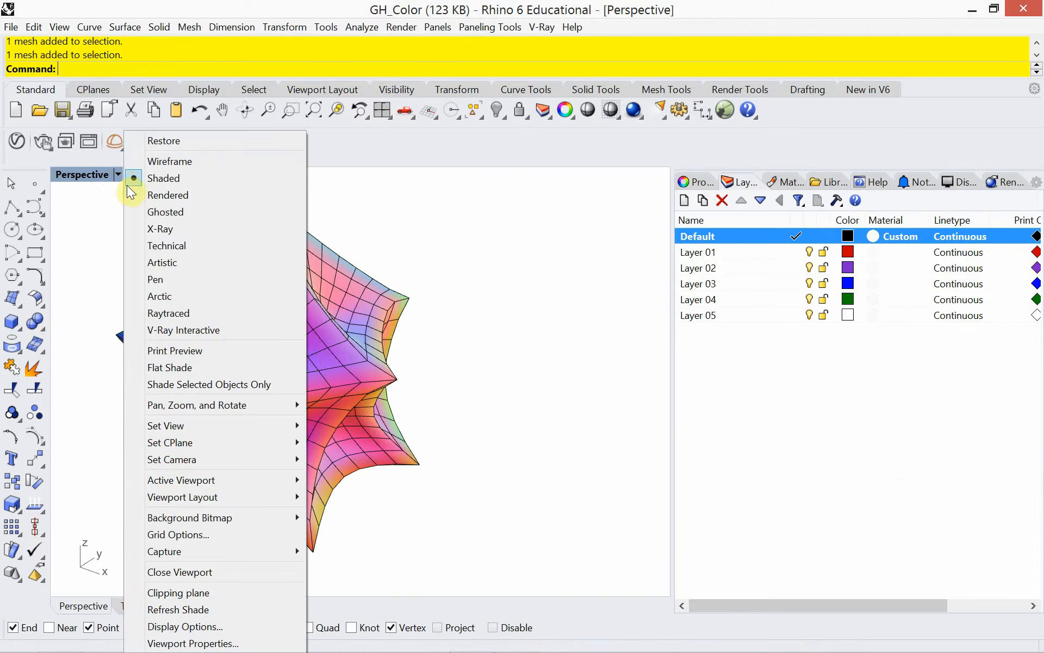
{"action": "left_click", "coordinate": [144, 194]}
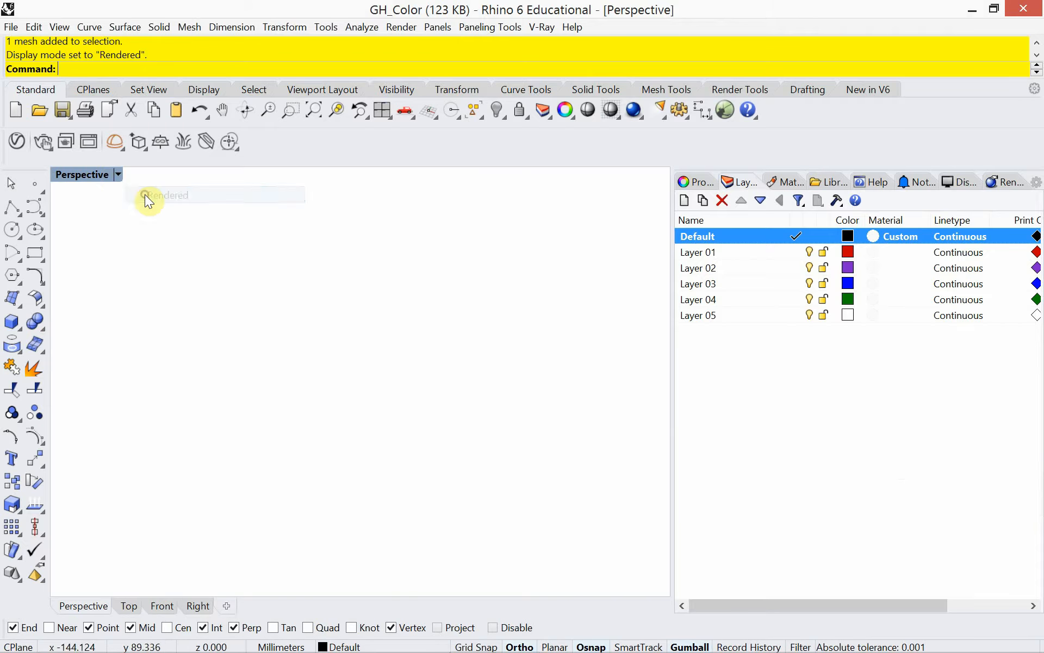
{"action": "left_click", "coordinate": [117, 174]}
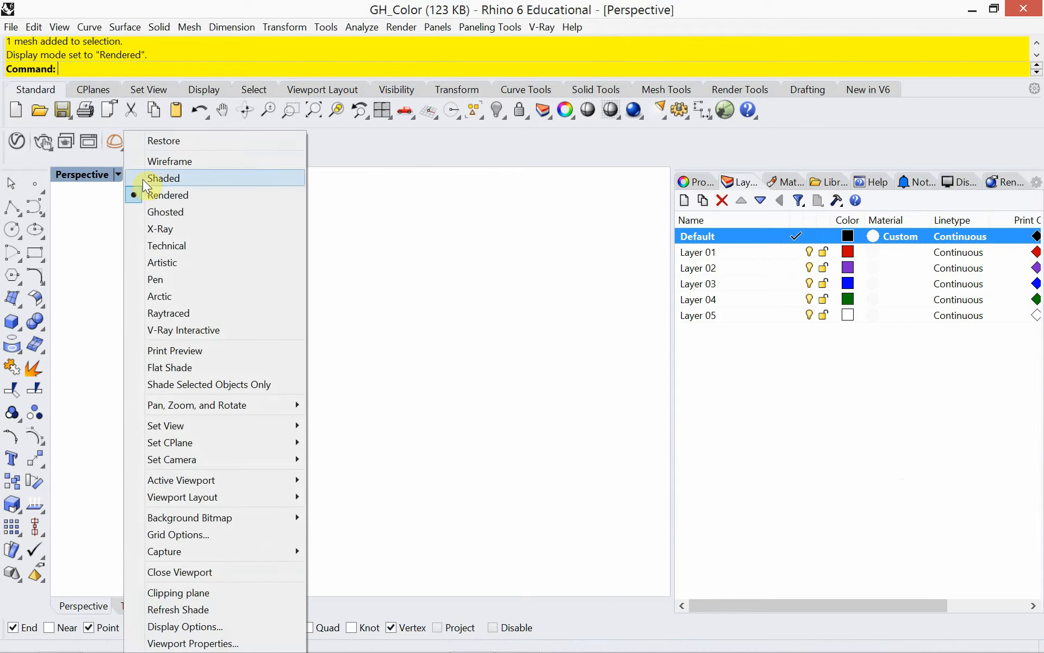
{"action": "left_click", "coordinate": [153, 161]}
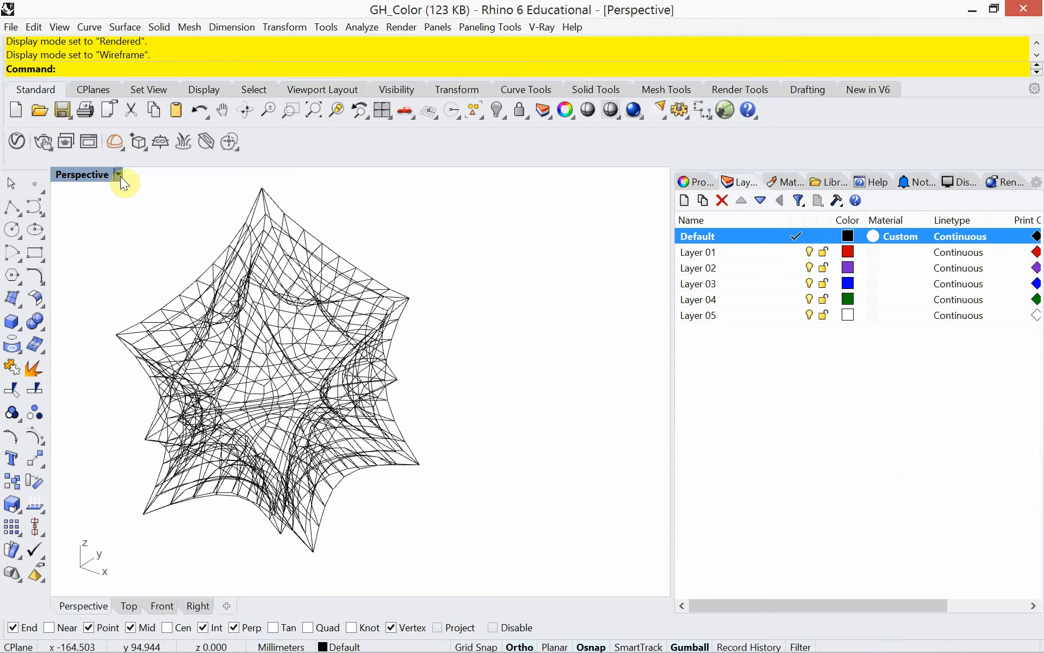
{"action": "left_click", "coordinate": [118, 174]}
{"action": "left_click", "coordinate": [133, 195]}
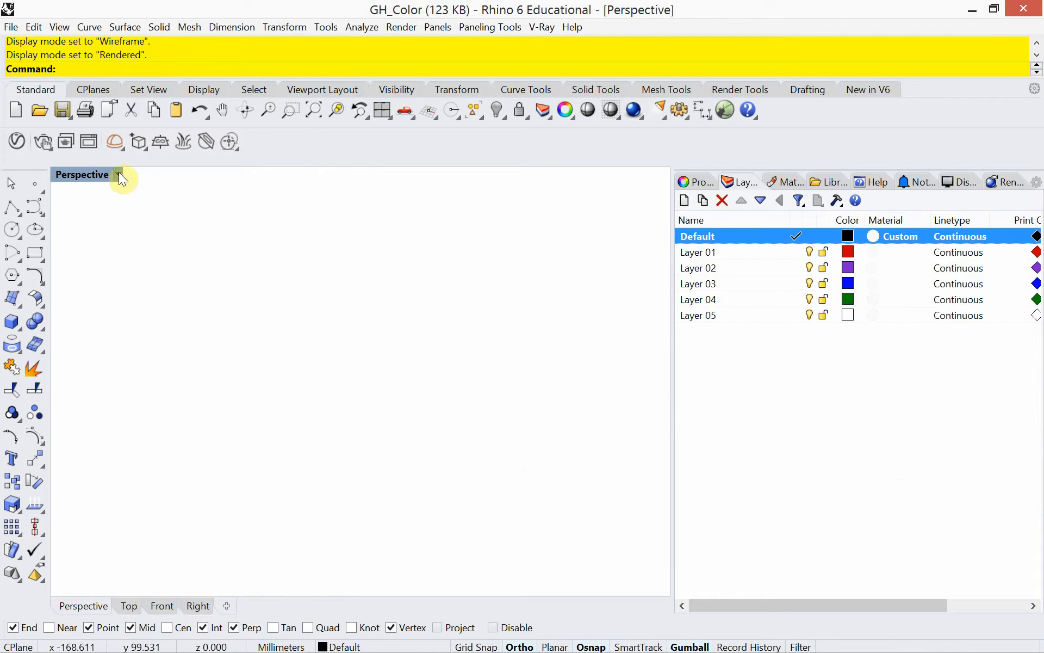
{"action": "left_click", "coordinate": [118, 174]}
{"action": "left_click", "coordinate": [150, 183]}
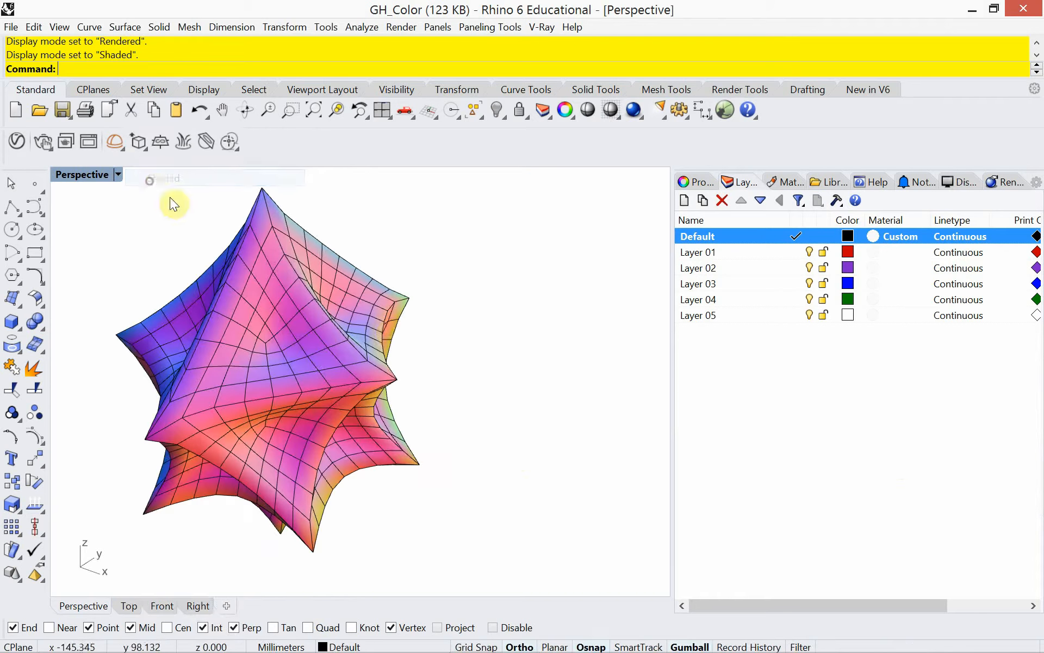
Test-render the mesh from a slightly rotated Perspective view with V-Ray and close the frame buffer
{"action": "mouse_move", "coordinate": [496, 358]}
{"action": "right_mouse_down"}
{"action": "mouse_move", "coordinate": [480, 400]}
{"action": "mouse_move", "coordinate": [484, 439]}
{"action": "mouse_move", "coordinate": [469, 345]}
{"action": "mouse_move", "coordinate": [475, 383]}
{"action": "right_mouse_up"}
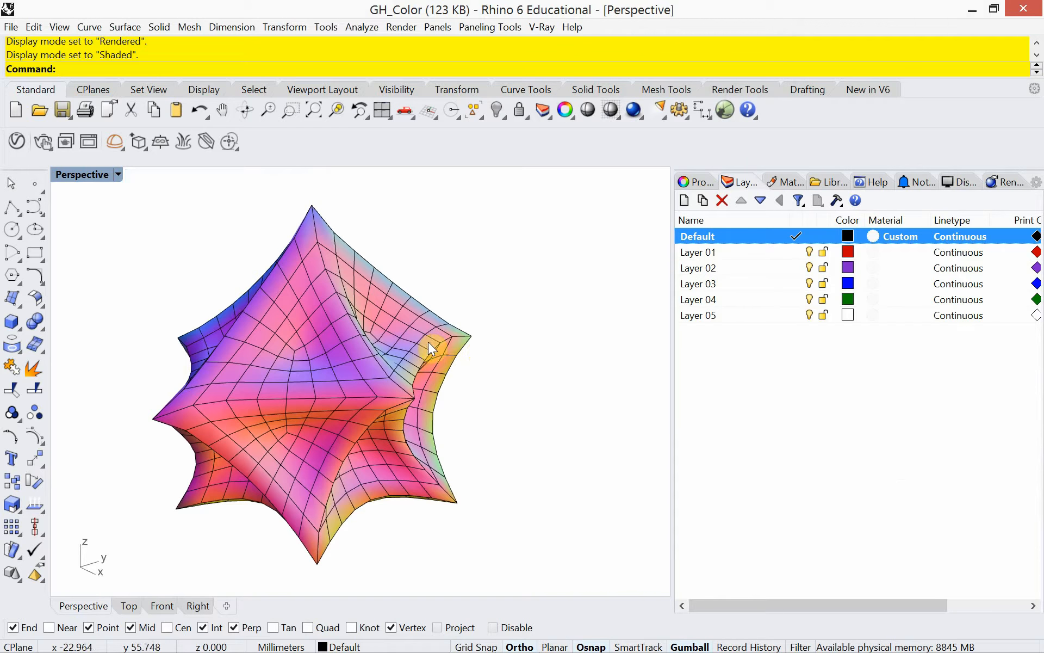
{"action": "left_click", "coordinate": [634, 110]}
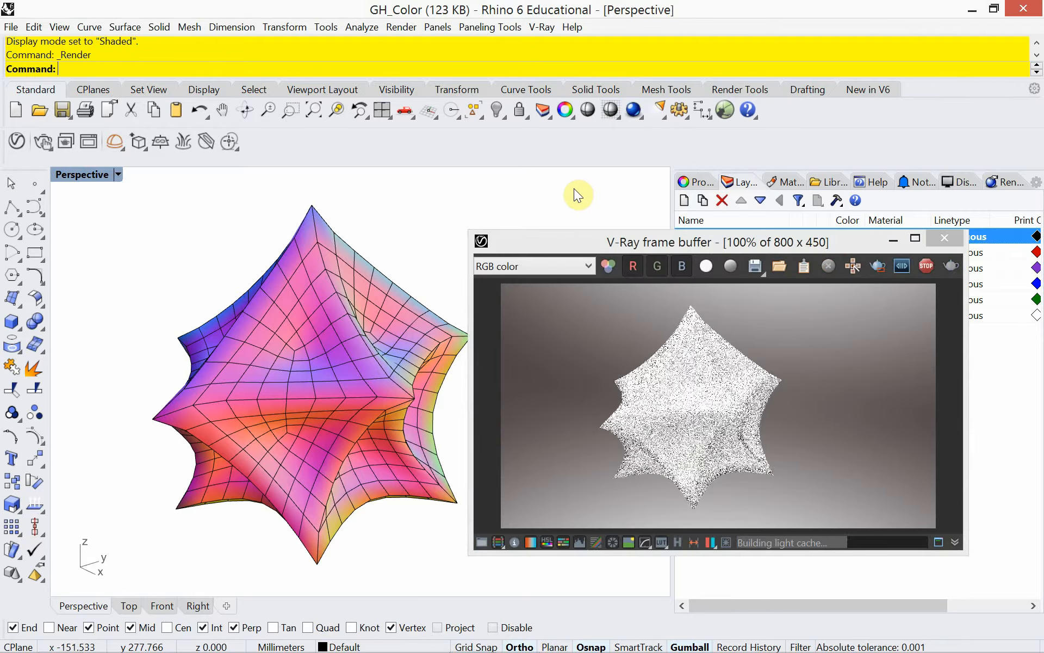
{"action": "left_click", "coordinate": [943, 238]}
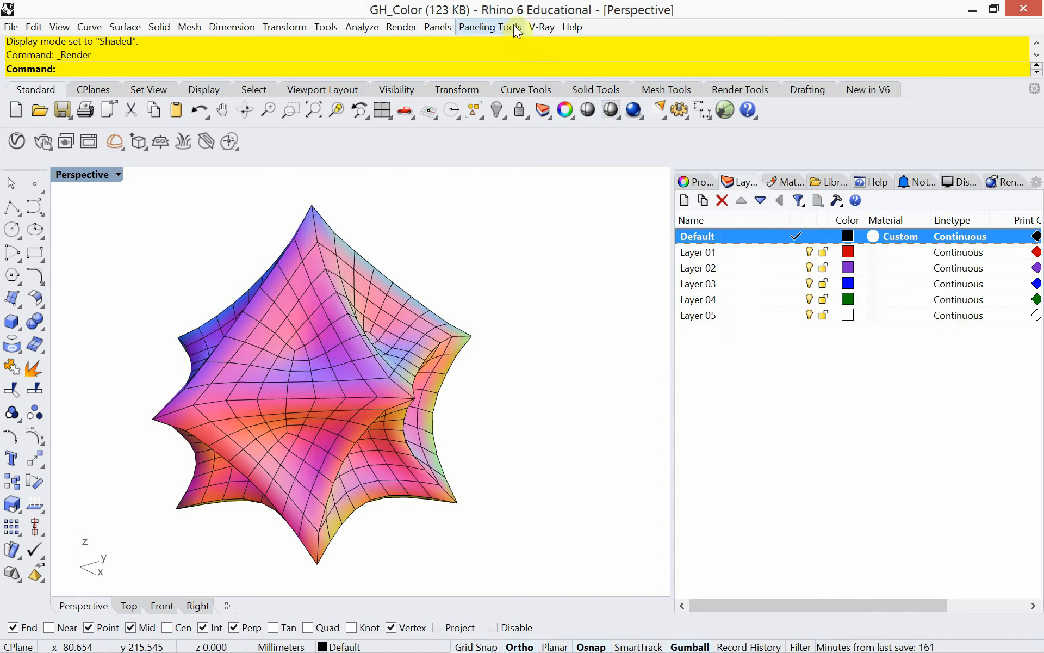
Set the current renderer to Rhino Render, then render the Perspective view and close the resulting image
{"action": "left_click", "coordinate": [546, 27]}
{"action": "mouse_move", "coordinate": [415, 27]}
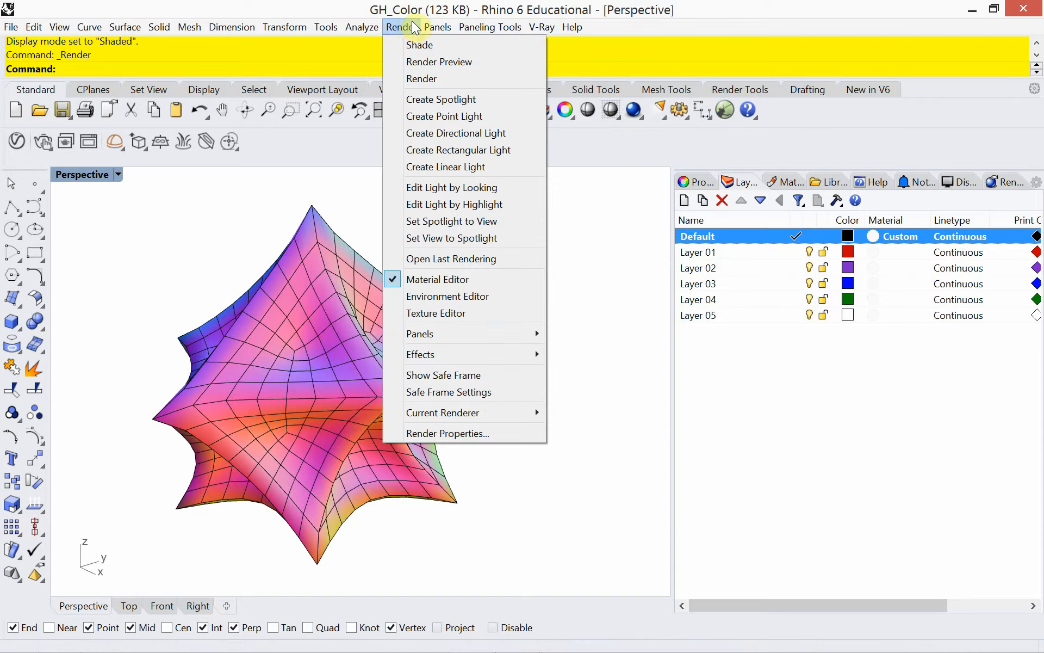
{"action": "mouse_move", "coordinate": [454, 345]}
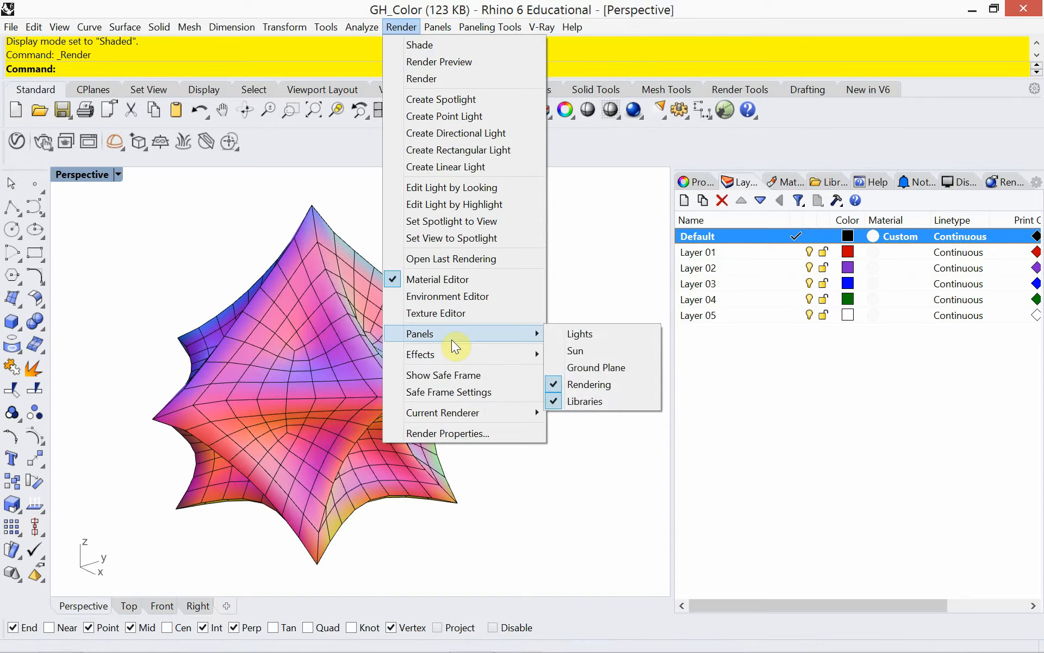
{"action": "mouse_move", "coordinate": [481, 413]}
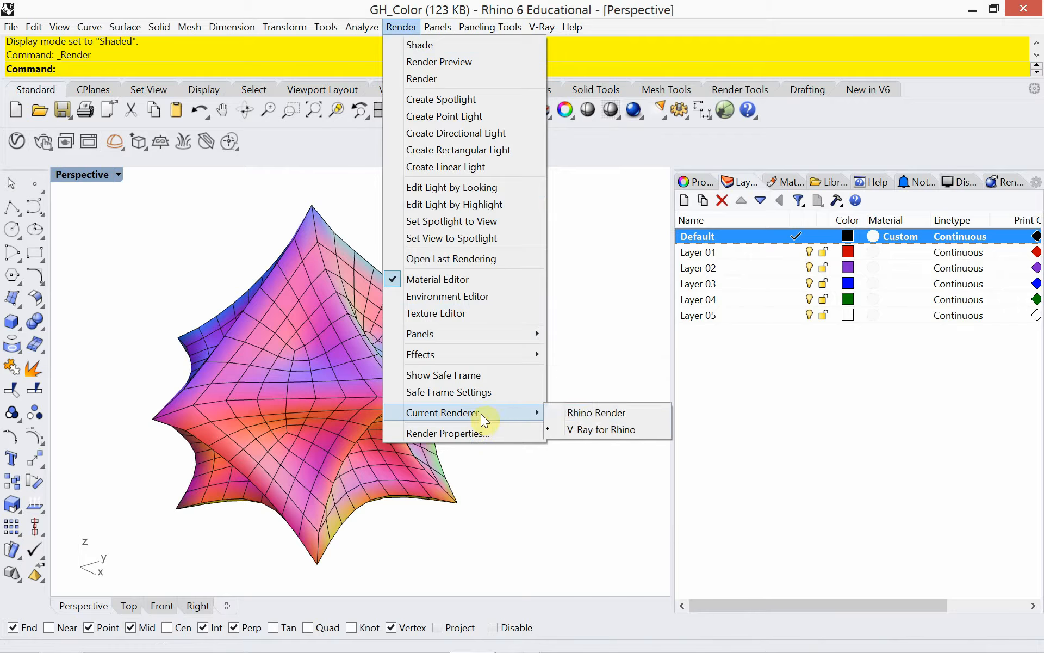
{"action": "left_click", "coordinate": [588, 411]}
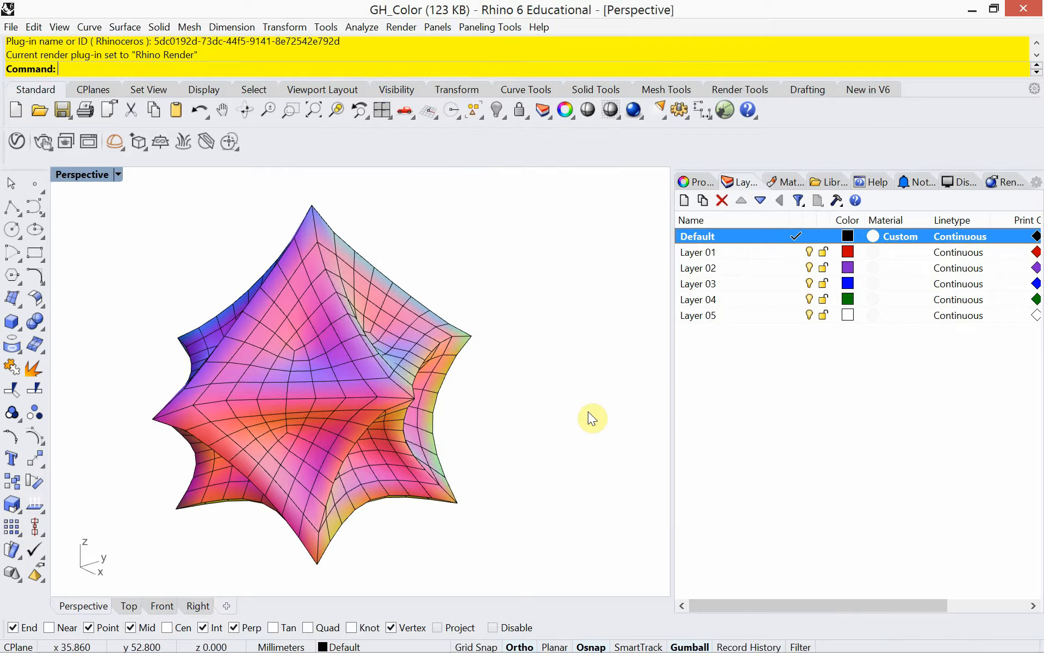
{"action": "left_click", "coordinate": [634, 110]}
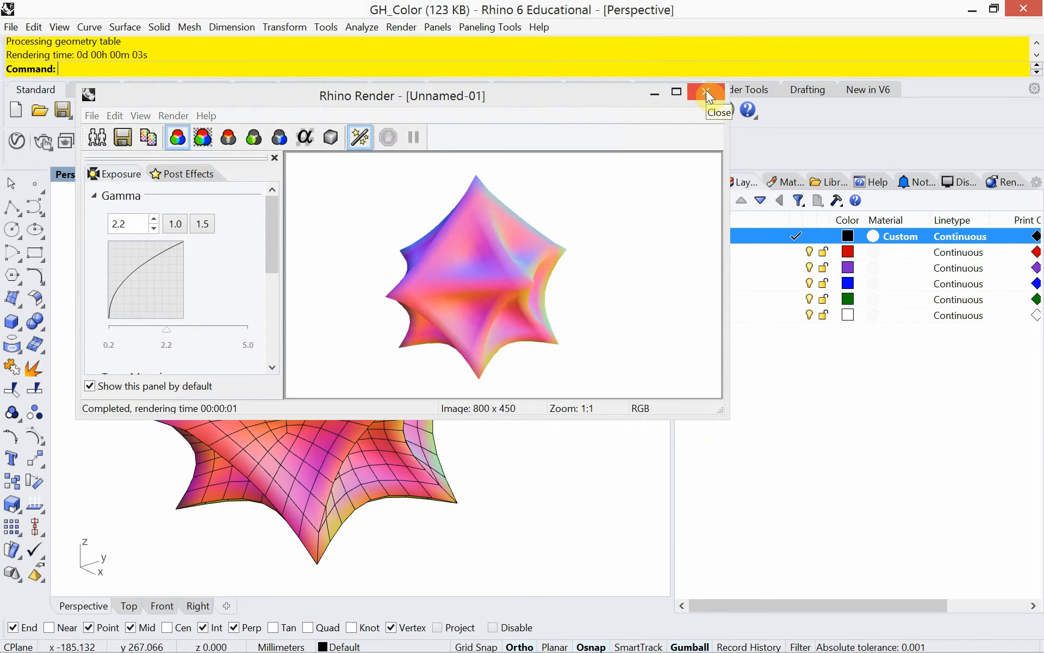
{"action": "left_click", "coordinate": [706, 90]}
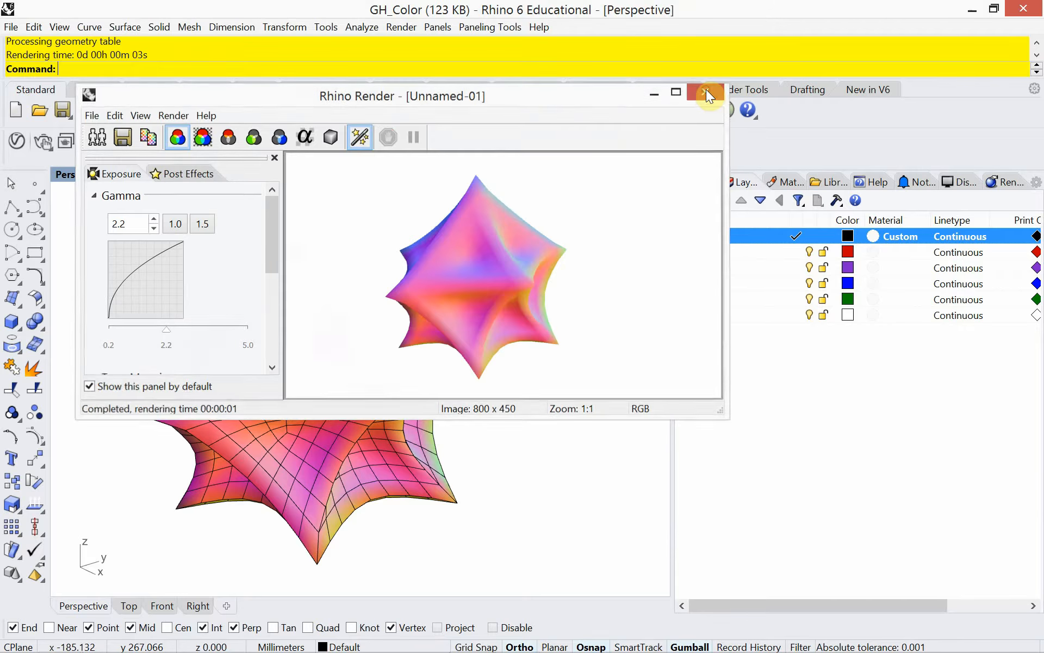
Select the mesh and review the Custom material assigned to the Default layer without changing it
{"action": "left_click", "coordinate": [453, 341]}
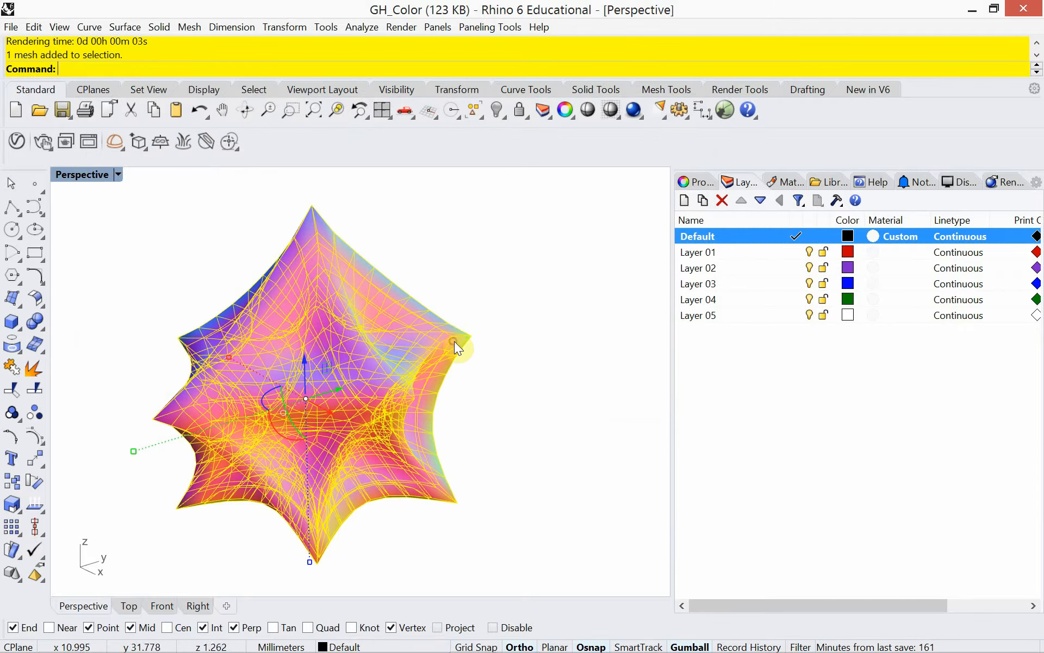
{"action": "left_click", "coordinate": [902, 235]}
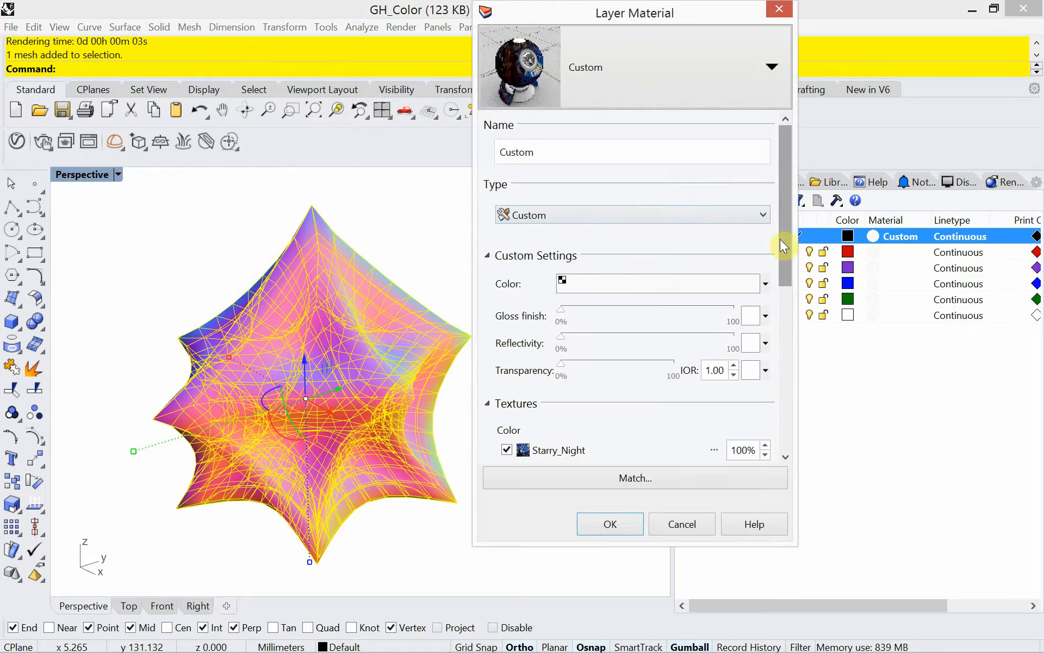
{"action": "left_click_drag", "start_coordinate": [785, 241], "coordinate": [782, 150]}
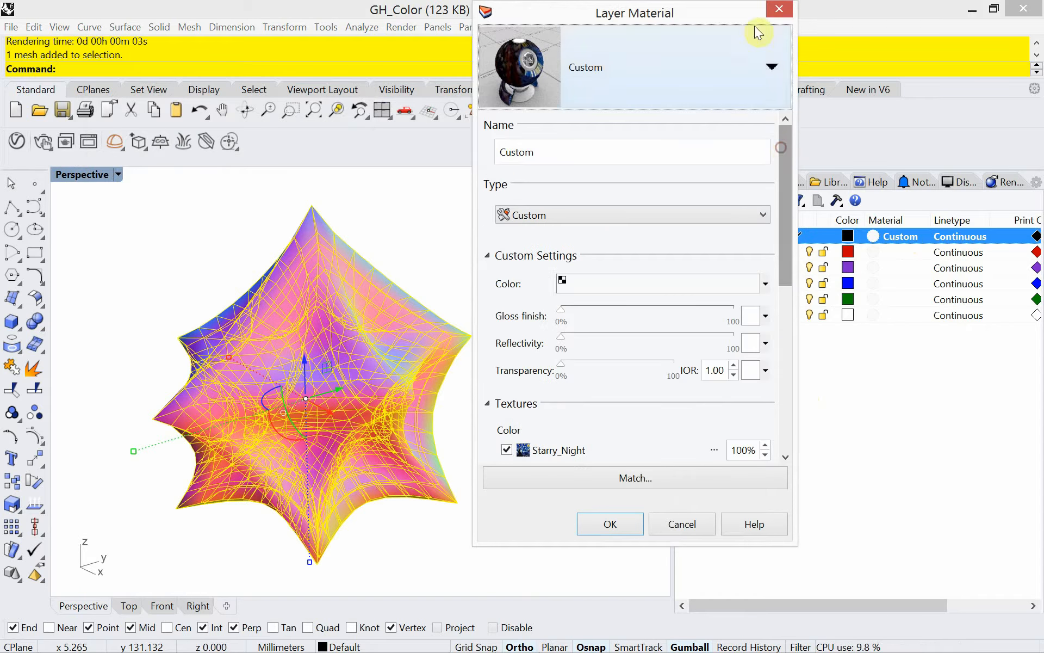
{"action": "left_click", "coordinate": [780, 9]}
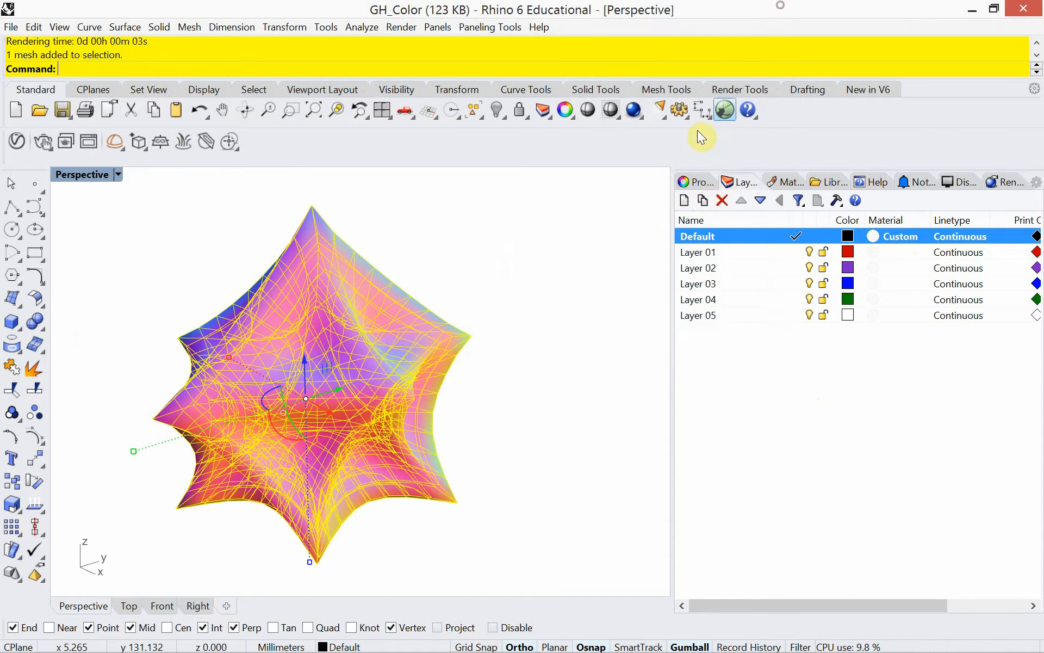
Apply a spherical texture mapping to the selected mesh, centred near its middle with a radius of about 40 mm
{"action": "left_click", "coordinate": [694, 180]}
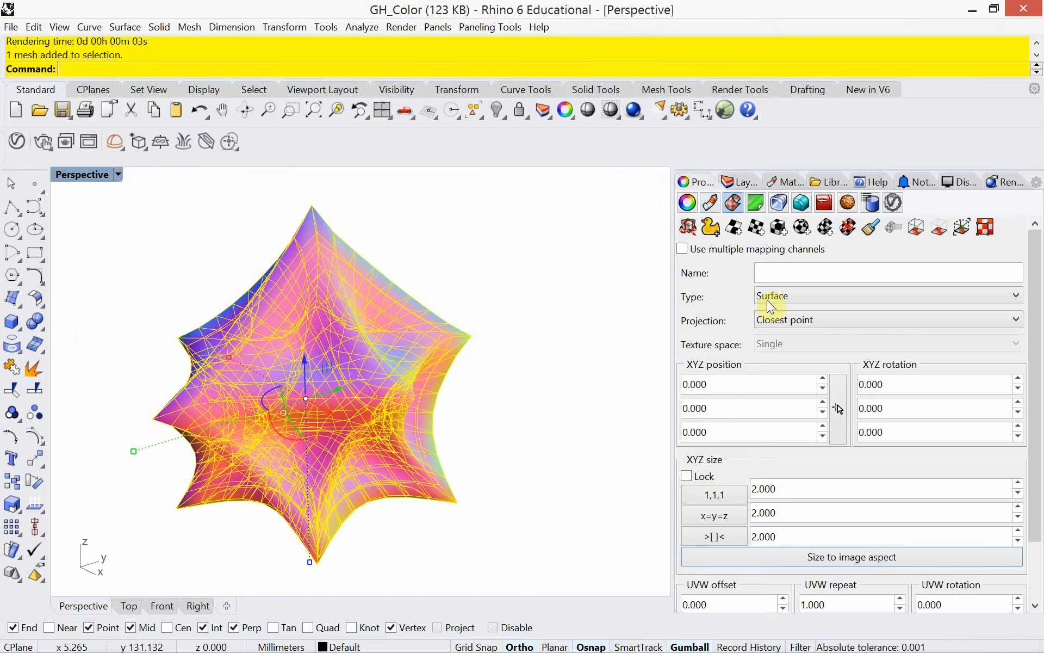
{"action": "left_click", "coordinate": [802, 227]}
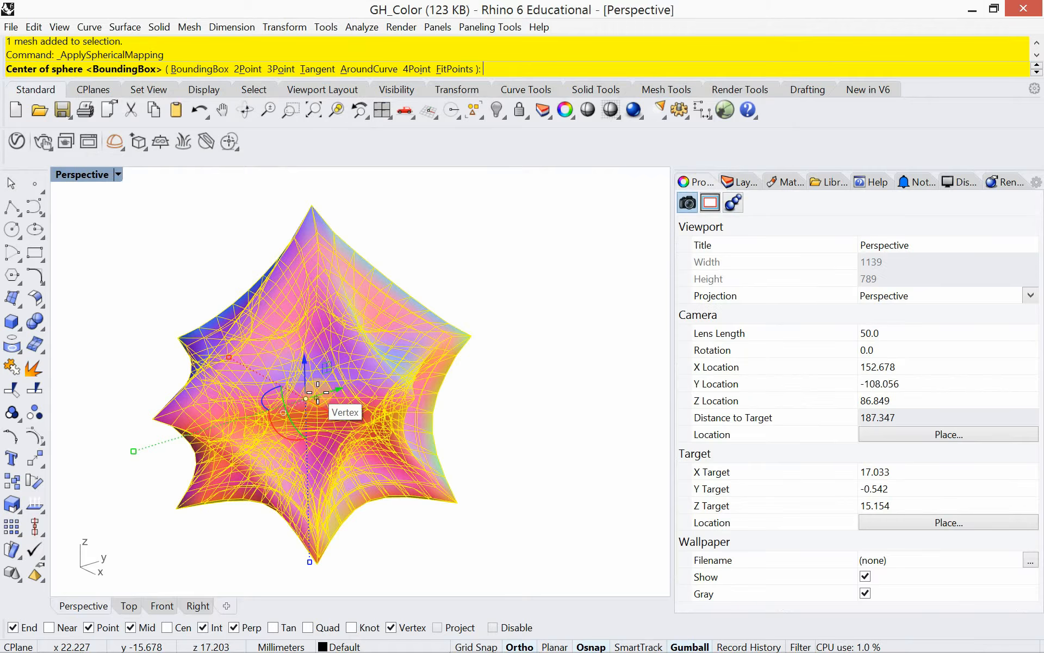
{"action": "left_click", "coordinate": [314, 381]}
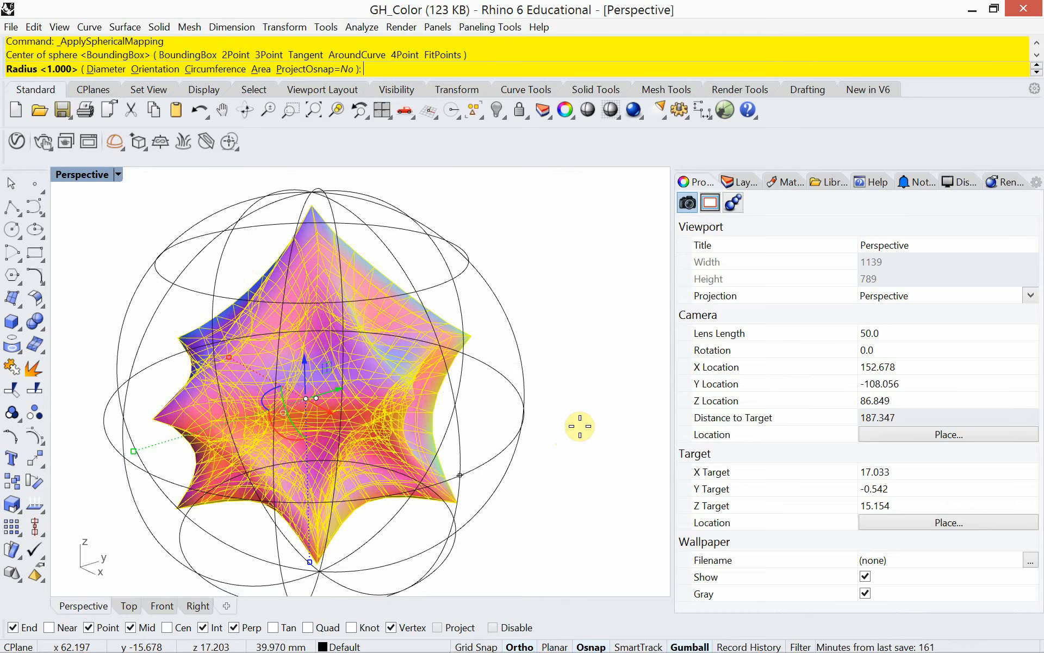
{"action": "left_click", "coordinate": [579, 426]}
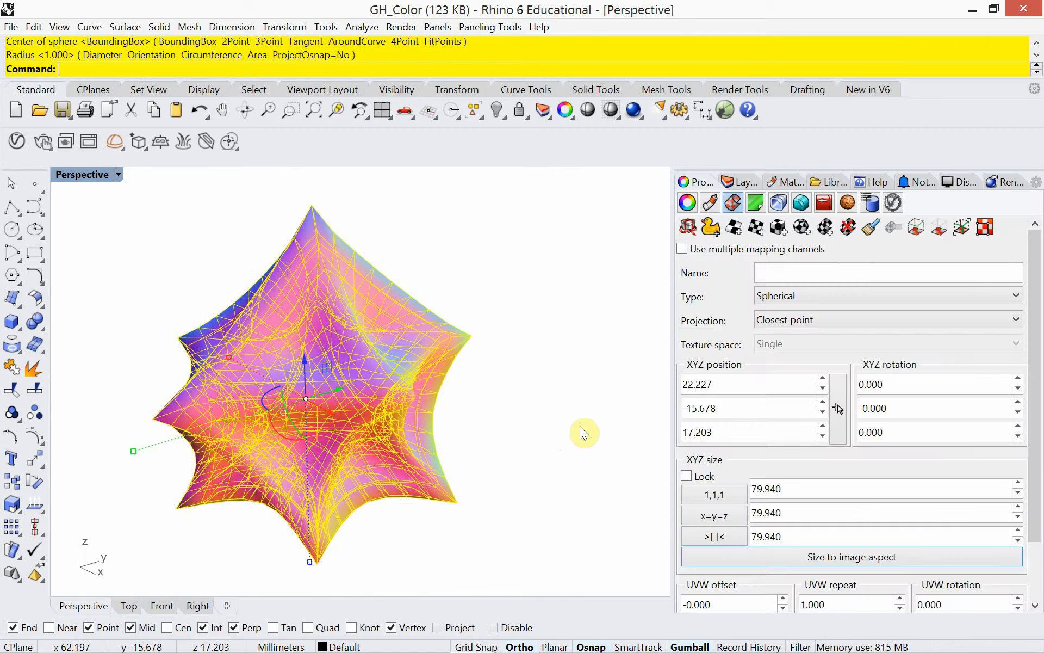
{"action": "right_click_drag", "start_coordinate": [580, 425], "coordinate": [525, 389]}
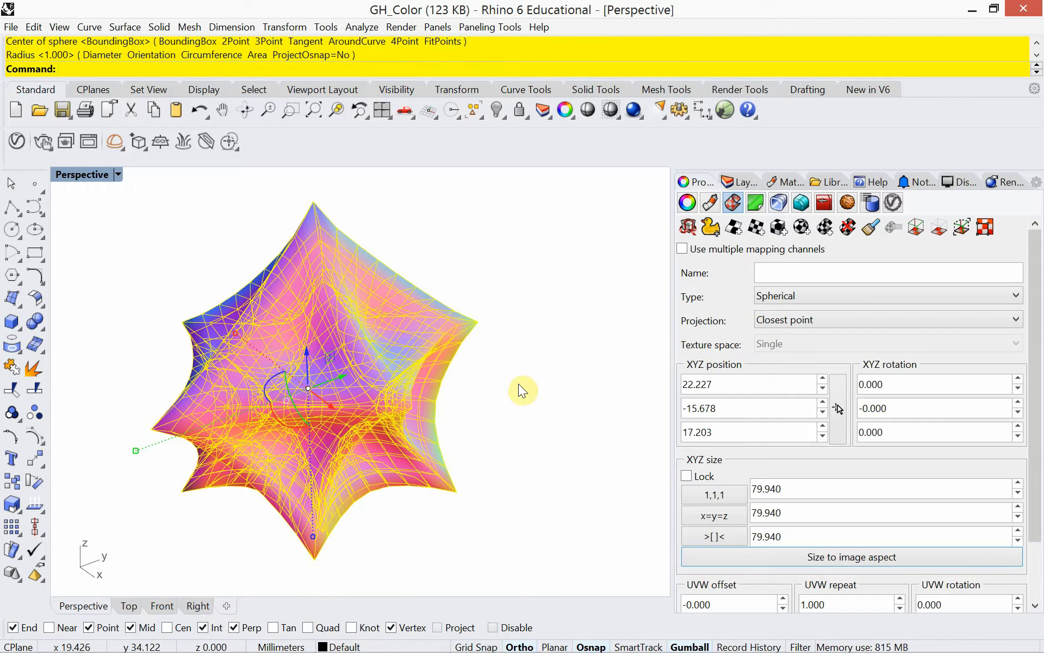
Clear the selection, render the spherically mapped mesh from the Perspective view, and close the resulting image
{"action": "left_click", "coordinate": [786, 182]}
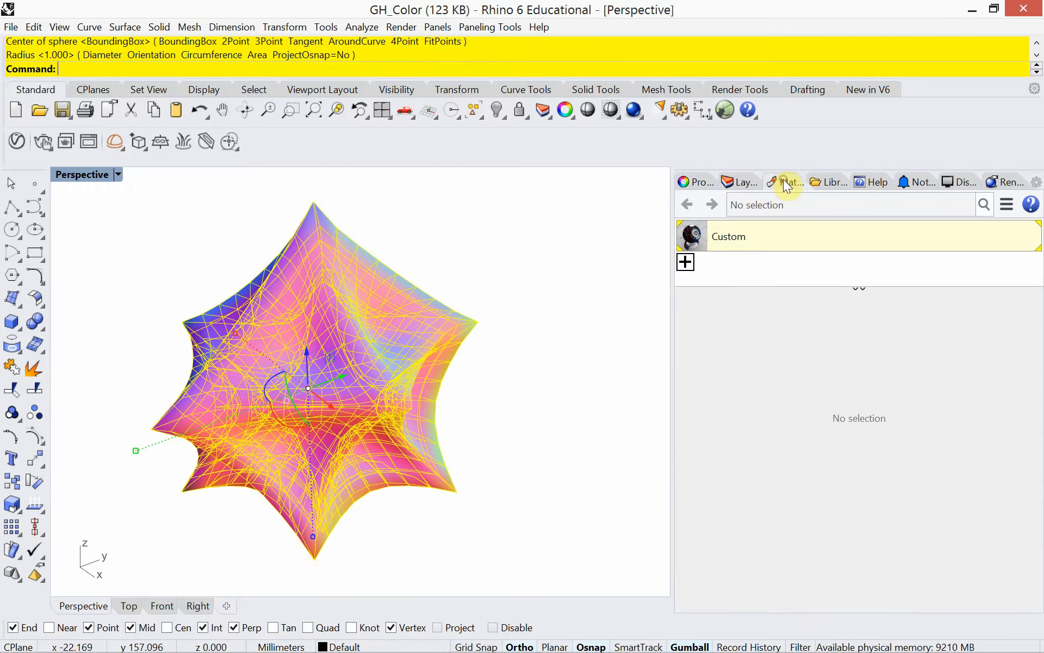
{"action": "left_click", "coordinate": [739, 182]}
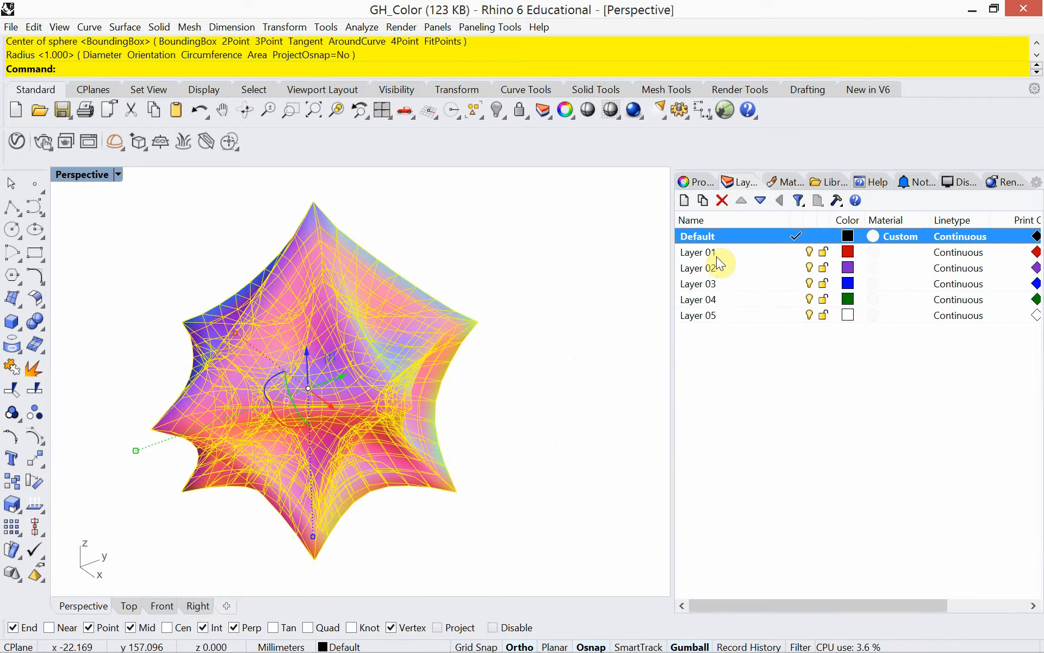
{"action": "left_click", "coordinate": [573, 286]}
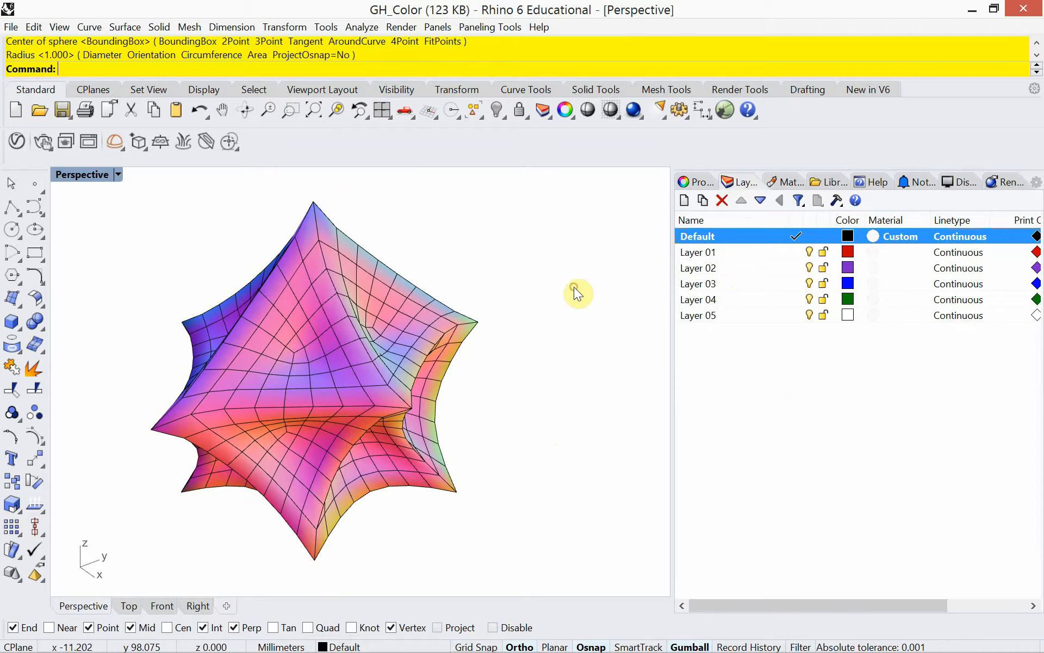
{"action": "left_click", "coordinate": [634, 109]}
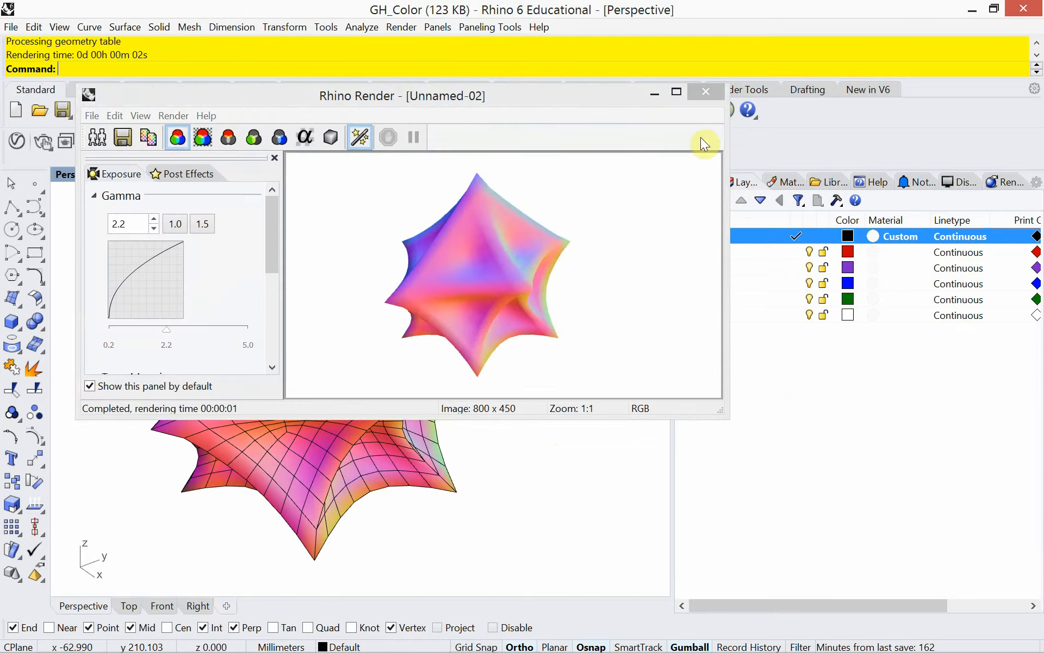
{"action": "left_click", "coordinate": [706, 92]}
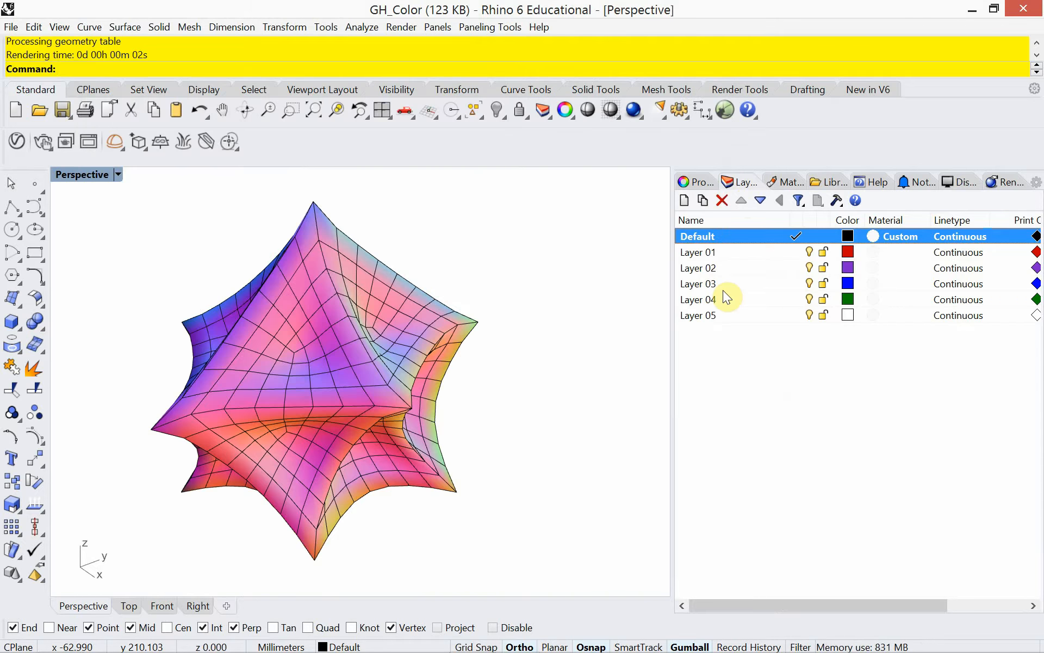
Delete the baked colored mesh from the Rhino model and switch to Grasshopper
{"action": "left_click", "coordinate": [471, 322]}
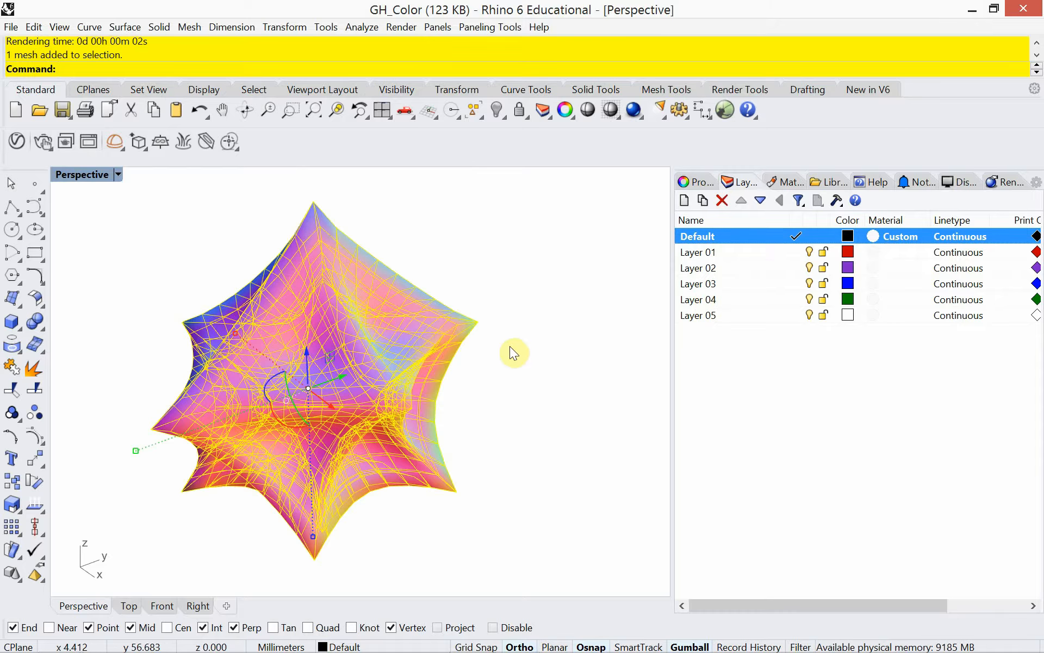
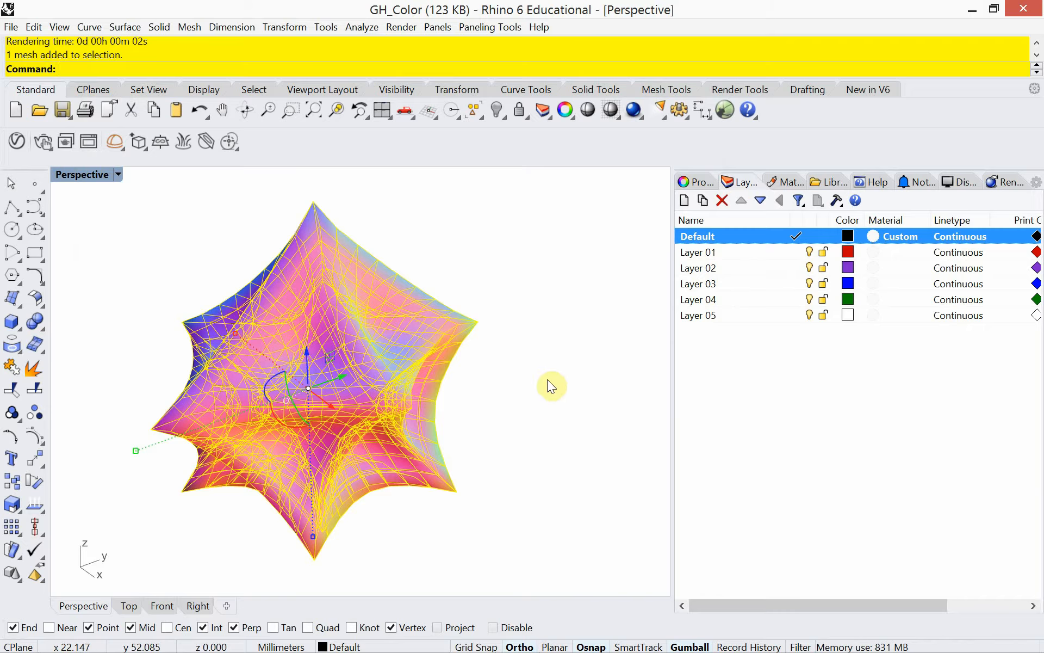
{"action": "key", "text": "Delete"}
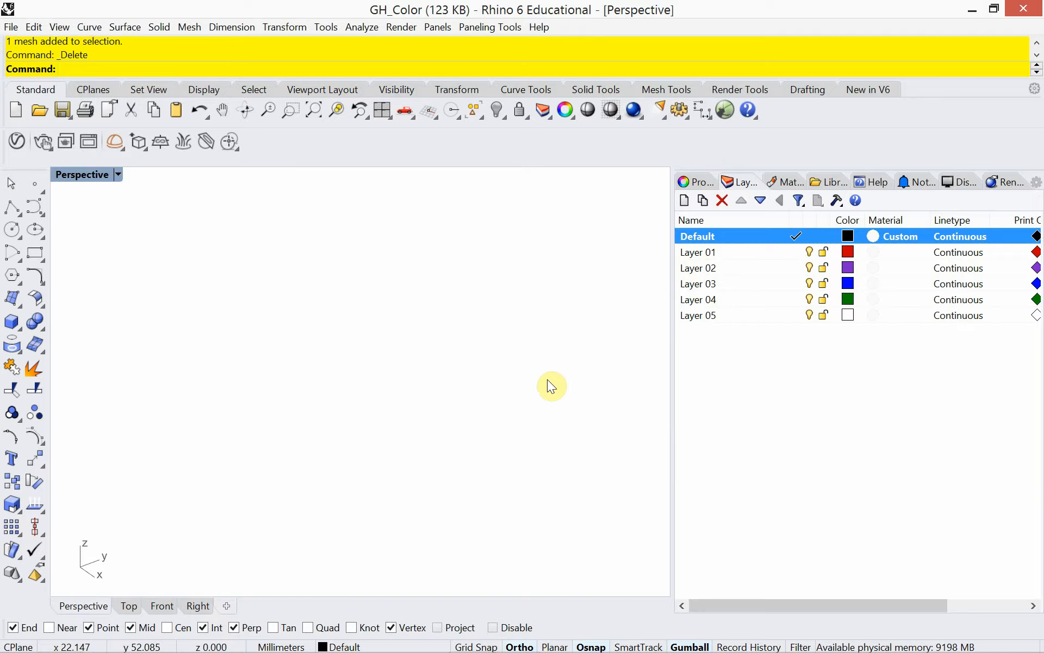
{"action": "type", "text": "Grasshopper"}
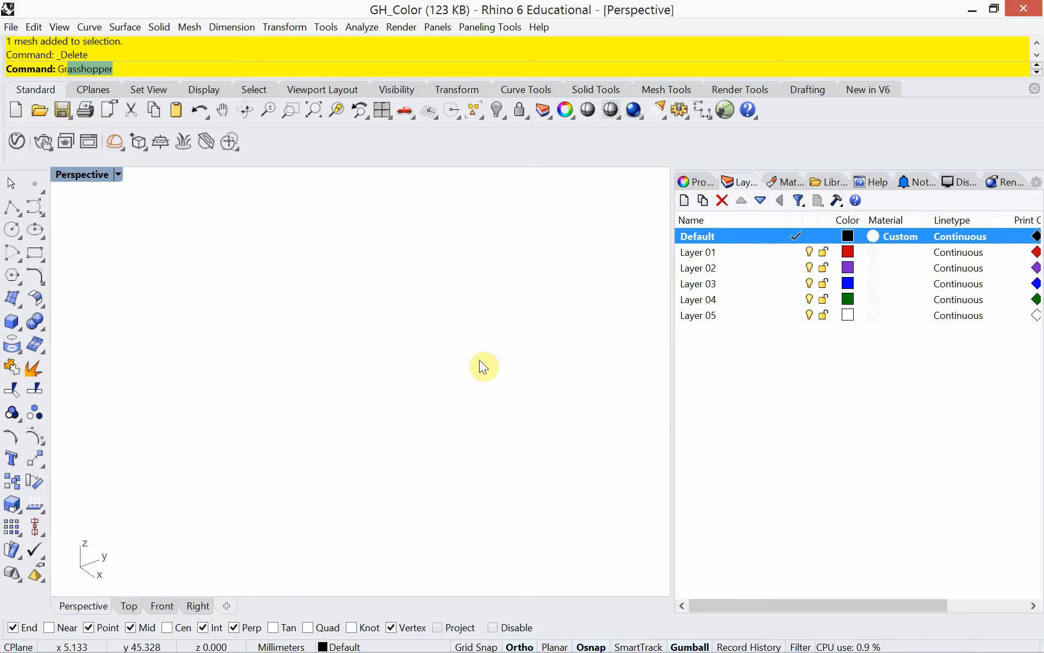
{"action": "key", "text": "Return"}
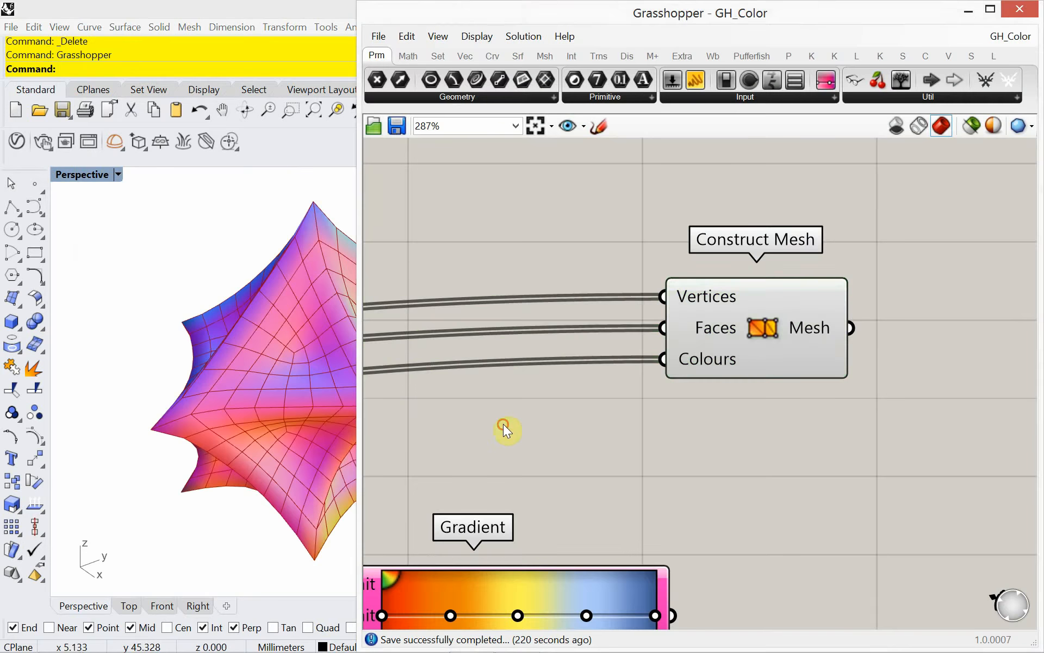
Preview only the Mesh parameter that feeds Deconstruct Mesh and Mesh Colours, and inspect its geometry in the Perspective viewport
{"action": "scroll", "coordinate": [504, 423], "scroll_direction": "down", "scroll_amount": 5}
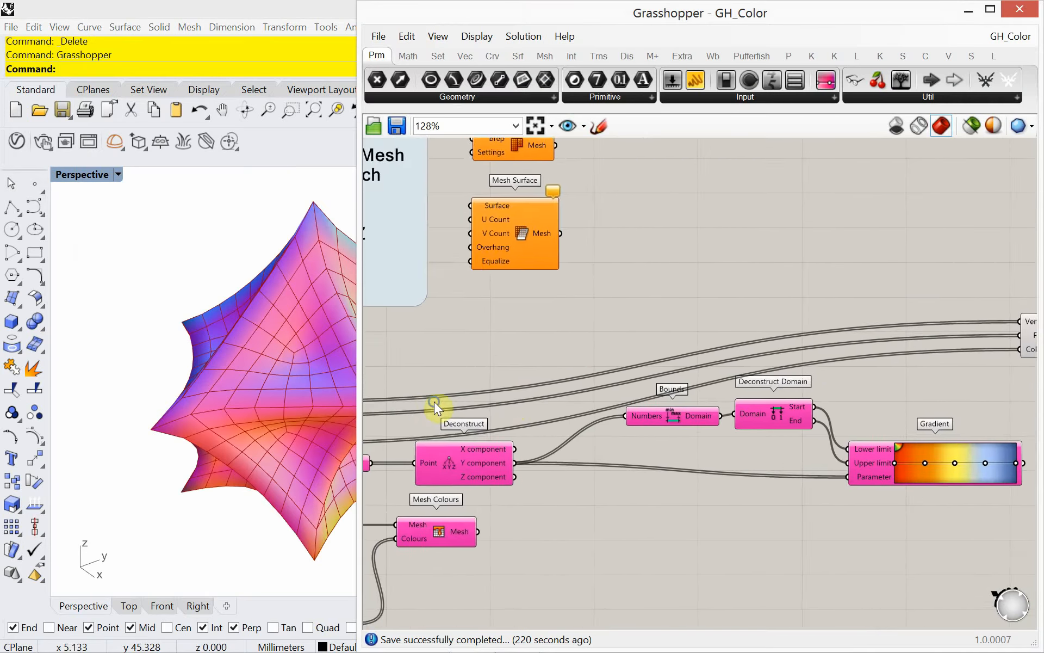
{"action": "right_click_drag", "start_coordinate": [434, 403], "coordinate": [693, 354]}
{"action": "right_click_drag", "start_coordinate": [620, 378], "coordinate": [803, 312]}
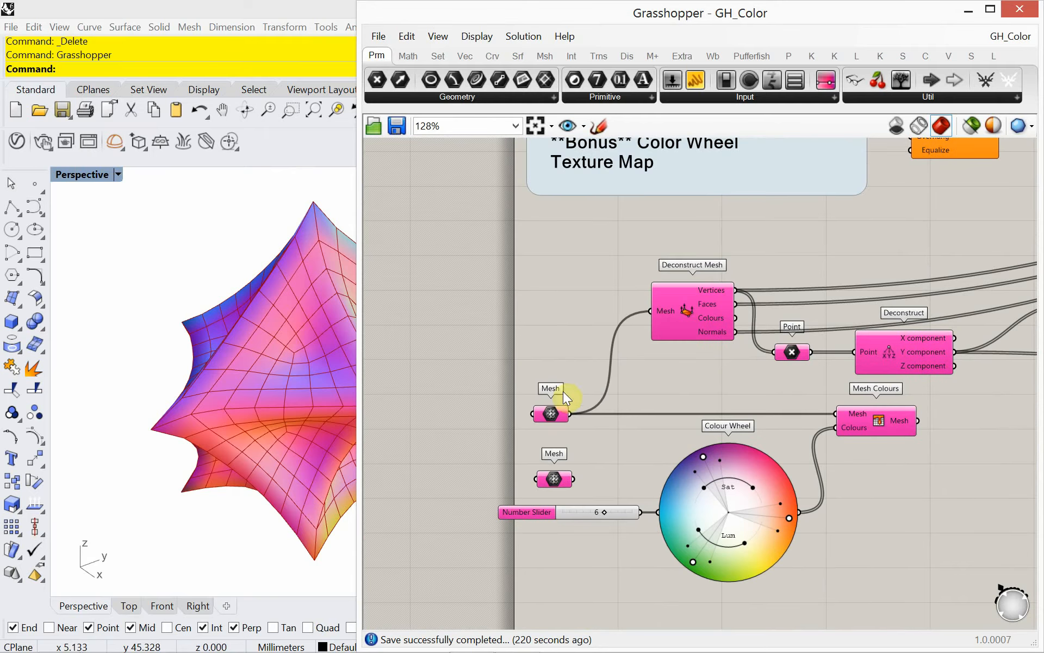
{"action": "left_click", "coordinate": [552, 416]}
{"action": "left_click", "coordinate": [976, 121]}
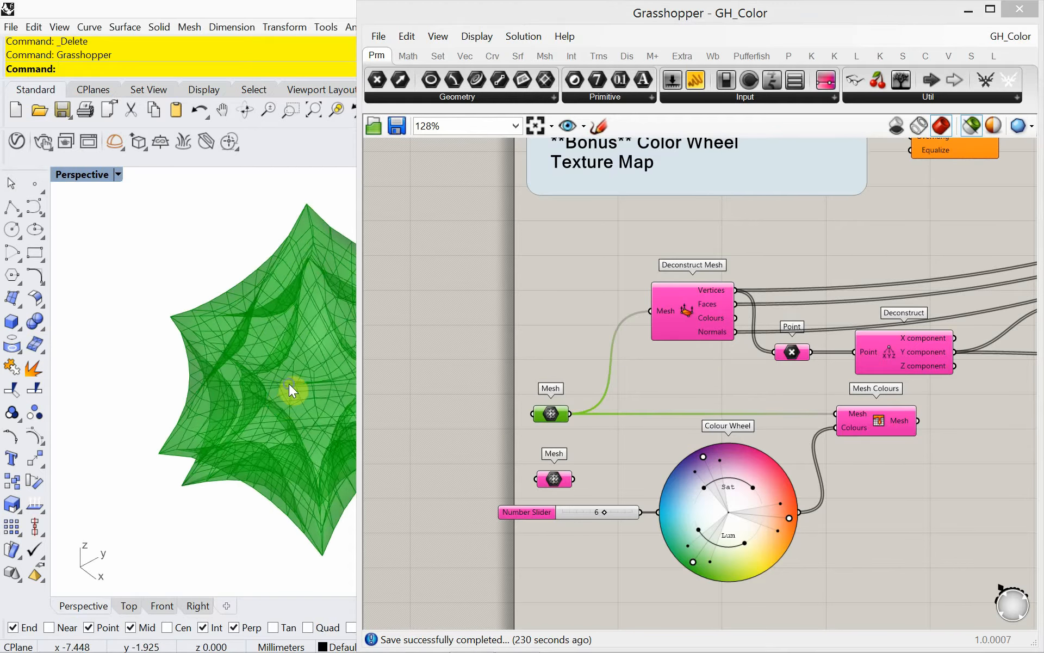
{"action": "right_click_drag", "start_coordinate": [292, 389], "coordinate": [495, 359]}
Turn on the preview of the Mesh parameter feeding Deconstruct Mesh and switch off the selected-objects-only preview
{"action": "right_click", "coordinate": [541, 335]}
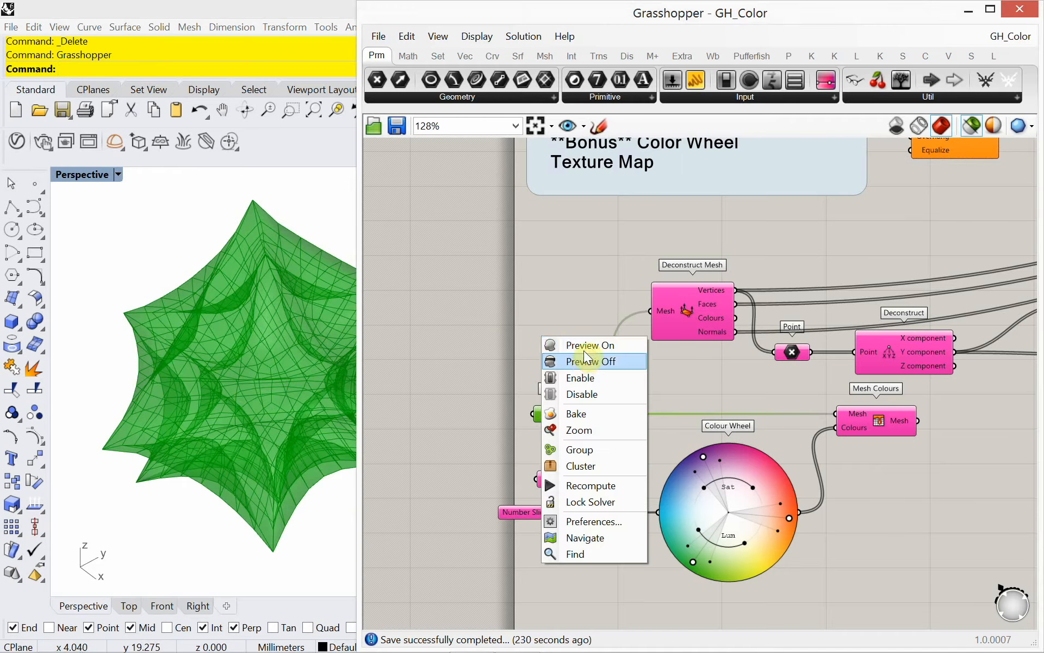
{"action": "left_click", "coordinate": [584, 353]}
{"action": "left_click", "coordinate": [553, 415]}
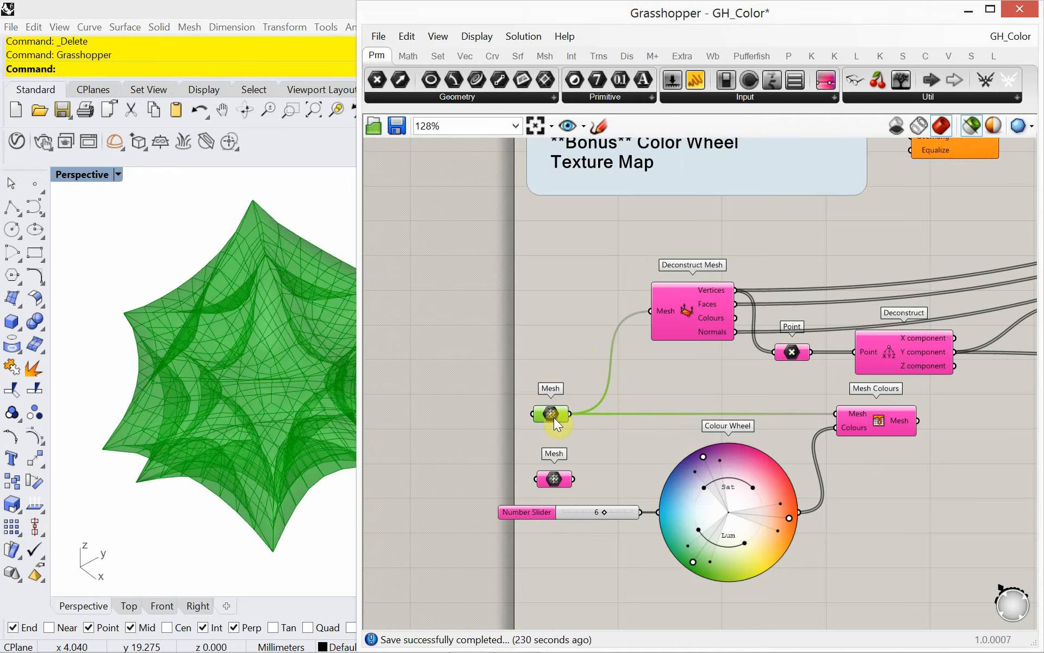
{"action": "left_click", "coordinate": [971, 124]}
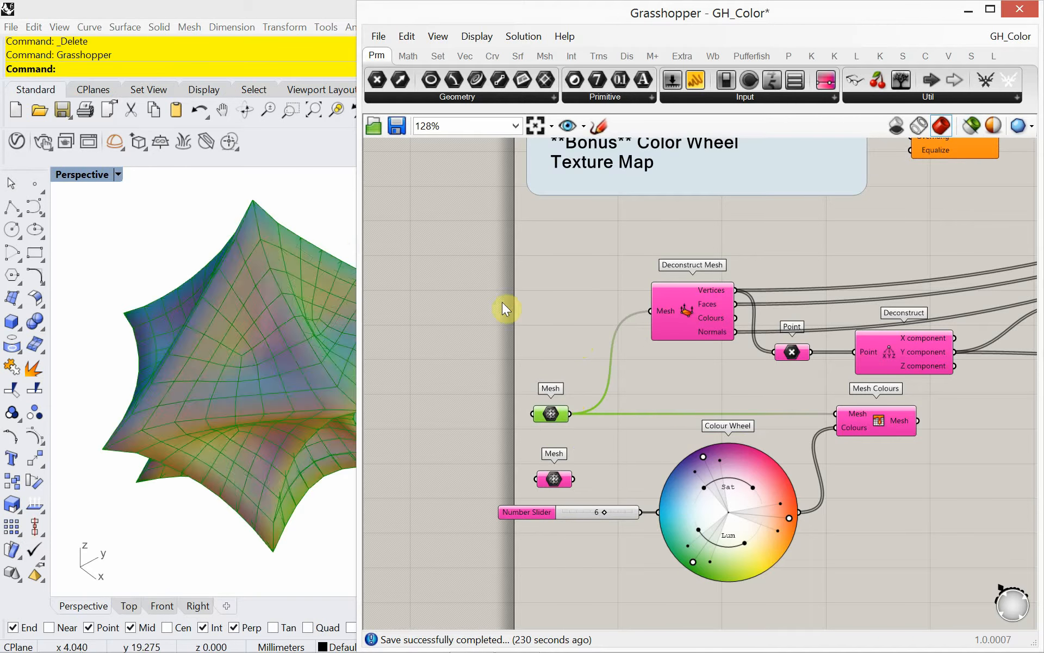
{"action": "left_click", "coordinate": [534, 305]}
{"action": "right_click_drag", "start_coordinate": [249, 366], "coordinate": [247, 378]}
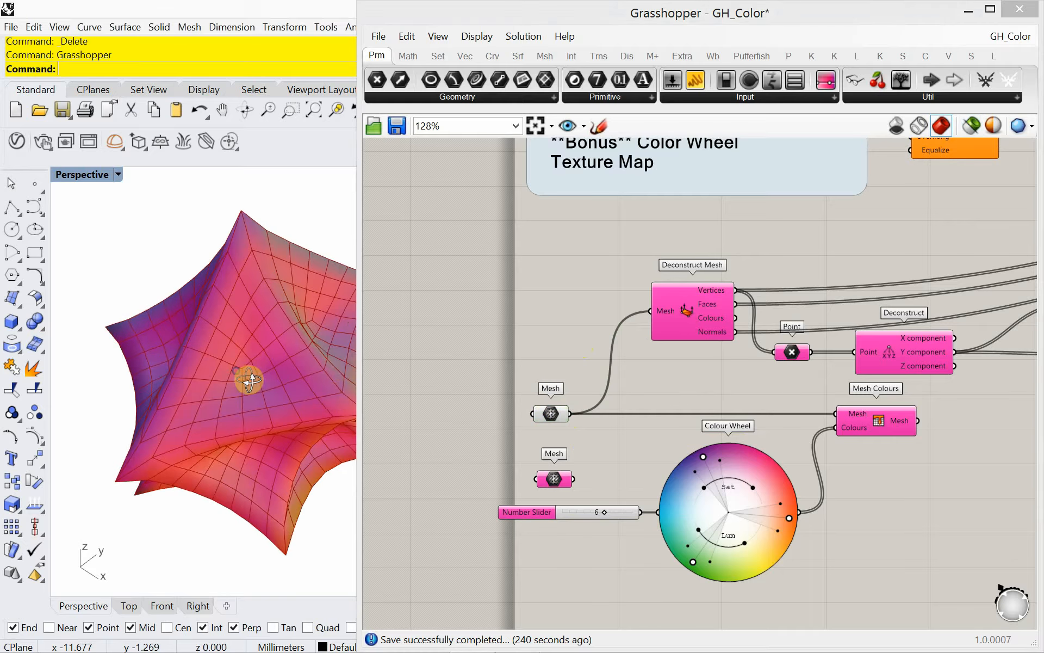
Bake the Mesh parameter that feeds Deconstruct Mesh onto Layer 01, then close Grasshopper to view the baked mesh
{"action": "left_click", "coordinate": [546, 410]}
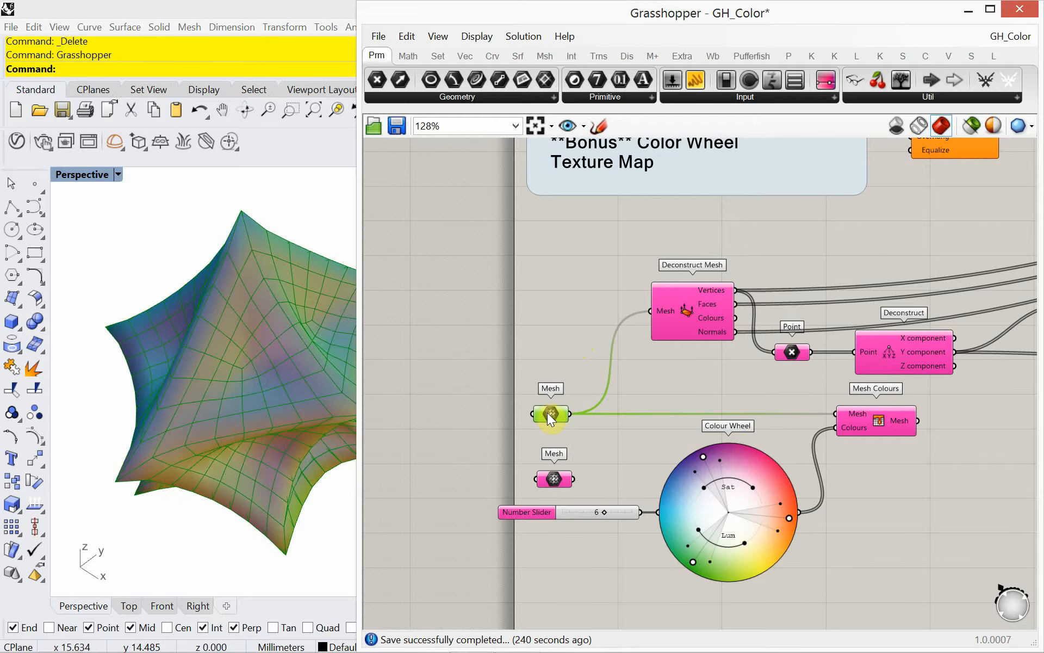
{"action": "right_click", "coordinate": [549, 416]}
{"action": "left_click", "coordinate": [578, 417]}
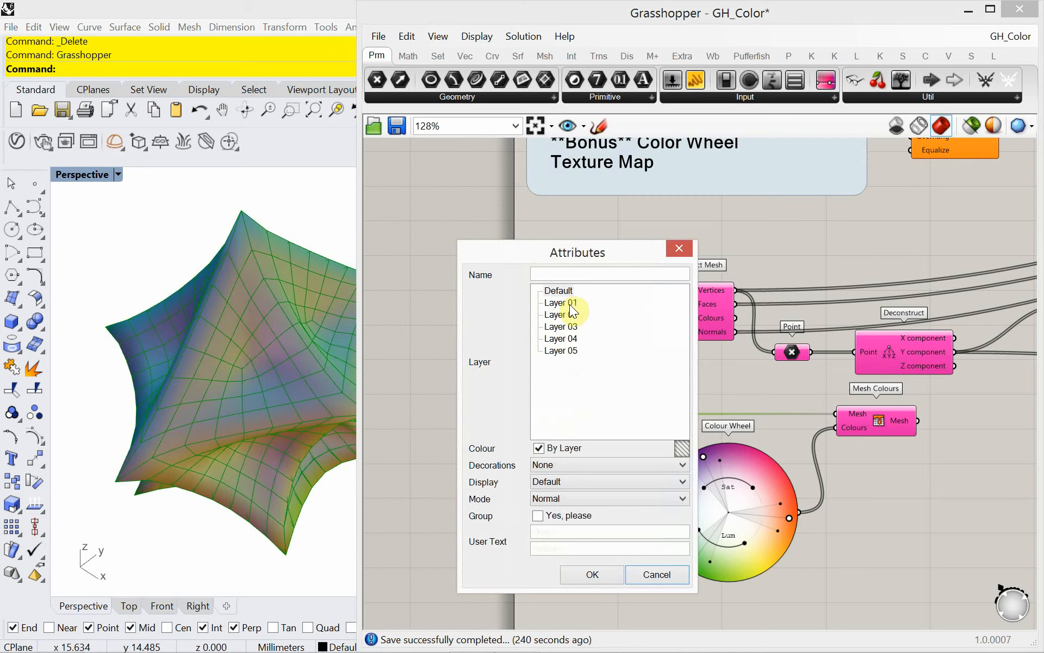
{"action": "left_click", "coordinate": [569, 305]}
{"action": "left_click", "coordinate": [573, 572]}
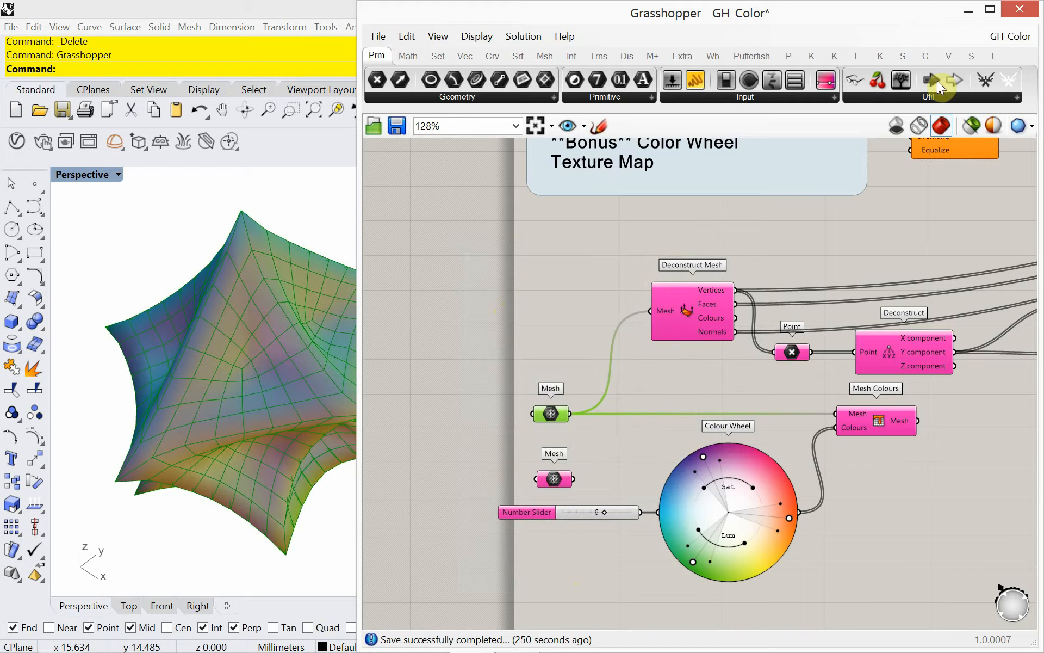
{"action": "left_click", "coordinate": [1020, 9]}
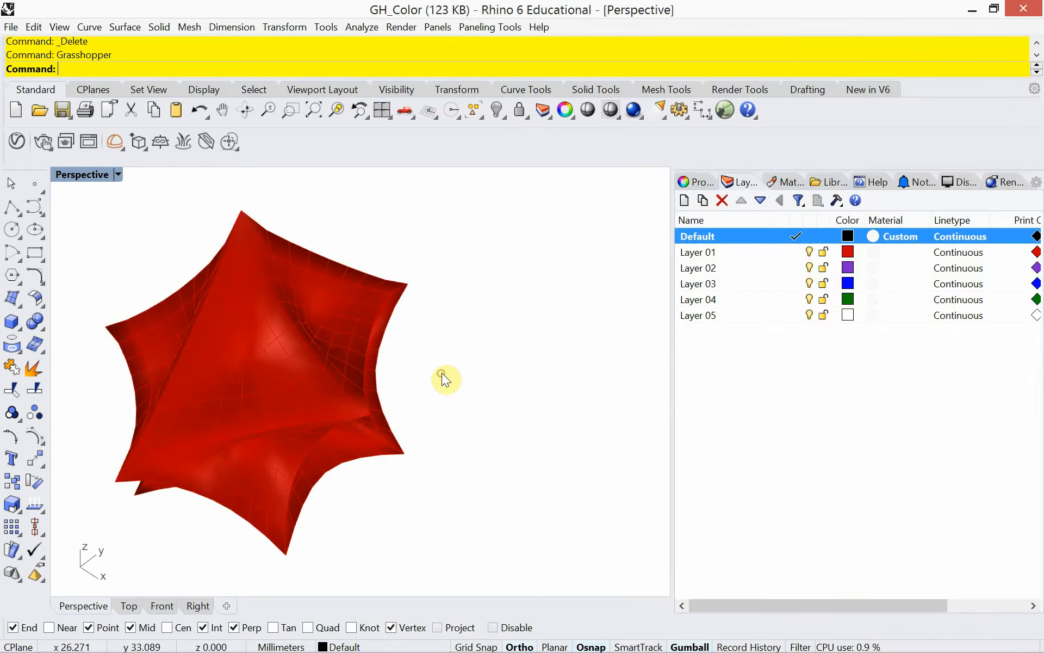
{"action": "right_click_drag", "start_coordinate": [441, 375], "coordinate": [492, 385]}
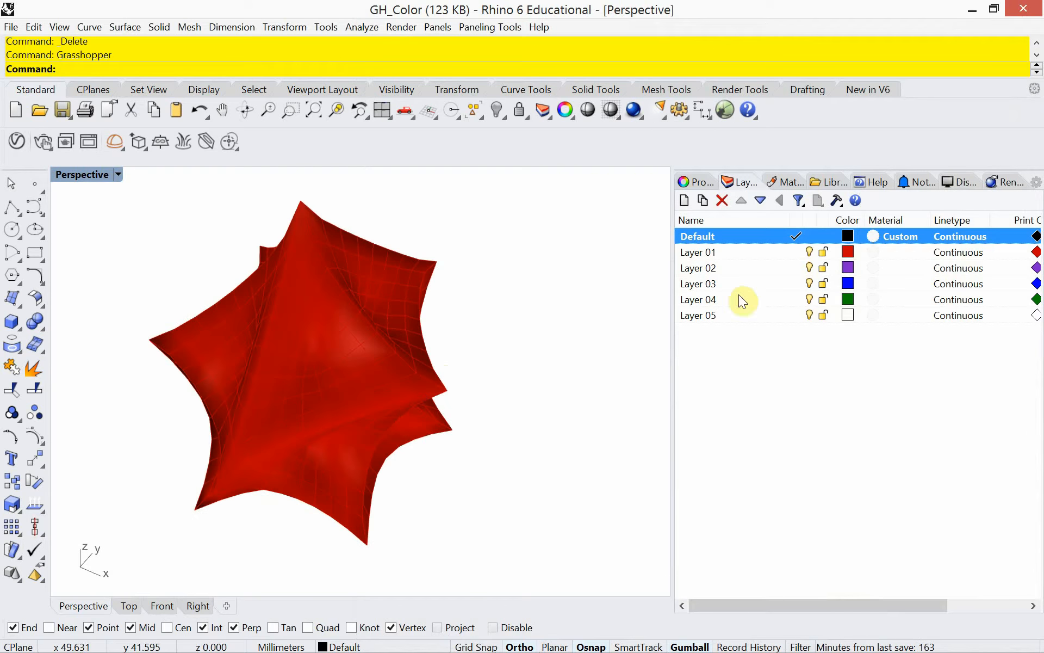
Assign Layer 01 a Custom material that uses the Starry_Night image as its color texture
{"action": "left_click", "coordinate": [873, 252]}
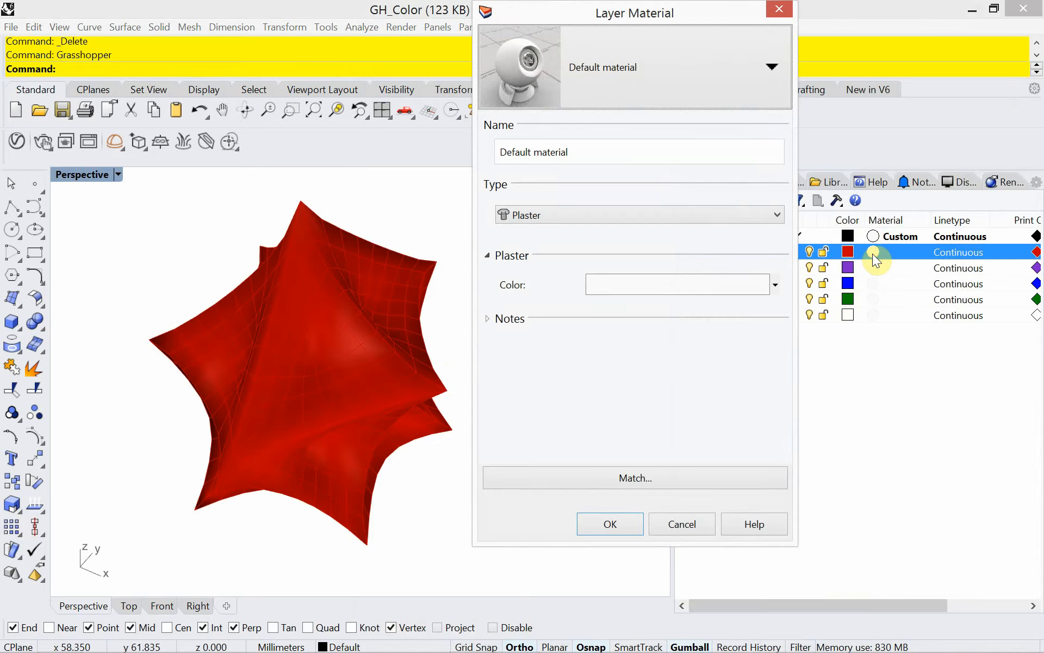
{"action": "left_click", "coordinate": [692, 214]}
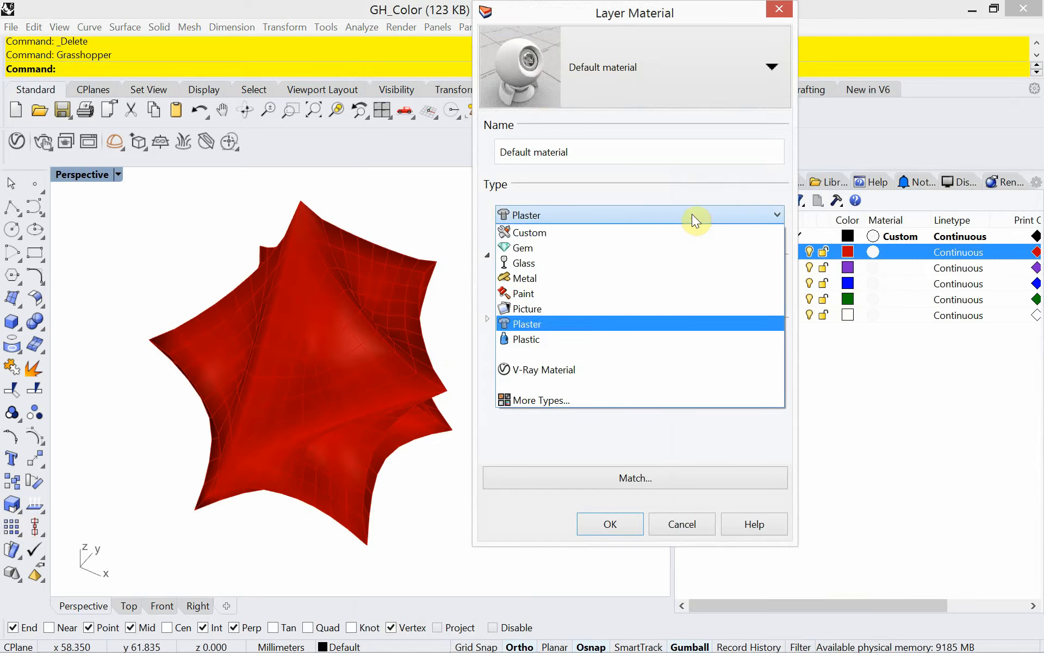
{"action": "left_click", "coordinate": [664, 231]}
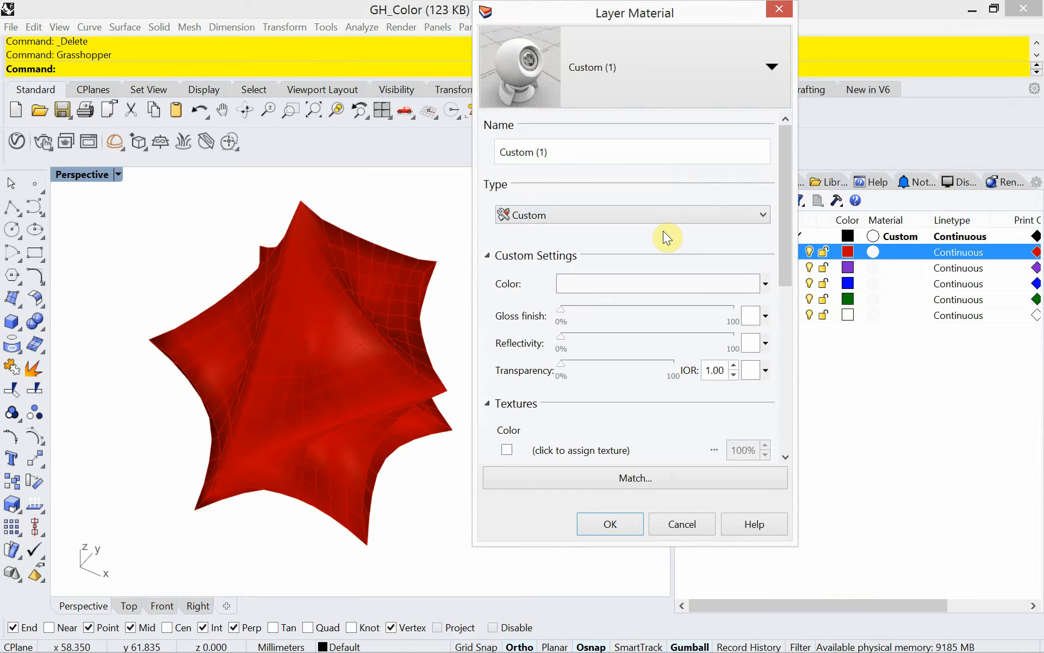
{"action": "left_click", "coordinate": [766, 283]}
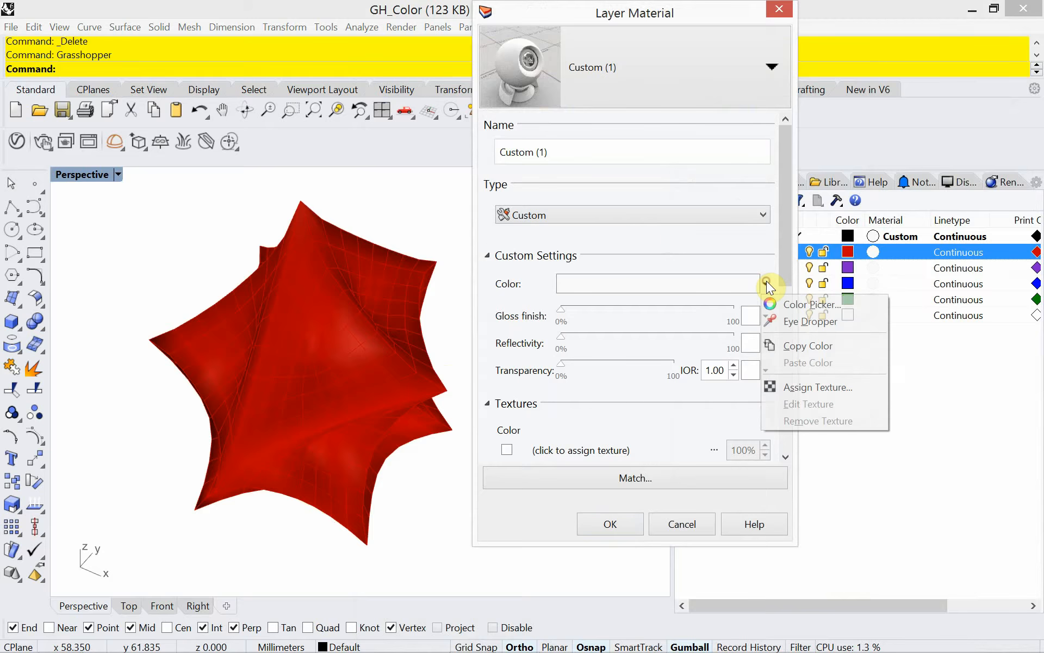
{"action": "left_click", "coordinate": [811, 387]}
{"action": "left_click", "coordinate": [561, 163]}
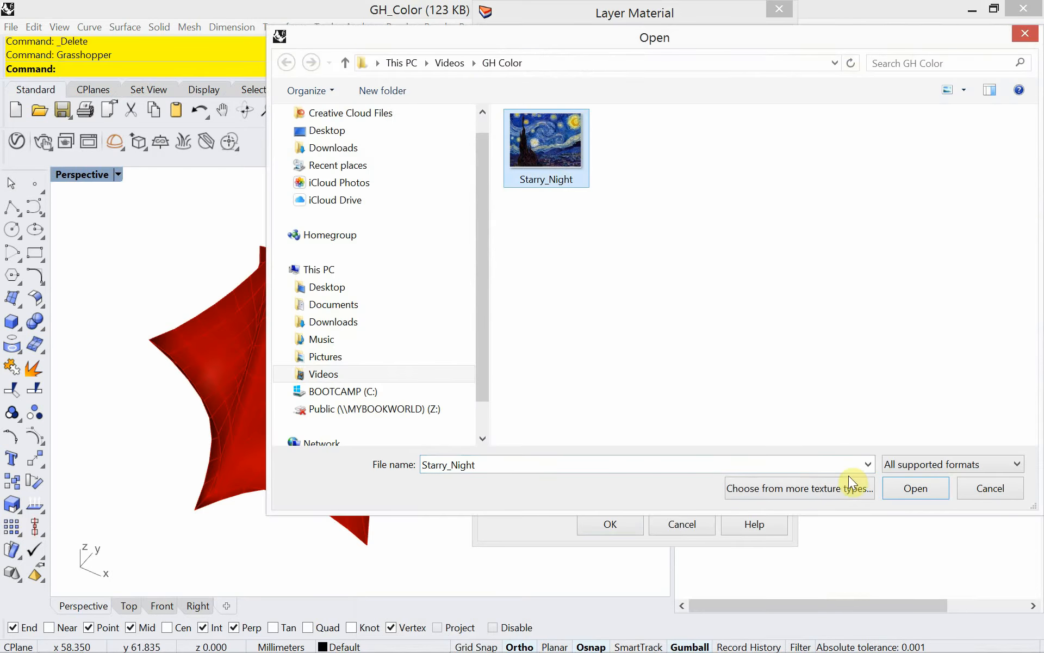
{"action": "left_click", "coordinate": [905, 480]}
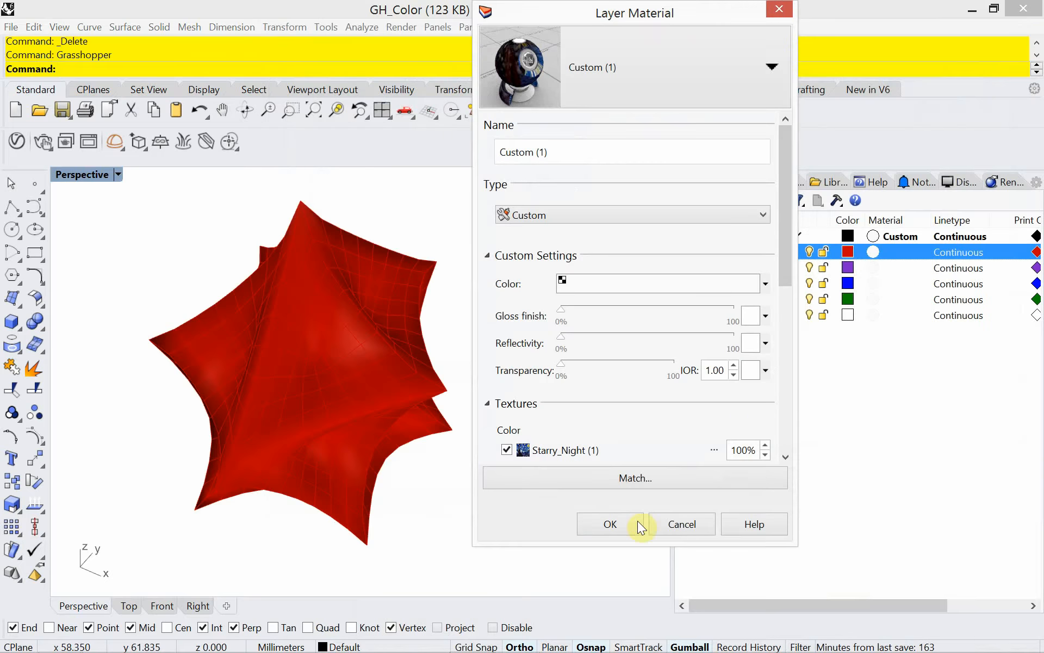
{"action": "left_click", "coordinate": [622, 519]}
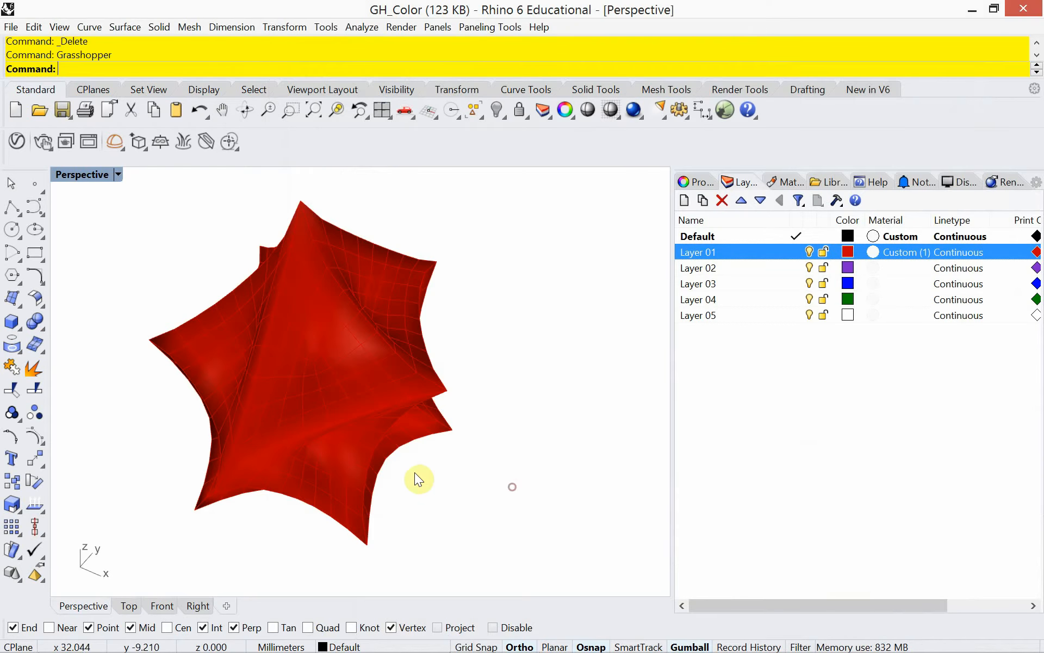
Set the Perspective viewport to Rendered display mode and view the textured mesh
{"action": "right_click_drag", "start_coordinate": [414, 472], "coordinate": [348, 439]}
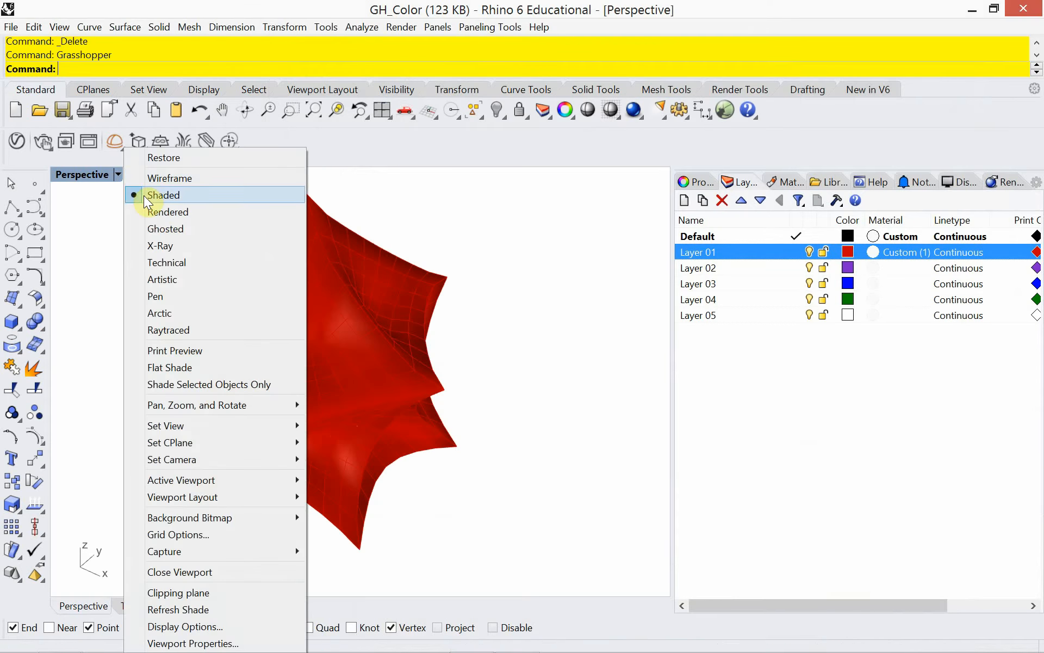
{"action": "left_click", "coordinate": [155, 213]}
{"action": "right_click_drag", "start_coordinate": [331, 403], "coordinate": [350, 293]}
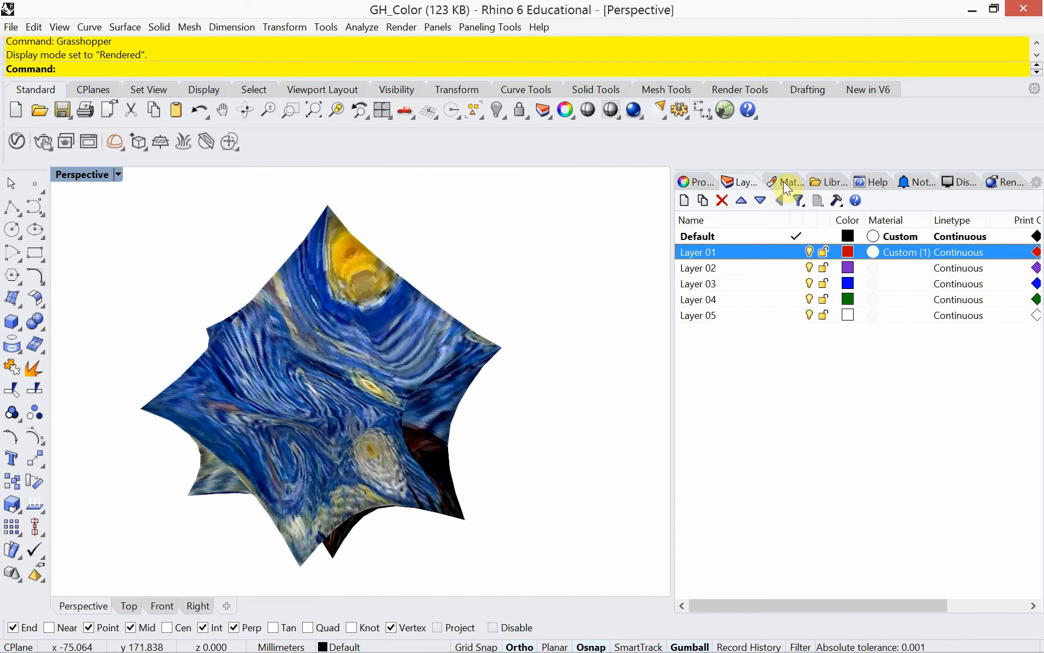
Try to apply spherical texture mapping to the baked mesh with the mapping sphere placed beside it
{"action": "left_click", "coordinate": [415, 313]}
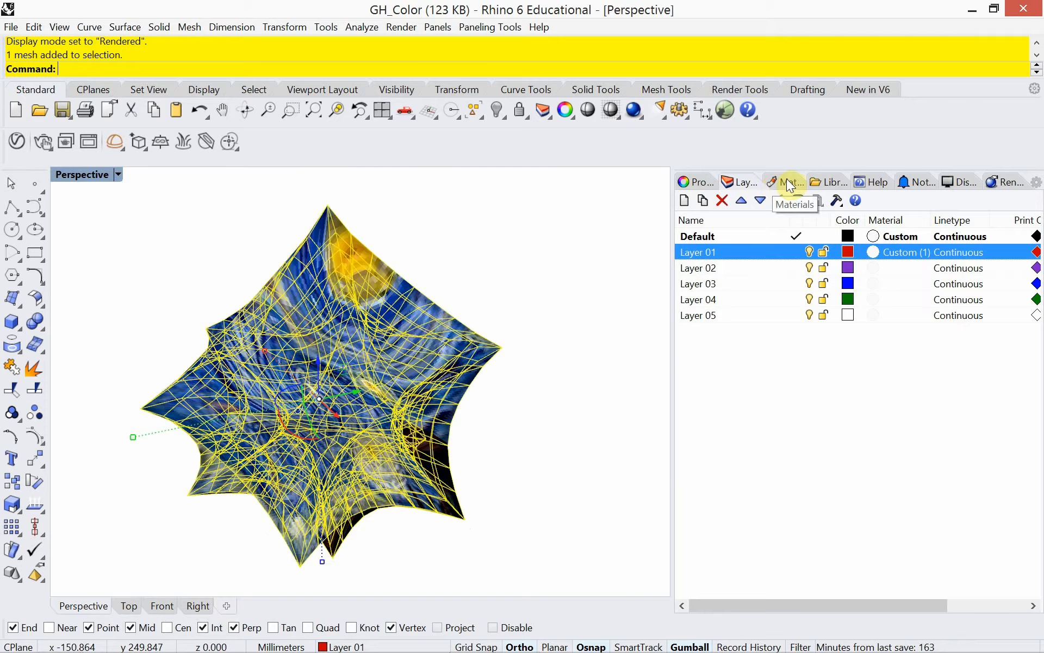
{"action": "left_click", "coordinate": [527, 282]}
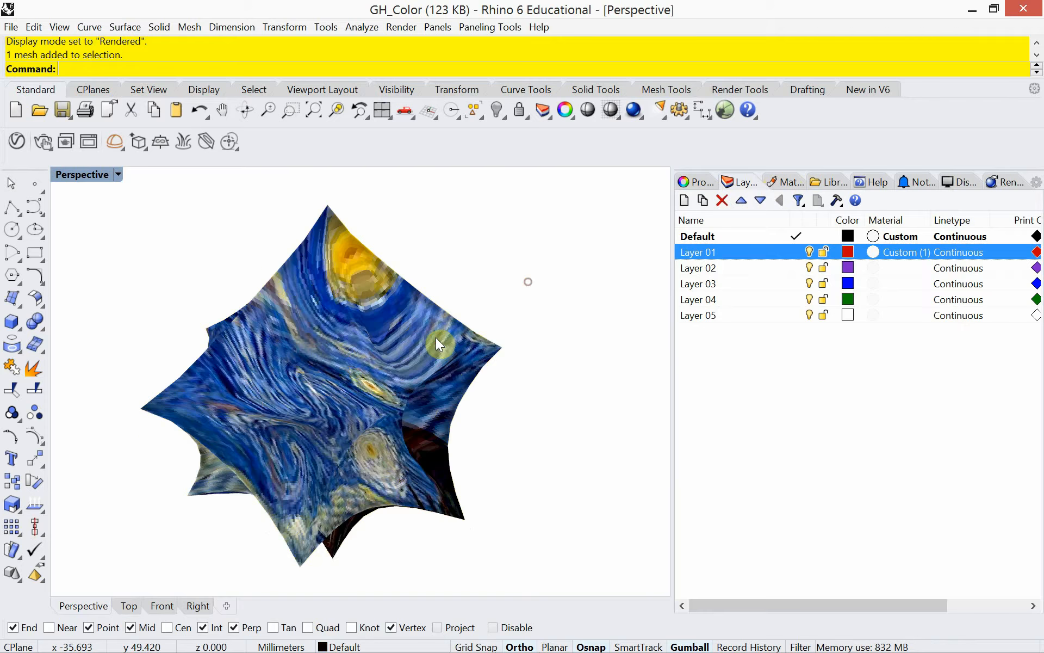
{"action": "left_click", "coordinate": [436, 337]}
{"action": "left_click", "coordinate": [698, 181]}
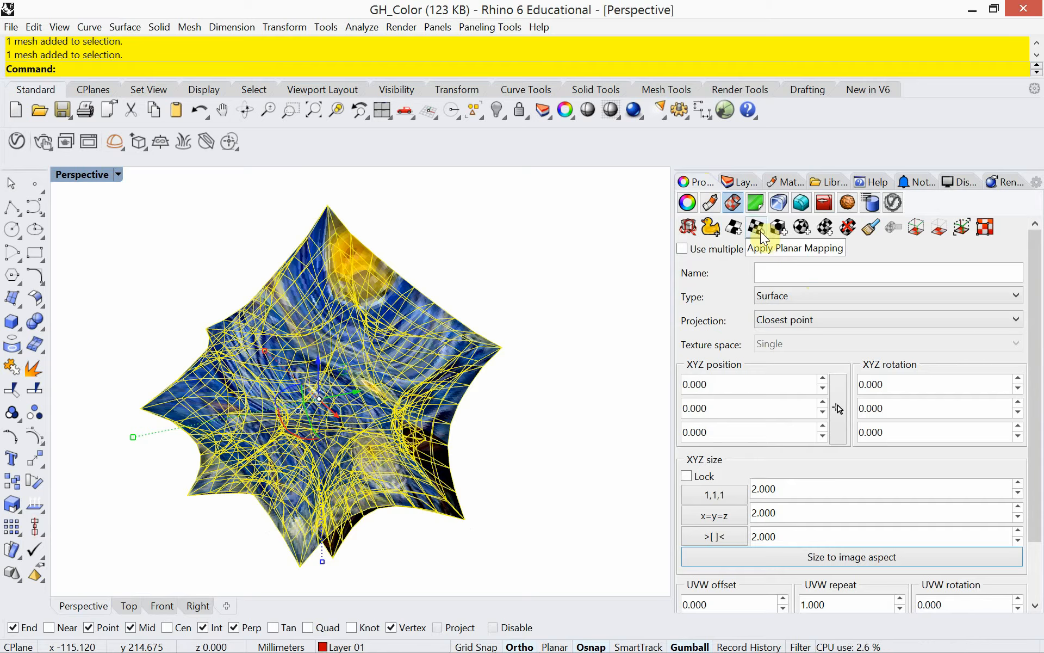
{"action": "left_click", "coordinate": [802, 227]}
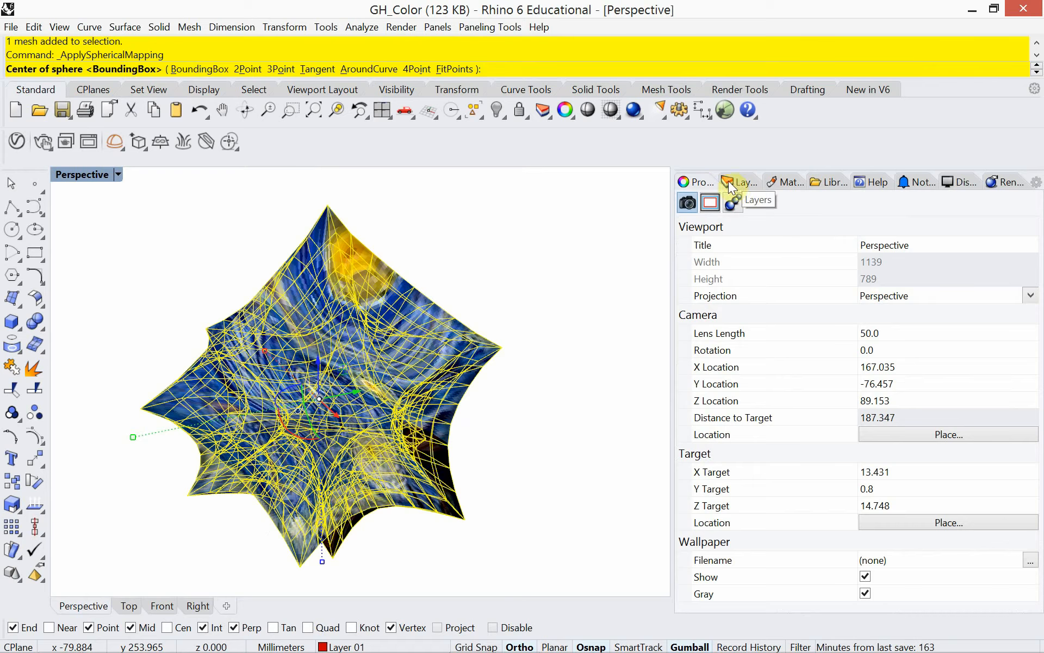
{"action": "left_click", "coordinate": [785, 179]}
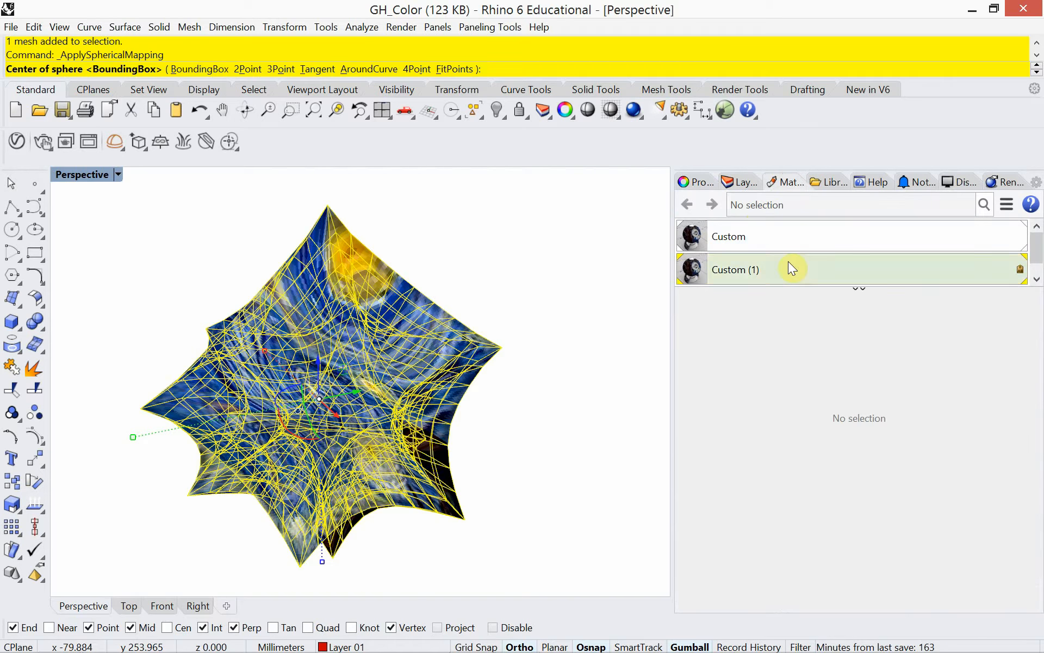
{"action": "left_click", "coordinate": [699, 182]}
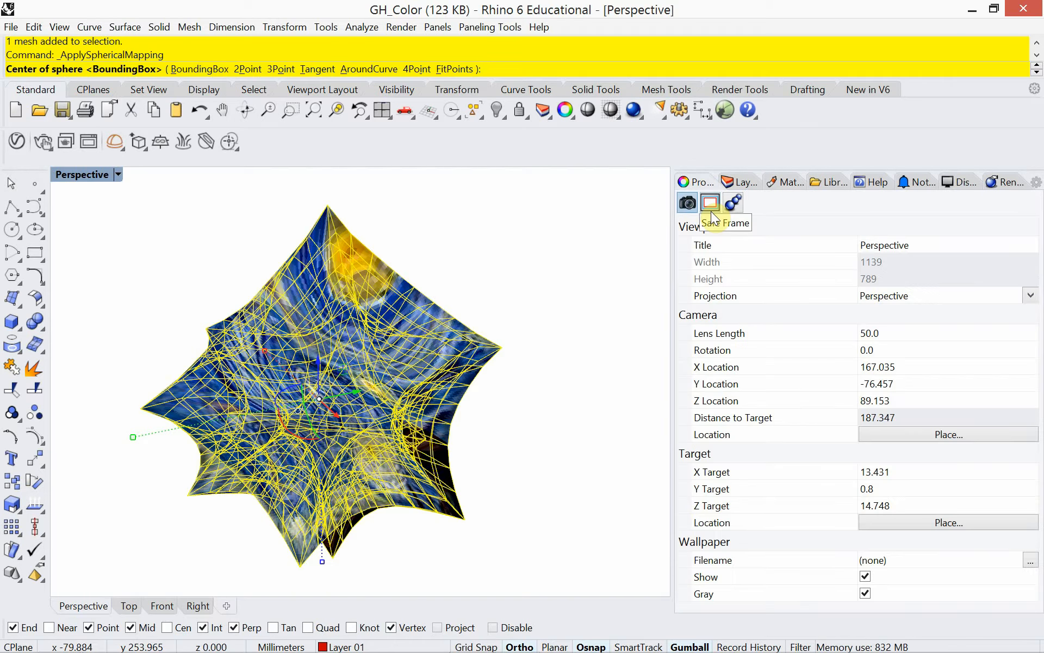
{"action": "left_click", "coordinate": [584, 269]}
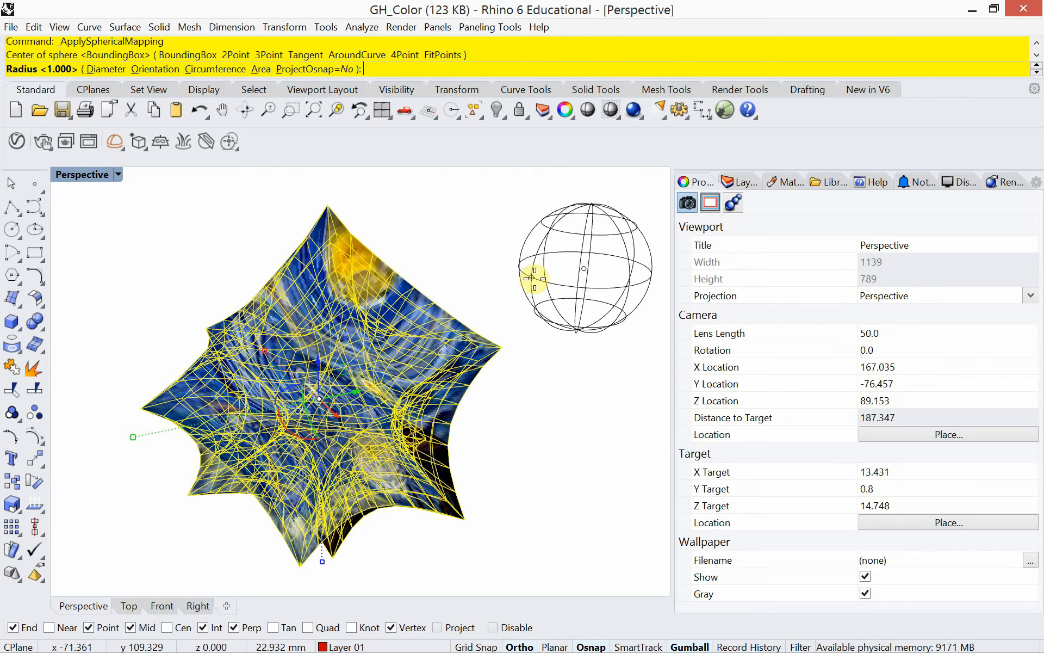
{"action": "left_click", "coordinate": [514, 290]}
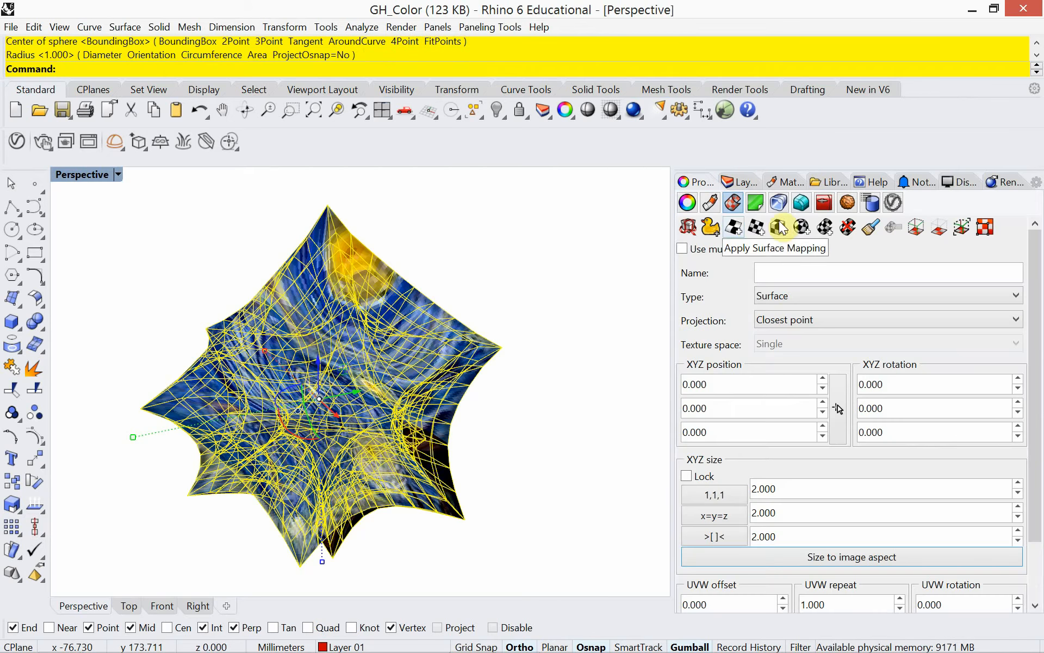
Apply spherical texture mapping centered on the mesh, with a sphere about 80 mm in diameter enclosing it
{"action": "left_click", "coordinate": [801, 228]}
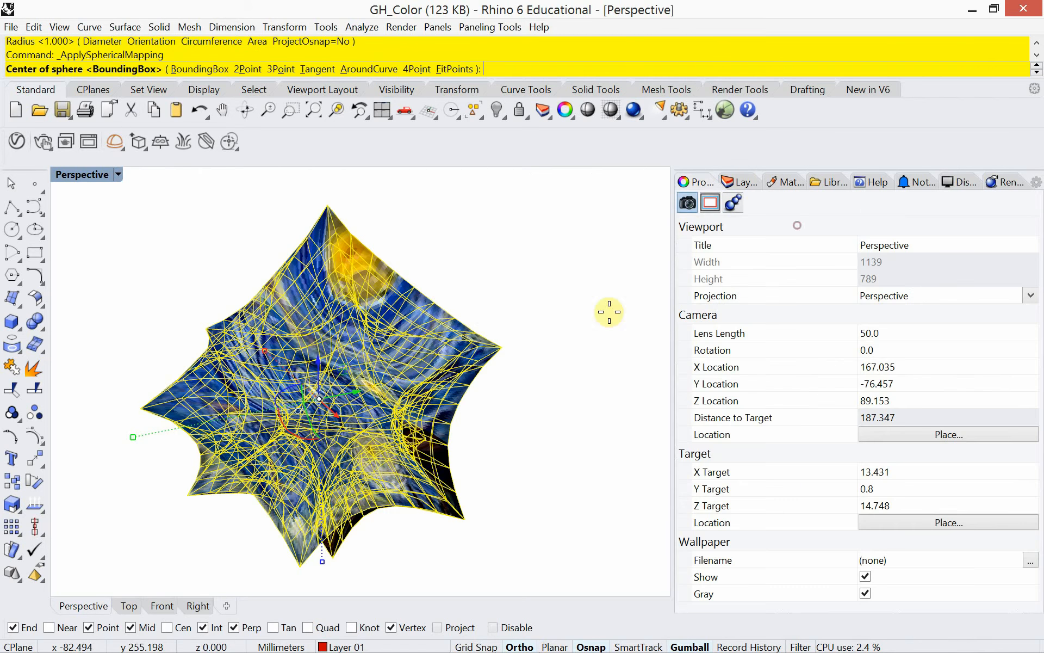
{"action": "left_click", "coordinate": [336, 382]}
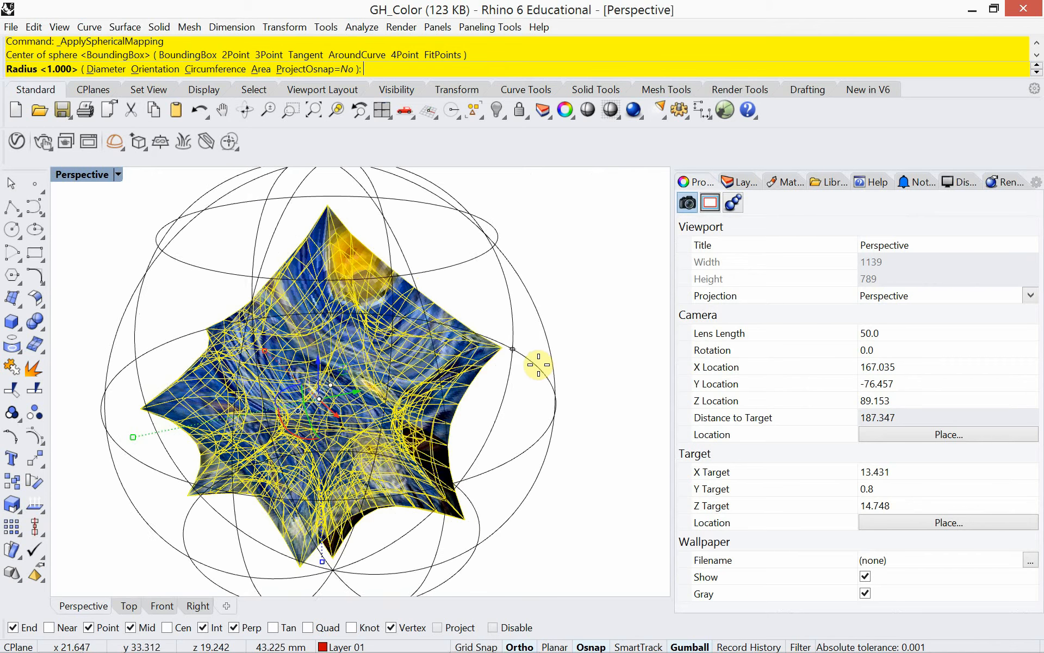
{"action": "left_click", "coordinate": [526, 364]}
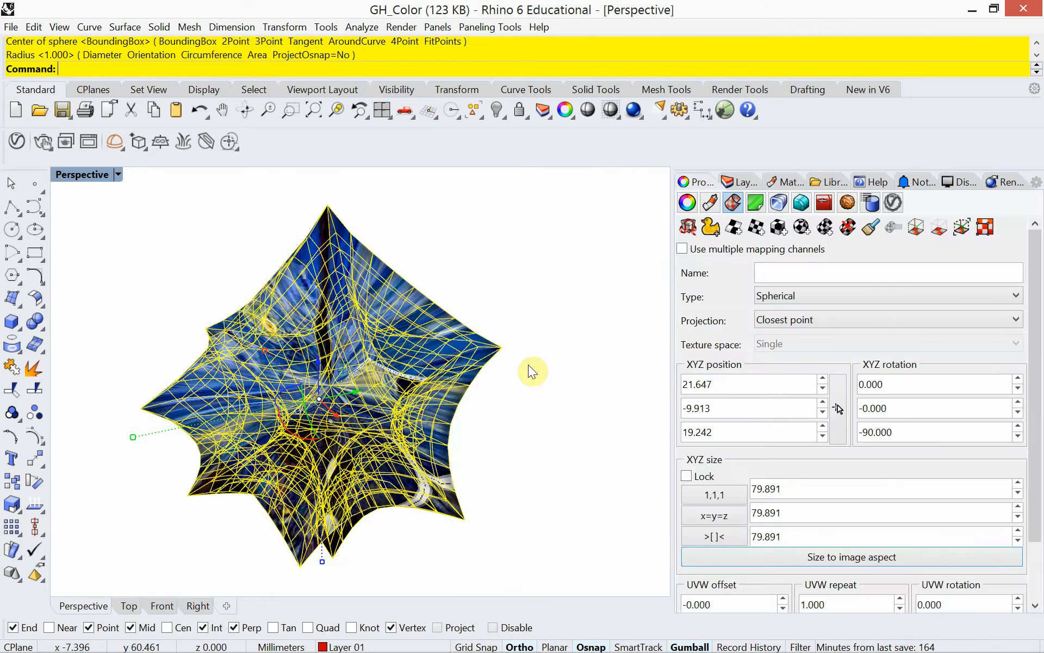
{"action": "left_click", "coordinate": [598, 345]}
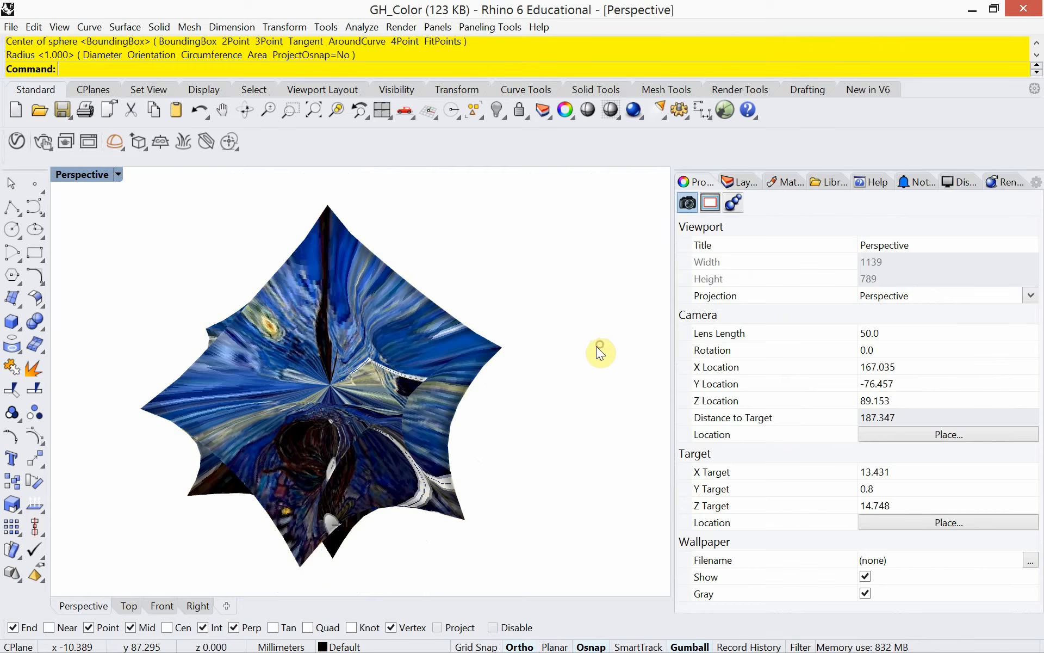
{"action": "right_click_drag", "start_coordinate": [494, 372], "coordinate": [476, 361]}
Change the mesh's texture mapping type to Box and inspect the mapped image on its surface
{"action": "left_click", "coordinate": [472, 359]}
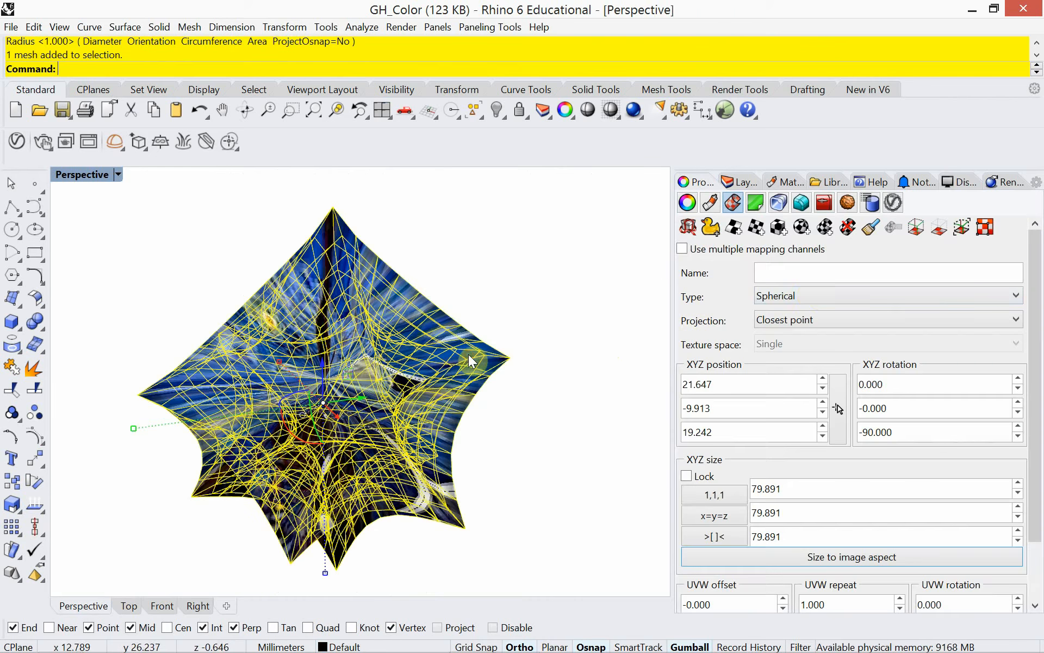
{"action": "left_click", "coordinate": [805, 296]}
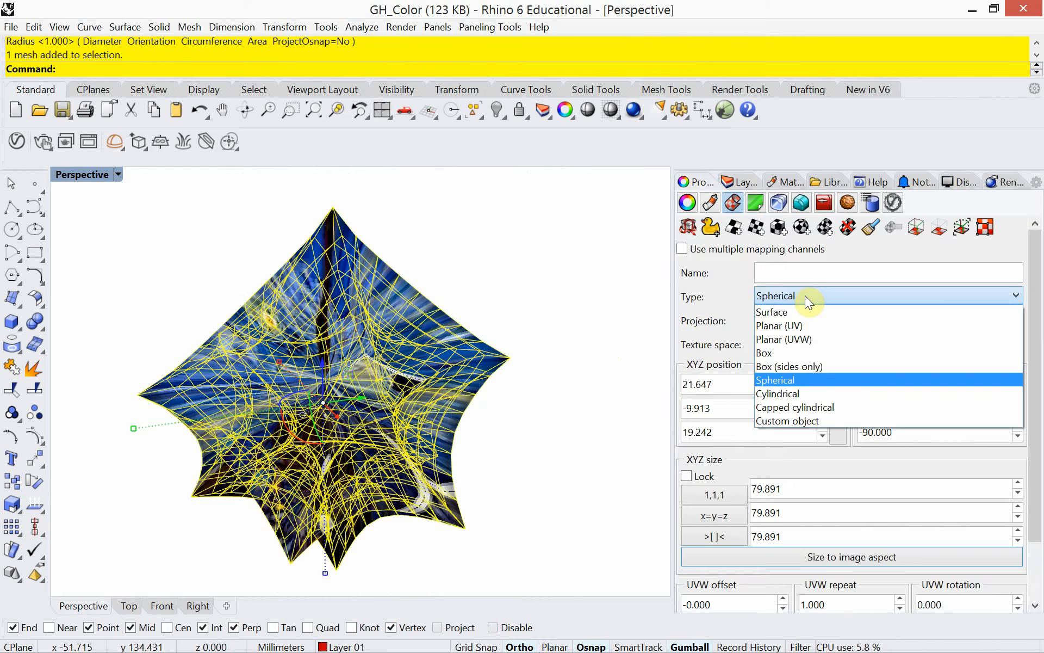
{"action": "left_click", "coordinate": [800, 353]}
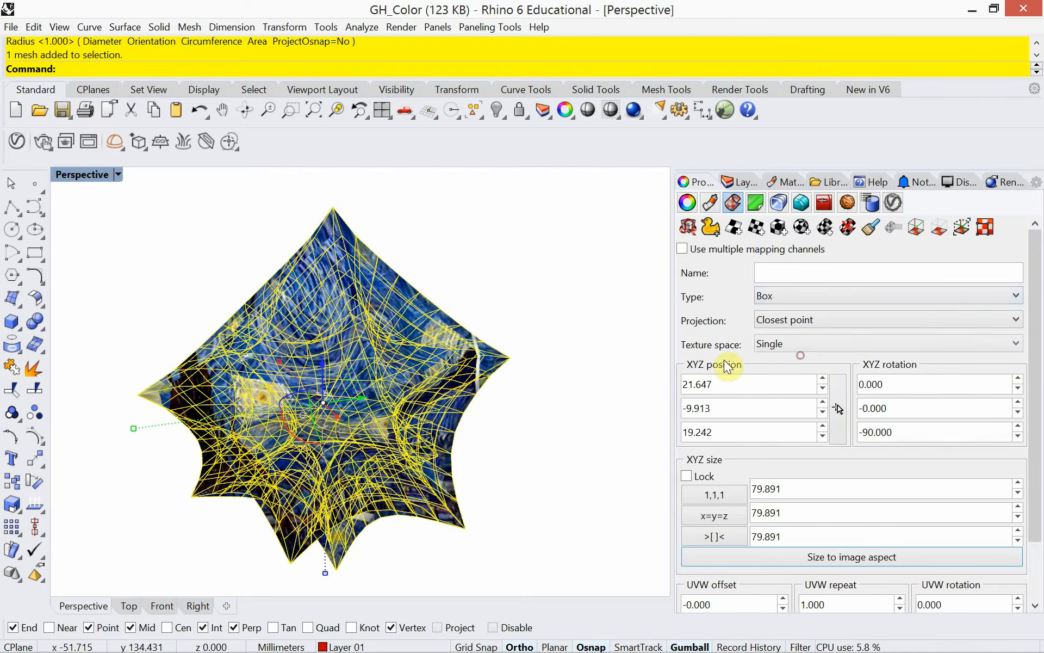
{"action": "left_click", "coordinate": [593, 325]}
{"action": "right_click_drag", "start_coordinate": [486, 311], "coordinate": [413, 372]}
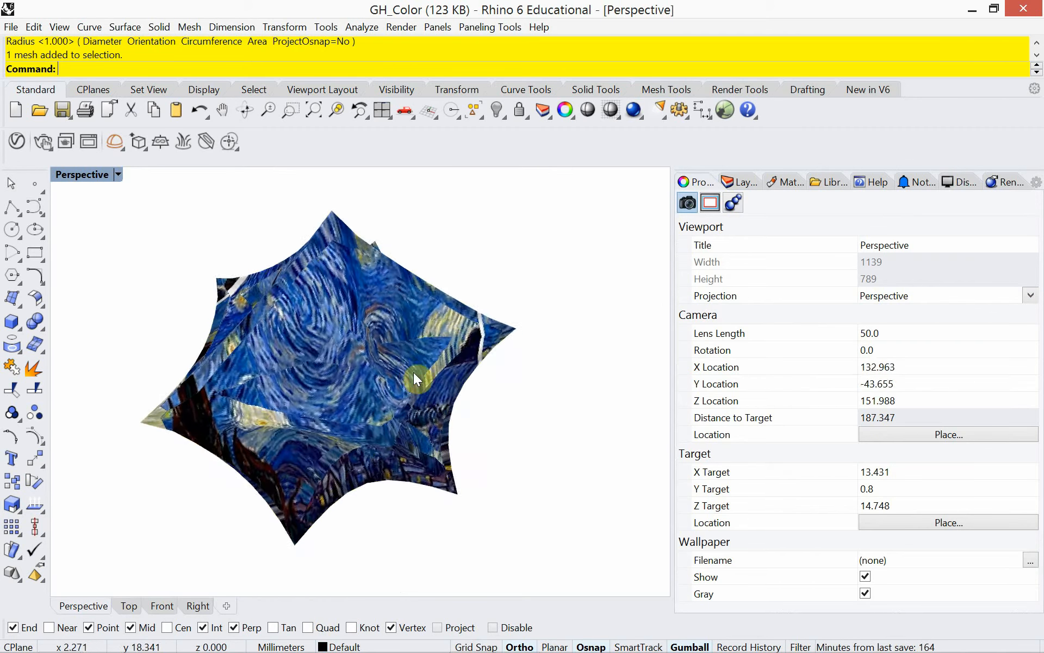
Set the mesh's texture mapping type to Cylindrical and inspect the image on the deselected mesh
{"action": "left_click", "coordinate": [413, 372]}
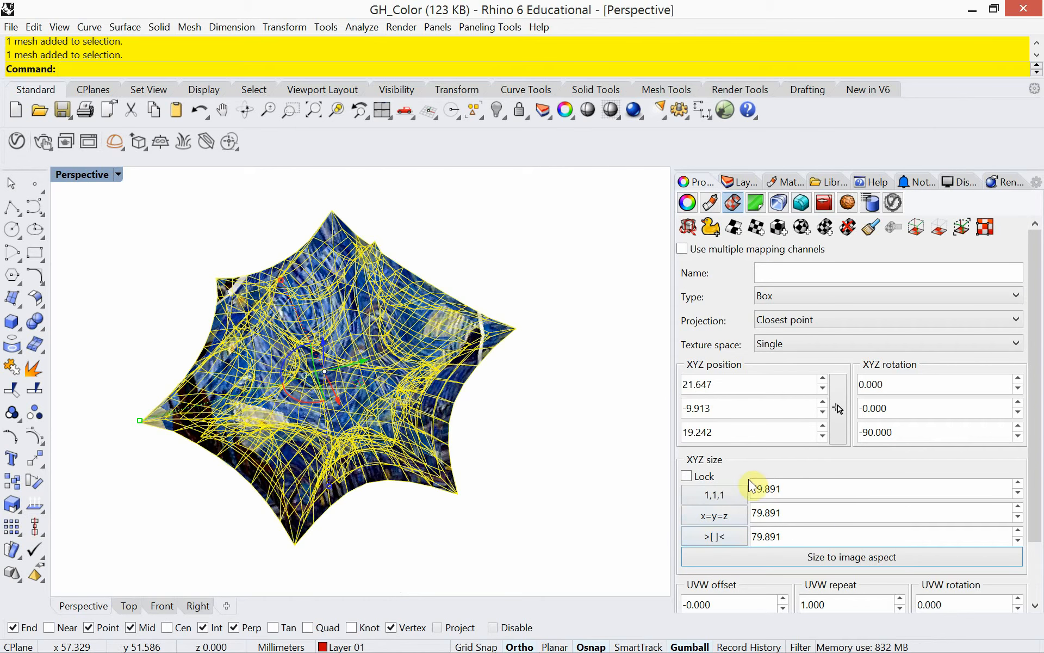
{"action": "left_click", "coordinate": [789, 315]}
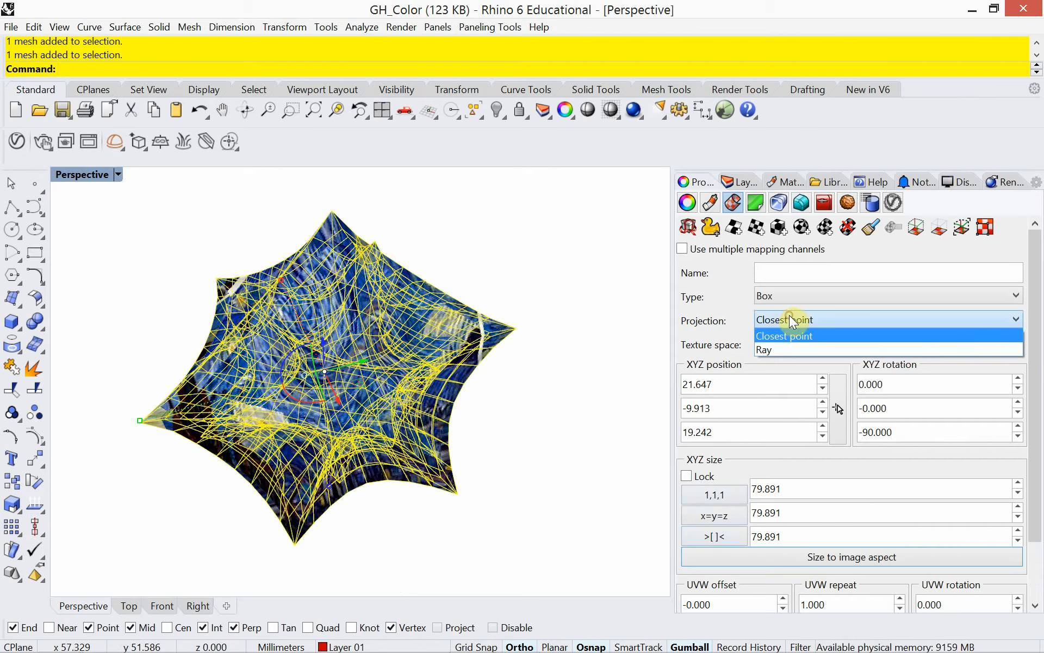
{"action": "left_click", "coordinate": [782, 297]}
{"action": "left_click", "coordinate": [782, 295]}
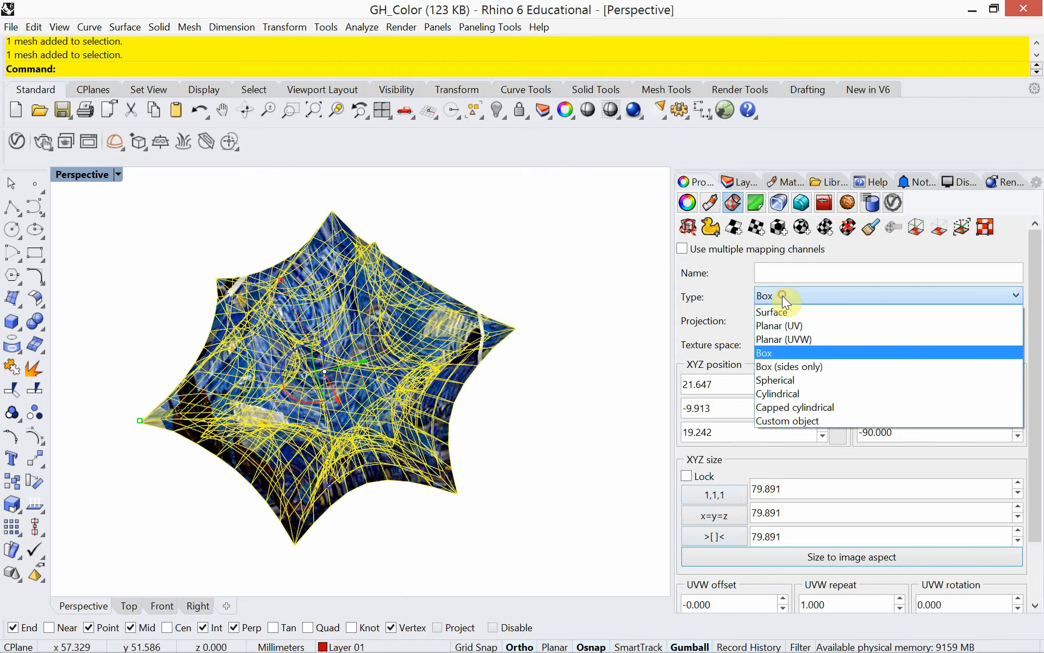
{"action": "left_click", "coordinate": [822, 398]}
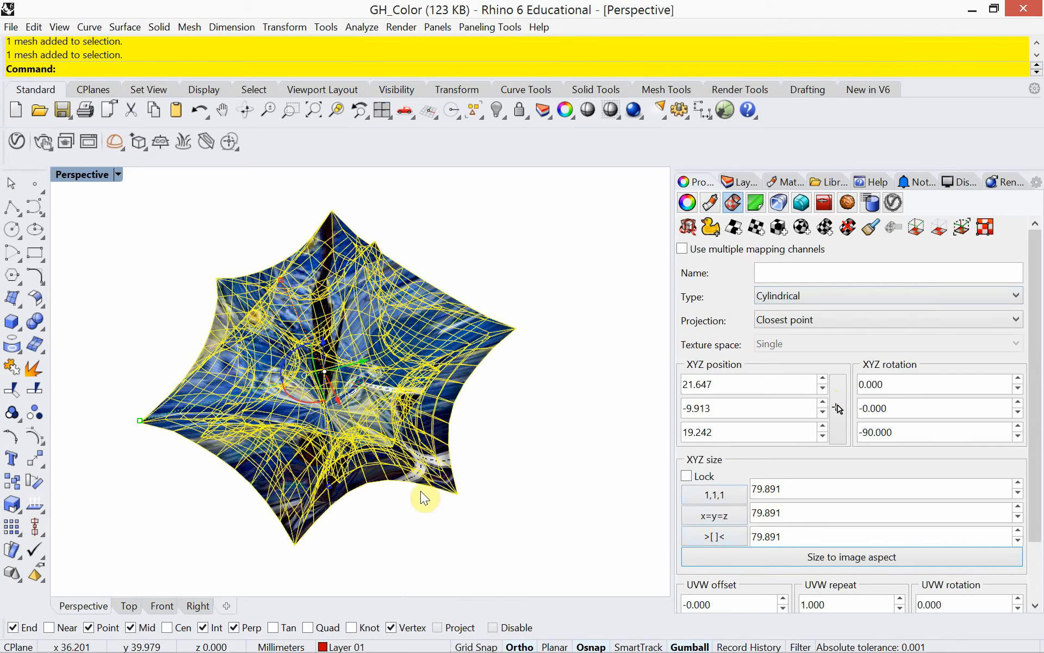
{"action": "left_click", "coordinate": [521, 448]}
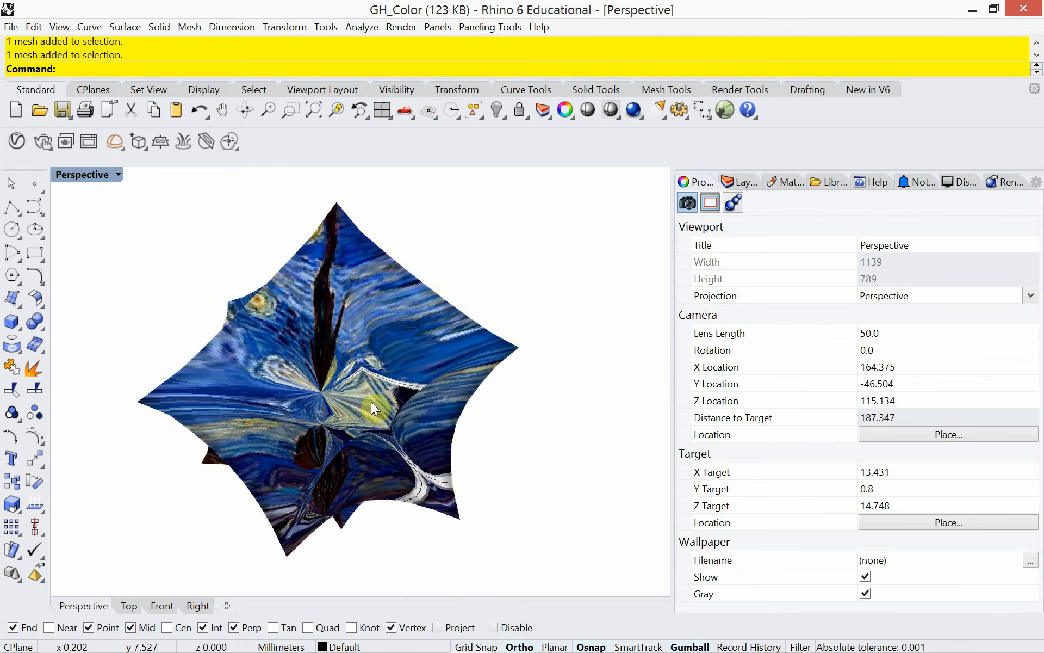
{"action": "right_click_drag", "start_coordinate": [327, 432], "coordinate": [339, 468]}
{"action": "scroll", "coordinate": [353, 456], "scroll_direction": "down", "scroll_amount": 2}
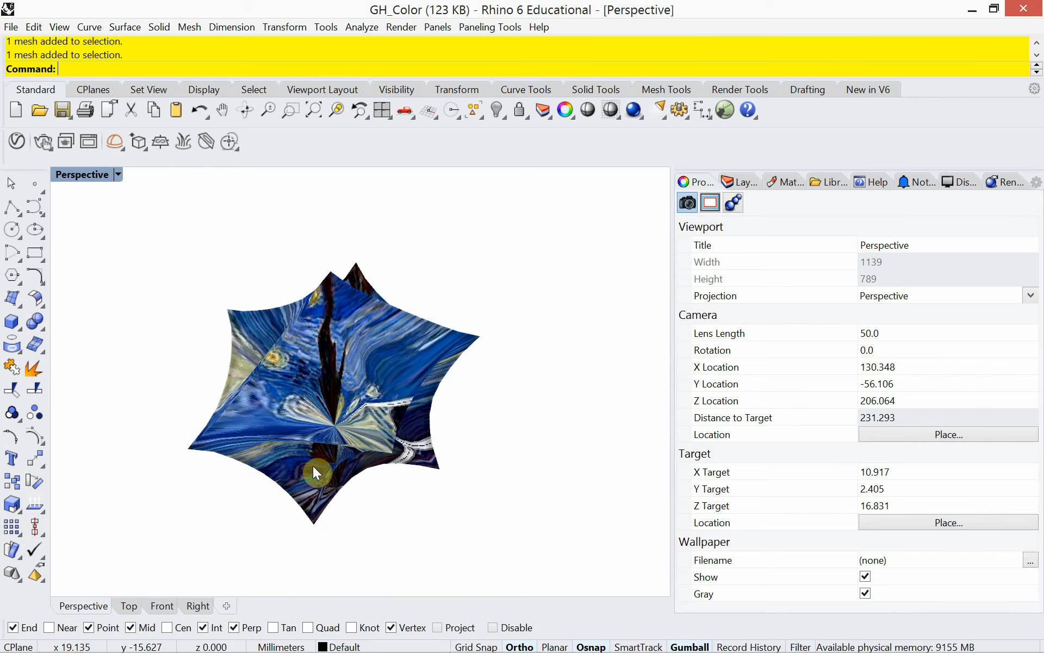
Reopen Grasshopper and review the mesh color definition together with the mesh preview in the Perspective viewport
{"action": "type", "text": "Grasshopper"}
{"action": "key", "text": "Return"}
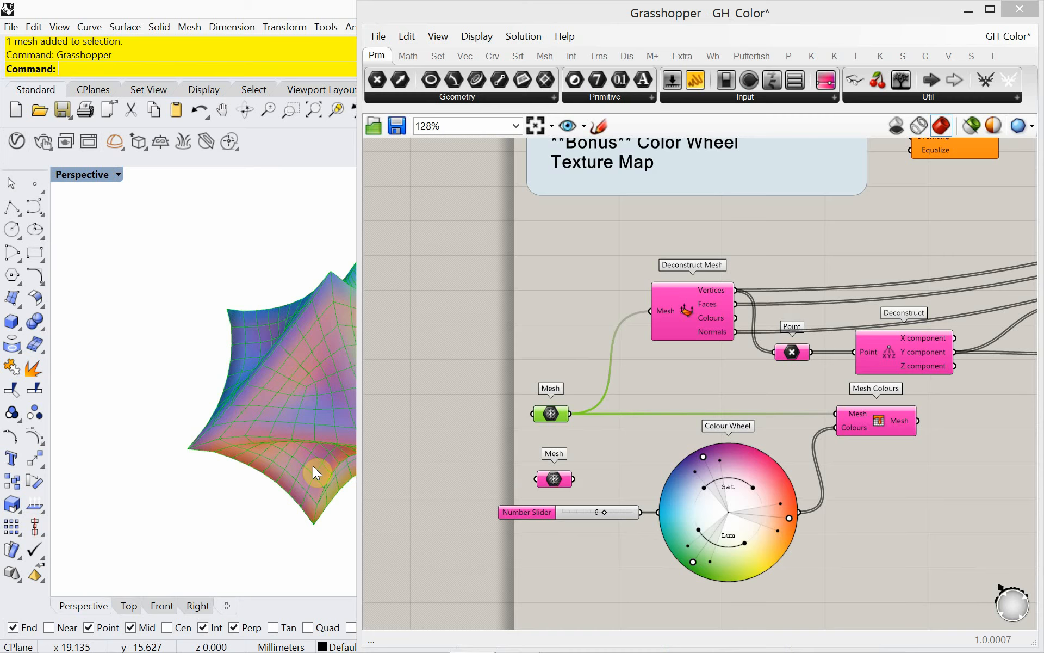
{"action": "right_click_drag", "start_coordinate": [198, 480], "coordinate": [174, 398]}
{"action": "right_click_drag", "start_coordinate": [640, 385], "coordinate": [524, 469]}
{"action": "scroll", "coordinate": [585, 406], "scroll_direction": "down", "scroll_amount": 3}
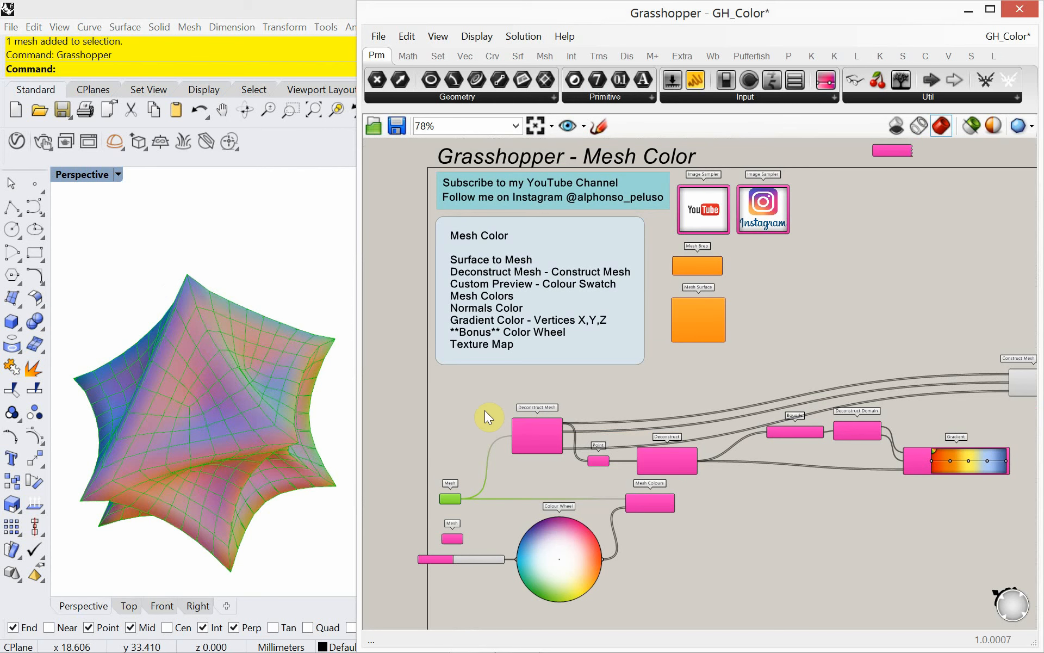
{"action": "right_click_drag", "start_coordinate": [796, 525], "coordinate": [765, 527]}
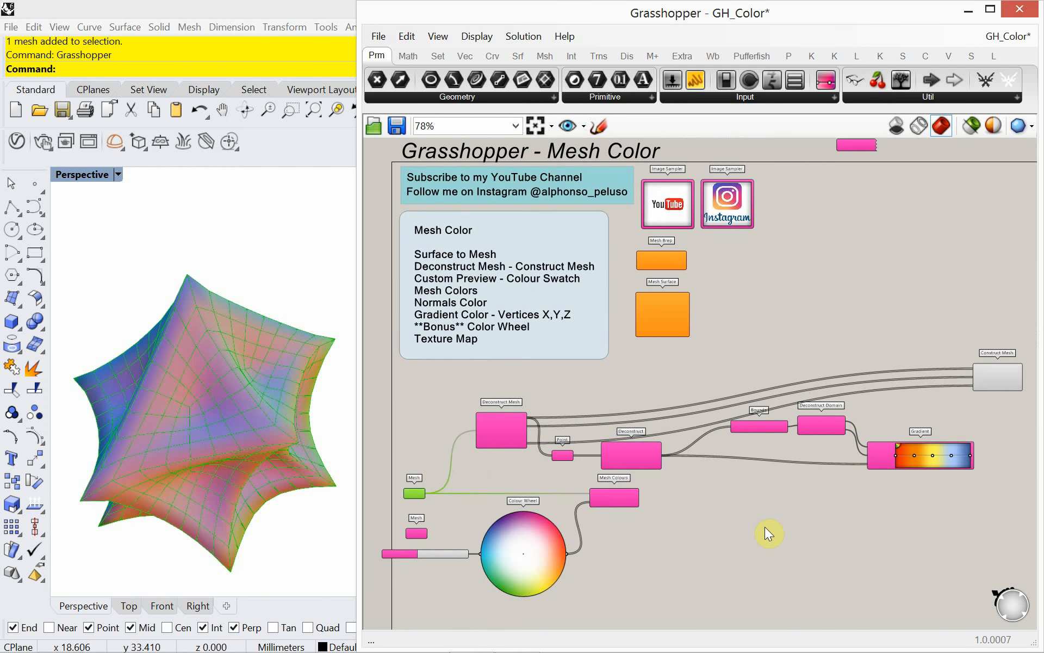